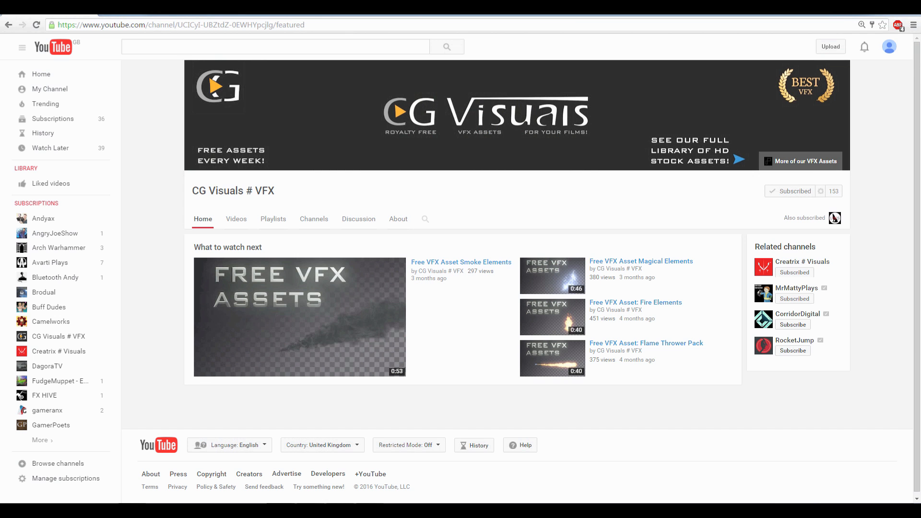
- Browse the uploaded videos of the CG Visuals # VFX channel for free fire assets
{"action": "left_click", "coordinate": [237, 219]}
{"action": "scroll", "coordinate": [263, 219], "scroll_direction": "up", "scroll_amount": 3}
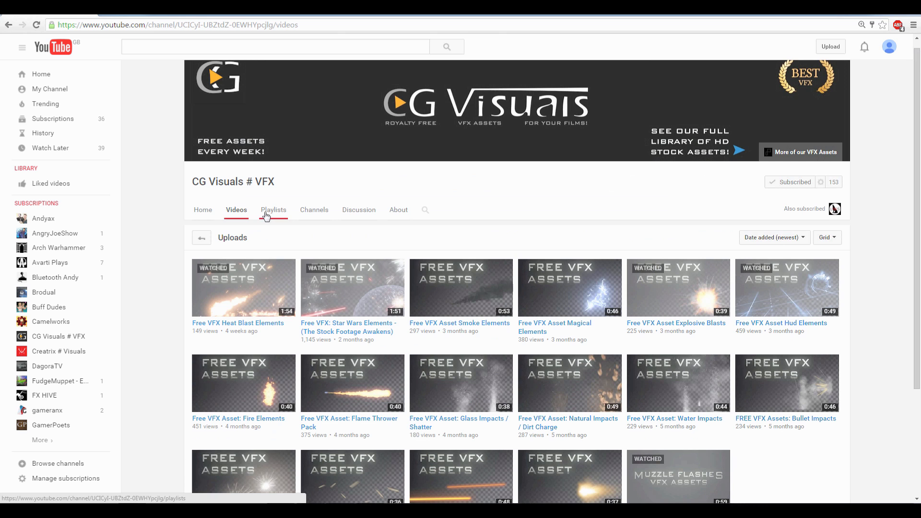
{"action": "scroll", "coordinate": [513, 267], "scroll_direction": "down", "scroll_amount": 1}
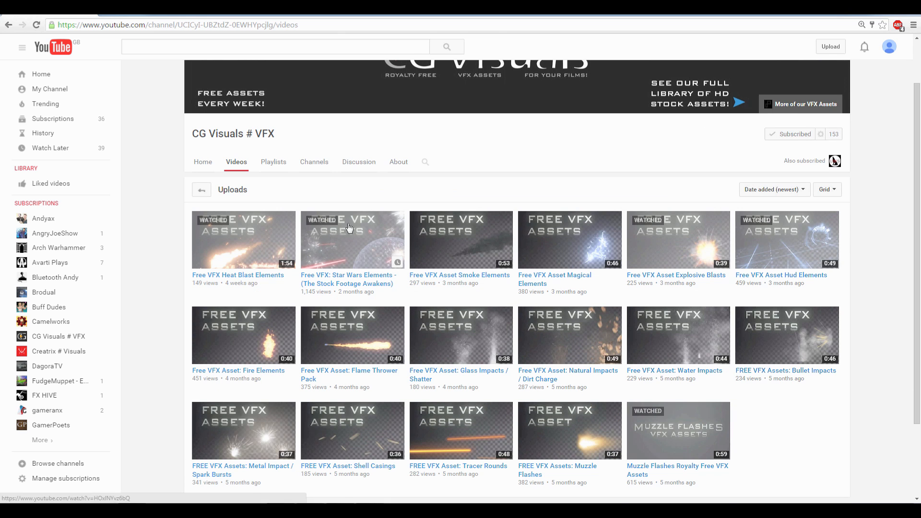
{"action": "scroll", "coordinate": [349, 228], "scroll_direction": "up", "scroll_amount": 1}
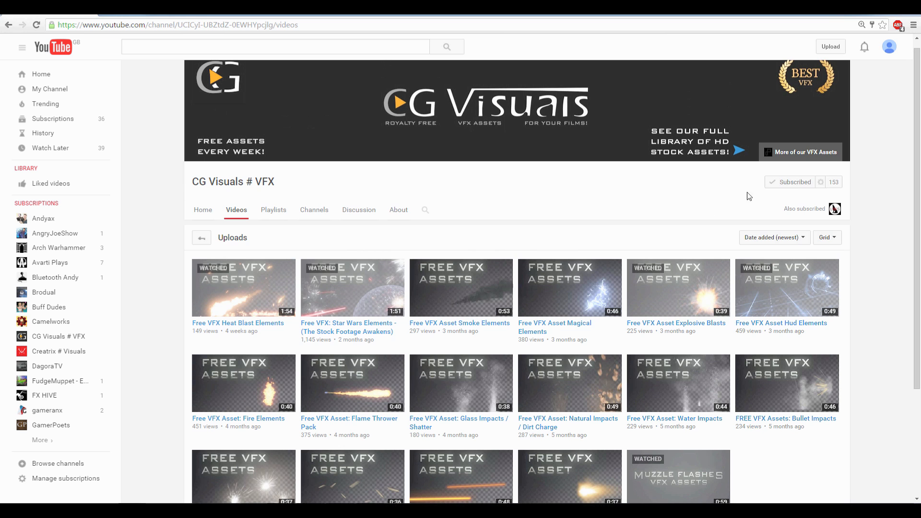
- Open the channel's linked Pond5 stock asset page and filter it to the Fire Elements collection
{"action": "left_click", "coordinate": [790, 153]}
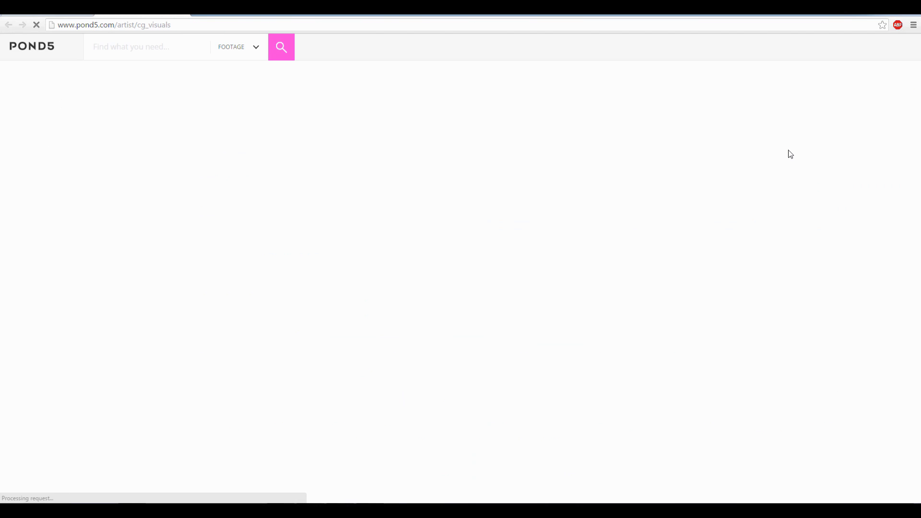
{"action": "scroll", "coordinate": [623, 191], "scroll_direction": "down", "scroll_amount": 1}
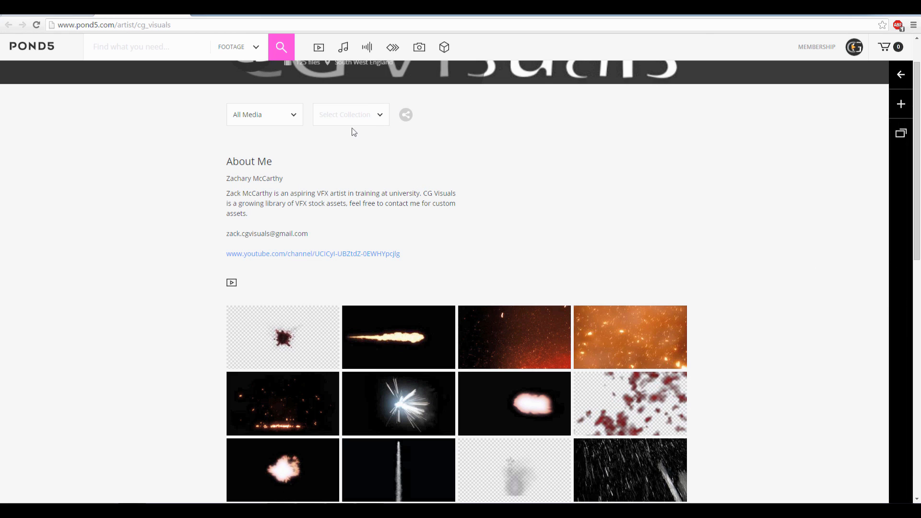
{"action": "left_click", "coordinate": [381, 116]}
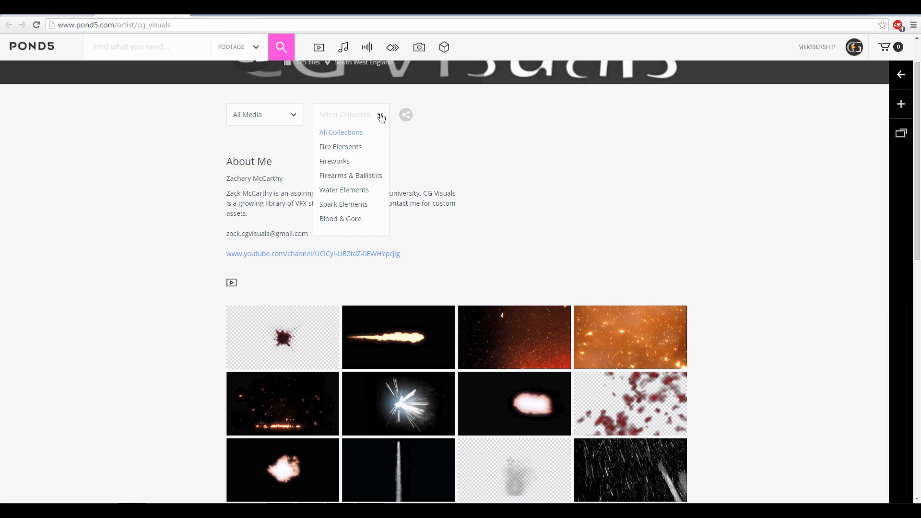
{"action": "left_click", "coordinate": [349, 149]}
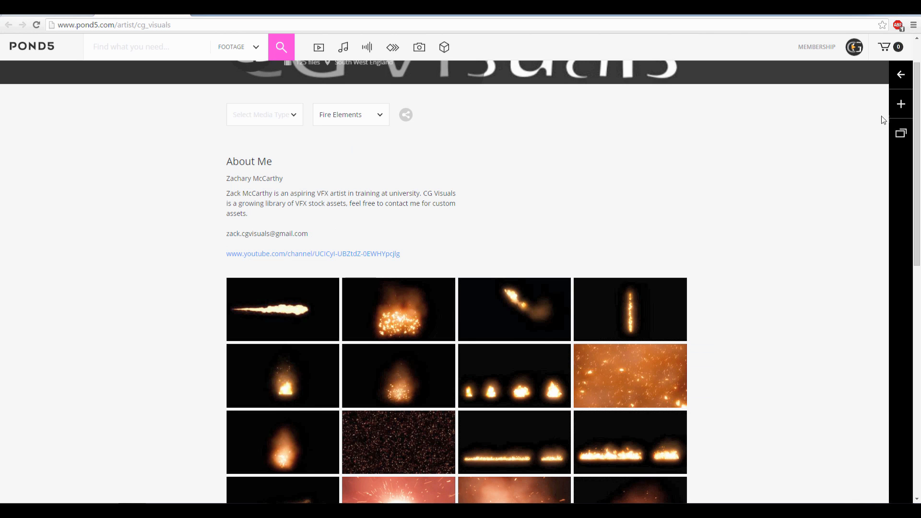
{"action": "left_click_drag", "start_coordinate": [919, 111], "coordinate": [919, 195]}
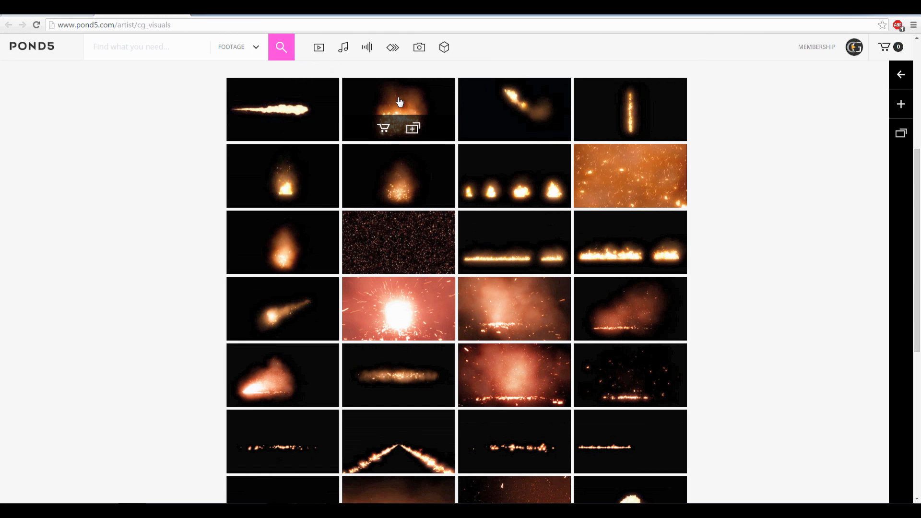
- Preview several clips in the Fire Elements collection, such as the flame thrower, burning fire trail, ember and jet fuel elements
{"action": "mouse_move", "coordinate": [399, 102]}
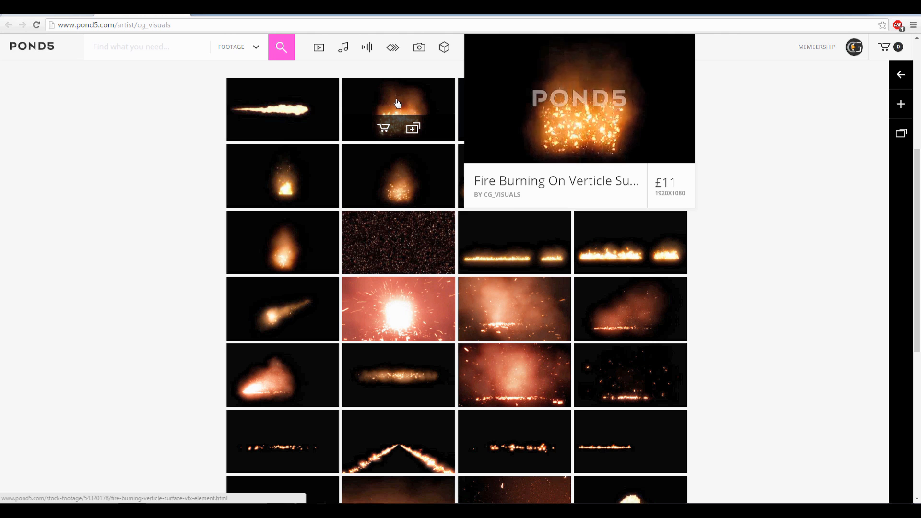
{"action": "mouse_move", "coordinate": [296, 107]}
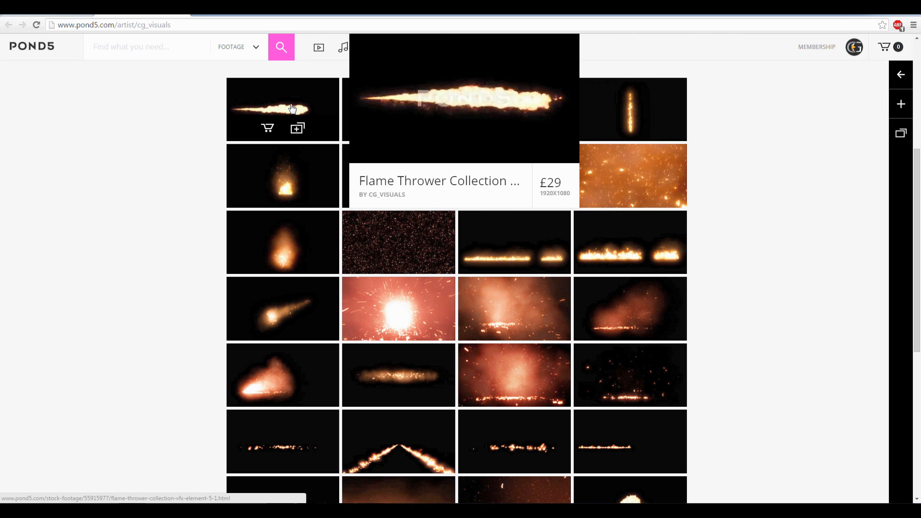
{"action": "mouse_move", "coordinate": [283, 168]}
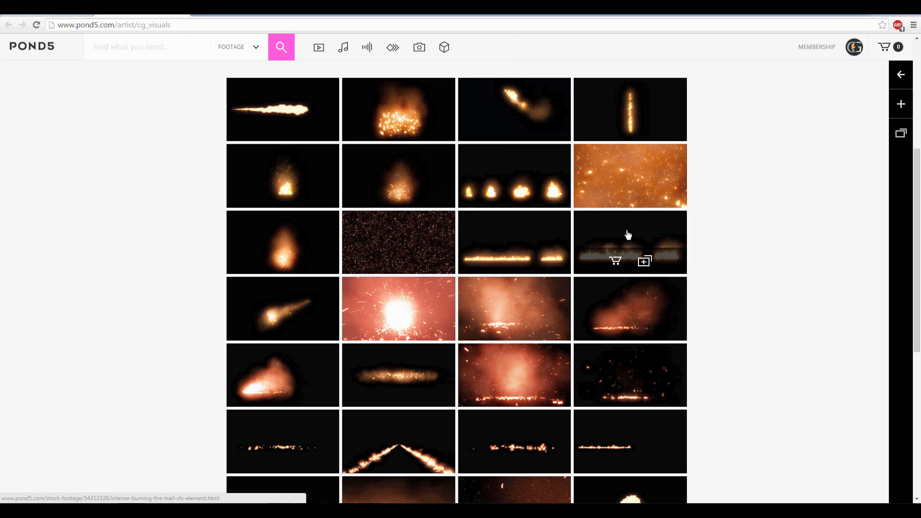
{"action": "mouse_move", "coordinate": [627, 234]}
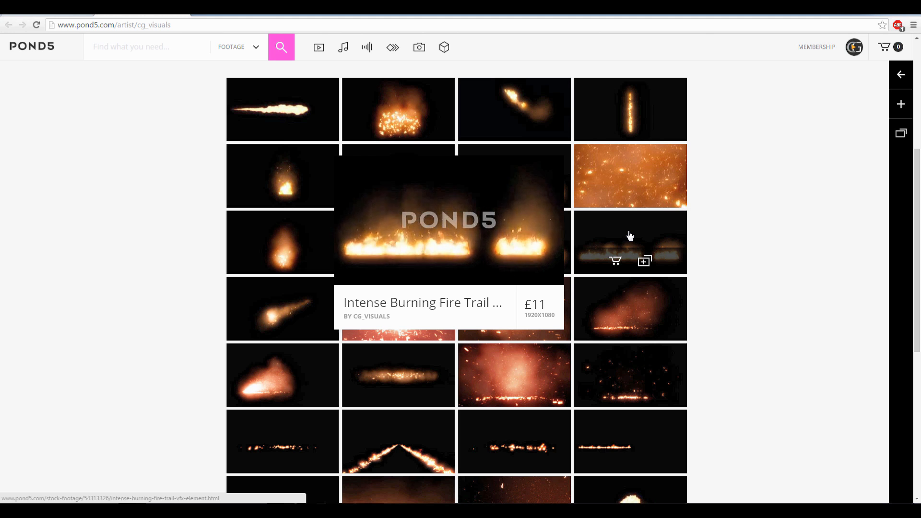
{"action": "mouse_move", "coordinate": [522, 170]}
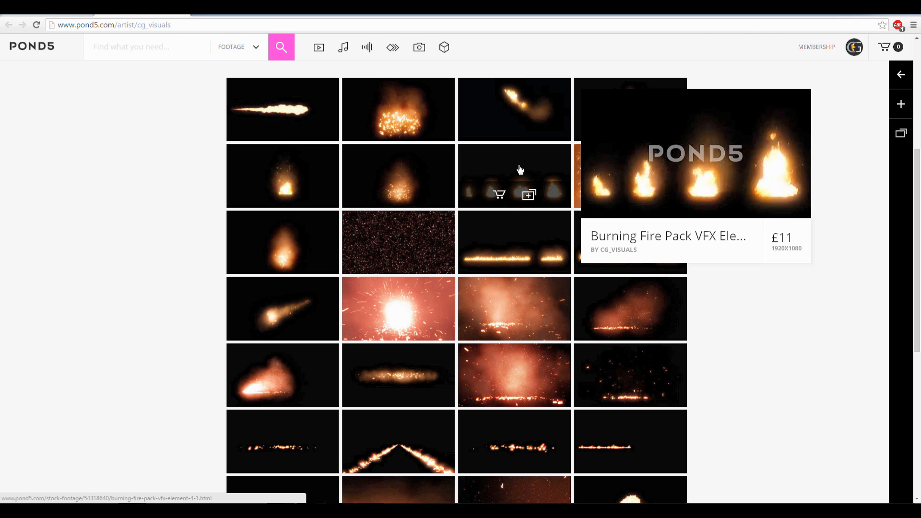
{"action": "mouse_move", "coordinate": [422, 301]}
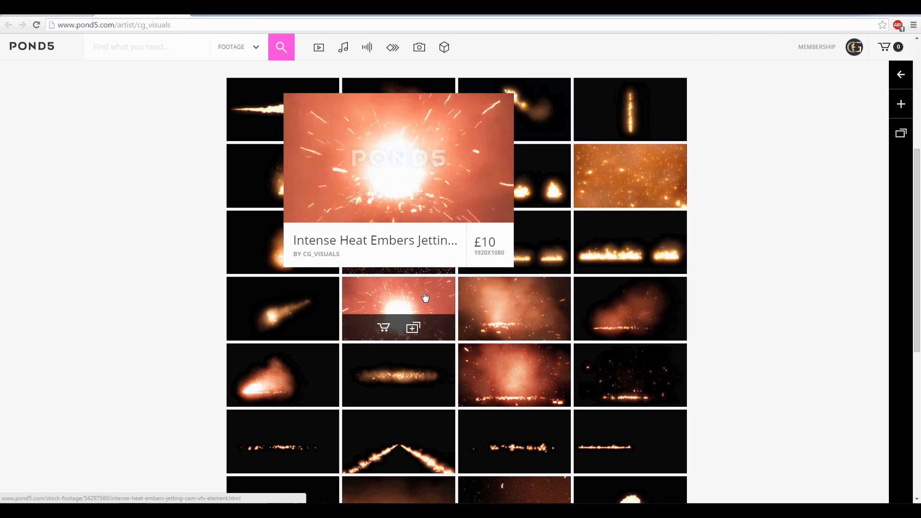
{"action": "mouse_move", "coordinate": [524, 312]}
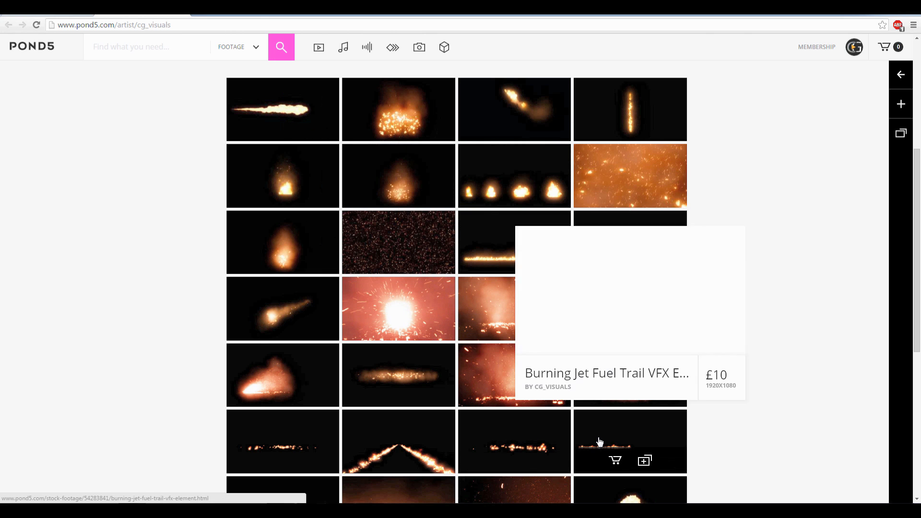
{"action": "mouse_move", "coordinate": [601, 438]}
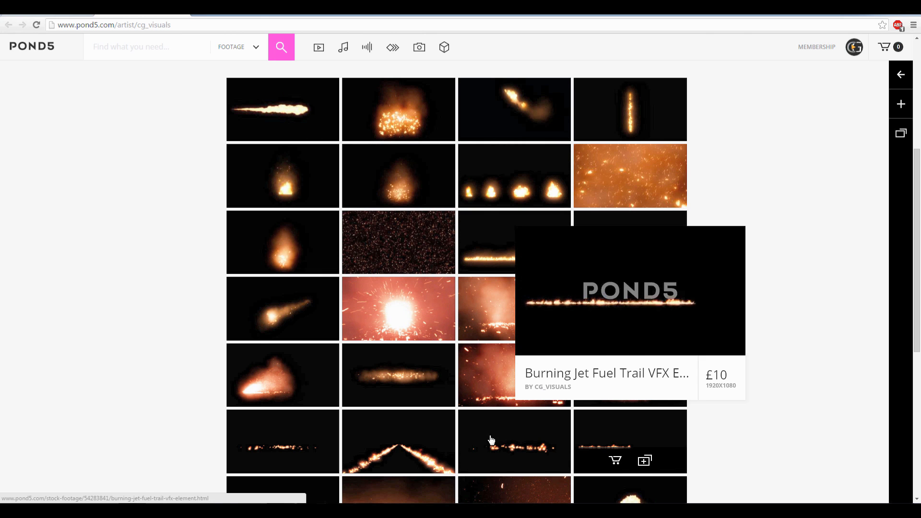
{"action": "mouse_move", "coordinate": [404, 437]}
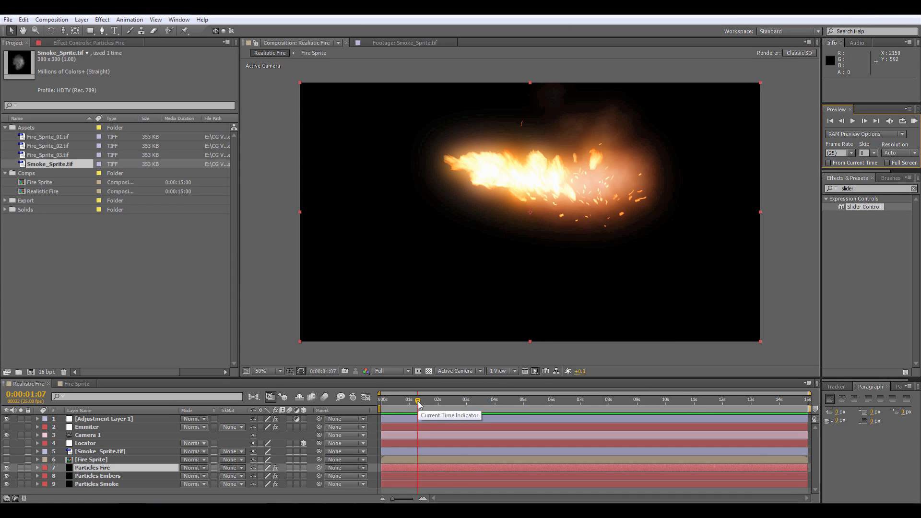
- Switch to After Effects and scrub through the finished Realistic Fire composition to its end
{"action": "left_click_drag", "start_coordinate": [418, 404], "coordinate": [814, 400]}
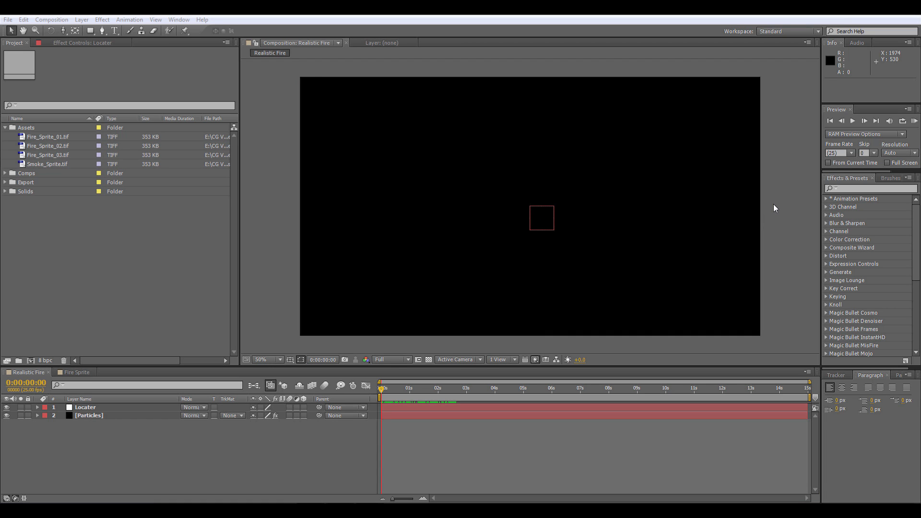
- Delete the Locater and Particles layers from the Realistic Fire composition
{"action": "left_click", "coordinate": [94, 408]}
{"action": "left_click", "coordinate": [91, 415], "text": "shift"}
{"action": "key", "text": "Delete"}
{"action": "left_click", "coordinate": [97, 260]}
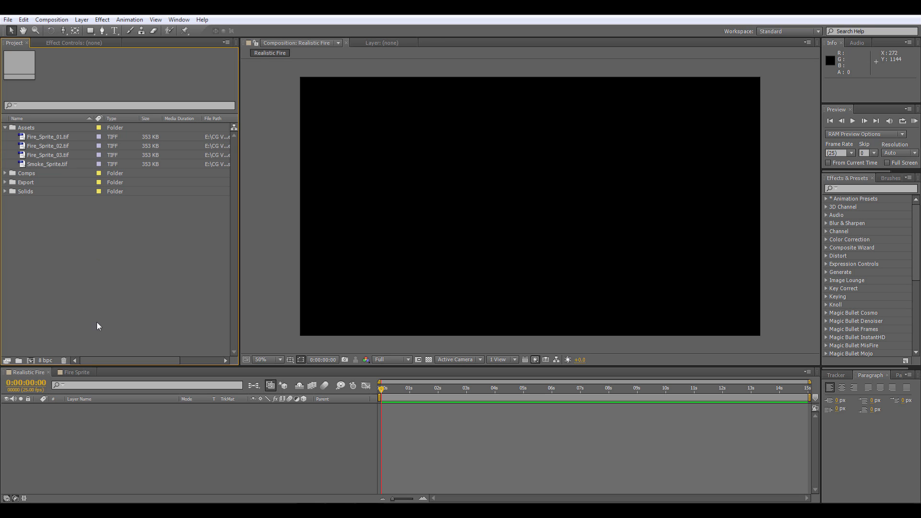
{"action": "left_click", "coordinate": [53, 20]}
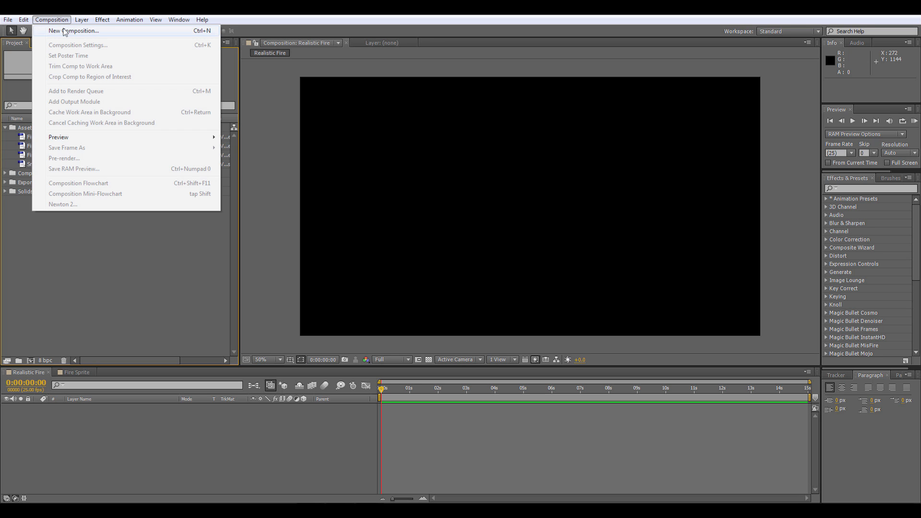
{"action": "left_click", "coordinate": [69, 30]}
{"action": "left_click", "coordinate": [430, 194]}
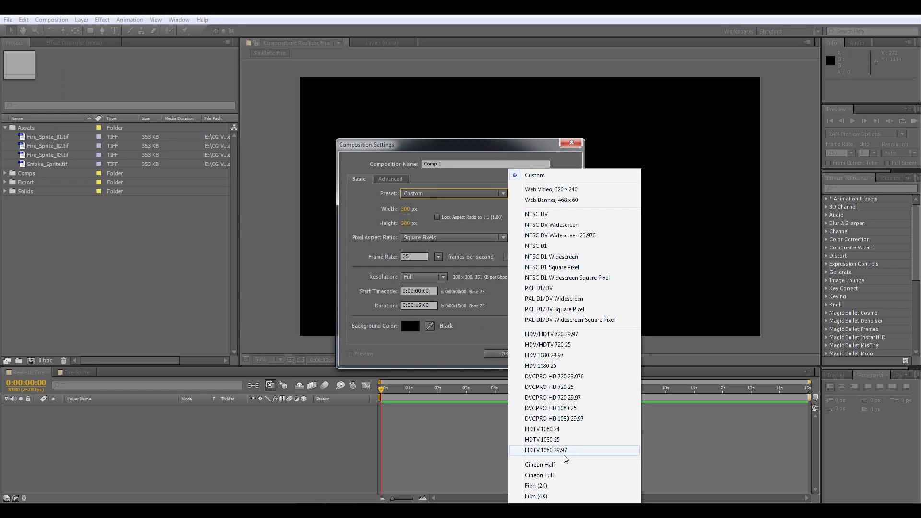
{"action": "left_click", "coordinate": [542, 440]}
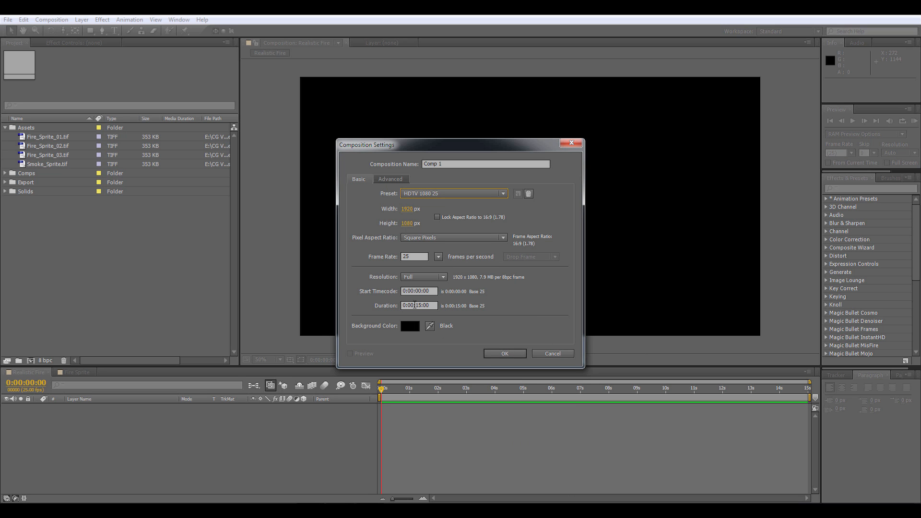
{"action": "left_click", "coordinate": [549, 358]}
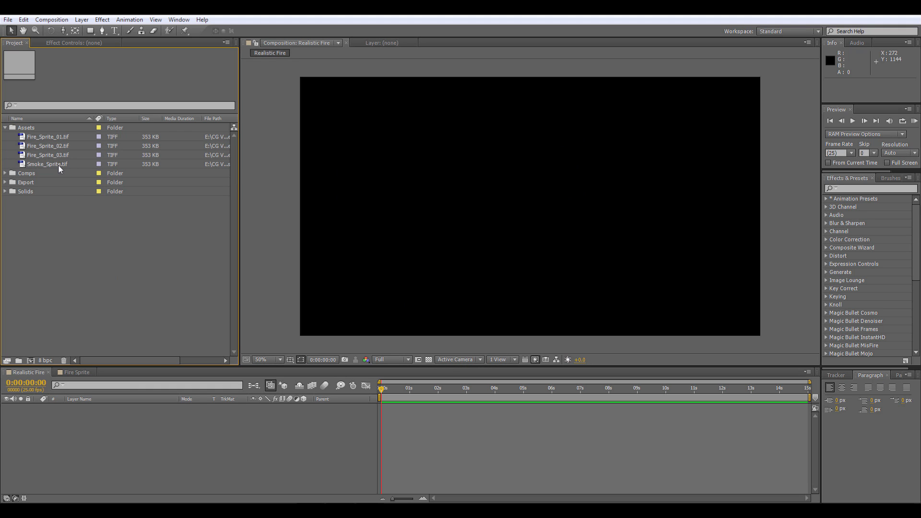
- View Fire_Sprite_01.tif and Fire_Sprite_02.tif at full size, and close the layer and footage viewers
{"action": "left_click", "coordinate": [53, 140]}
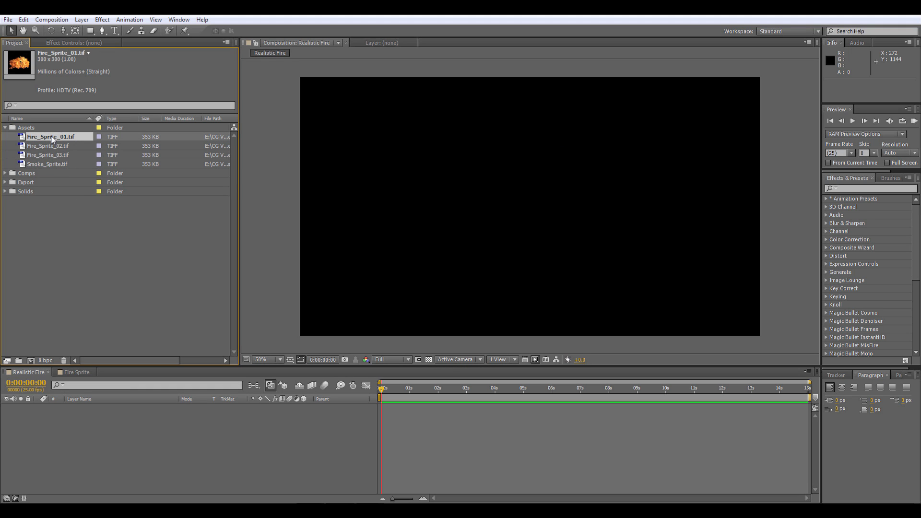
{"action": "double_click", "coordinate": [53, 137]}
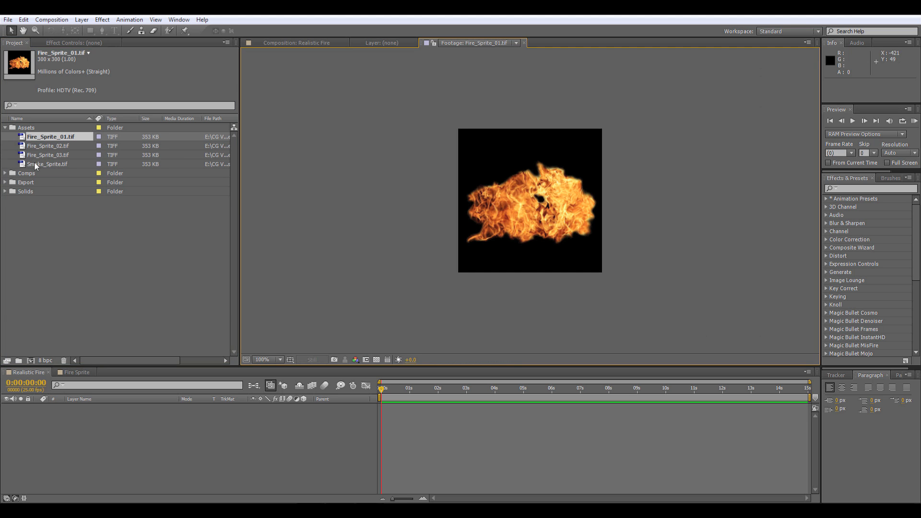
{"action": "double_click", "coordinate": [44, 146]}
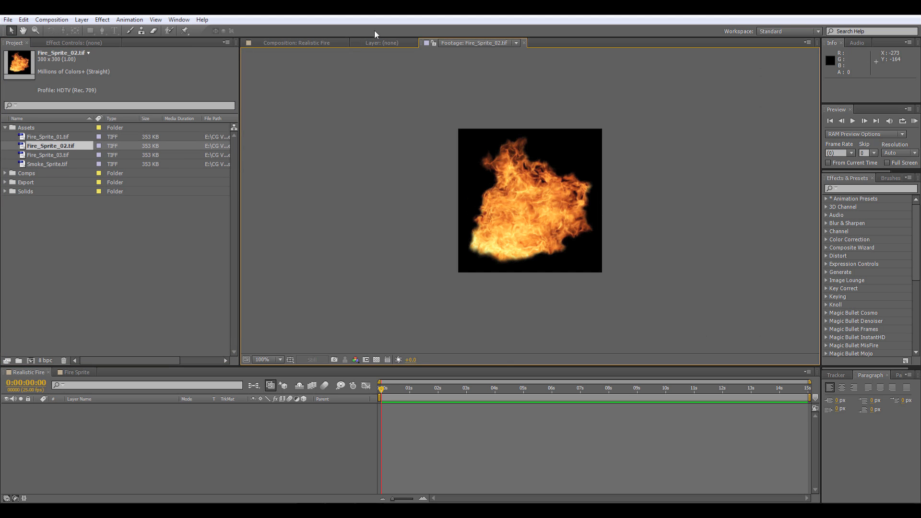
{"action": "left_click", "coordinate": [407, 44]}
{"action": "left_click", "coordinate": [415, 43]}
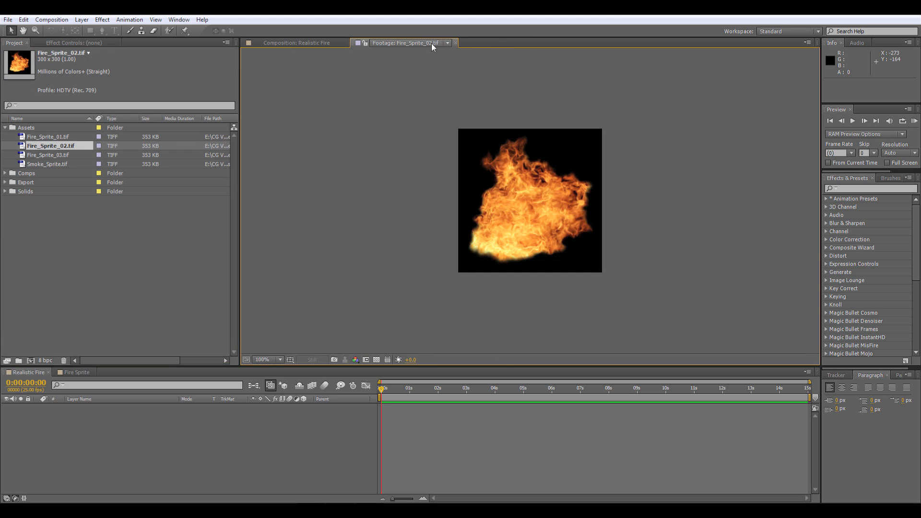
{"action": "left_click", "coordinate": [456, 43]}
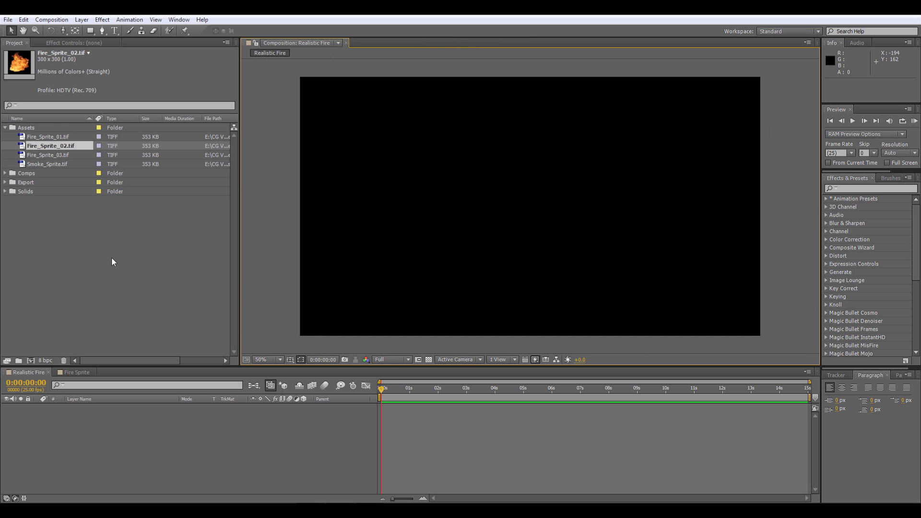
{"action": "left_click", "coordinate": [98, 245]}
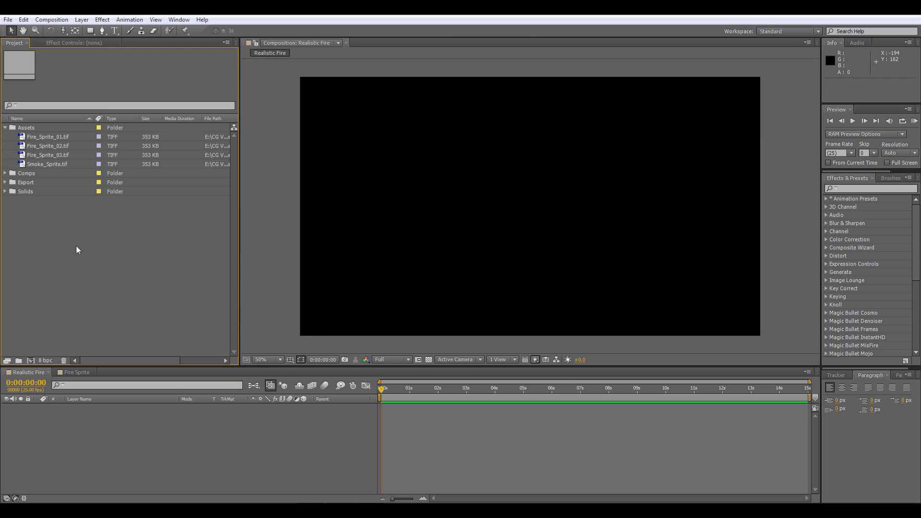
{"action": "right_click", "coordinate": [63, 230]}
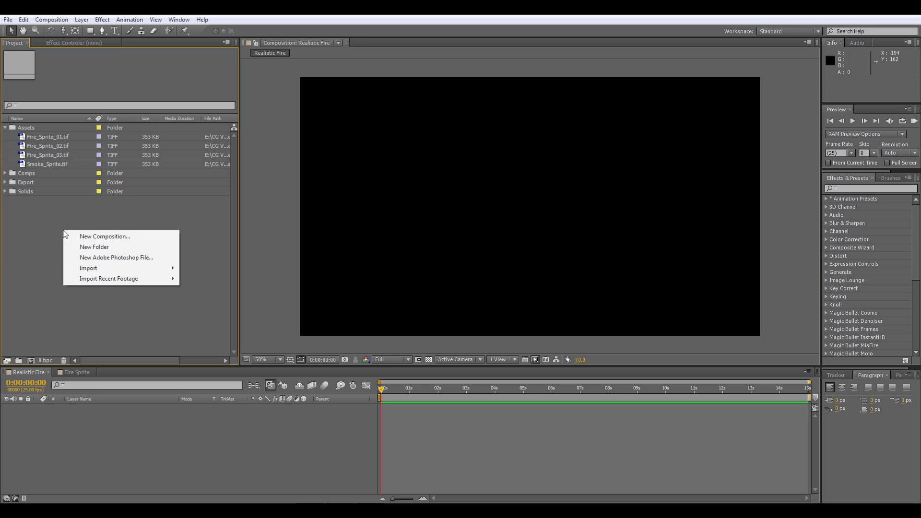
{"action": "mouse_move", "coordinate": [93, 270]}
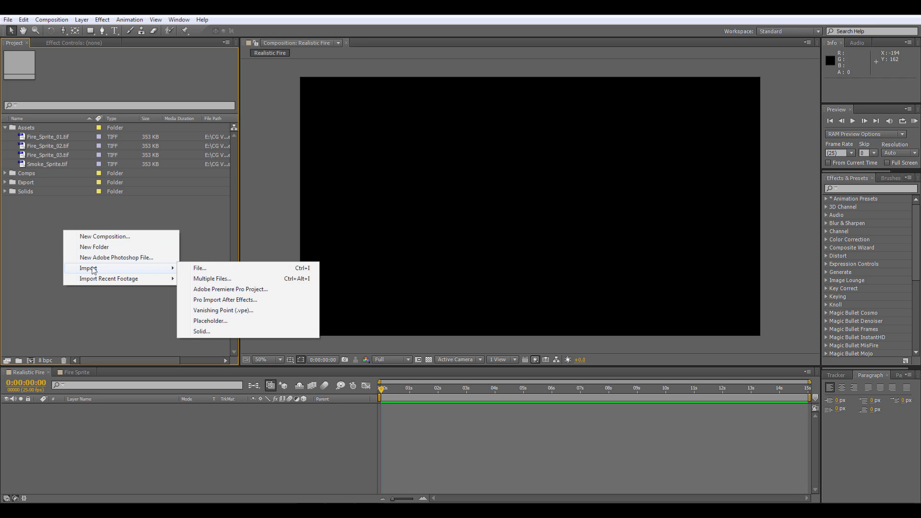
{"action": "left_click", "coordinate": [33, 236]}
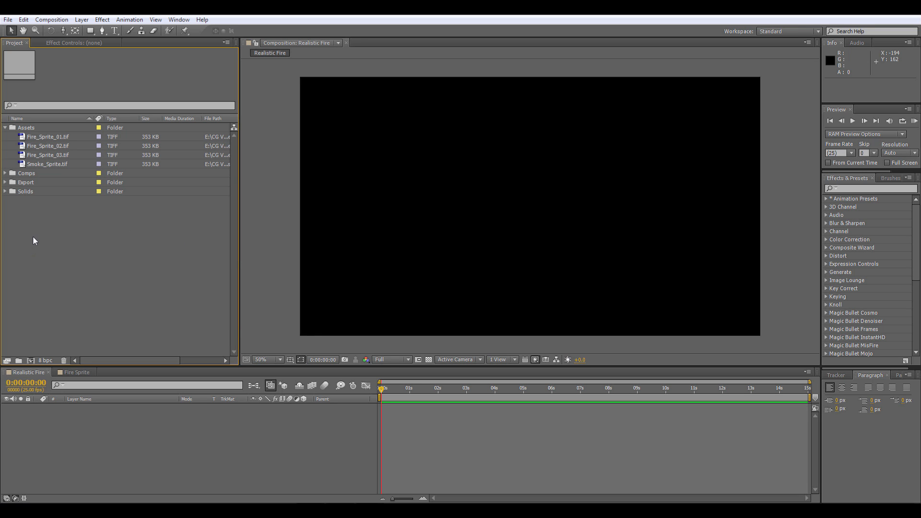
- Add a black 1920 × 1080 px solid layer named Particles to the Realistic Fire composition
{"action": "right_click", "coordinate": [74, 425]}
{"action": "mouse_move", "coordinate": [201, 326]}
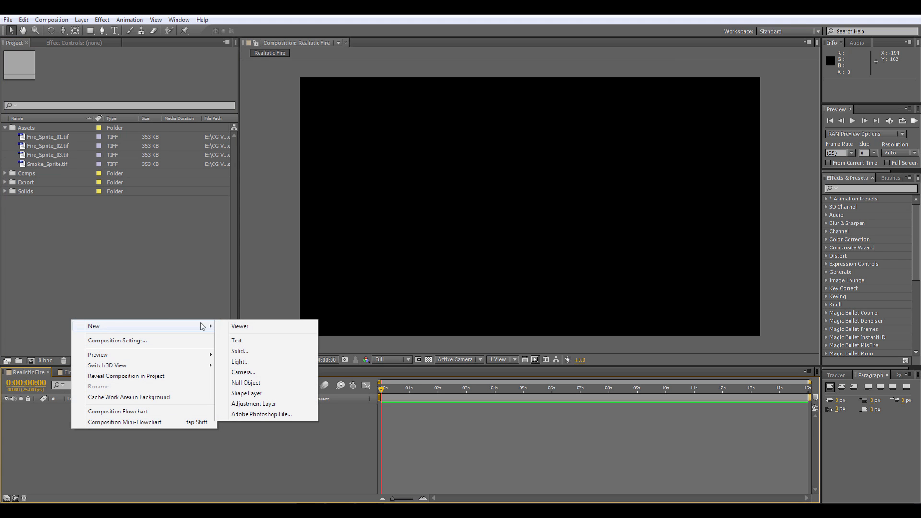
{"action": "left_click", "coordinate": [240, 351]}
{"action": "type", "text": "Particle"}
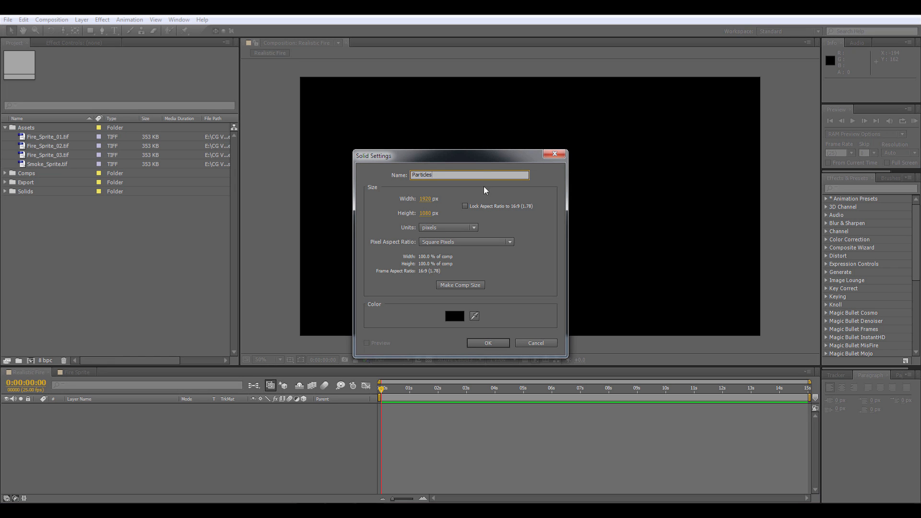
{"action": "type", "text": "s"}
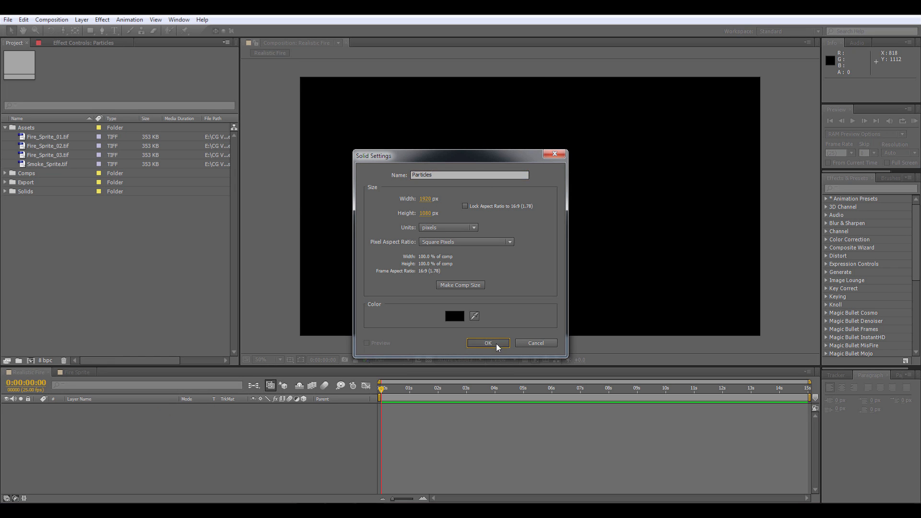
- Confirm the new Particles solid, apply the Particular effect to it, and scrub the start of the timeline to preview the particles
{"action": "left_click", "coordinate": [496, 343]}
{"action": "right_click", "coordinate": [103, 407]}
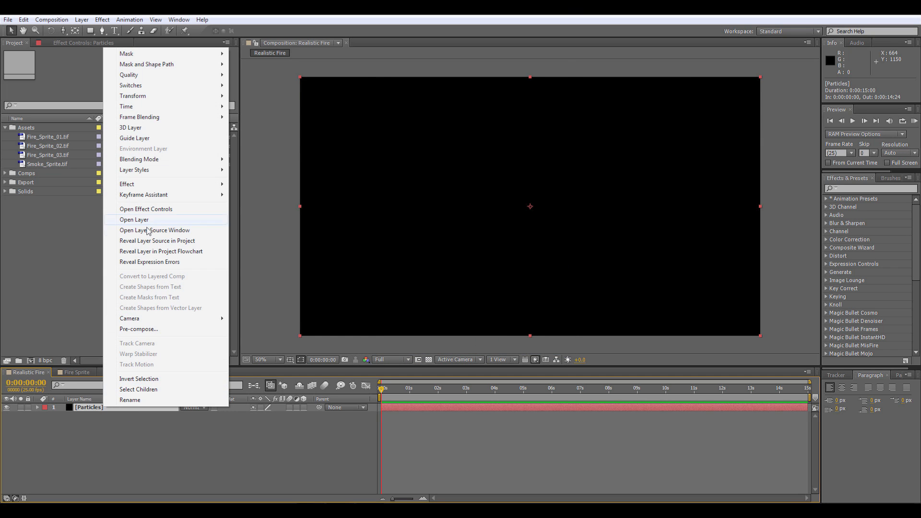
{"action": "mouse_move", "coordinate": [145, 187]}
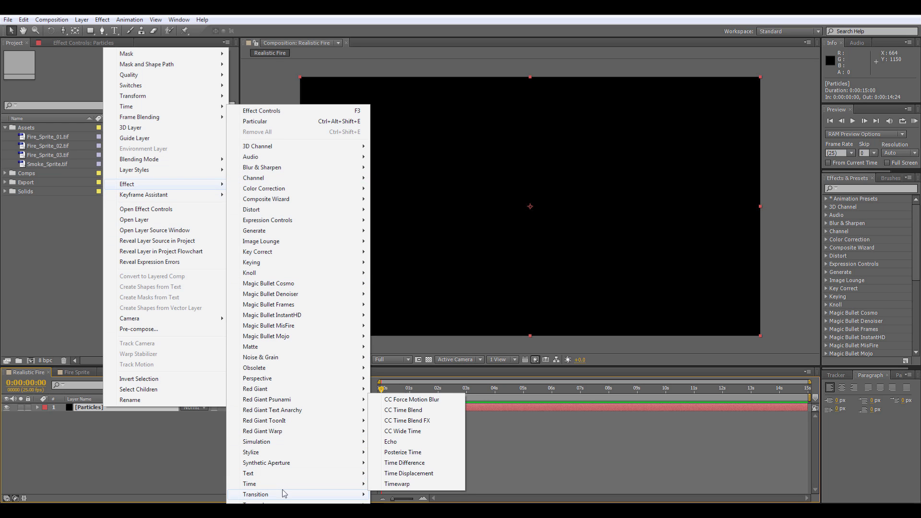
{"action": "left_click", "coordinate": [93, 450]}
{"action": "right_click", "coordinate": [102, 410]}
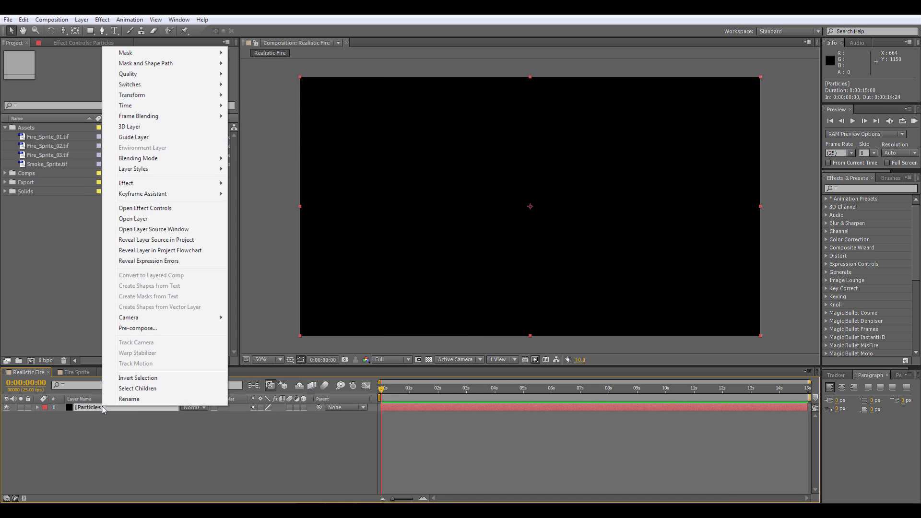
{"action": "mouse_move", "coordinate": [144, 183]}
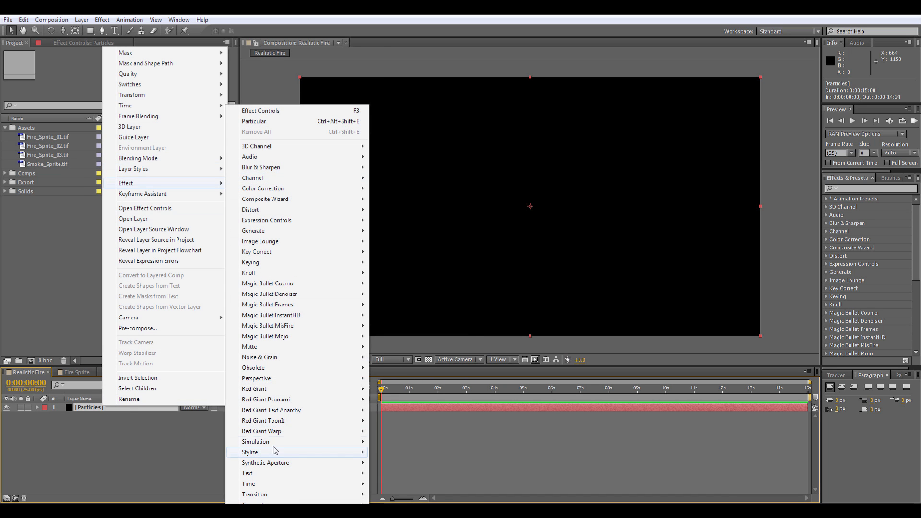
{"action": "mouse_move", "coordinate": [298, 502]}
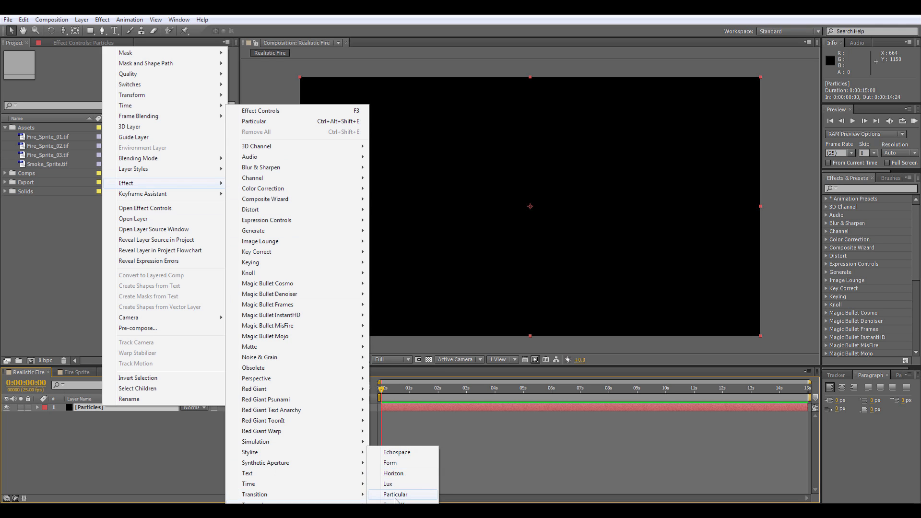
{"action": "left_click", "coordinate": [397, 494]}
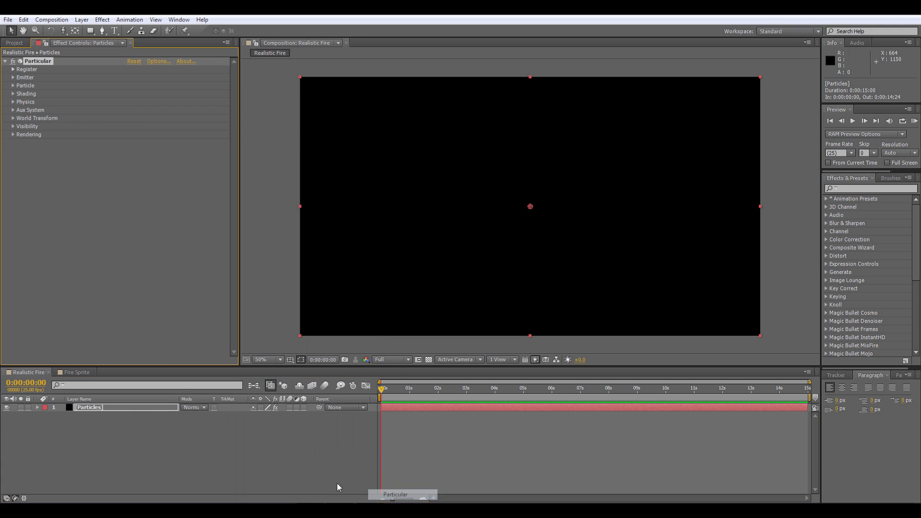
{"action": "left_click", "coordinate": [101, 419]}
{"action": "mouse_move", "coordinate": [385, 387]}
{"action": "left_mouse_down"}
{"action": "mouse_move", "coordinate": [437, 388]}
{"action": "mouse_move", "coordinate": [381, 388]}
{"action": "left_mouse_up"}
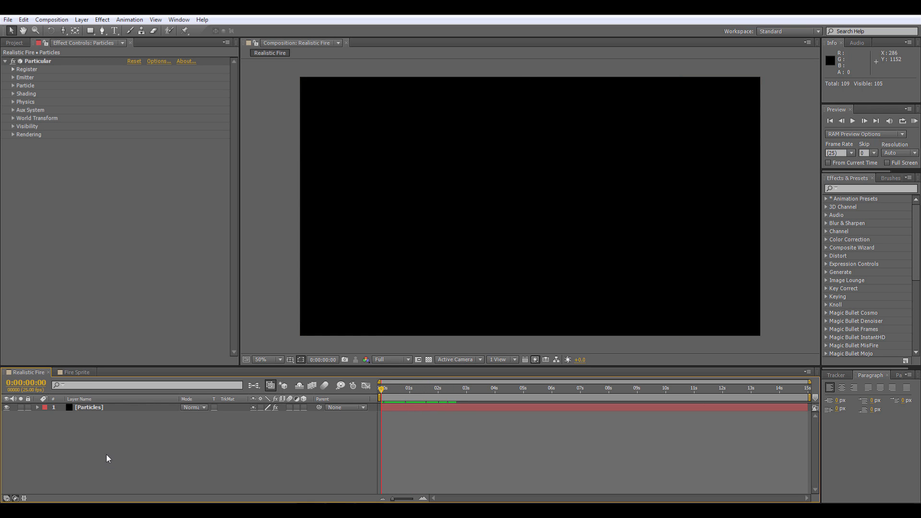
- Add a null object to the Realistic Fire composition and rename it Locator
{"action": "right_click", "coordinate": [97, 440]}
{"action": "mouse_move", "coordinate": [138, 340]}
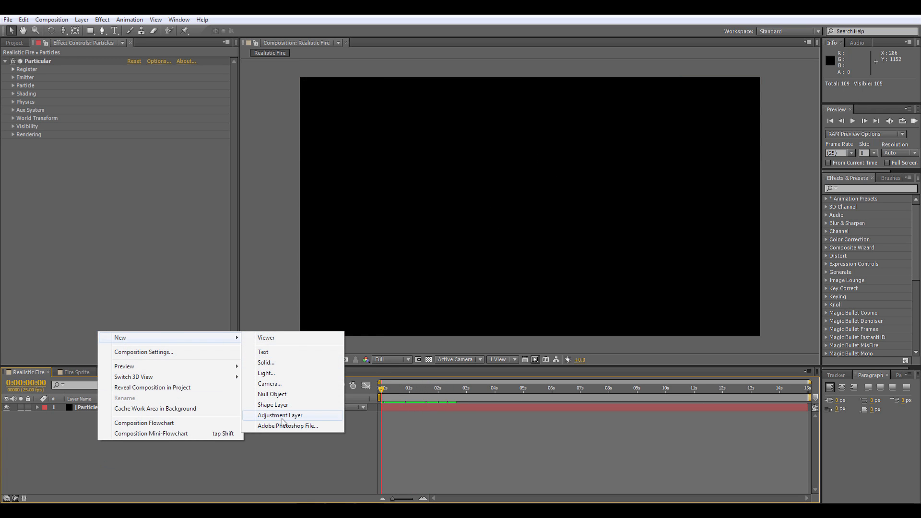
{"action": "left_click", "coordinate": [281, 395]}
{"action": "key", "text": "Return"}
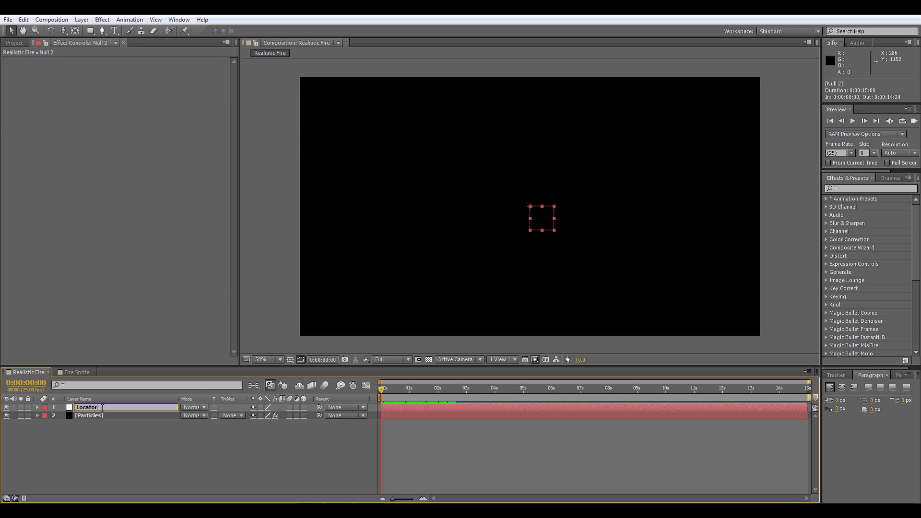
{"action": "left_click", "coordinate": [112, 446]}
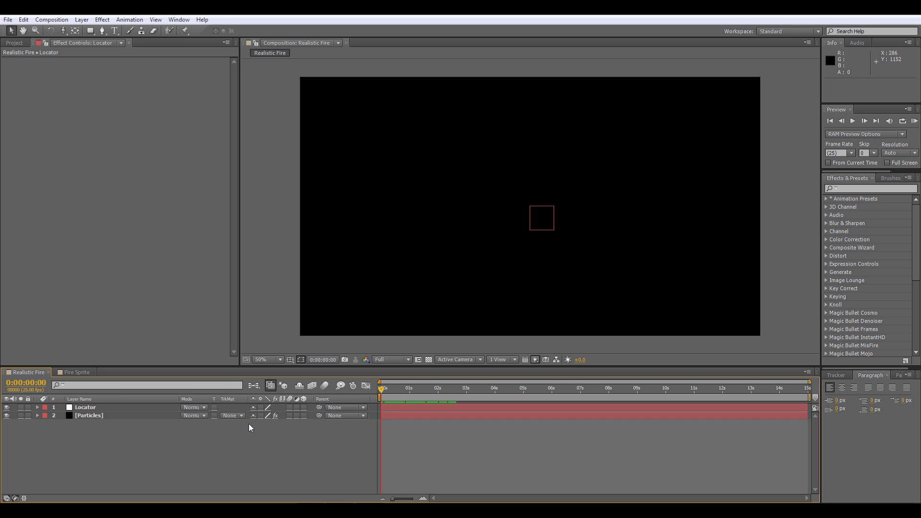
- Expand the Particles layer's effects in the timeline to show the Emitter properties of Particular
{"action": "left_click", "coordinate": [95, 417]}
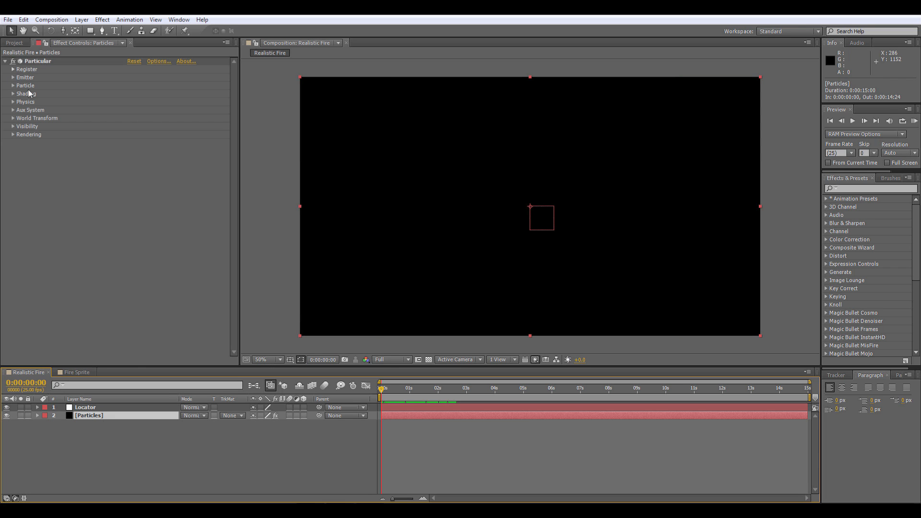
{"action": "left_click", "coordinate": [87, 435]}
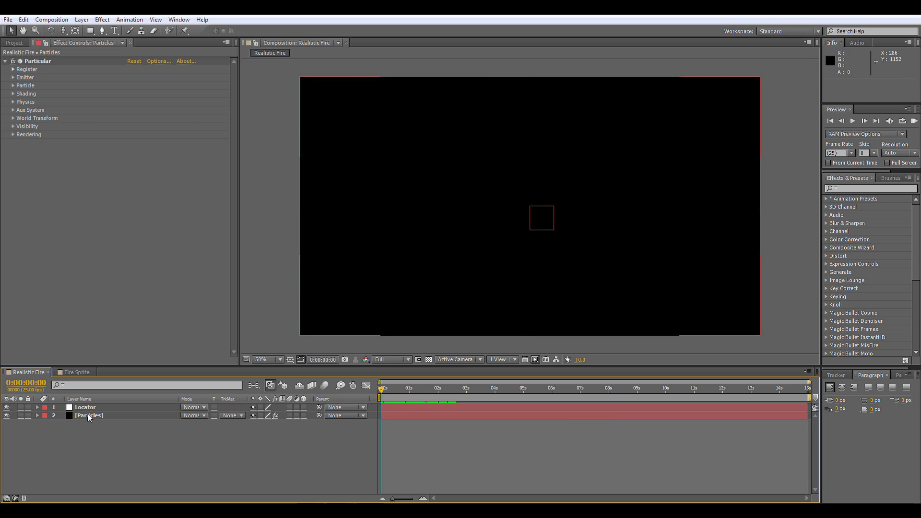
{"action": "left_click", "coordinate": [88, 416]}
{"action": "left_click", "coordinate": [38, 415]}
{"action": "left_click", "coordinate": [47, 424]}
{"action": "left_click", "coordinate": [54, 431]}
{"action": "left_click", "coordinate": [63, 434]}
{"action": "scroll", "coordinate": [125, 451], "scroll_direction": "up", "scroll_amount": 1}
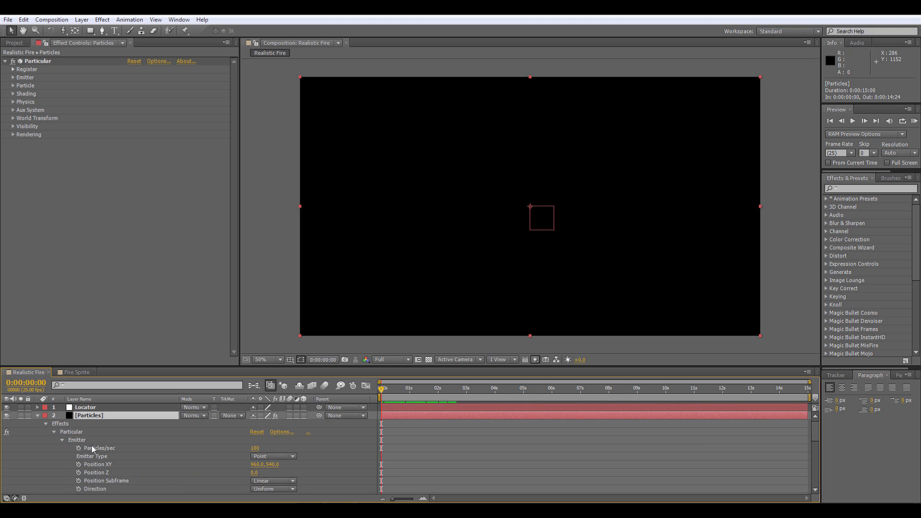
- Make the Locator null a 3D layer and reveal its Position property
{"action": "left_click", "coordinate": [92, 408]}
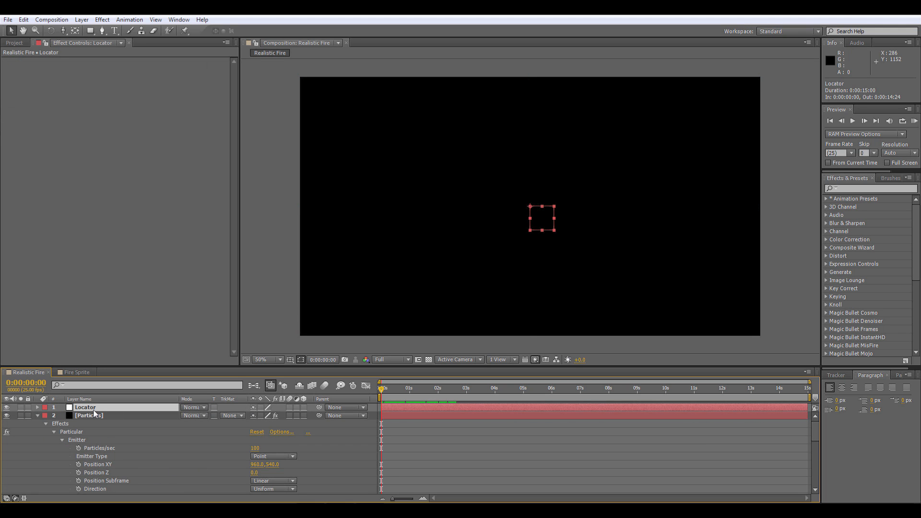
{"action": "left_click", "coordinate": [303, 407]}
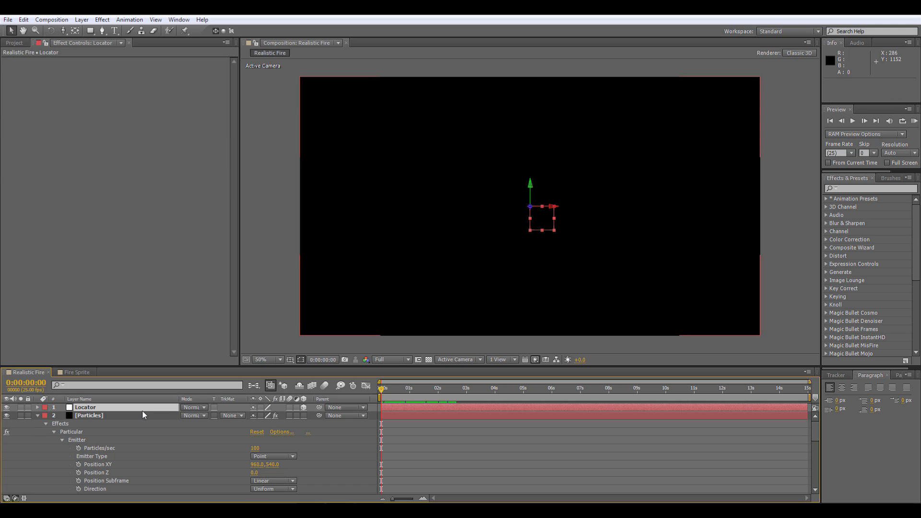
{"action": "key", "text": "p"}
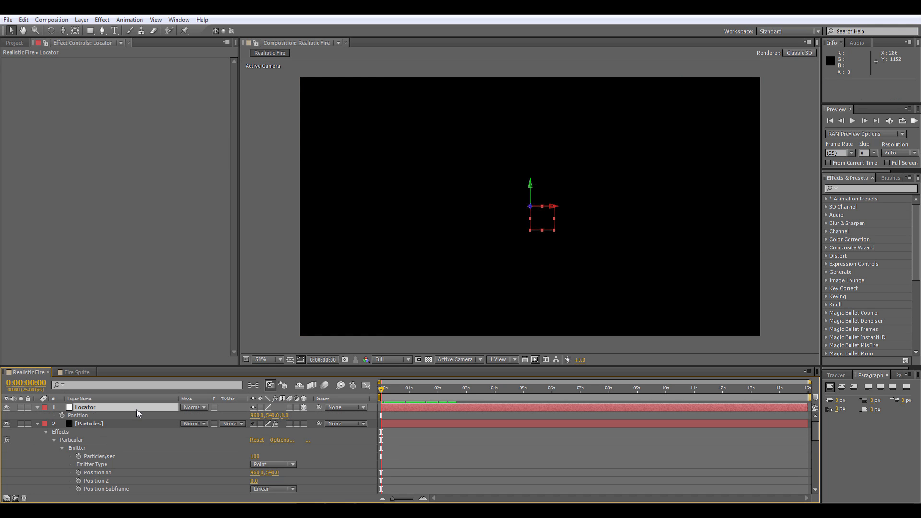
- Link Particular's emitter Position XY and Position Z to the Locator's matching position values with expressions
{"action": "left_click", "coordinate": [79, 473], "text": "alt"}
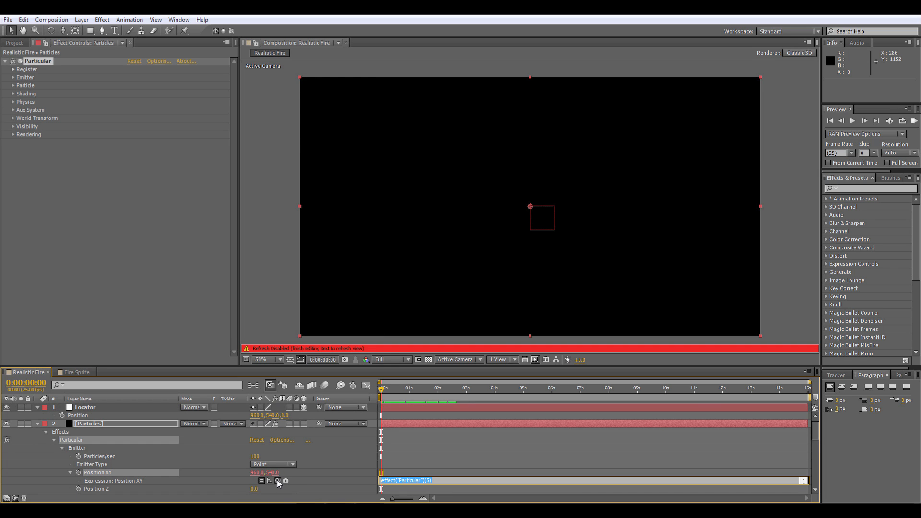
{"action": "left_click_drag", "start_coordinate": [278, 480], "coordinate": [88, 419]}
{"action": "left_click", "coordinate": [79, 488], "text": "alt"}
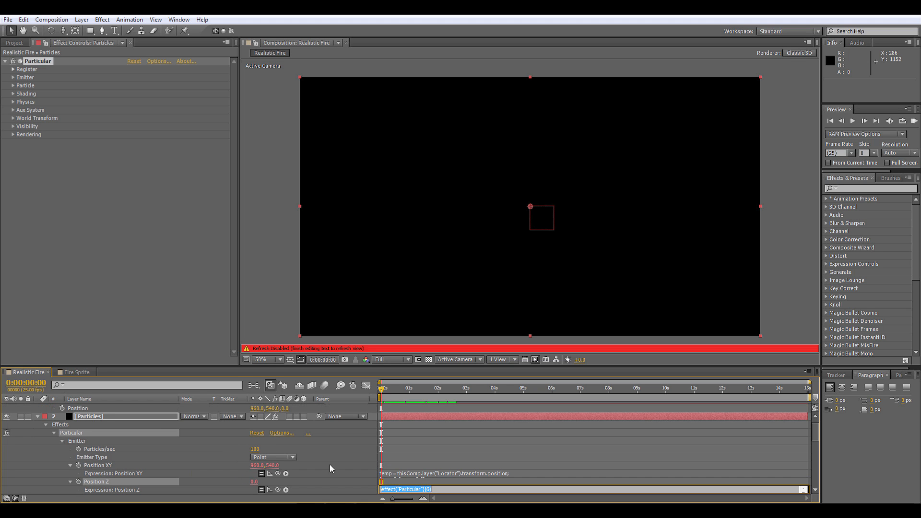
{"action": "left_click_drag", "start_coordinate": [277, 489], "coordinate": [287, 415]}
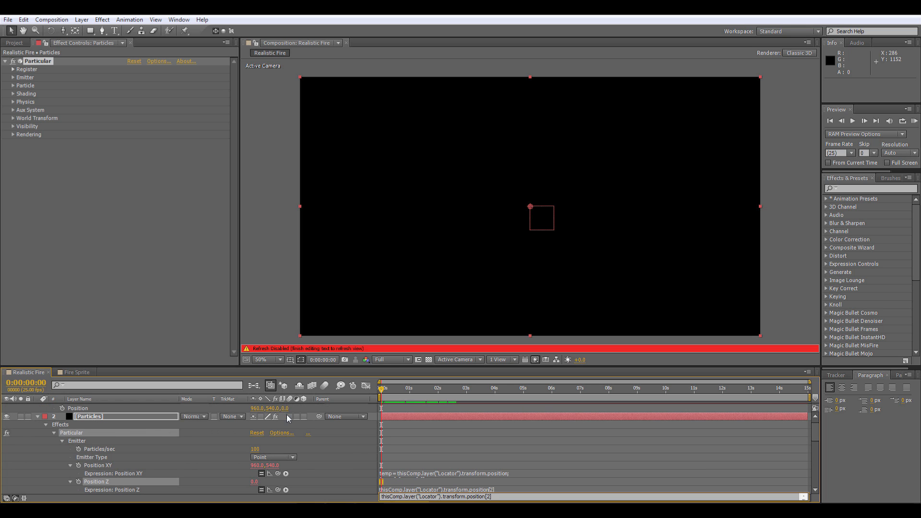
{"action": "left_click", "coordinate": [243, 446]}
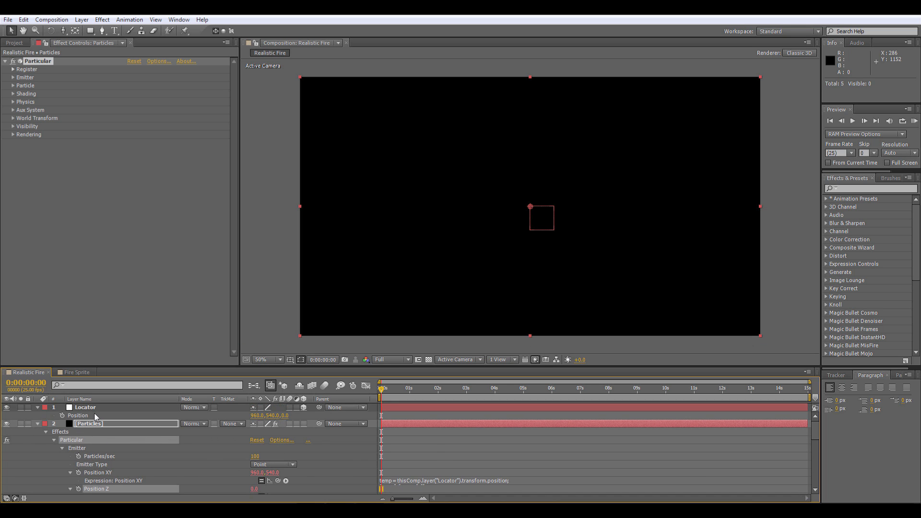
- At 0:00:00:23, try moving the Locator null to test whether the particle emitter follows, and undo the move
{"action": "left_click", "coordinate": [407, 393]}
{"action": "left_click_drag", "start_coordinate": [407, 394], "coordinate": [408, 394]}
{"action": "left_click", "coordinate": [112, 407]}
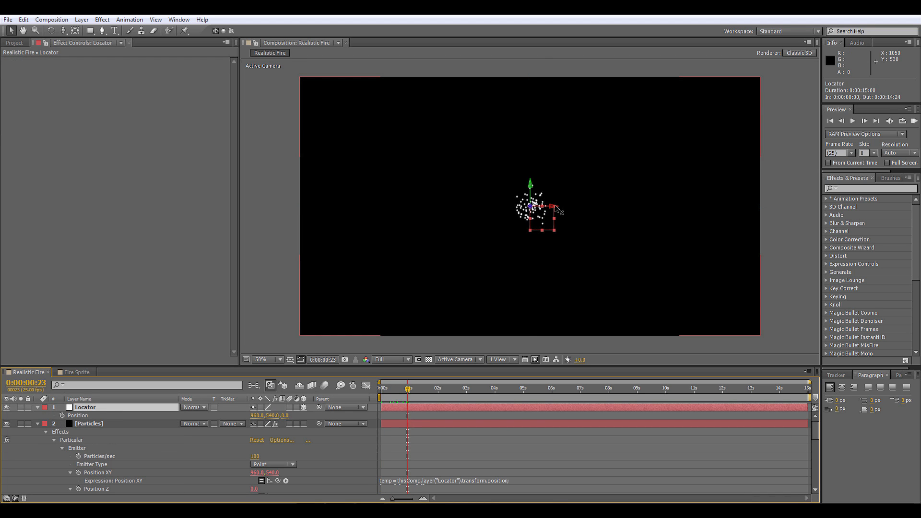
{"action": "left_click_drag", "start_coordinate": [532, 208], "coordinate": [555, 290]}
{"action": "key", "text": "ctrl+z"}
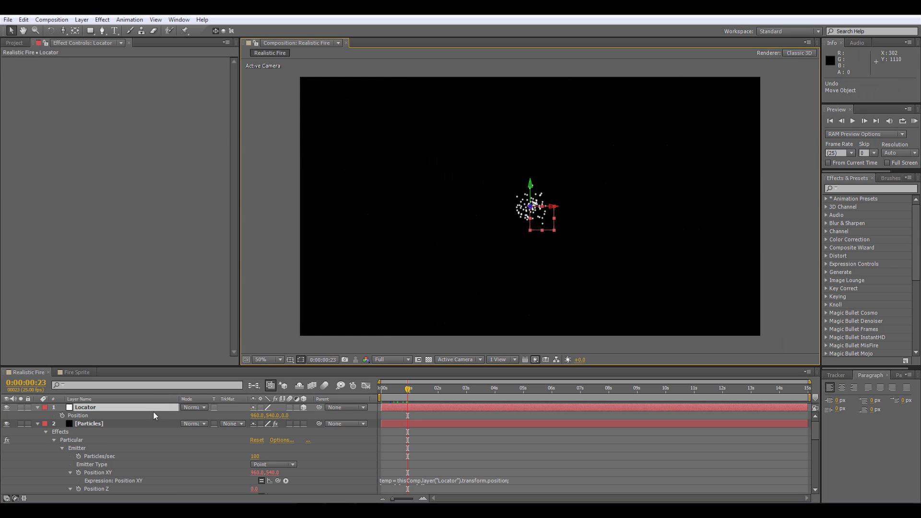
- Add a two-node camera named Camera 1 with the 35mm preset to the composition
{"action": "left_click", "coordinate": [81, 20]}
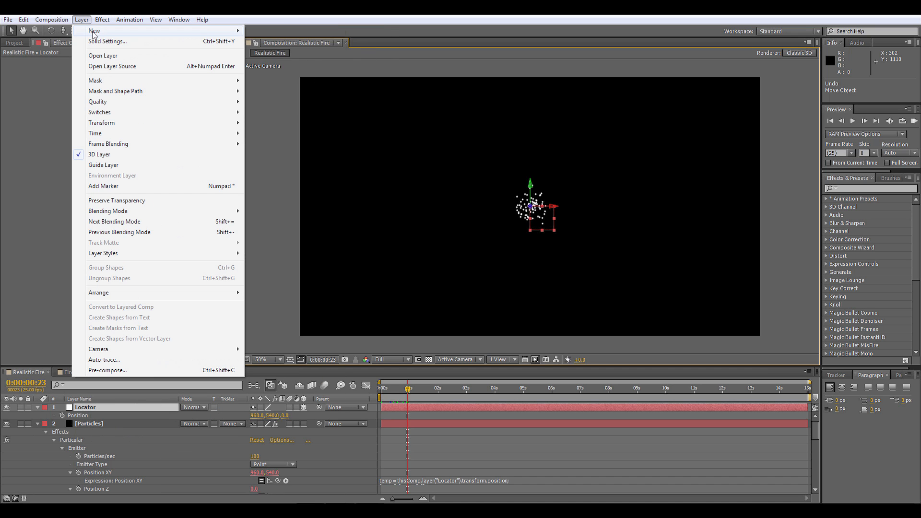
{"action": "mouse_move", "coordinate": [96, 30]}
{"action": "left_click", "coordinate": [280, 64]}
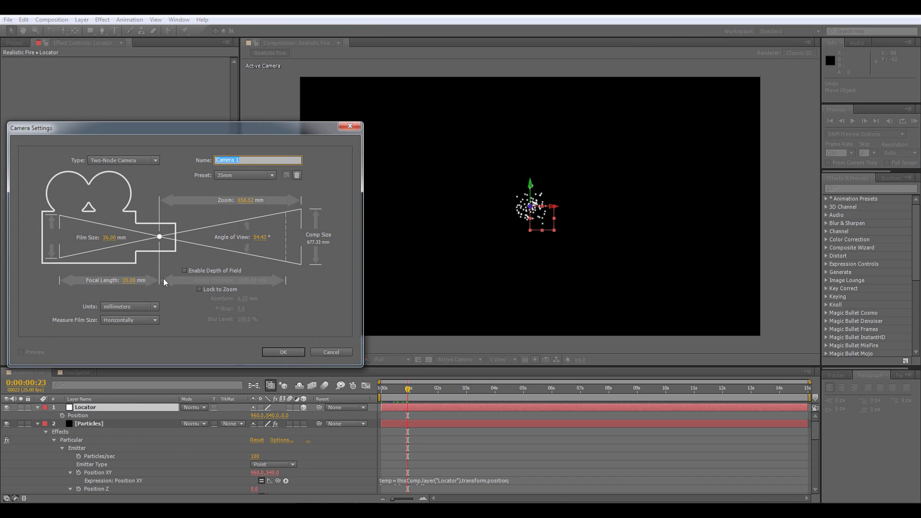
{"action": "left_click", "coordinate": [242, 176]}
{"action": "left_click", "coordinate": [243, 255]}
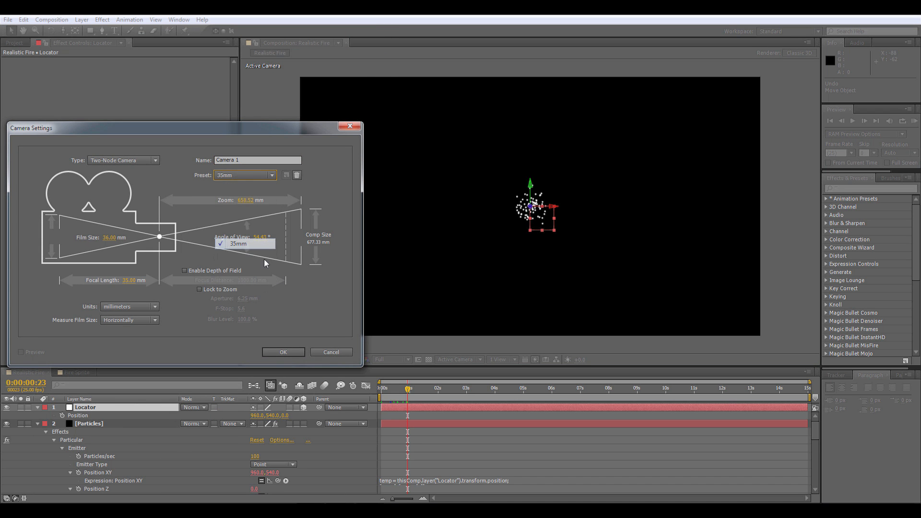
{"action": "left_click", "coordinate": [283, 352]}
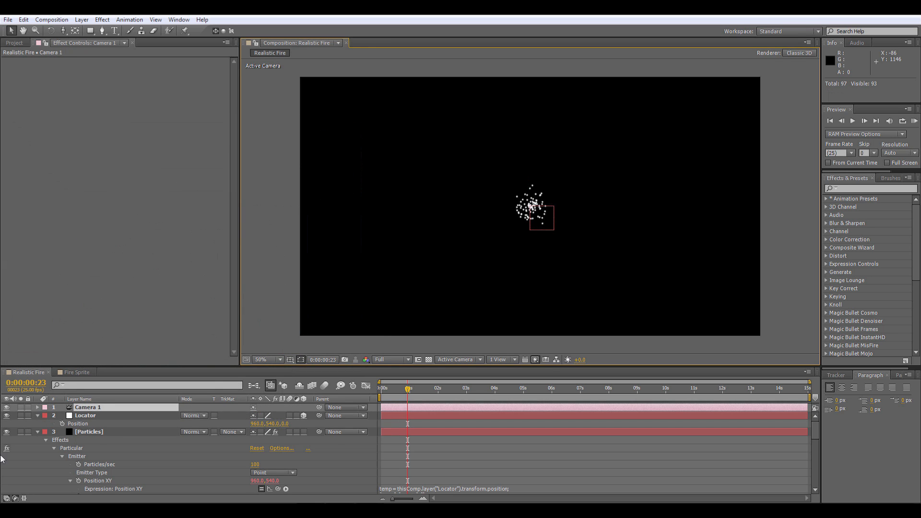
- Add another null object to the composition and rename it Emmiter
{"action": "left_click", "coordinate": [94, 433]}
{"action": "left_click", "coordinate": [94, 416]}
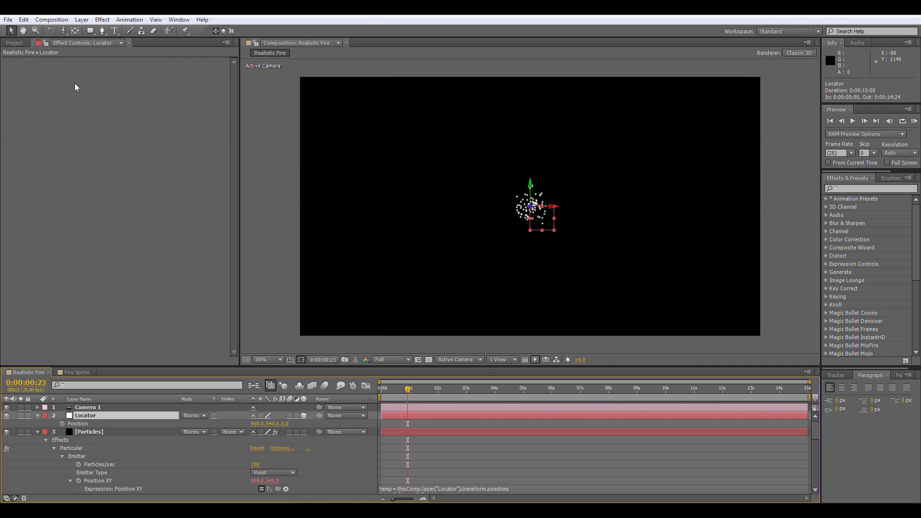
{"action": "left_click", "coordinate": [83, 19]}
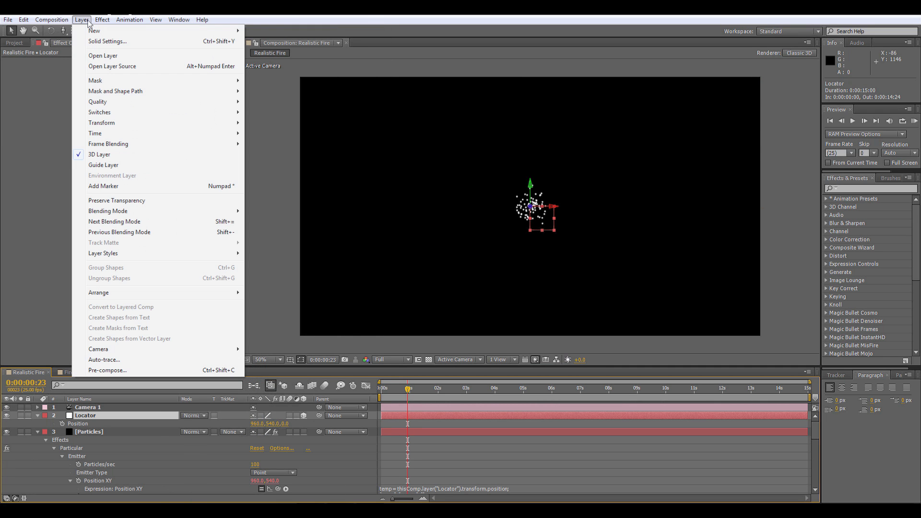
{"action": "mouse_move", "coordinate": [111, 30]}
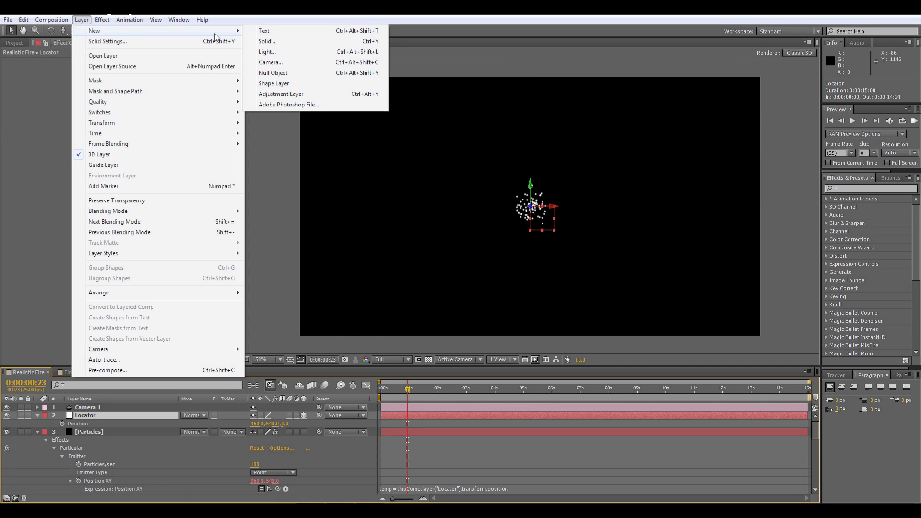
{"action": "left_click", "coordinate": [272, 73]}
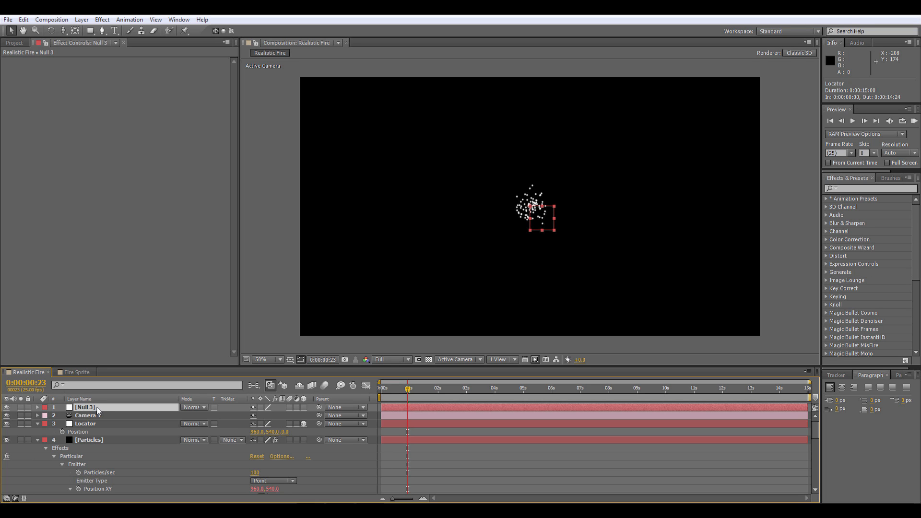
{"action": "key", "text": "Return"}
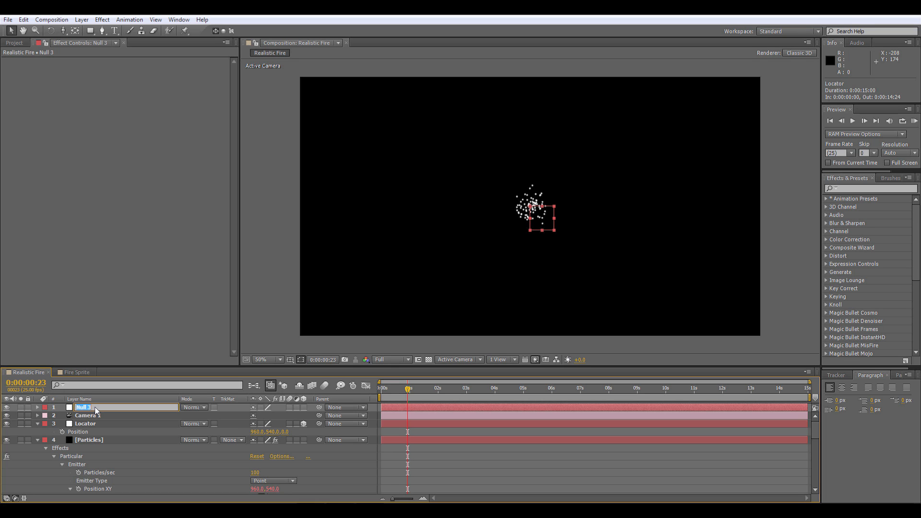
{"action": "type", "text": "Emmiter"}
{"action": "left_click", "coordinate": [96, 423]}
- Search the effects for "slider" and apply Slider Control to the Emmiter null
{"action": "left_click", "coordinate": [94, 407]}
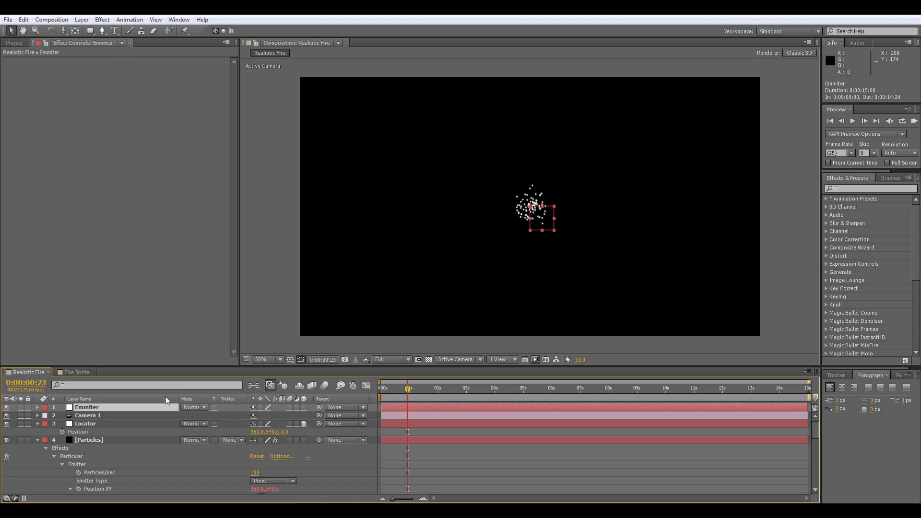
{"action": "left_click", "coordinate": [847, 188]}
{"action": "type", "text": "slider"}
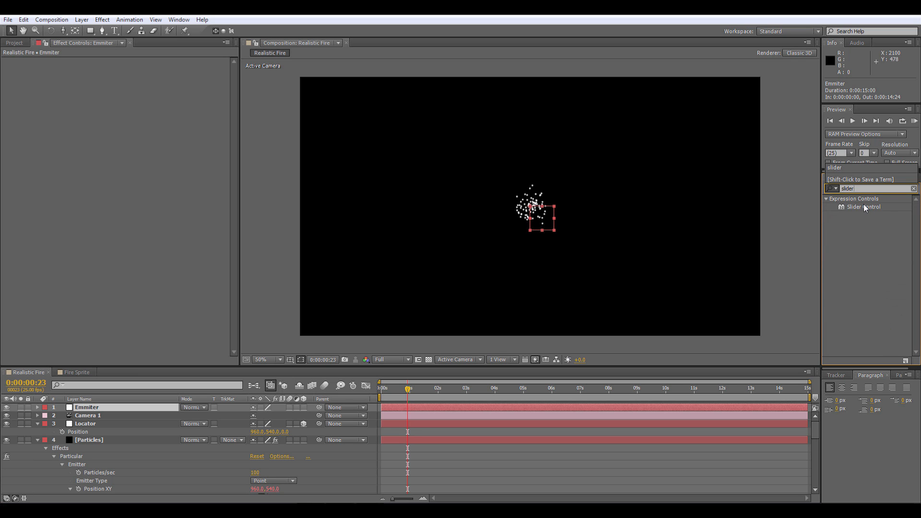
{"action": "left_click", "coordinate": [854, 208]}
{"action": "left_click_drag", "start_coordinate": [856, 211], "coordinate": [88, 411]}
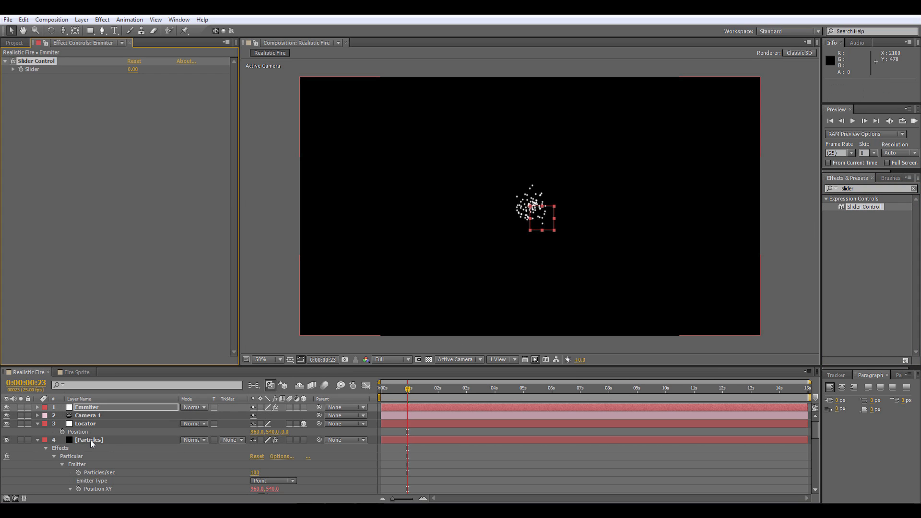
- Link Particles/sec of the Particular emitter to the Emmiter null's Slider value with an expression
{"action": "left_click", "coordinate": [87, 425]}
{"action": "left_click", "coordinate": [90, 409]}
{"action": "left_click", "coordinate": [38, 408]}
{"action": "left_click", "coordinate": [45, 416]}
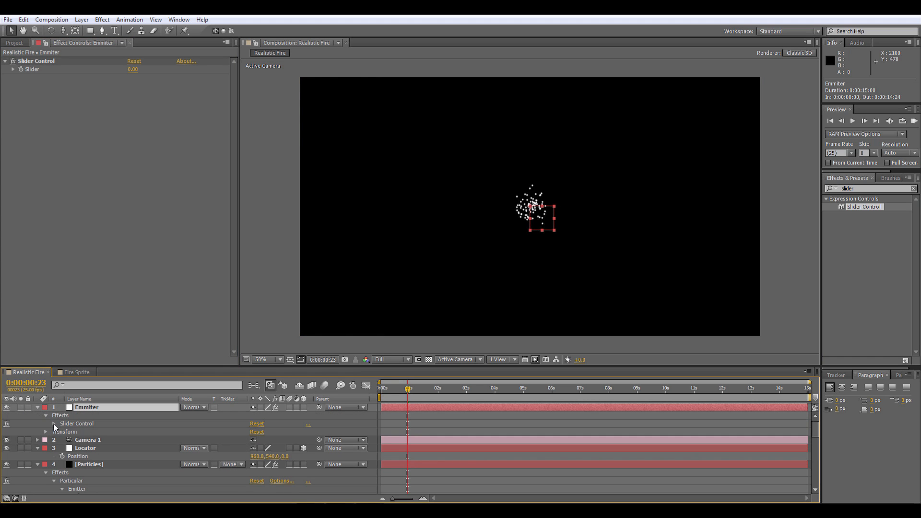
{"action": "left_click", "coordinate": [54, 424]}
{"action": "scroll", "coordinate": [72, 436], "scroll_direction": "down", "scroll_amount": 1}
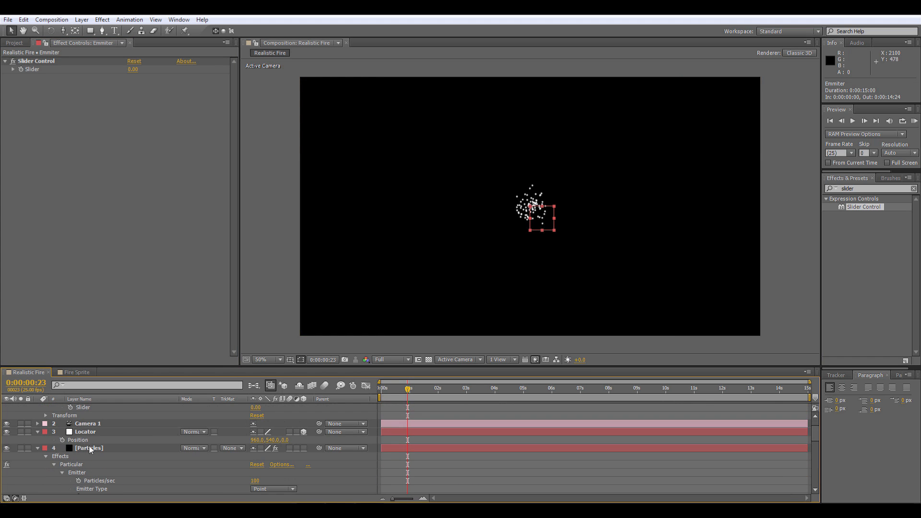
{"action": "left_click_drag", "start_coordinate": [378, 366], "coordinate": [379, 312]}
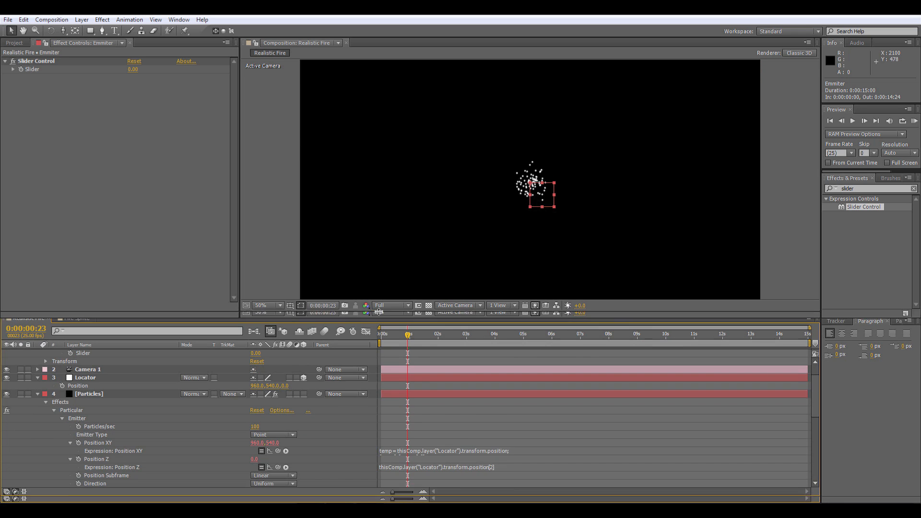
{"action": "scroll", "coordinate": [238, 399], "scroll_direction": "up", "scroll_amount": 1}
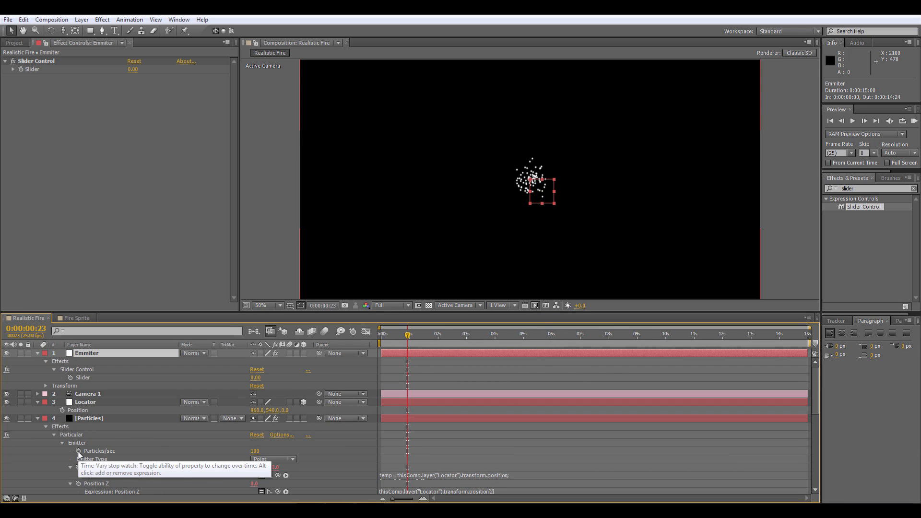
{"action": "left_click", "coordinate": [79, 454], "text": "alt"}
{"action": "left_click_drag", "start_coordinate": [278, 459], "coordinate": [88, 379]}
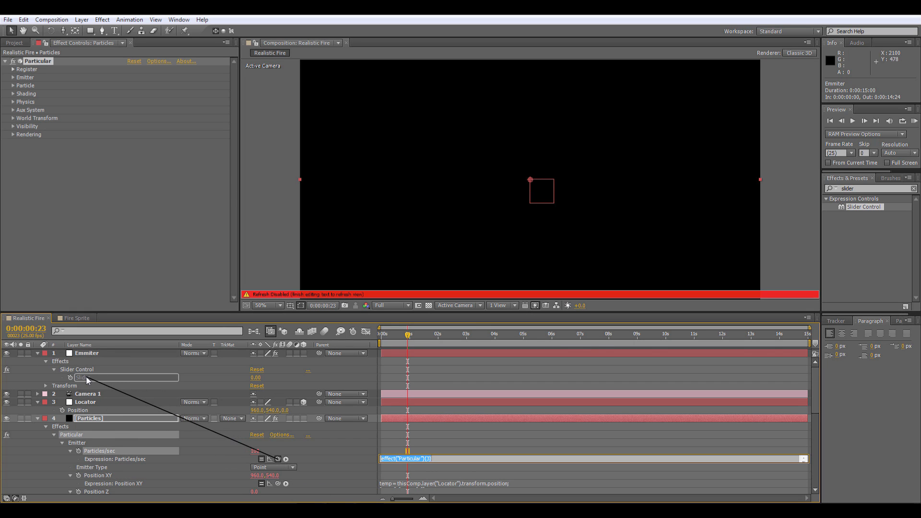
{"action": "left_click_drag", "start_coordinate": [87, 378], "coordinate": [84, 380]}
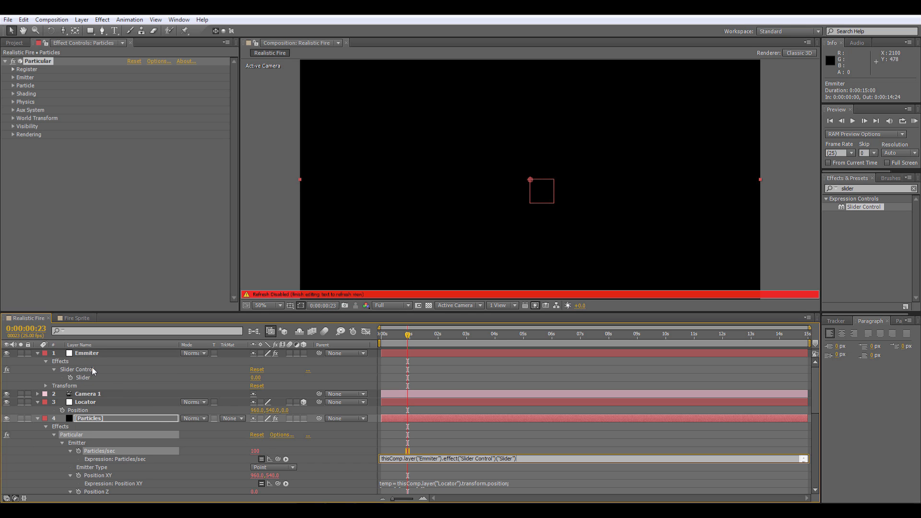
{"action": "left_click", "coordinate": [91, 354]}
{"action": "left_click", "coordinate": [463, 385]}
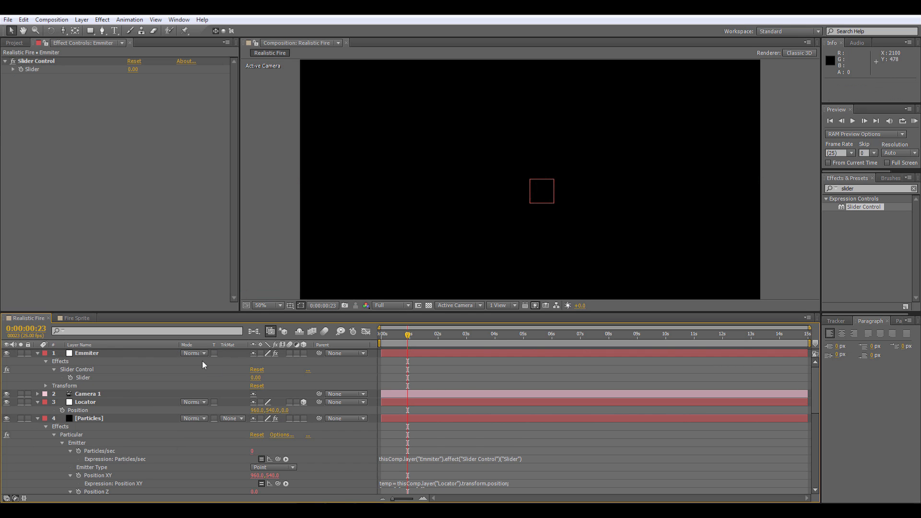
- Try a value of 12 for the Emmiter null's Slider and scrub the timeline to check the particle emission
{"action": "left_click", "coordinate": [111, 355]}
{"action": "left_click_drag", "start_coordinate": [390, 340], "coordinate": [407, 339]}
{"action": "left_click_drag", "start_coordinate": [256, 380], "coordinate": [266, 387]}
{"action": "left_click_drag", "start_coordinate": [417, 340], "coordinate": [381, 341]}
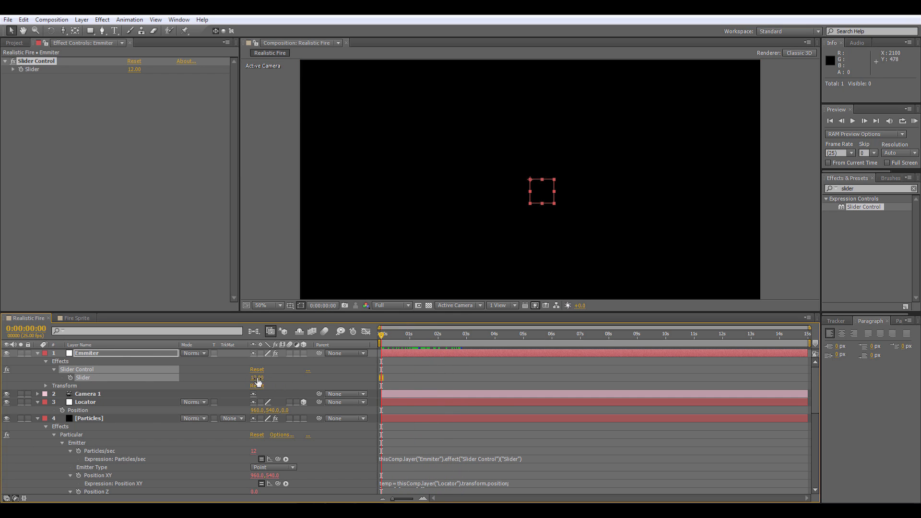
- Set the Emmiter null's Slider to 25 and collapse the layer's properties
{"action": "left_click", "coordinate": [257, 378]}
{"action": "type", "text": "25"}
{"action": "left_click", "coordinate": [302, 388]}
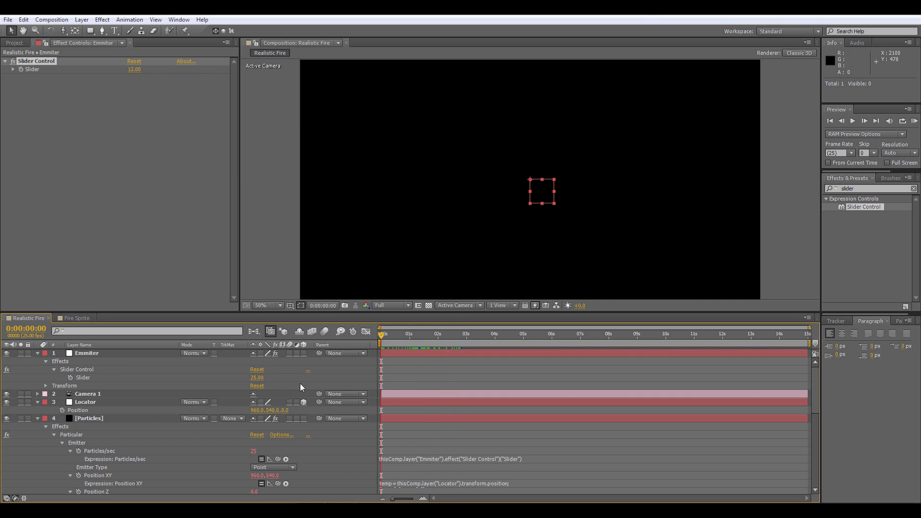
{"action": "left_click", "coordinate": [37, 353]}
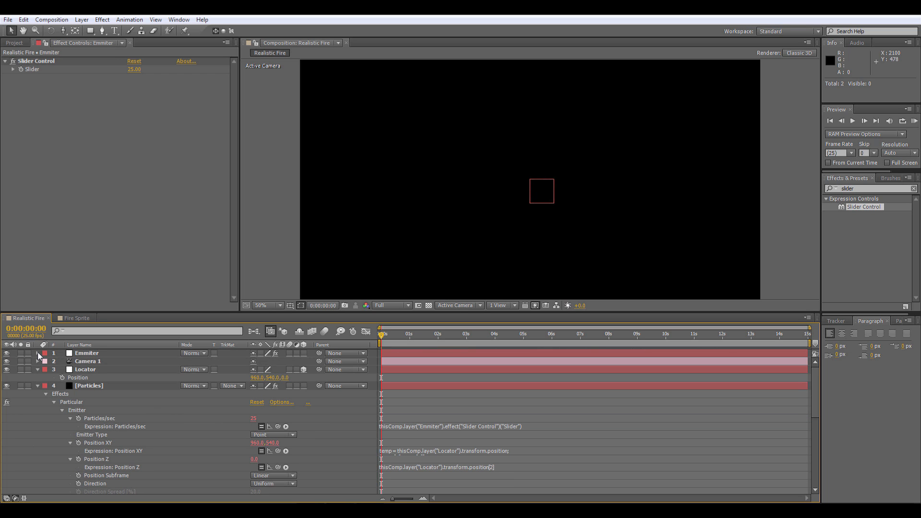
- Add the expression wiggle (1, 1000) to the Locator null's Position
{"action": "left_click", "coordinate": [87, 370]}
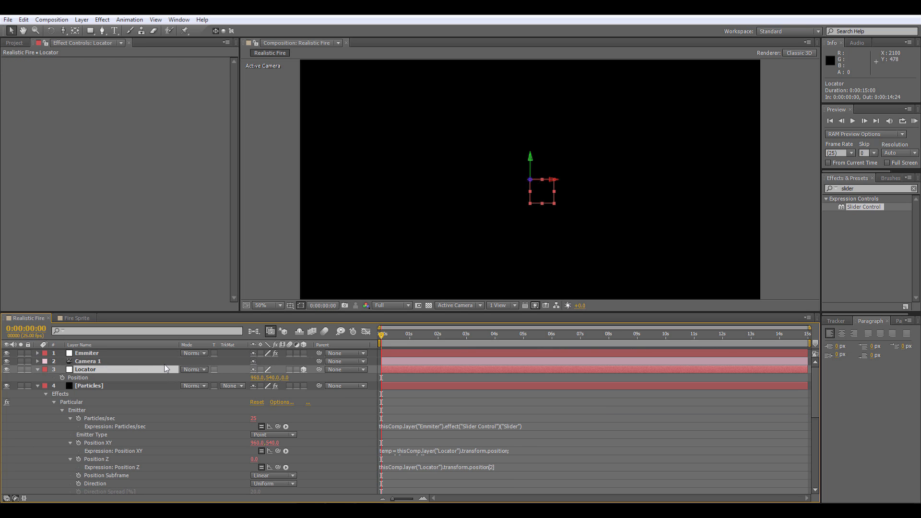
{"action": "left_click", "coordinate": [62, 378], "text": "alt"}
{"action": "type", "text": "wiggle ("}
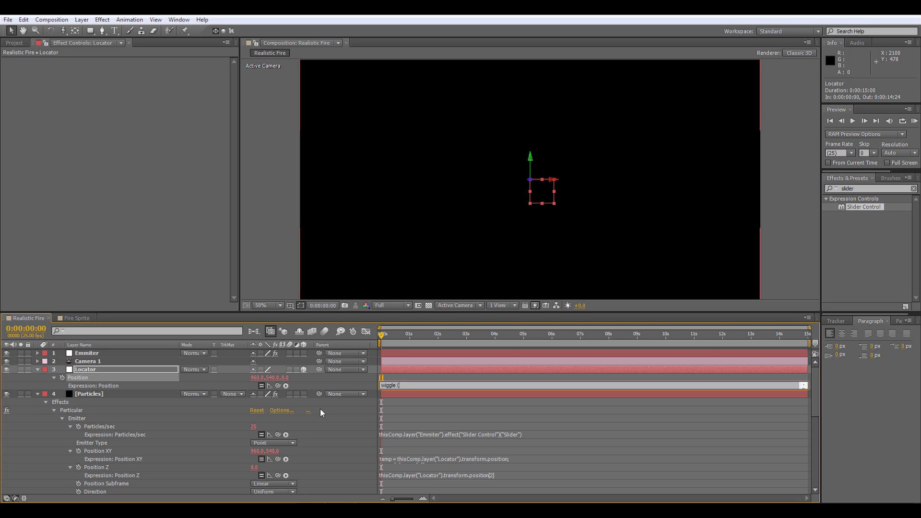
{"action": "type", "text": "1, 1000"}
{"action": "left_click", "coordinate": [435, 414]}
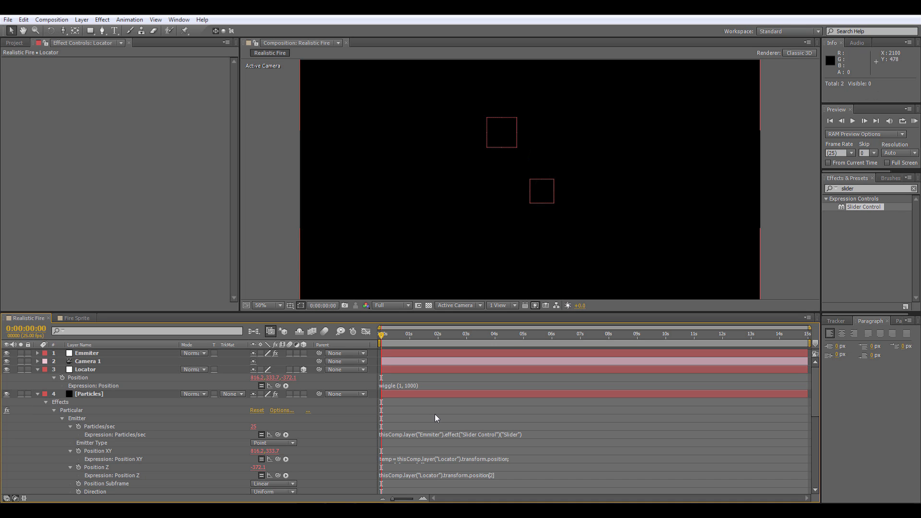
- Collapse the Locator and Particles layers, preview the wiggling emitter's motion and enlarge the composition view
{"action": "left_click", "coordinate": [38, 368]}
{"action": "left_click", "coordinate": [37, 378]}
{"action": "key", "text": "space"}
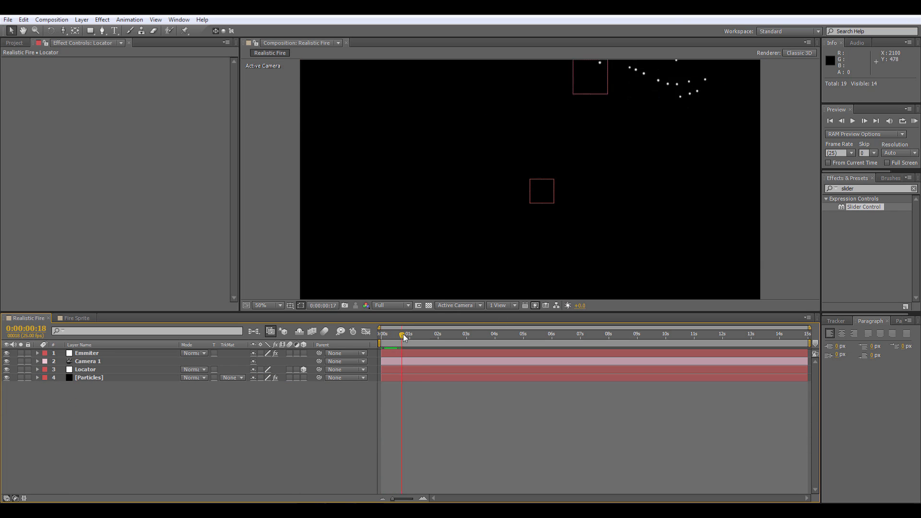
{"action": "left_click_drag", "start_coordinate": [375, 312], "coordinate": [427, 381]}
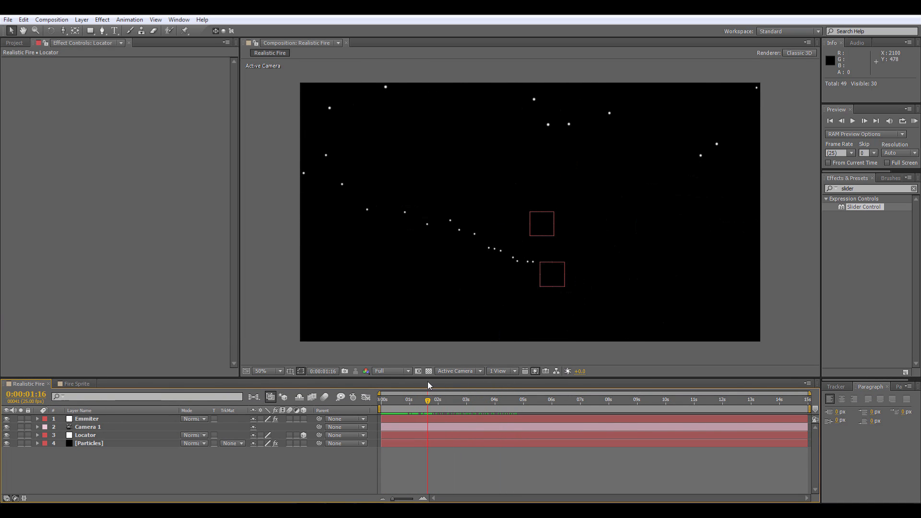
- Hide the Emmiter null, select the Particles layer and go to 0:00:01:20
{"action": "left_click", "coordinate": [7, 419]}
{"action": "left_click", "coordinate": [89, 443]}
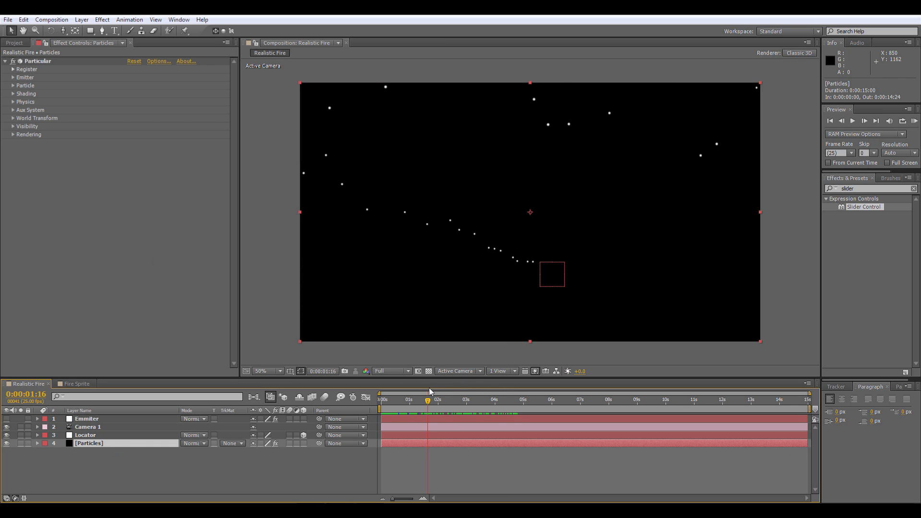
{"action": "left_click", "coordinate": [427, 407]}
{"action": "mouse_move", "coordinate": [427, 407]}
{"action": "left_mouse_down"}
{"action": "mouse_move", "coordinate": [510, 403]}
{"action": "mouse_move", "coordinate": [381, 405]}
{"action": "mouse_move", "coordinate": [499, 401]}
{"action": "mouse_move", "coordinate": [412, 404]}
{"action": "mouse_move", "coordinate": [433, 404]}
{"action": "left_mouse_up"}
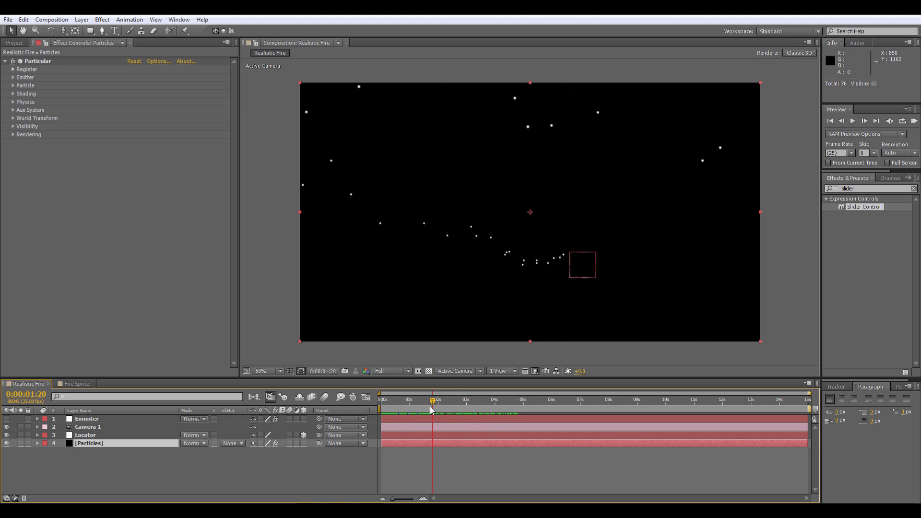
- Set the Particular emitter's Velocity to 25
{"action": "left_click", "coordinate": [13, 86]}
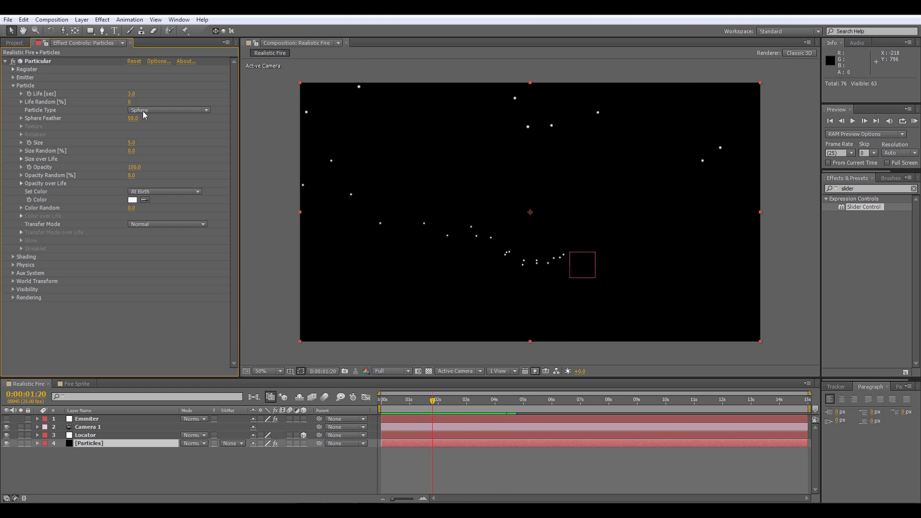
{"action": "left_click", "coordinate": [13, 77]}
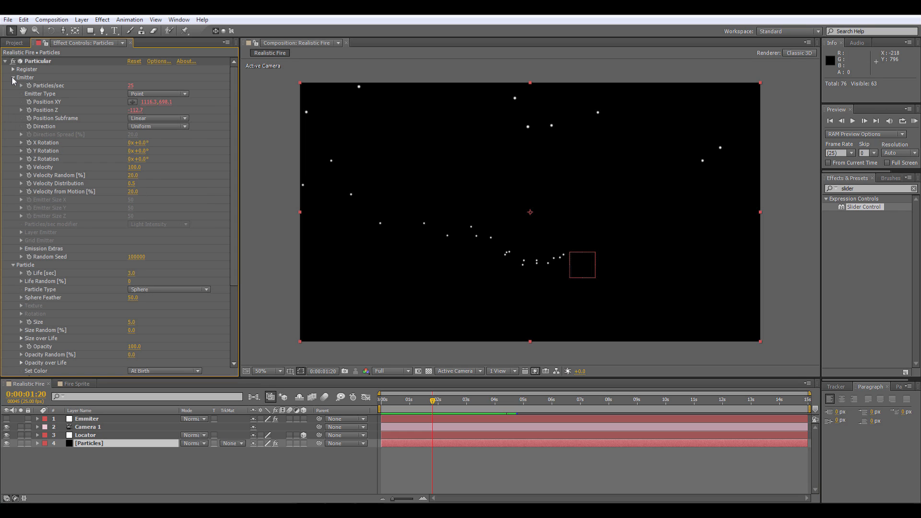
{"action": "left_click", "coordinate": [137, 167]}
{"action": "type", "text": "25"}
{"action": "key", "text": "Return"}
- Set the particles' Life to 1 second and Life Random to 75%
{"action": "left_click", "coordinate": [135, 274]}
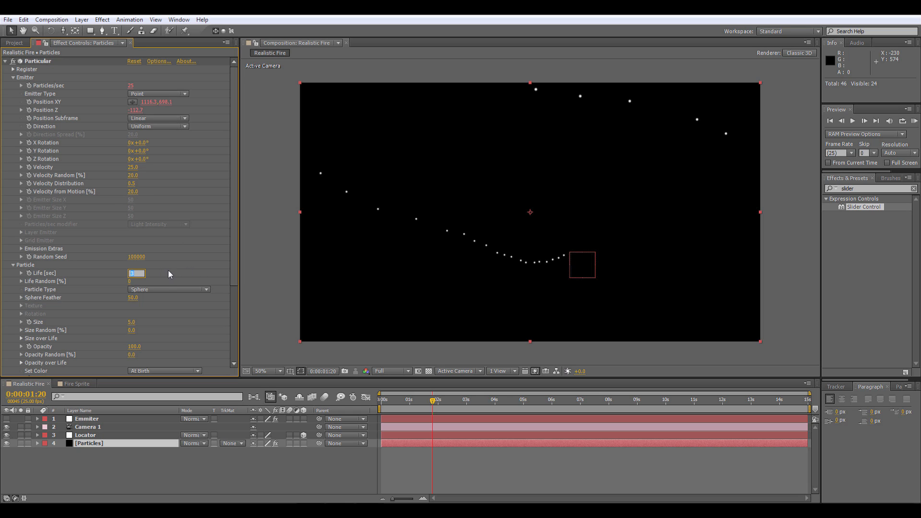
{"action": "type", "text": "1"}
{"action": "key", "text": "Tab"}
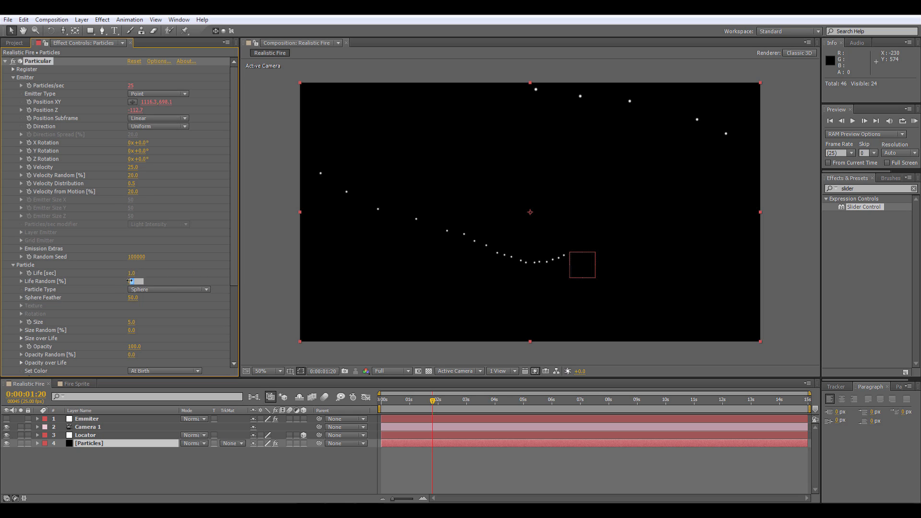
{"action": "type", "text": "75"}
{"action": "key", "text": "Return"}
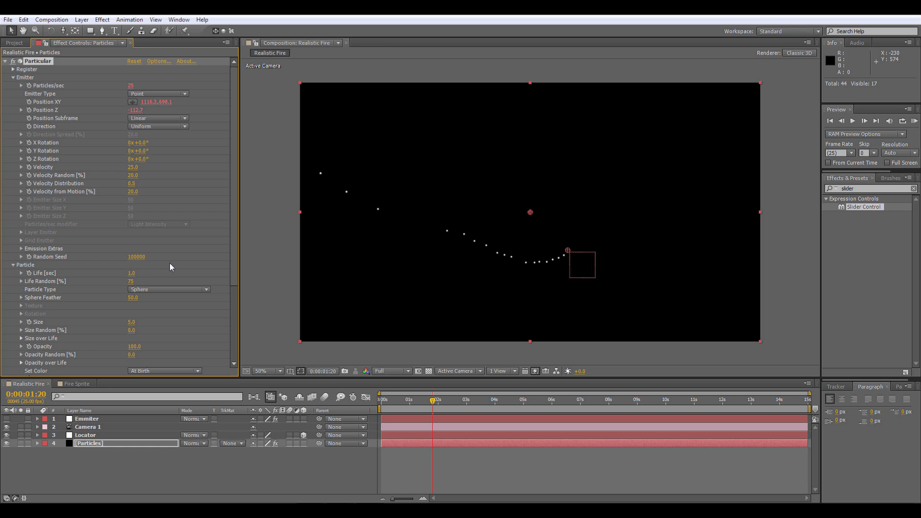
- Change the Particle Type to Cloudlet and set the particle Size to 2
{"action": "left_click", "coordinate": [154, 288]}
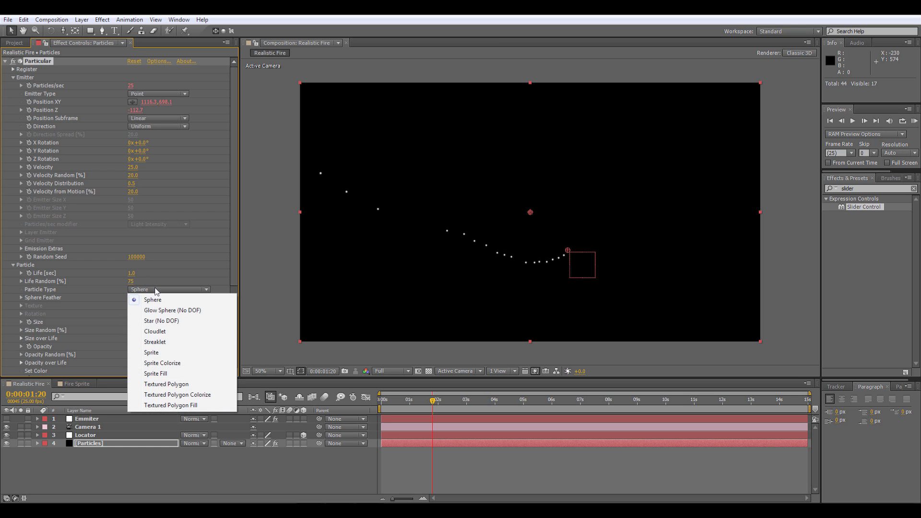
{"action": "left_click", "coordinate": [161, 339]}
{"action": "left_click", "coordinate": [134, 321]}
{"action": "type", "text": "2"}
{"action": "key", "text": "Return"}
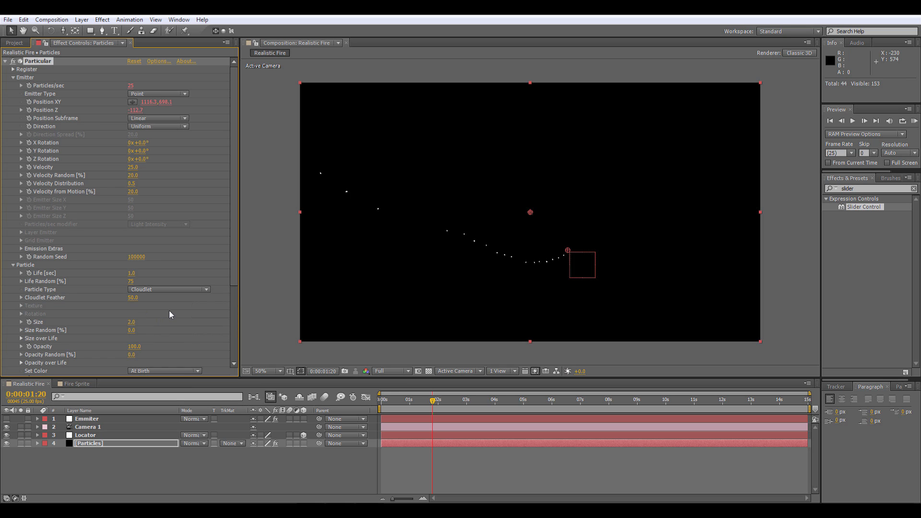
- Set the particles' Size Random to 25%
{"action": "scroll", "coordinate": [168, 315], "scroll_direction": "down", "scroll_amount": 2}
{"action": "left_click", "coordinate": [132, 308]}
{"action": "type", "text": "25"}
{"action": "key", "text": "Return"}
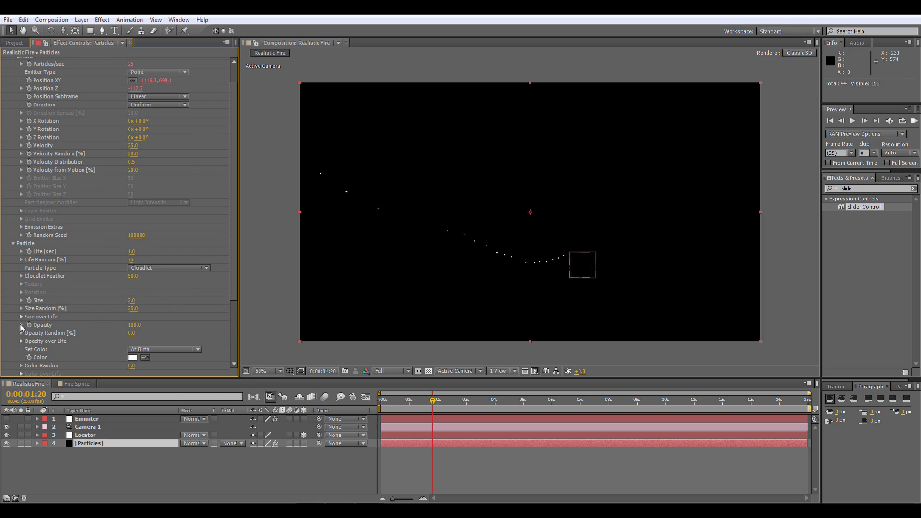
- Give Size over Life the preset that rises and falls, steepen its initial rise, and copy the curve
{"action": "left_click", "coordinate": [21, 316]}
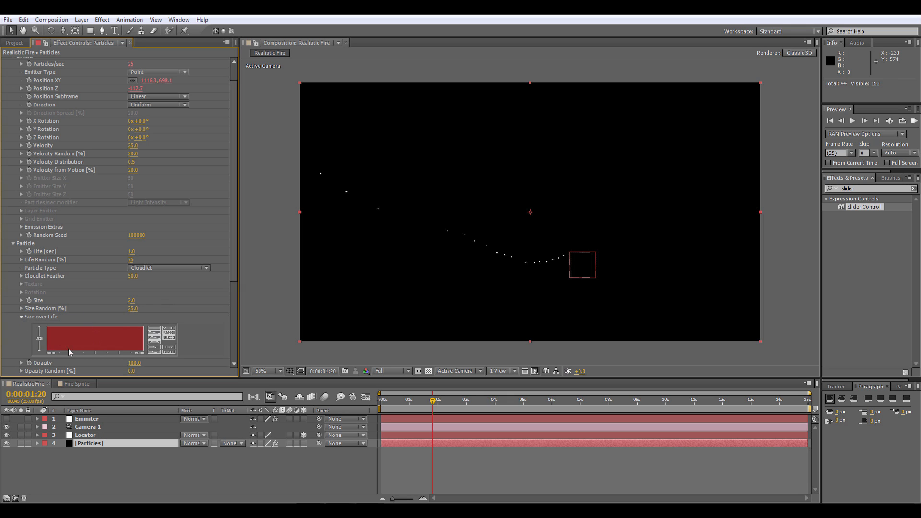
{"action": "left_click", "coordinate": [158, 343]}
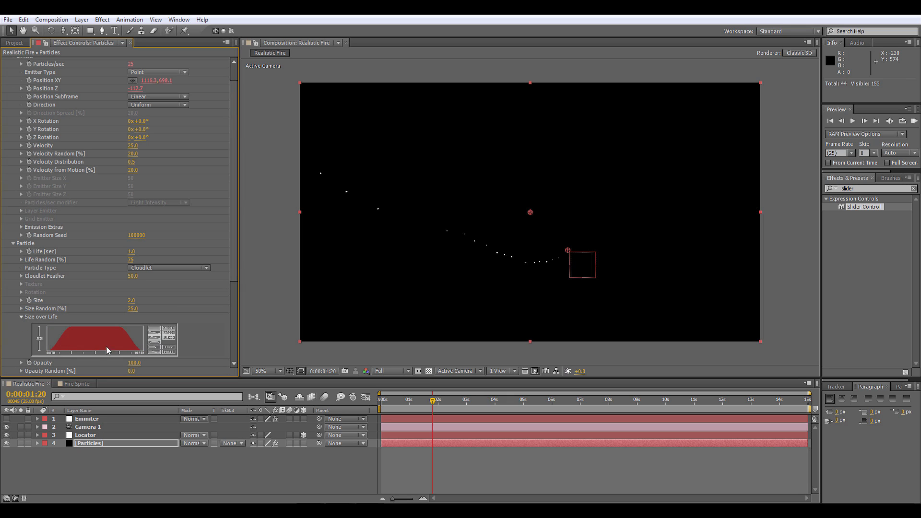
{"action": "mouse_move", "coordinate": [50, 354]}
{"action": "left_mouse_down"}
{"action": "mouse_move", "coordinate": [56, 331]}
{"action": "mouse_move", "coordinate": [79, 324]}
{"action": "left_mouse_up"}
{"action": "left_click", "coordinate": [22, 317]}
{"action": "left_click", "coordinate": [21, 317]}
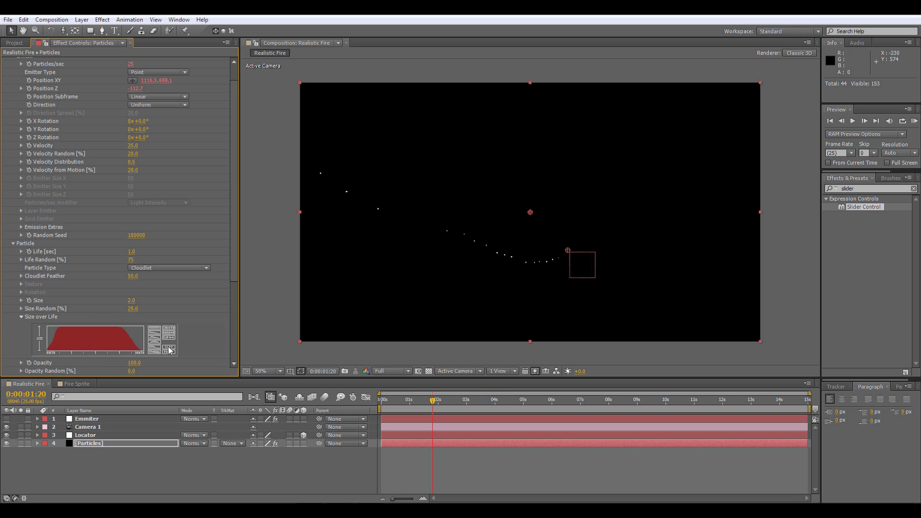
{"action": "left_click", "coordinate": [169, 349]}
{"action": "left_click", "coordinate": [21, 317]}
- Paste the copied curve into Opacity over Life and set Opacity Random to 25%
{"action": "left_click", "coordinate": [20, 341]}
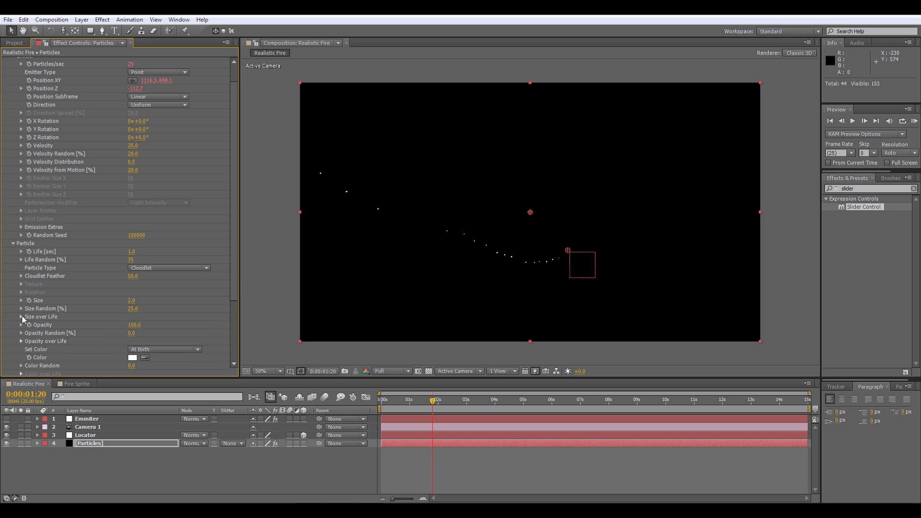
{"action": "left_click", "coordinate": [20, 341]}
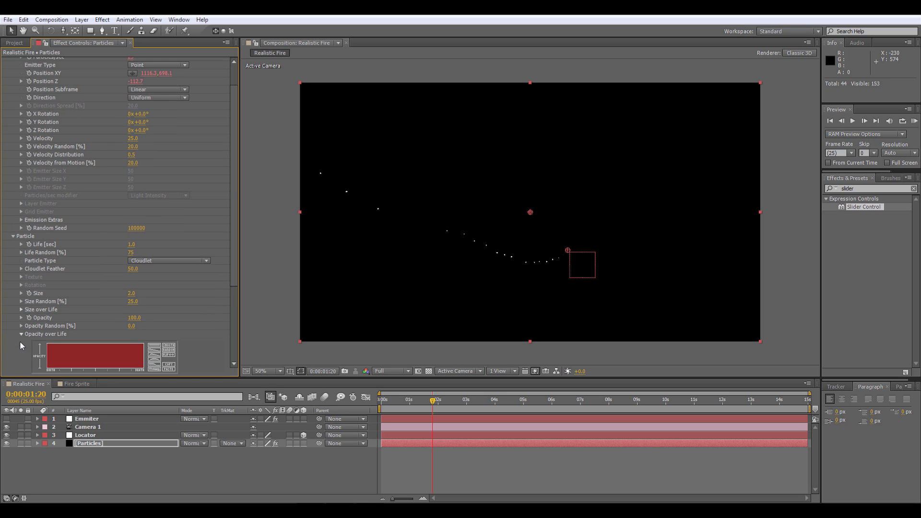
{"action": "left_click", "coordinate": [171, 367]}
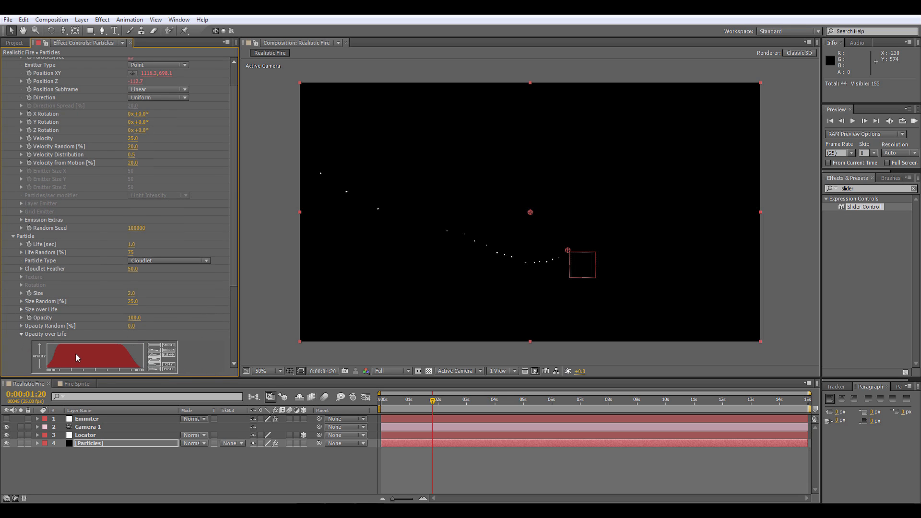
{"action": "left_click", "coordinate": [131, 327]}
{"action": "type", "text": "25"}
{"action": "key", "text": "Return"}
{"action": "left_click", "coordinate": [21, 333]}
- Switch Set Color to Over Life and apply the white-to-black gradient preset to Color over Life
{"action": "scroll", "coordinate": [47, 320], "scroll_direction": "down", "scroll_amount": 2}
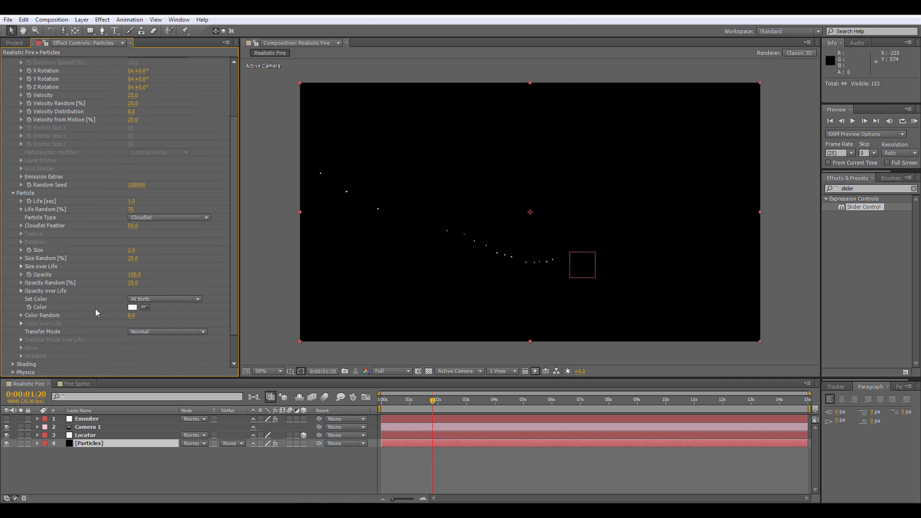
{"action": "scroll", "coordinate": [91, 307], "scroll_direction": "down", "scroll_amount": 1}
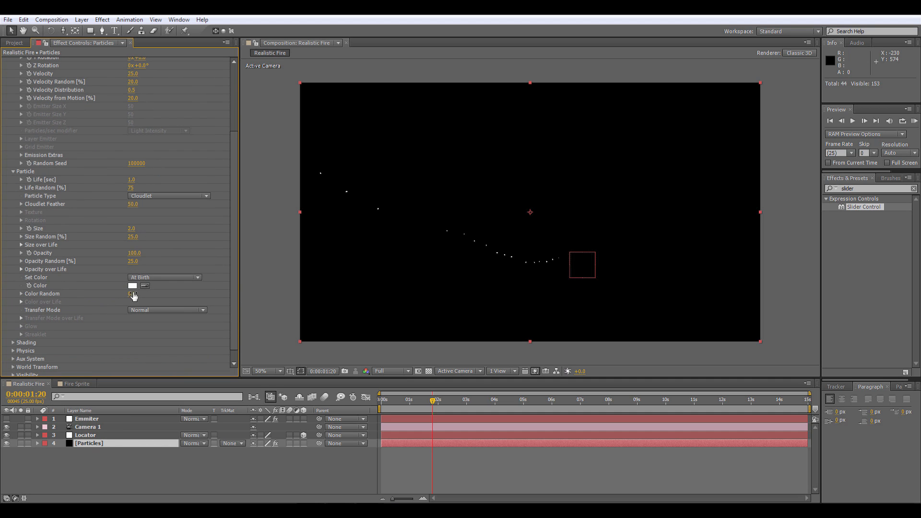
{"action": "left_click", "coordinate": [165, 277]}
{"action": "left_click", "coordinate": [161, 297]}
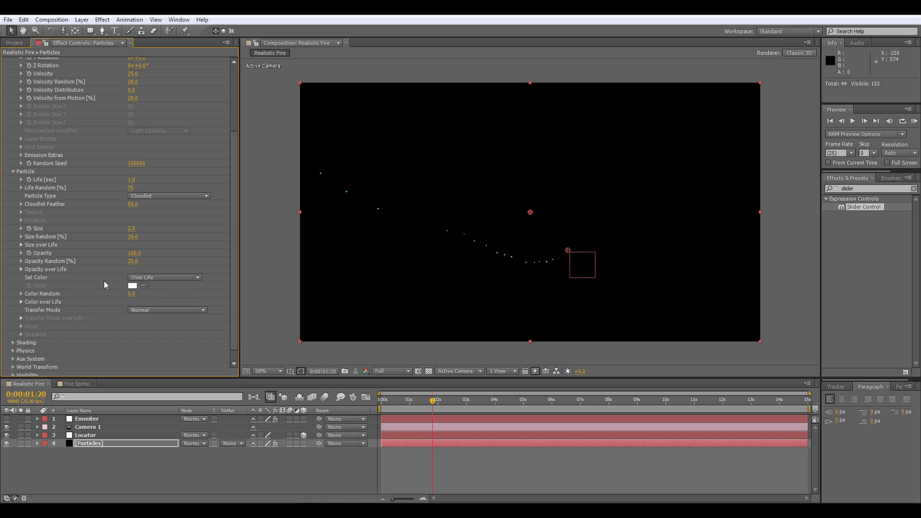
{"action": "left_click", "coordinate": [21, 302]}
{"action": "left_click", "coordinate": [155, 319]}
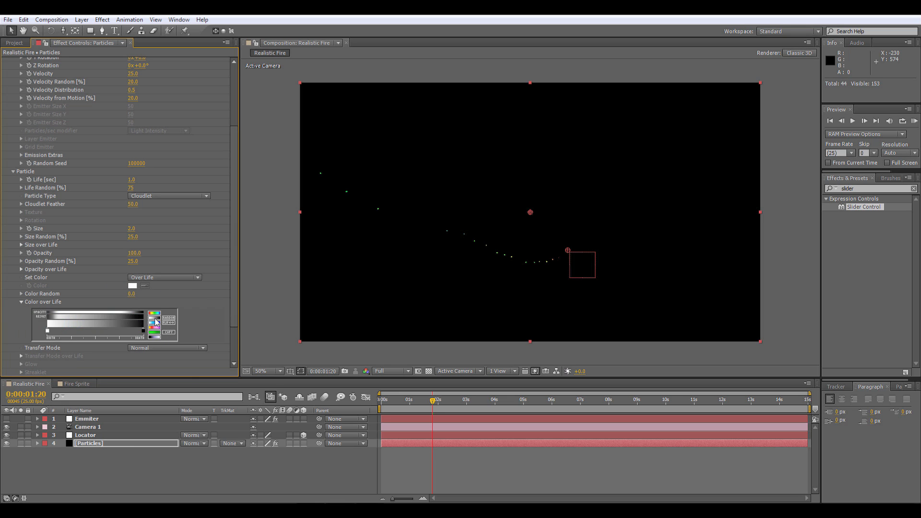
- Change the Color over Life gradient's start color from white to a saturated orange with a hue of 27°
{"action": "double_click", "coordinate": [48, 331]}
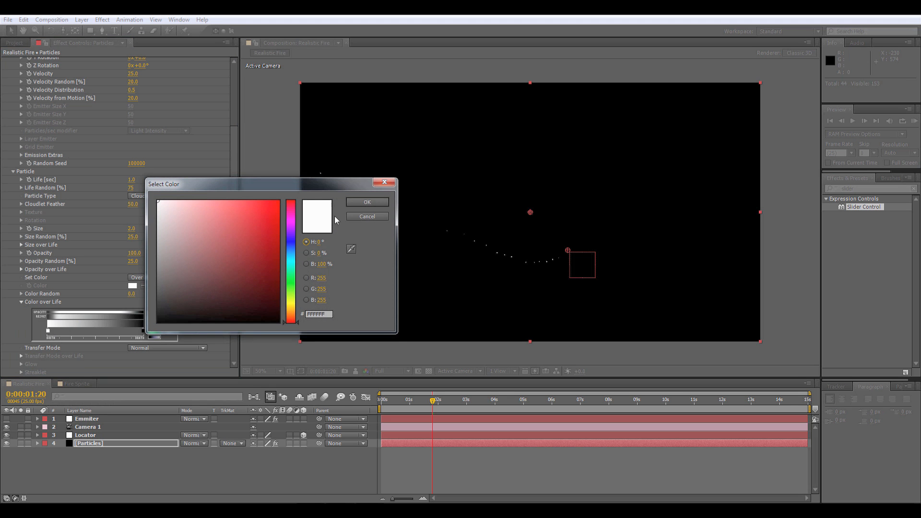
{"action": "left_click", "coordinate": [292, 314]}
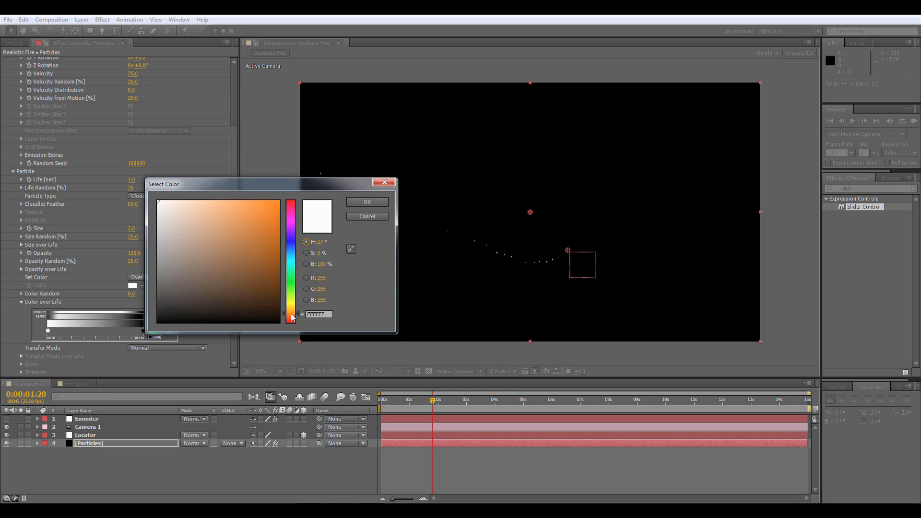
{"action": "left_click", "coordinate": [274, 221]}
{"action": "left_click", "coordinate": [367, 201]}
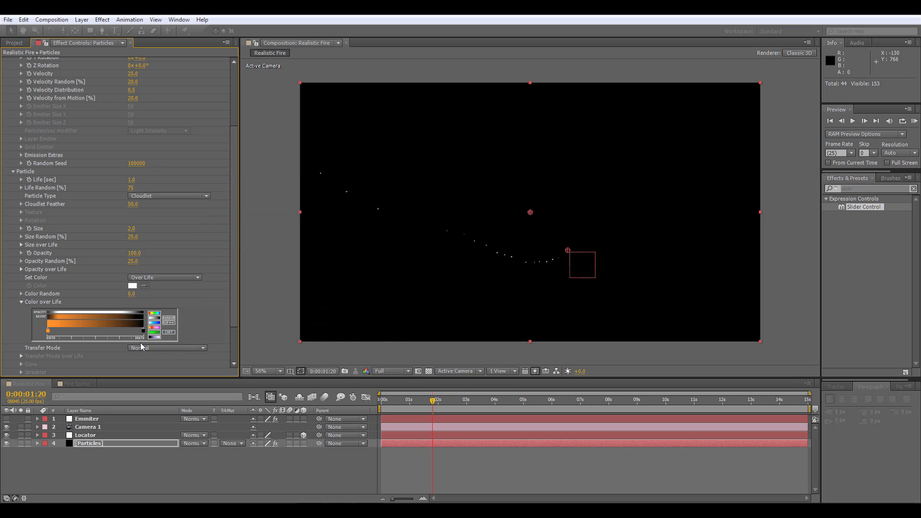
- Change the Color over Life gradient's end color to the red-orange F03705
{"action": "double_click", "coordinate": [142, 332]}
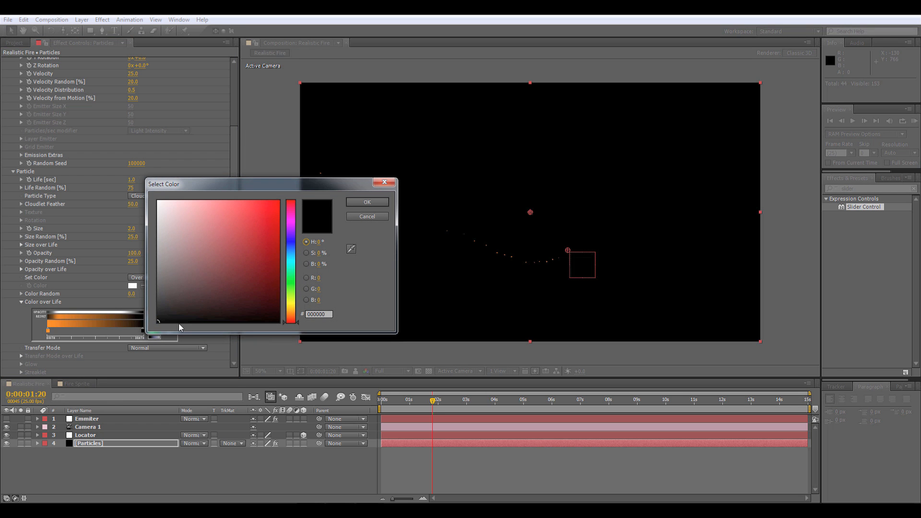
{"action": "left_click", "coordinate": [291, 314]}
{"action": "left_click_drag", "start_coordinate": [273, 230], "coordinate": [272, 214]}
{"action": "left_click_drag", "start_coordinate": [292, 316], "coordinate": [292, 318]}
{"action": "left_click_drag", "start_coordinate": [273, 210], "coordinate": [277, 207]}
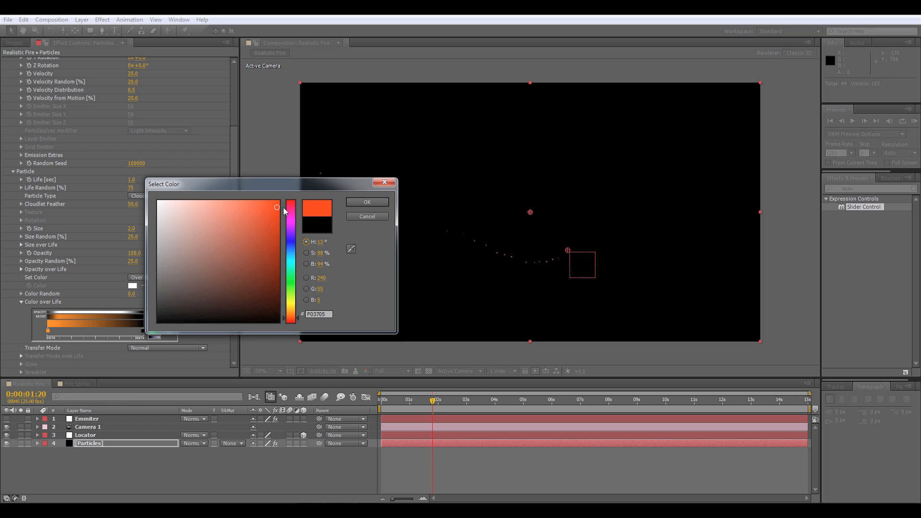
{"action": "left_click", "coordinate": [382, 202]}
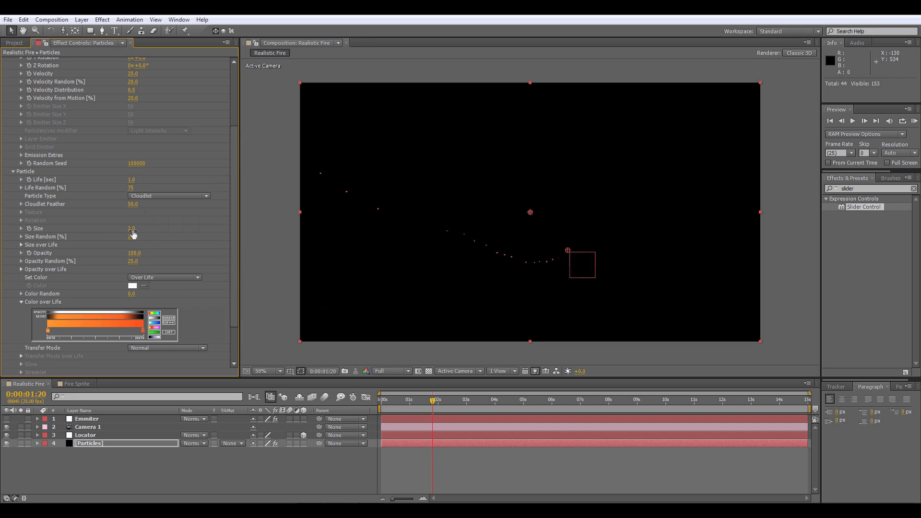
- Set the particles' Size to 5 and their Transfer Mode to Screen, checking the look at several times
{"action": "left_click_drag", "start_coordinate": [132, 231], "coordinate": [156, 229]}
{"action": "left_click_drag", "start_coordinate": [397, 394], "coordinate": [559, 361]}
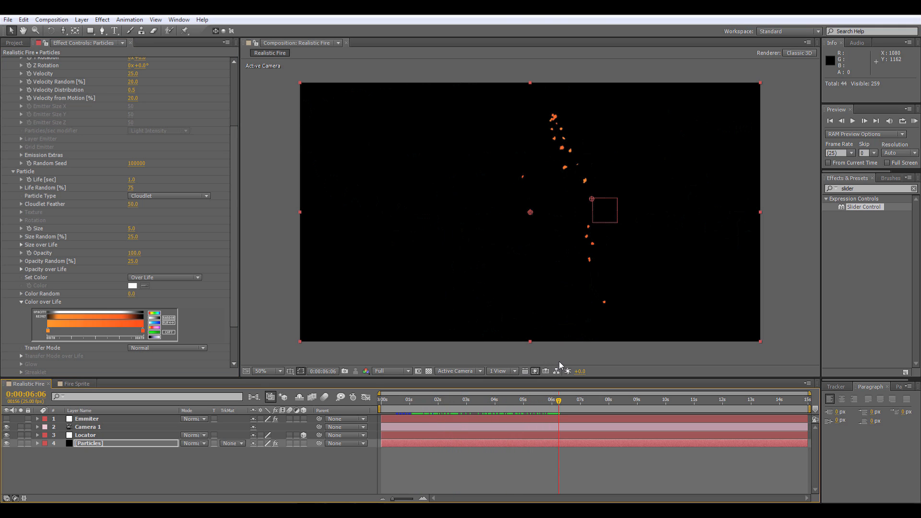
{"action": "left_click", "coordinate": [21, 302]}
{"action": "scroll", "coordinate": [68, 289], "scroll_direction": "down", "scroll_amount": 1}
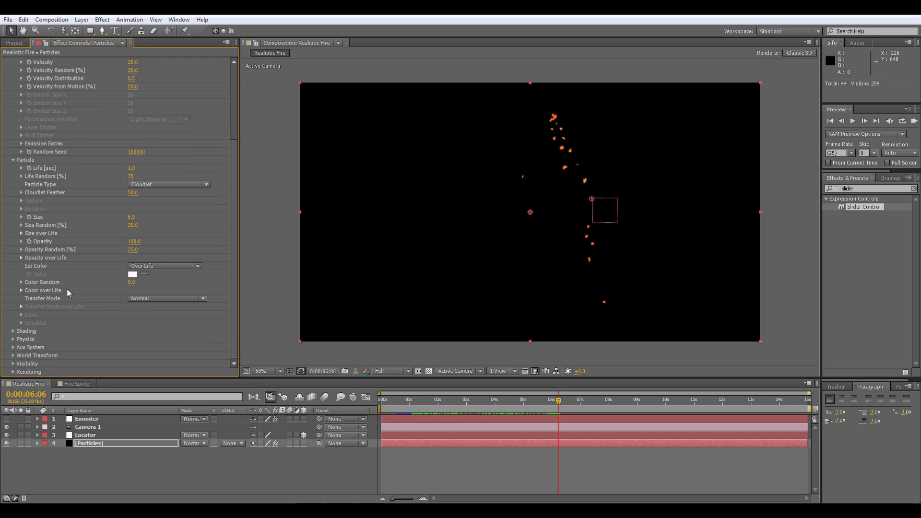
{"action": "left_click", "coordinate": [159, 299]}
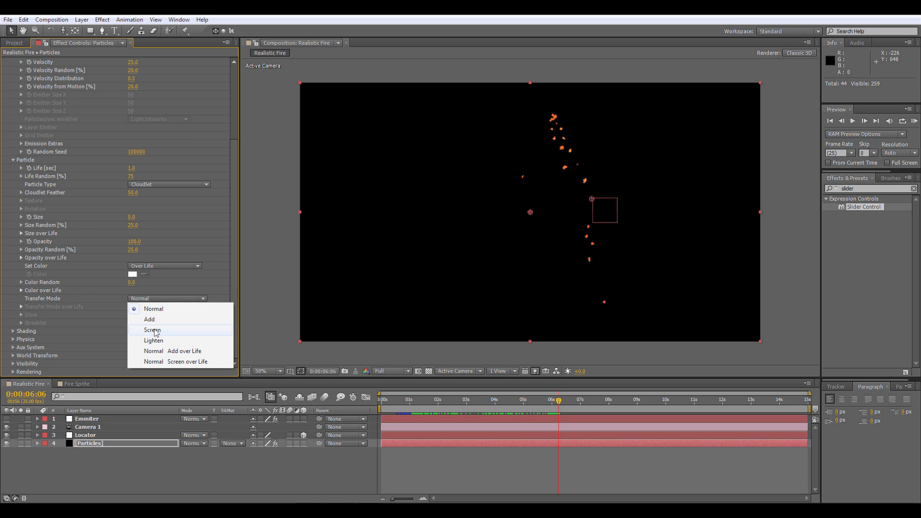
{"action": "left_click", "coordinate": [152, 330]}
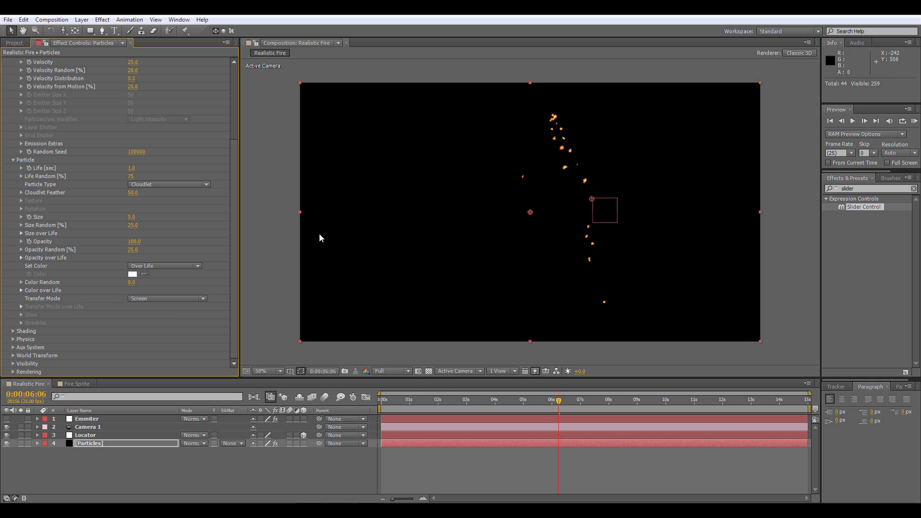
{"action": "key", "text": "KP_0"}
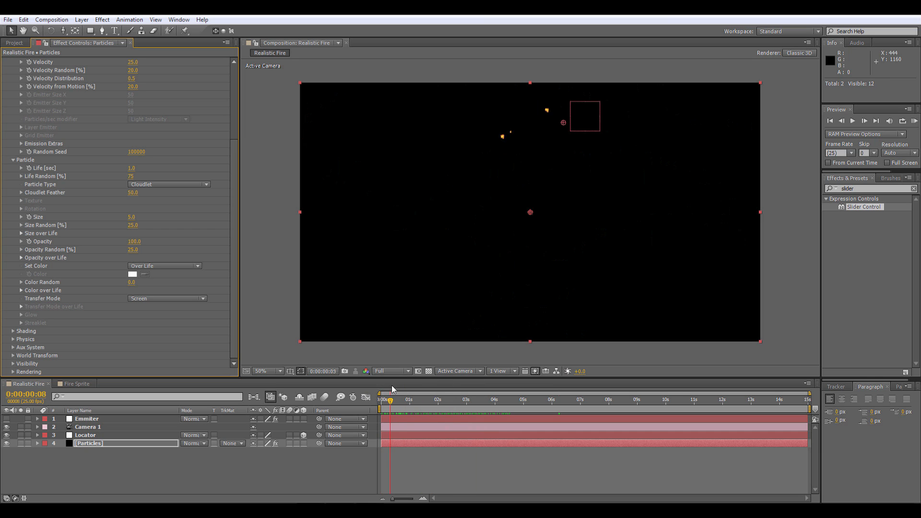
{"action": "left_click_drag", "start_coordinate": [410, 382], "coordinate": [447, 383]}
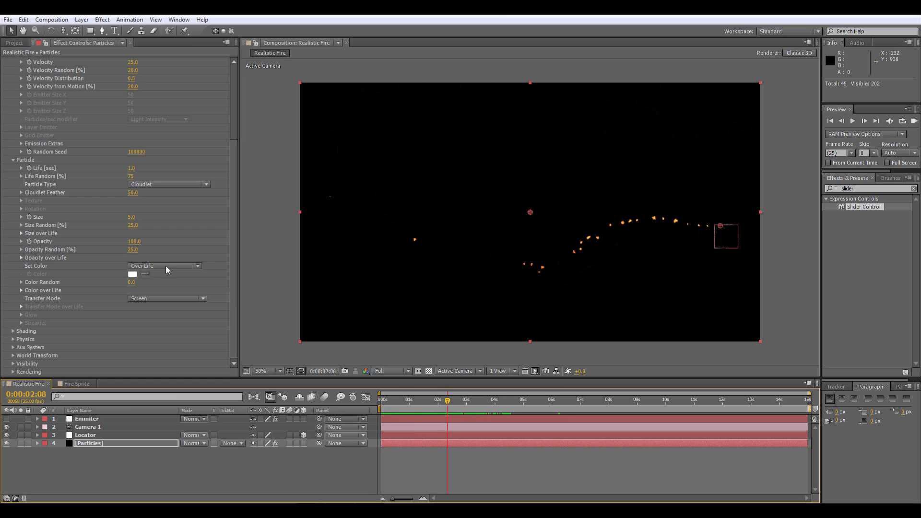
- Set the particle physics Gravity to -250
{"action": "left_click", "coordinate": [13, 339]}
{"action": "scroll", "coordinate": [118, 315], "scroll_direction": "down", "scroll_amount": 2}
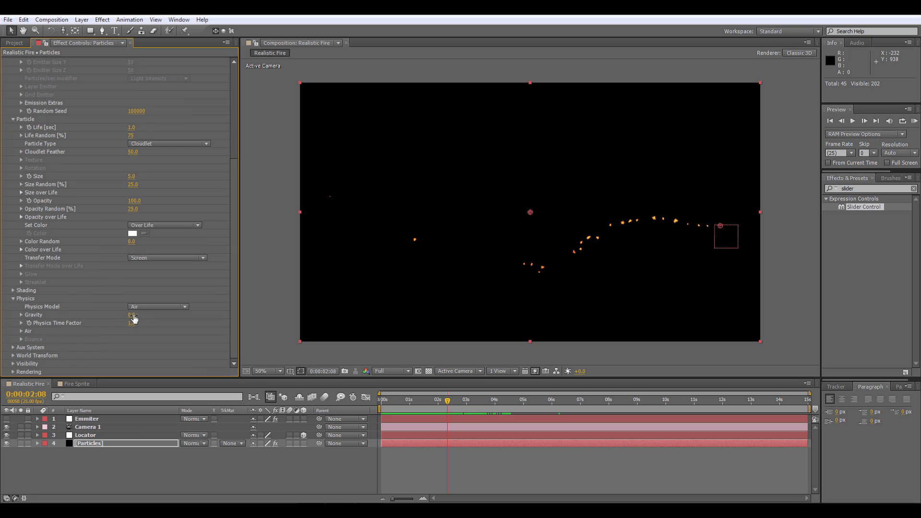
{"action": "left_click", "coordinate": [131, 315]}
{"action": "type", "text": "-250"}
{"action": "key", "text": "Return"}
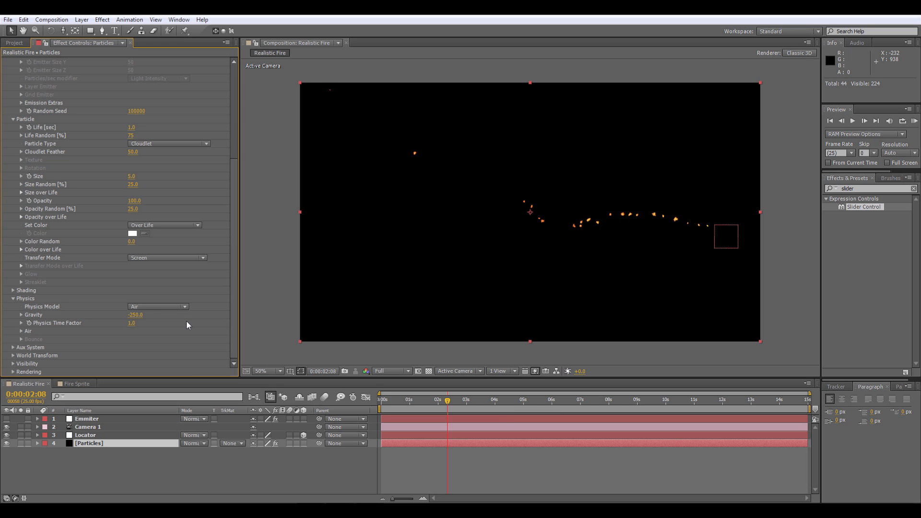
- Raise the Air physics Spin Amplitude to 378 and preview the particle motion
{"action": "left_click", "coordinate": [21, 331]}
{"action": "scroll", "coordinate": [21, 332], "scroll_direction": "down", "scroll_amount": 2}
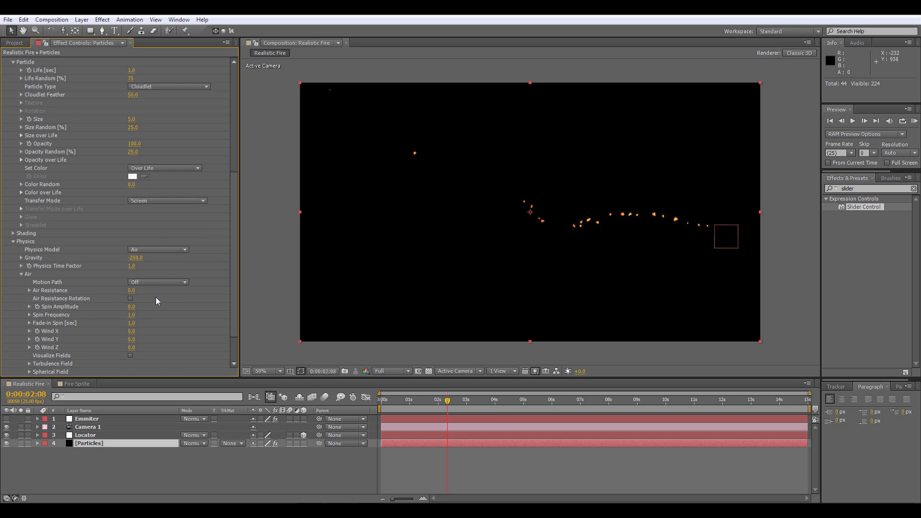
{"action": "scroll", "coordinate": [22, 254], "scroll_direction": "down", "scroll_amount": 1}
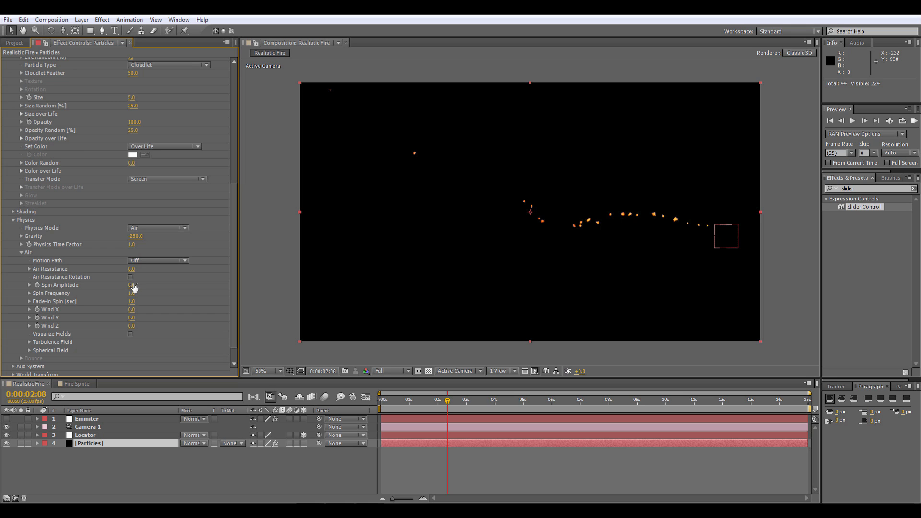
{"action": "left_click_drag", "start_coordinate": [132, 288], "coordinate": [275, 261]}
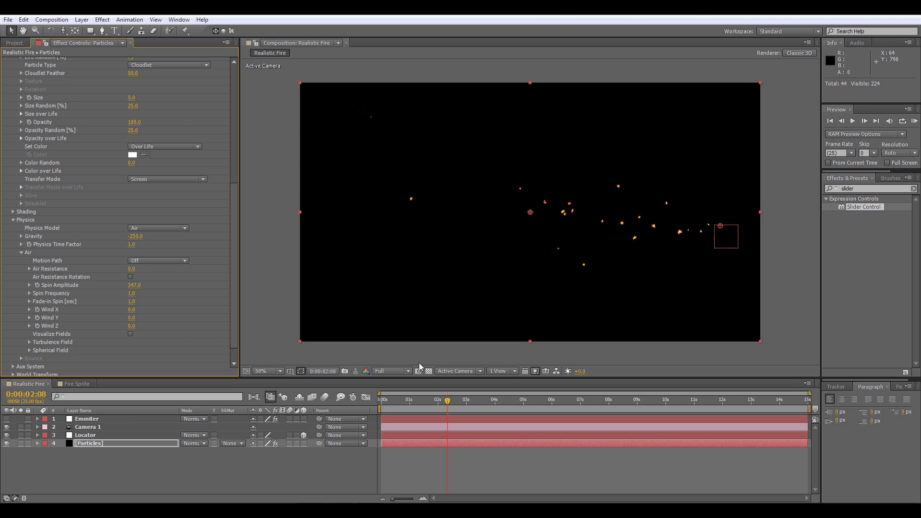
{"action": "left_click_drag", "start_coordinate": [382, 399], "coordinate": [477, 394]}
{"action": "left_click_drag", "start_coordinate": [135, 285], "coordinate": [244, 264]}
{"action": "left_click_drag", "start_coordinate": [383, 400], "coordinate": [444, 391]}
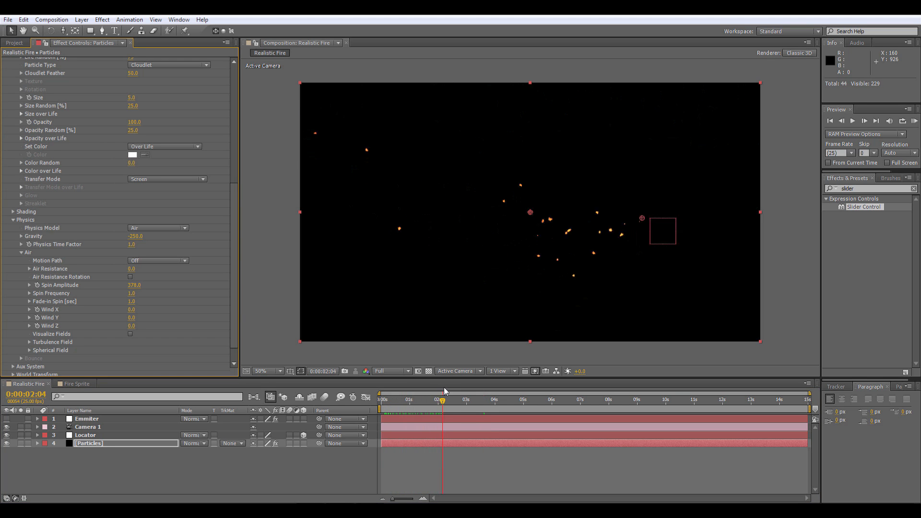
{"action": "left_click_drag", "start_coordinate": [391, 400], "coordinate": [410, 402]}
{"action": "left_click", "coordinate": [852, 121]}
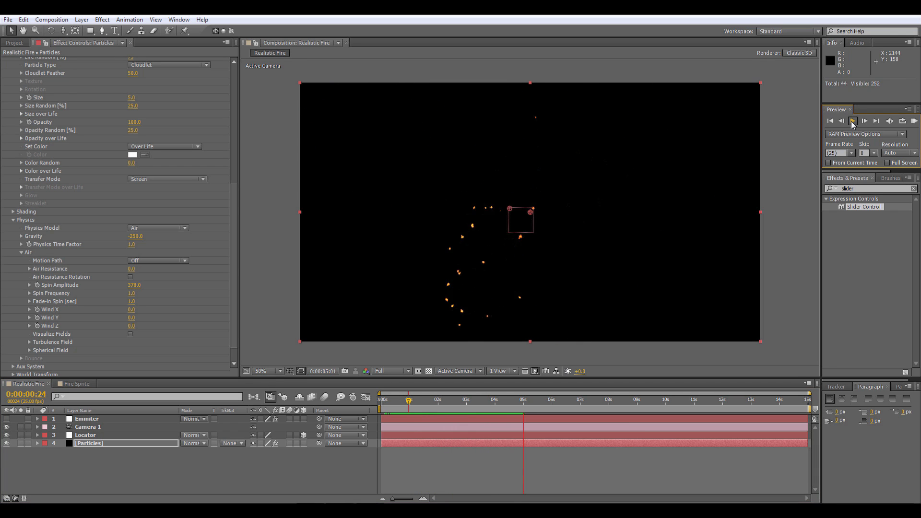
{"action": "left_click", "coordinate": [852, 124]}
- Set the physics Gravity to -150 and the Spin Amplitude to 200
{"action": "left_click", "coordinate": [137, 236]}
{"action": "type", "text": "-150"}
{"action": "left_click", "coordinate": [140, 285]}
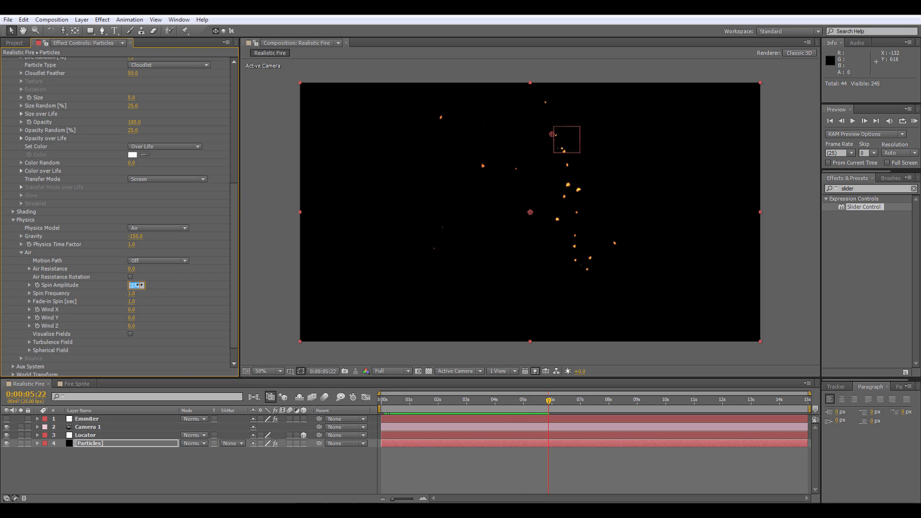
{"action": "type", "text": "200"}
{"action": "key", "text": "Return"}
- Set the Spin Frequency to 0.5 and check the particle motion from the start of the composition
{"action": "left_click", "coordinate": [134, 293]}
{"action": "type", "text": "0"}
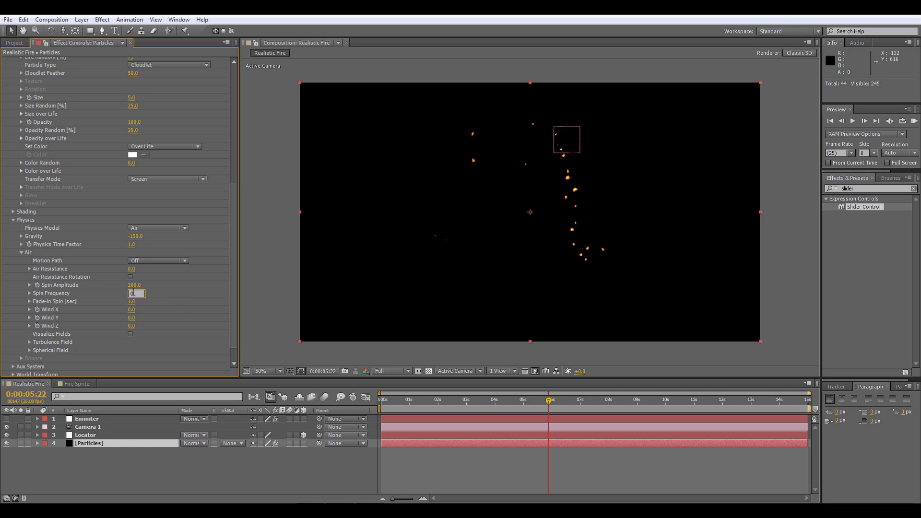
{"action": "type", "text": ".5"}
{"action": "key", "text": "Return"}
{"action": "left_click", "coordinate": [385, 400]}
{"action": "key", "text": "space"}
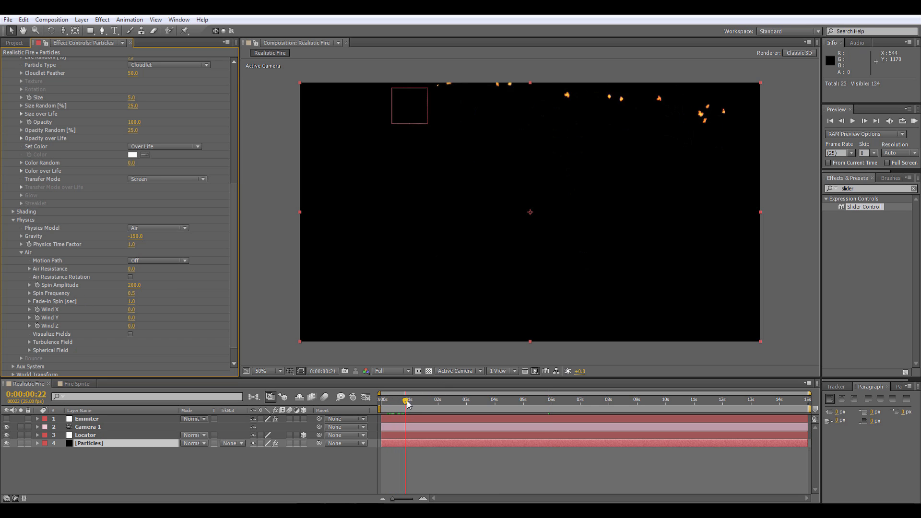
- Set the Spin Amplitude to 250 and the Spin Frequency to 1, previewing the particle motion
{"action": "left_click_drag", "start_coordinate": [136, 285], "coordinate": [159, 289]}
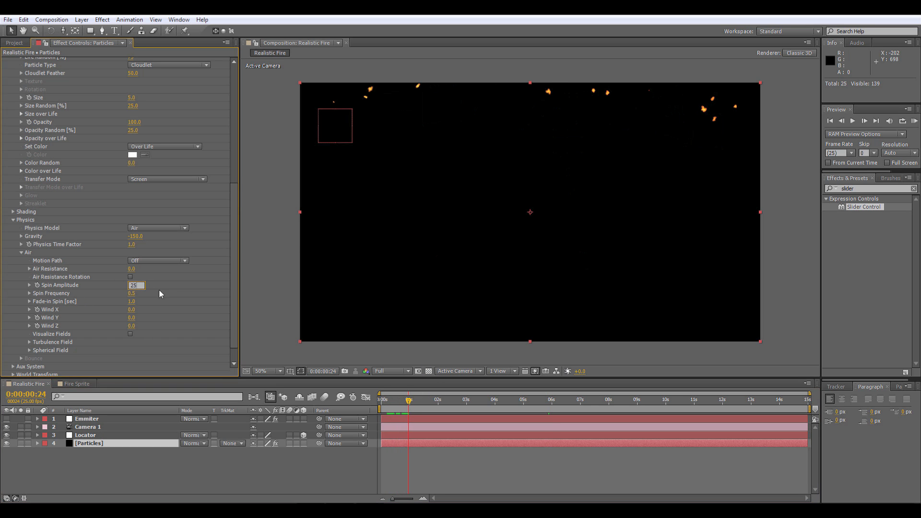
{"action": "left_click", "coordinate": [853, 121]}
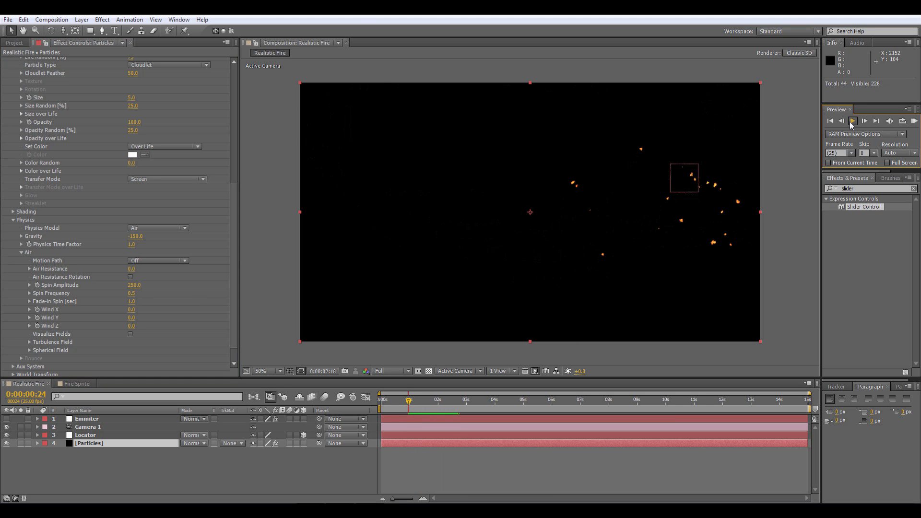
{"action": "left_click", "coordinate": [136, 293]}
{"action": "key", "text": "Return"}
{"action": "left_click", "coordinate": [404, 401]}
{"action": "left_click", "coordinate": [852, 122]}
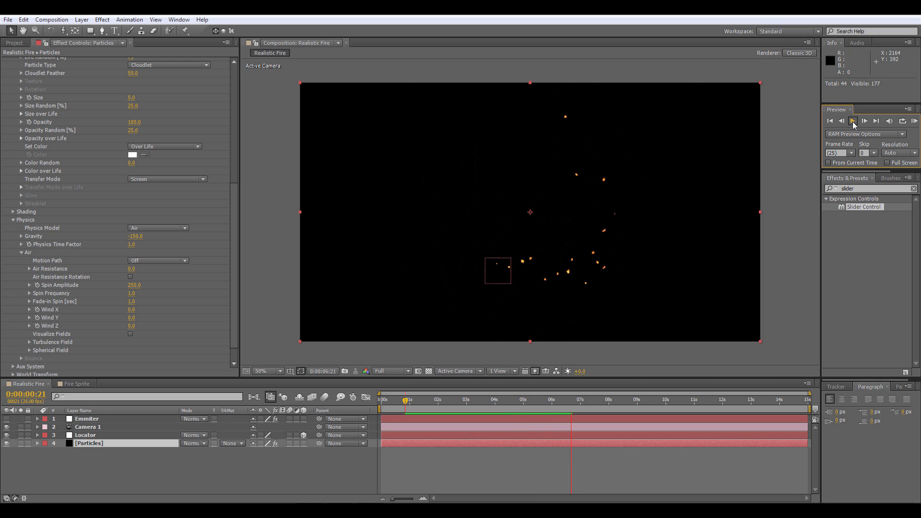
- Set the emitter's Direction to Outwards and its Velocity to 100, and preview the particles
{"action": "scroll", "coordinate": [181, 235], "scroll_direction": "up", "scroll_amount": 6}
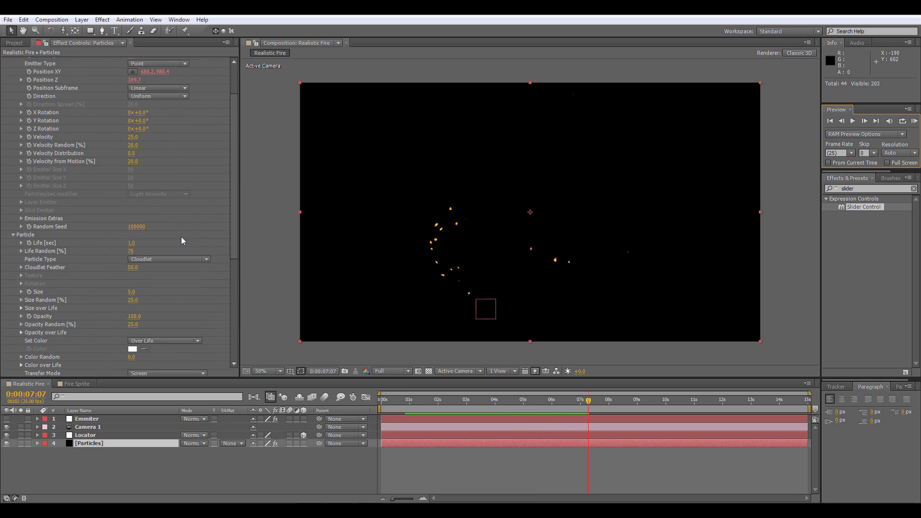
{"action": "scroll", "coordinate": [181, 236], "scroll_direction": "up", "scroll_amount": 3}
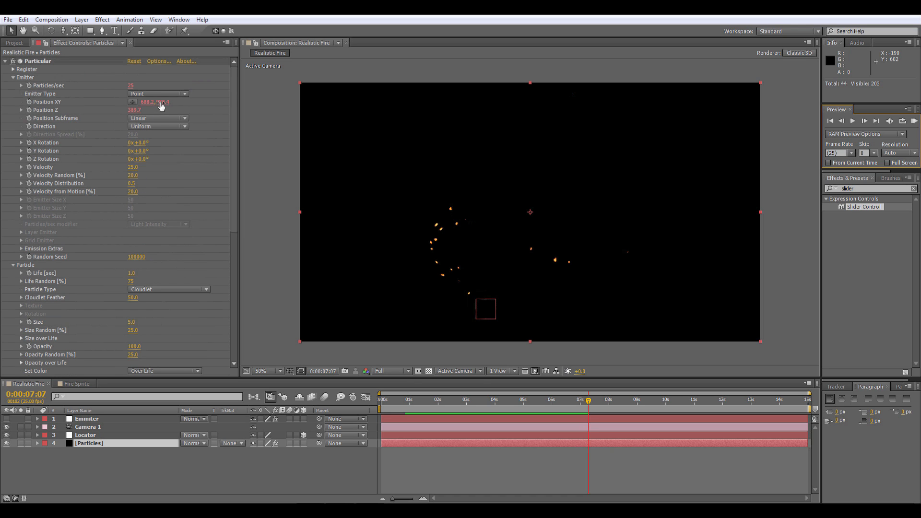
{"action": "left_click", "coordinate": [155, 126]}
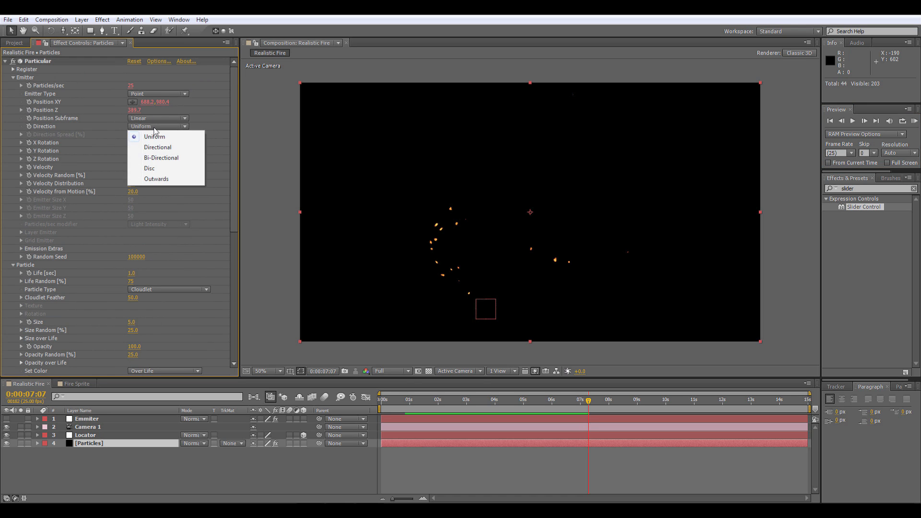
{"action": "left_click", "coordinate": [160, 181]}
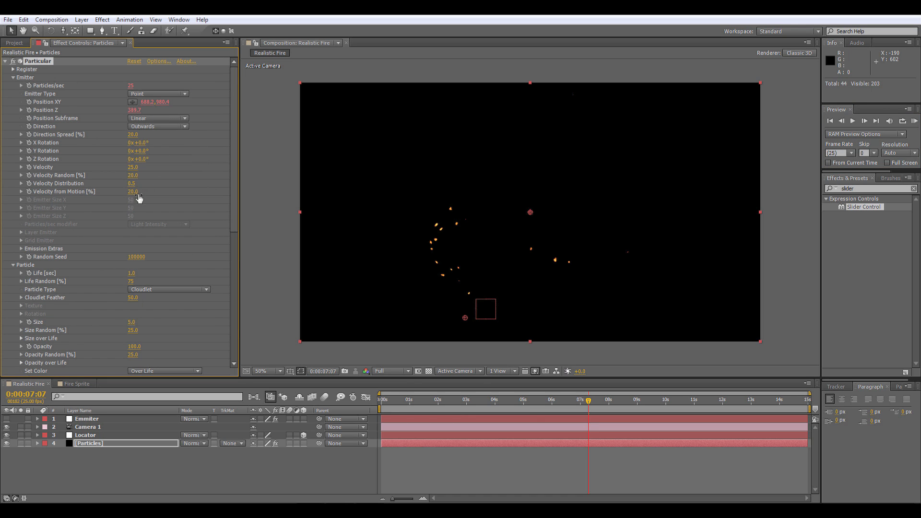
{"action": "left_click", "coordinate": [133, 168]}
{"action": "type", "text": "100"}
{"action": "key", "text": "Return"}
{"action": "left_click", "coordinate": [852, 121]}
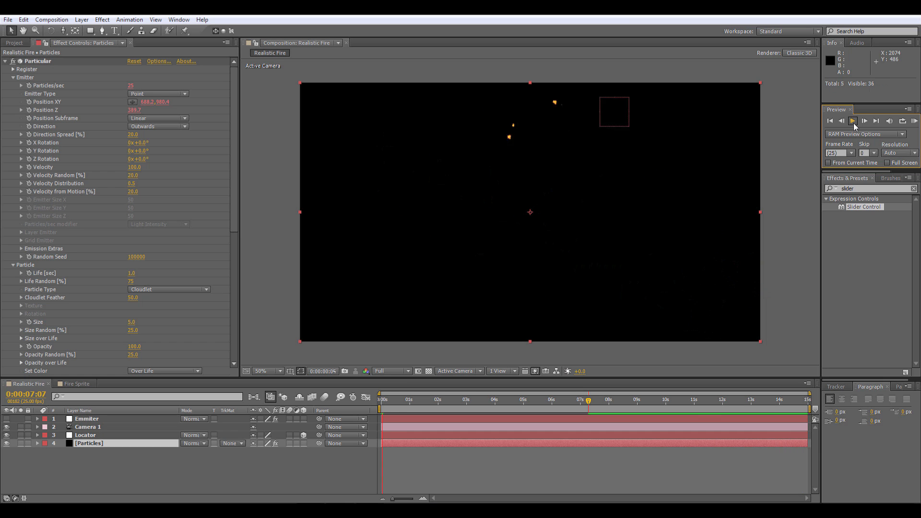
- In the Particular Rendering settings, set the Motion Blur Type to Subframe Sample and turn Motion Blur On
{"action": "scroll", "coordinate": [94, 308], "scroll_direction": "down", "scroll_amount": 10}
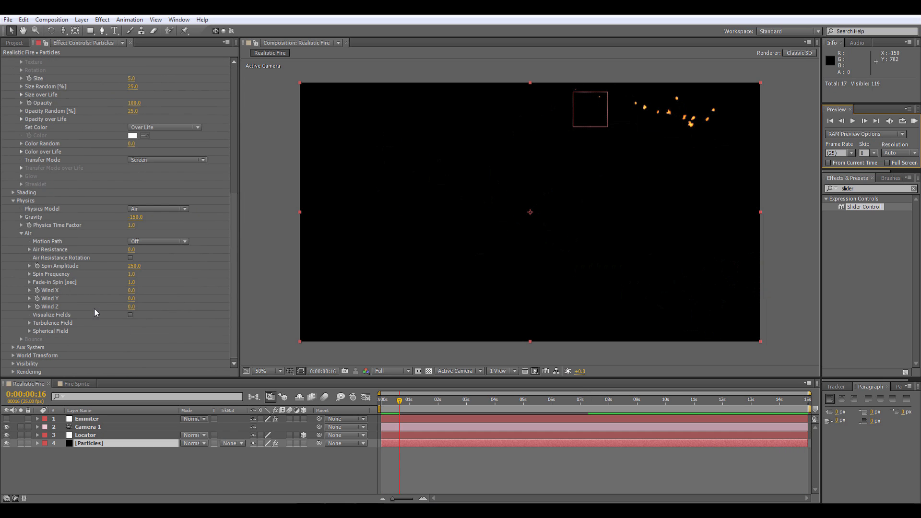
{"action": "left_click", "coordinate": [13, 372]}
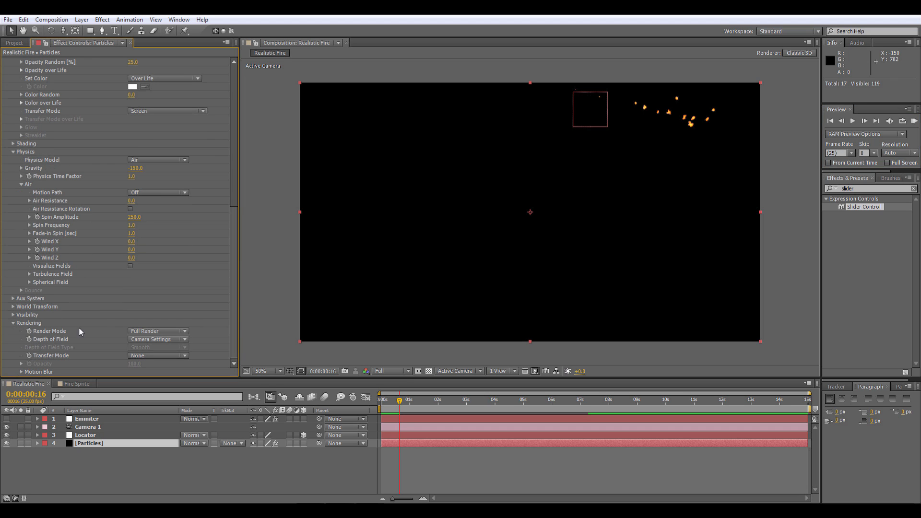
{"action": "left_click", "coordinate": [21, 372]}
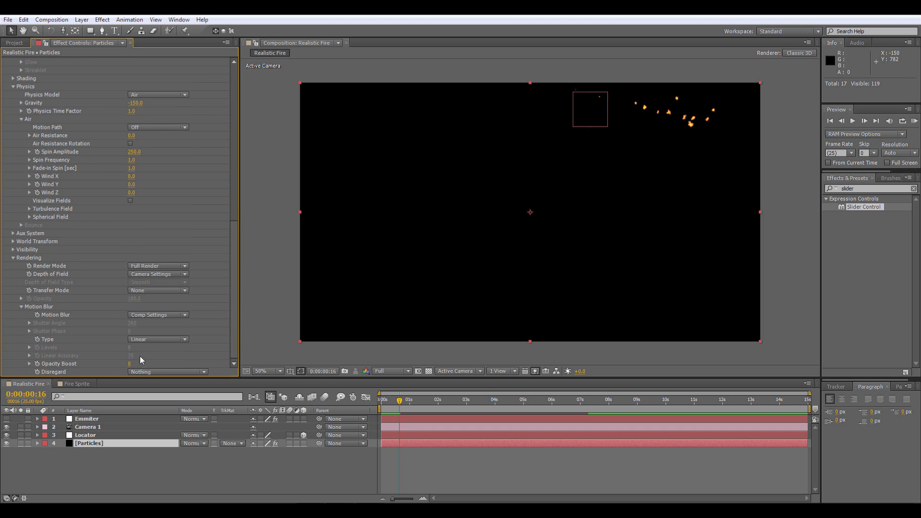
{"action": "left_click", "coordinate": [148, 337]}
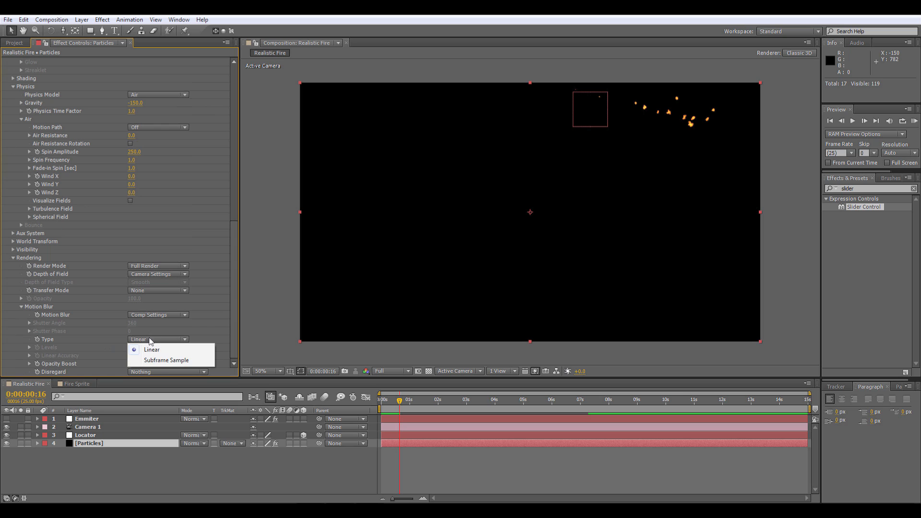
{"action": "left_click", "coordinate": [158, 360]}
{"action": "left_click", "coordinate": [157, 314]}
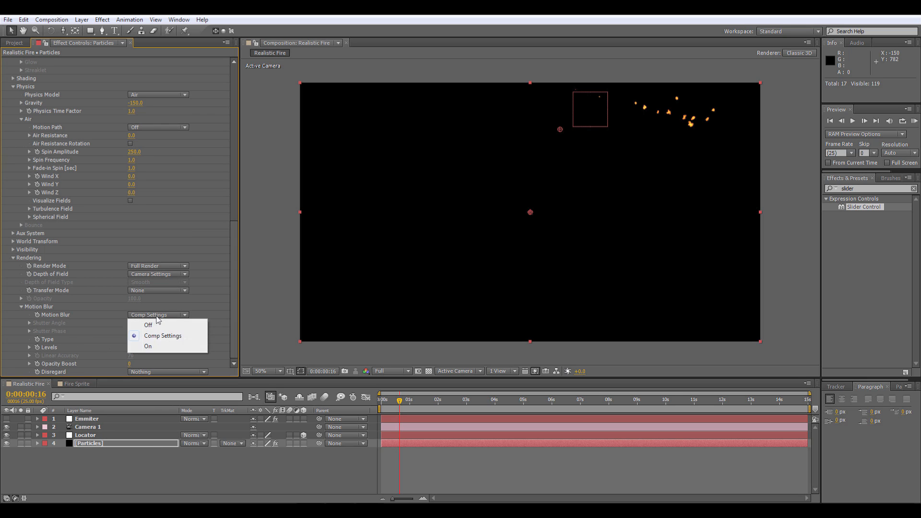
{"action": "left_click", "coordinate": [148, 347]}
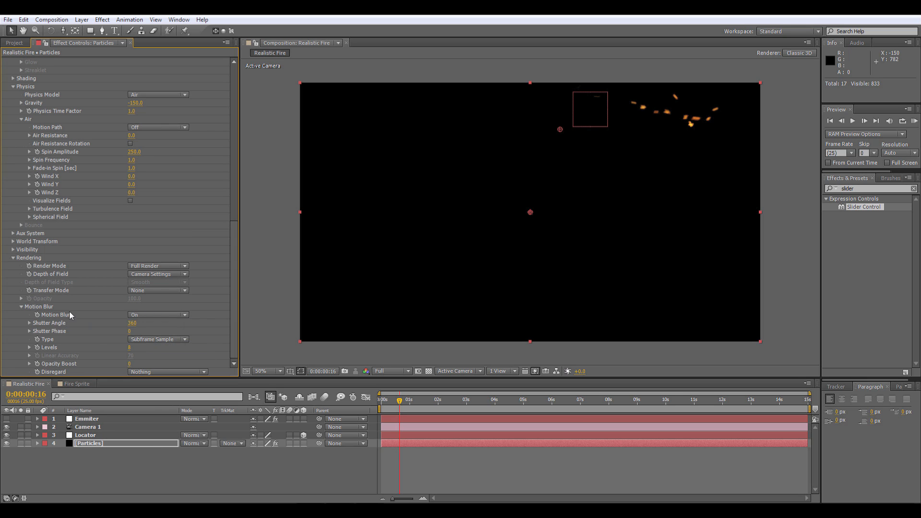
- Set the motion blur Levels to 15, Opacity Boost to 5 and Shutter Angle to 528
{"action": "left_click", "coordinate": [132, 323]}
{"action": "left_click", "coordinate": [130, 348]}
{"action": "type", "text": "15"}
{"action": "left_click", "coordinate": [130, 364]}
{"action": "type", "text": "5"}
{"action": "key", "text": "Return"}
{"action": "left_click", "coordinate": [135, 323]}
{"action": "type", "text": "425"}
{"action": "key", "text": "Return"}
- Set the particle Size to 2.5 and preview the blurred particles
{"action": "scroll", "coordinate": [116, 264], "scroll_direction": "up", "scroll_amount": 5}
{"action": "left_click", "coordinate": [132, 159]}
{"action": "type", "text": "2.5"}
{"action": "key", "text": "Return"}
{"action": "key", "text": "space"}
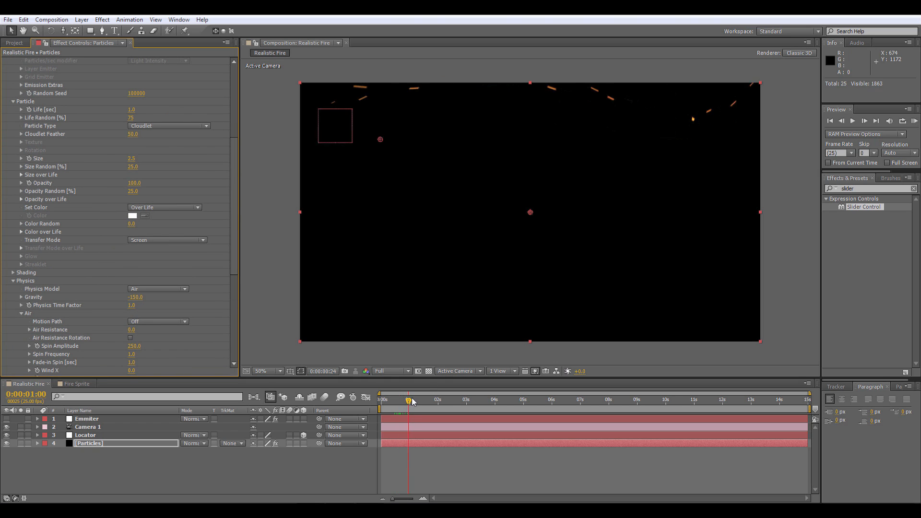
- Set the motion blur Shutter Angle to 436 and preview the particles
{"action": "scroll", "coordinate": [143, 281], "scroll_direction": "down", "scroll_amount": 7}
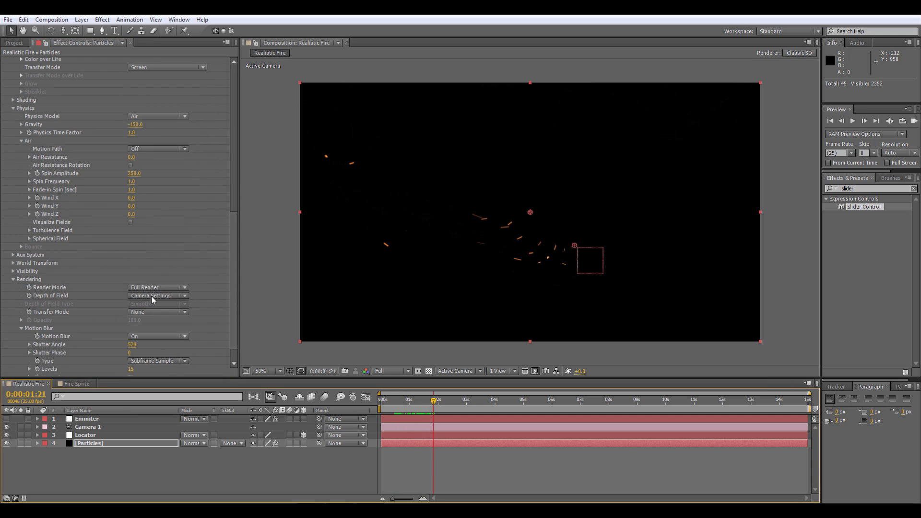
{"action": "left_click_drag", "start_coordinate": [135, 345], "coordinate": [94, 345]}
{"action": "left_click", "coordinate": [854, 122]}
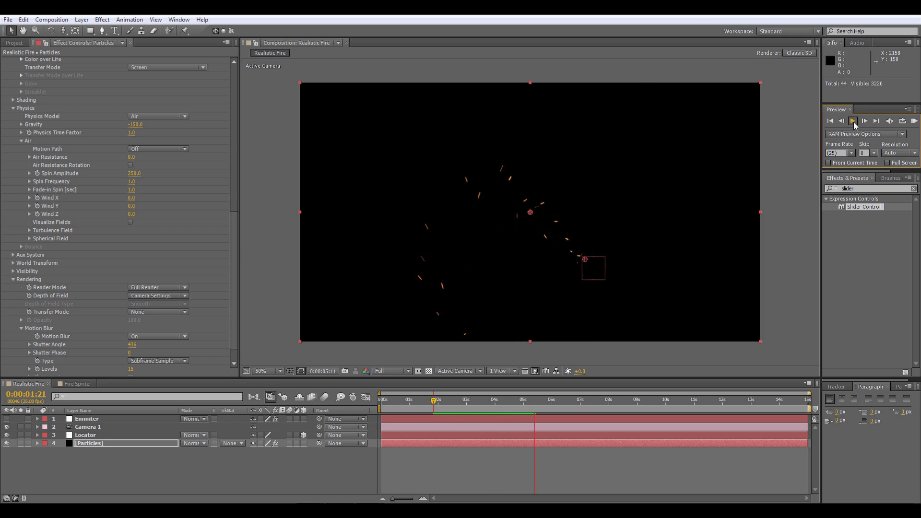
{"action": "left_click", "coordinate": [853, 121]}
- Set the Spin Amplitude to 300 and the Fade-in Spin to 0.5 seconds, and preview from near the composition's start
{"action": "scroll", "coordinate": [132, 213], "scroll_direction": "up", "scroll_amount": 6}
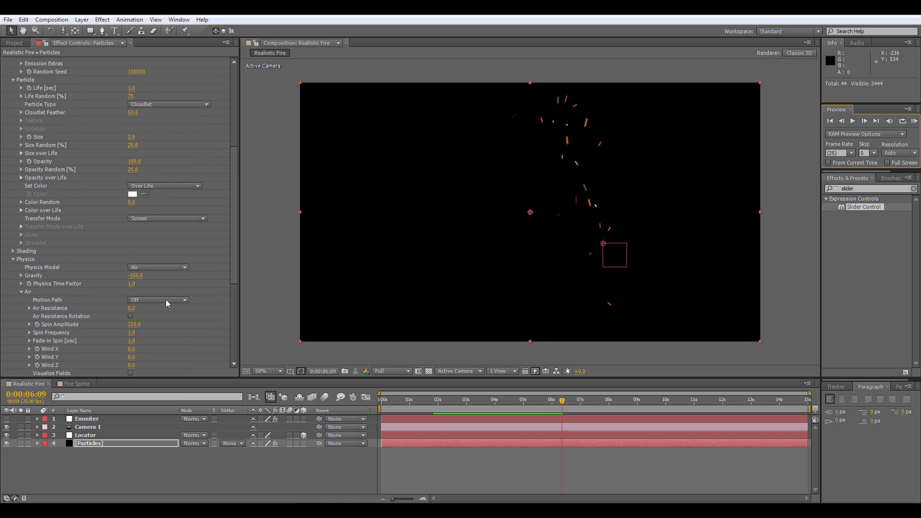
{"action": "left_click", "coordinate": [137, 325]}
{"action": "key", "text": "Return"}
{"action": "left_click", "coordinate": [135, 340]}
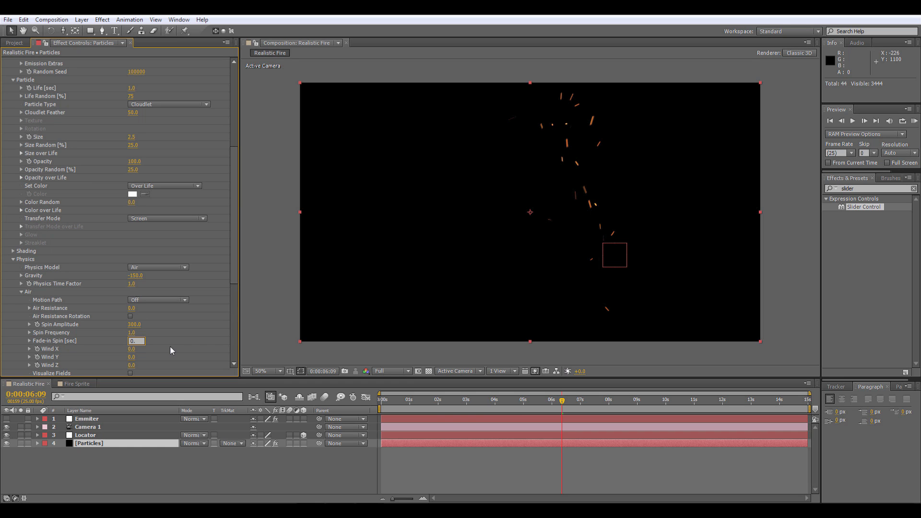
{"action": "key", "text": "Return"}
{"action": "left_click", "coordinate": [132, 342]}
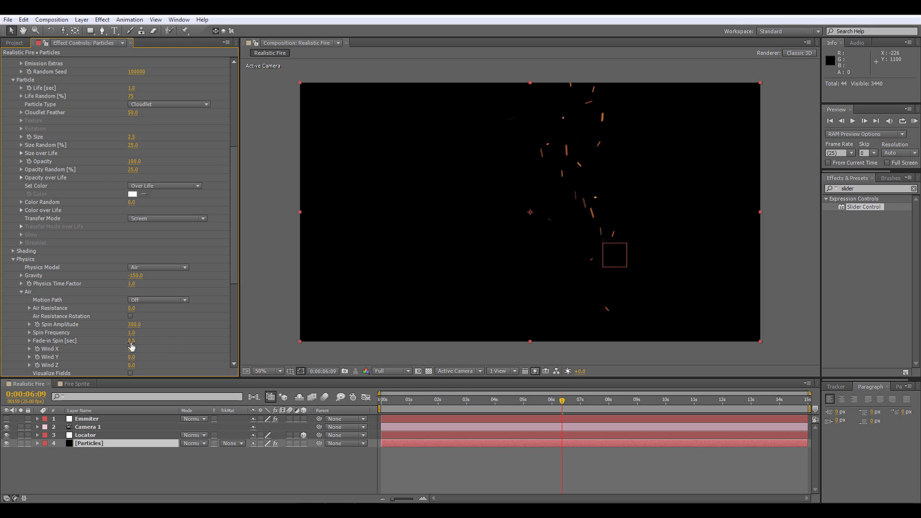
{"action": "left_click", "coordinate": [394, 399]}
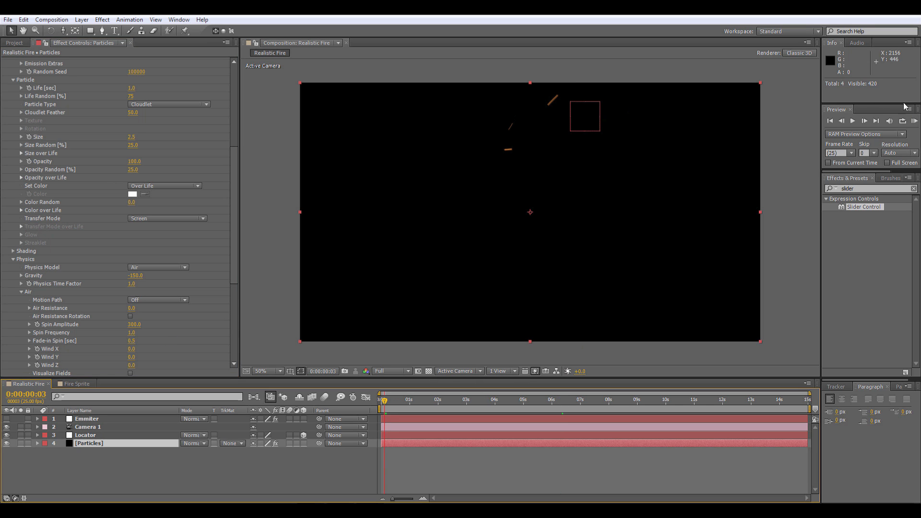
{"action": "left_click", "coordinate": [852, 121]}
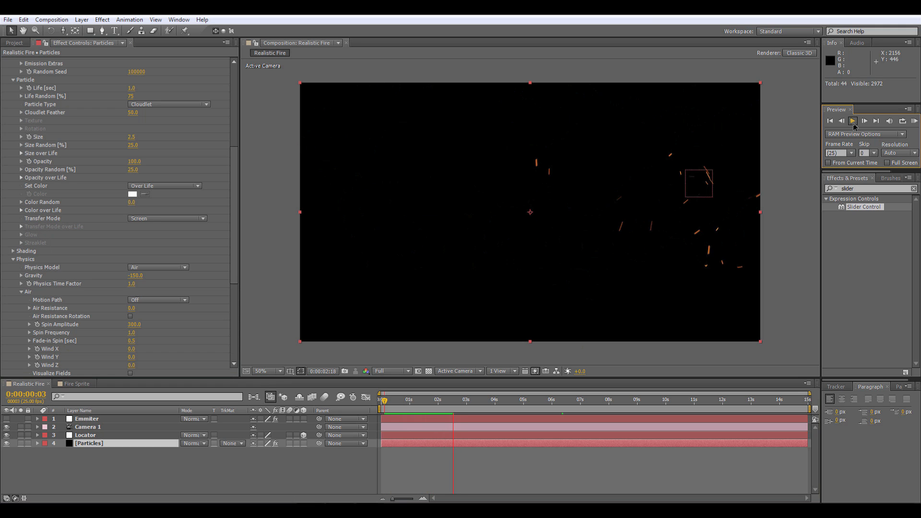
{"action": "left_click", "coordinate": [853, 124]}
- Try a Spin Amplitude of 150 and preview the particle motion
{"action": "left_click", "coordinate": [130, 326]}
{"action": "type", "text": "150"}
{"action": "key", "text": "Return"}
{"action": "key", "text": "KP_0"}
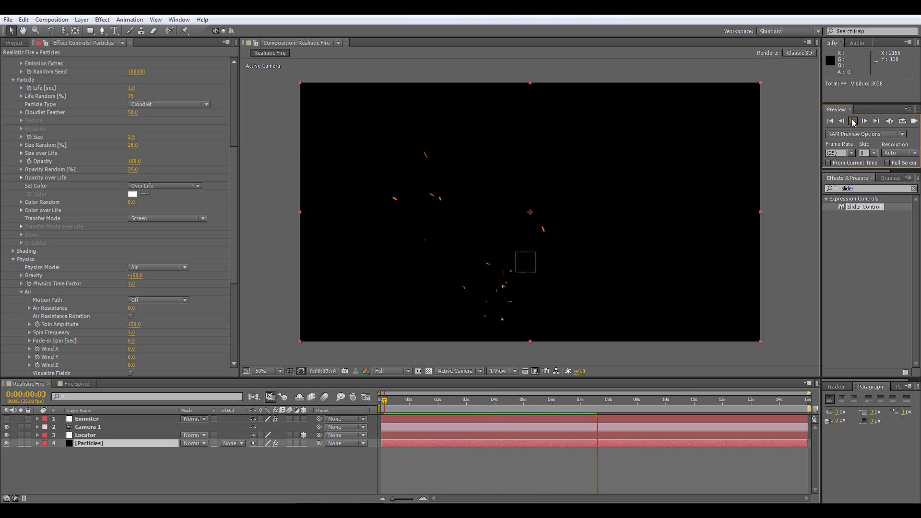
{"action": "left_click", "coordinate": [853, 121]}
- Set the emitter's Velocity to 25 and the particle Life to 1.5 seconds, and preview the particles
{"action": "scroll", "coordinate": [155, 194], "scroll_direction": "up", "scroll_amount": 5}
{"action": "scroll", "coordinate": [154, 194], "scroll_direction": "up", "scroll_amount": 2}
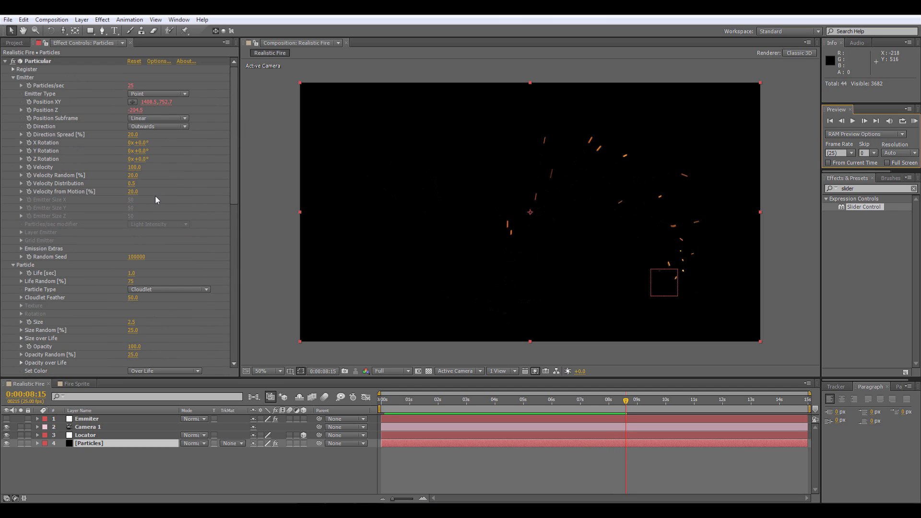
{"action": "left_click", "coordinate": [136, 167]}
{"action": "type", "text": "25"}
{"action": "key", "text": "Return"}
{"action": "scroll", "coordinate": [173, 220], "scroll_direction": "down", "scroll_amount": 5}
{"action": "left_click", "coordinate": [132, 122]}
{"action": "type", "text": "1.5"}
{"action": "key", "text": "Return"}
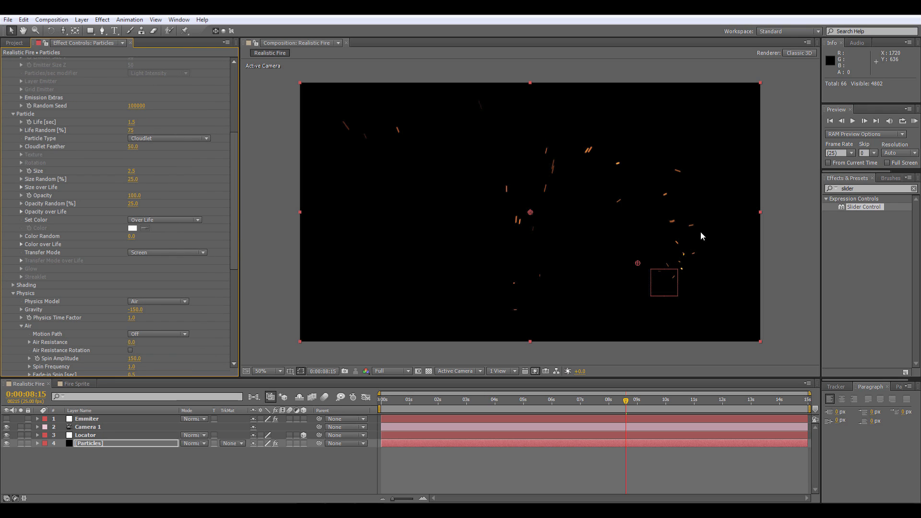
{"action": "scroll", "coordinate": [142, 269], "scroll_direction": "down", "scroll_amount": 5}
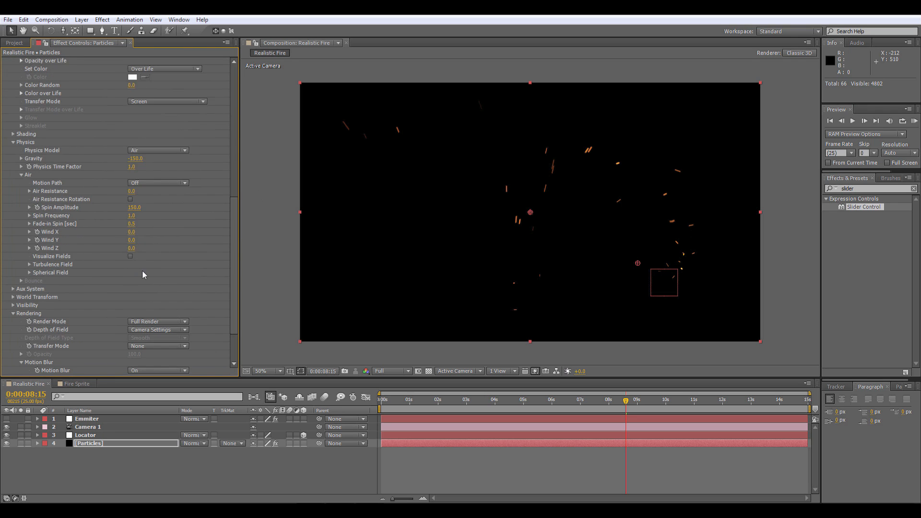
{"action": "left_click", "coordinate": [853, 123]}
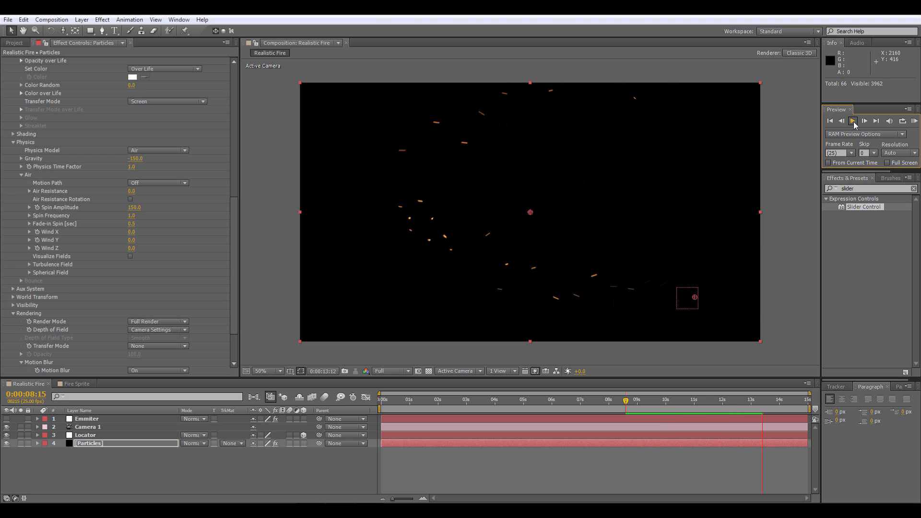
- Set the Spin Frequency to 0.5 and the Spin Amplitude to 200, and preview the particle motion
{"action": "scroll", "coordinate": [168, 249], "scroll_direction": "down", "scroll_amount": 3}
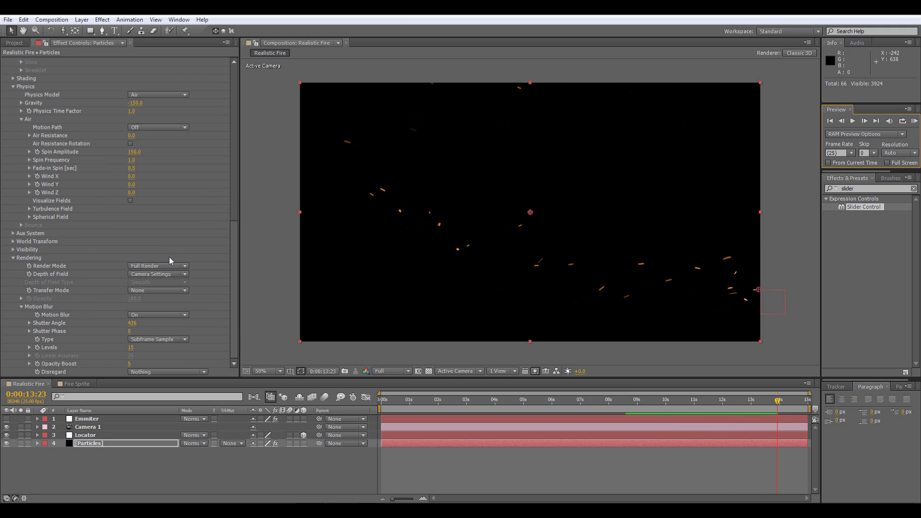
{"action": "left_click", "coordinate": [131, 159]}
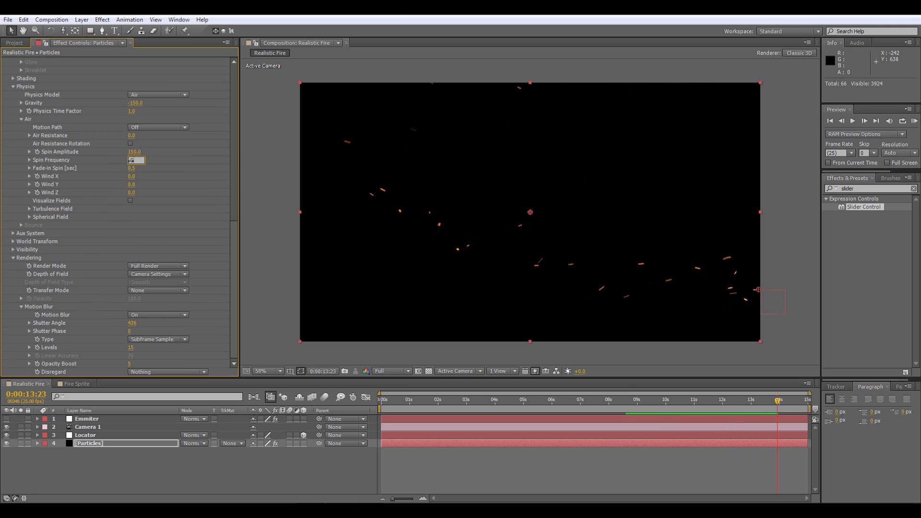
{"action": "left_click", "coordinate": [135, 151]}
{"action": "type", "text": "200"}
{"action": "key", "text": "Return"}
{"action": "left_click", "coordinate": [853, 121]}
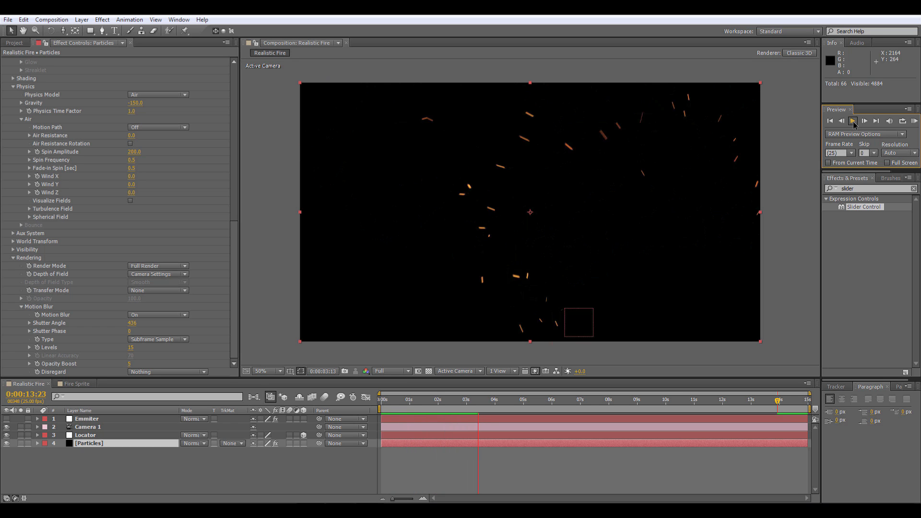
{"action": "left_click", "coordinate": [853, 122]}
- Set the Spin Frequency to 1 and preview the particles again
{"action": "left_click", "coordinate": [130, 161]}
{"action": "type", "text": "1"}
{"action": "key", "text": "Return"}
{"action": "left_click", "coordinate": [853, 122]}
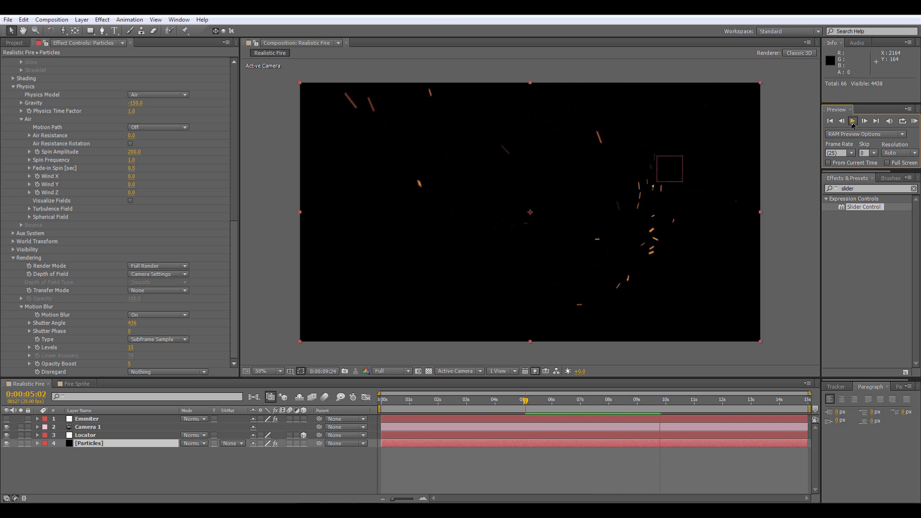
{"action": "left_click", "coordinate": [852, 123]}
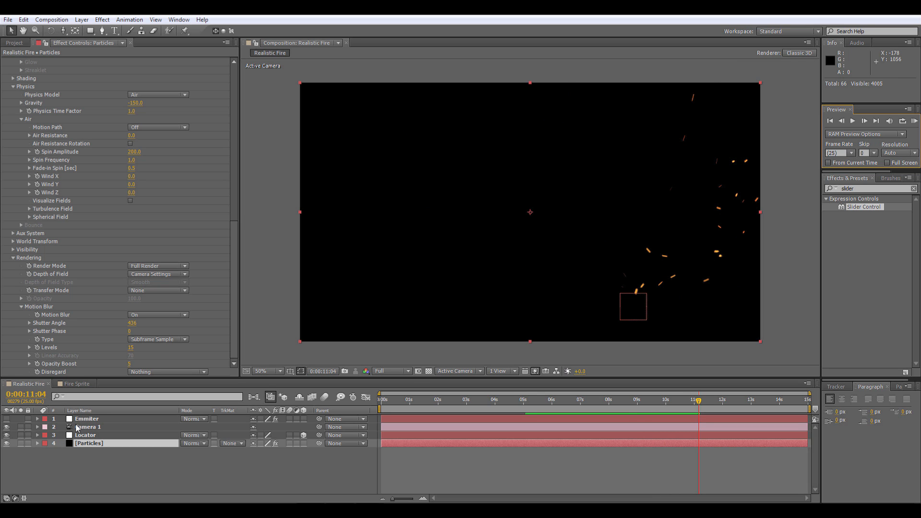
- Change the wiggle frequency in the Locator's Position expression to 0.5 and preview the slower emitter movement
{"action": "left_click", "coordinate": [81, 439]}
{"action": "left_click", "coordinate": [37, 435]}
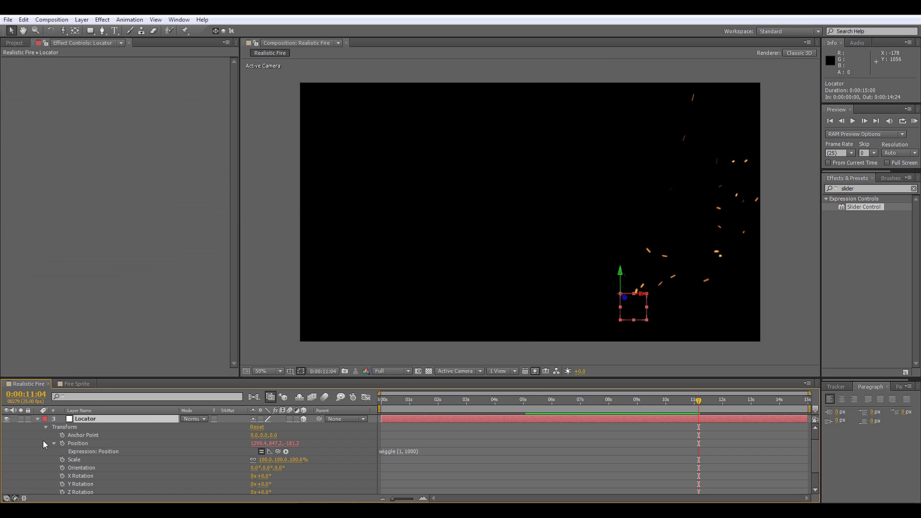
{"action": "left_click", "coordinate": [402, 452]}
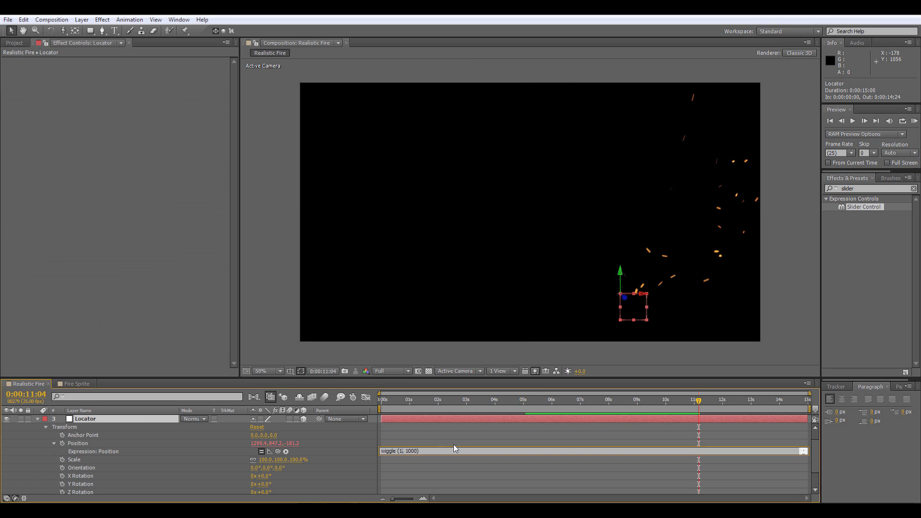
{"action": "type", "text": "0.5"}
{"action": "left_click", "coordinate": [444, 476]}
{"action": "left_click", "coordinate": [37, 419]}
{"action": "left_click", "coordinate": [851, 121]}
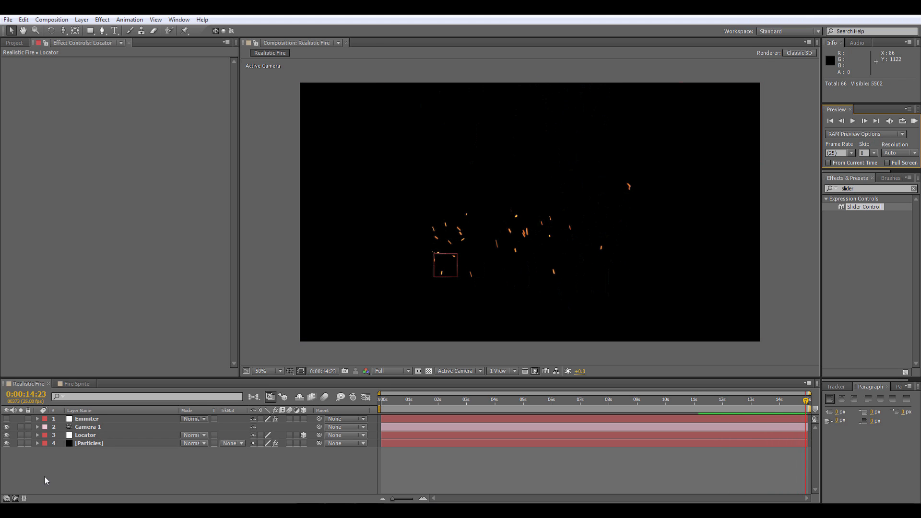
- Set the Particles layer's emitter Velocity from Motion to 25 and Velocity to 15, and preview the result
{"action": "left_click", "coordinate": [80, 444]}
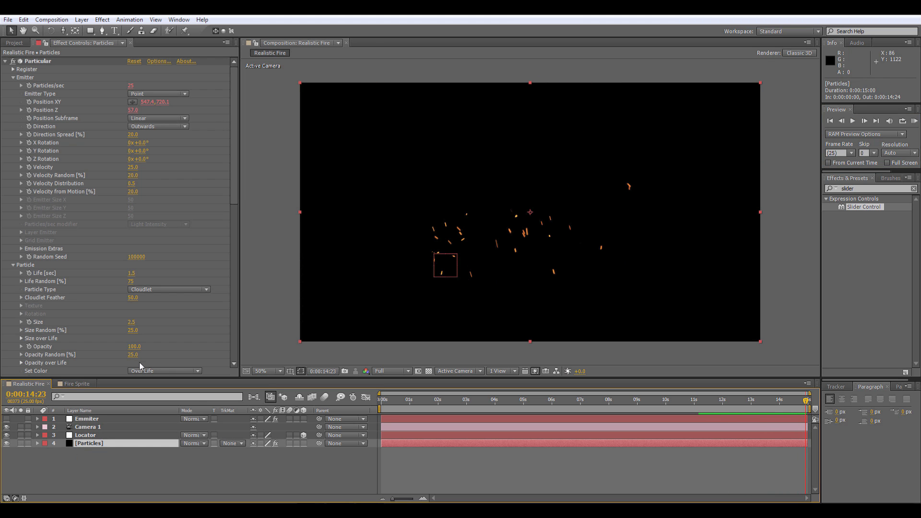
{"action": "left_click", "coordinate": [133, 192]}
{"action": "type", "text": "25"}
{"action": "left_click", "coordinate": [134, 168]}
{"action": "type", "text": "15"}
{"action": "left_click", "coordinate": [177, 170]}
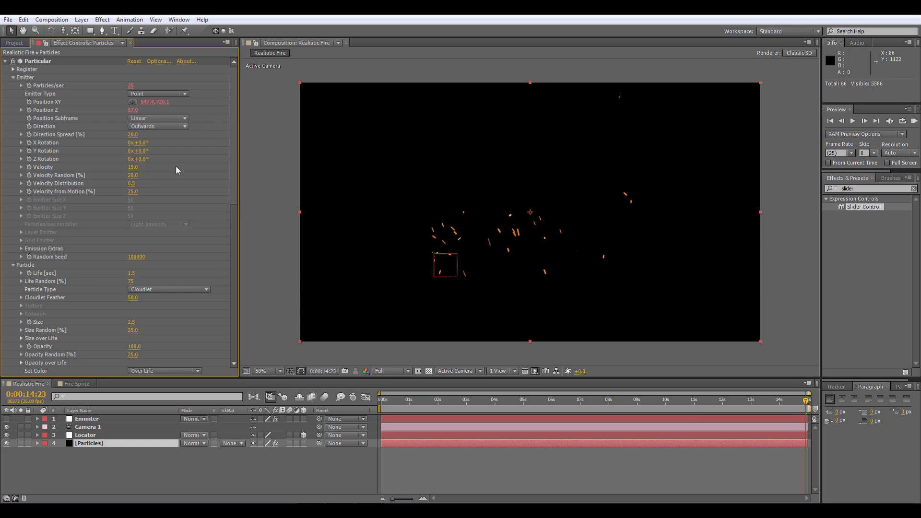
{"action": "left_click", "coordinate": [852, 121]}
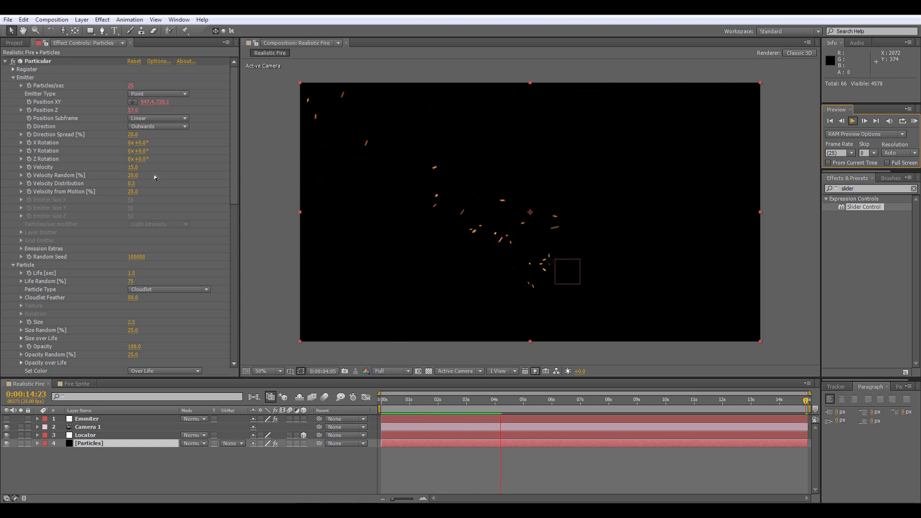
- Try an emitter Velocity of 0 and preview the particles
{"action": "left_click", "coordinate": [132, 175]}
{"action": "left_click", "coordinate": [134, 168]}
{"action": "type", "text": "0"}
{"action": "key", "text": "Return"}
{"action": "left_click", "coordinate": [852, 121]}
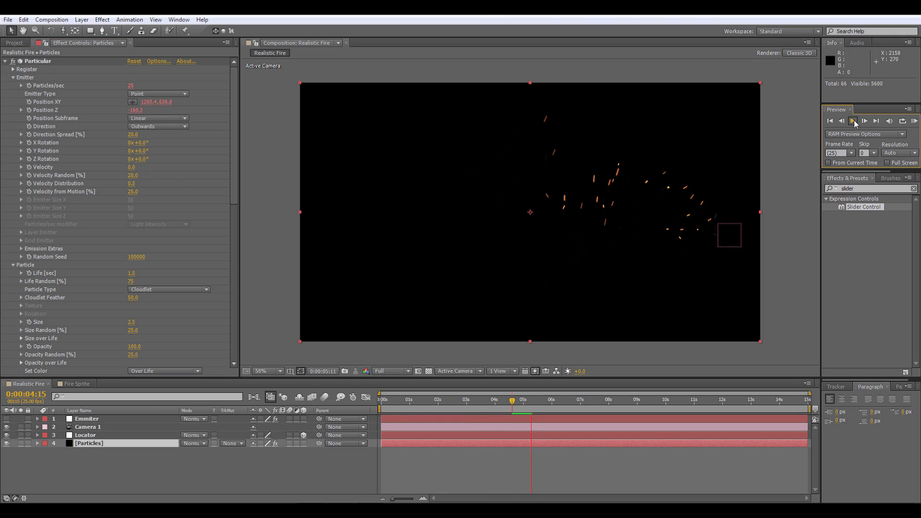
{"action": "left_click", "coordinate": [853, 121]}
- Set the Fade-in Spin to 1 second in the Air physics settings and preview the particles
{"action": "scroll", "coordinate": [102, 305], "scroll_direction": "down", "scroll_amount": 10}
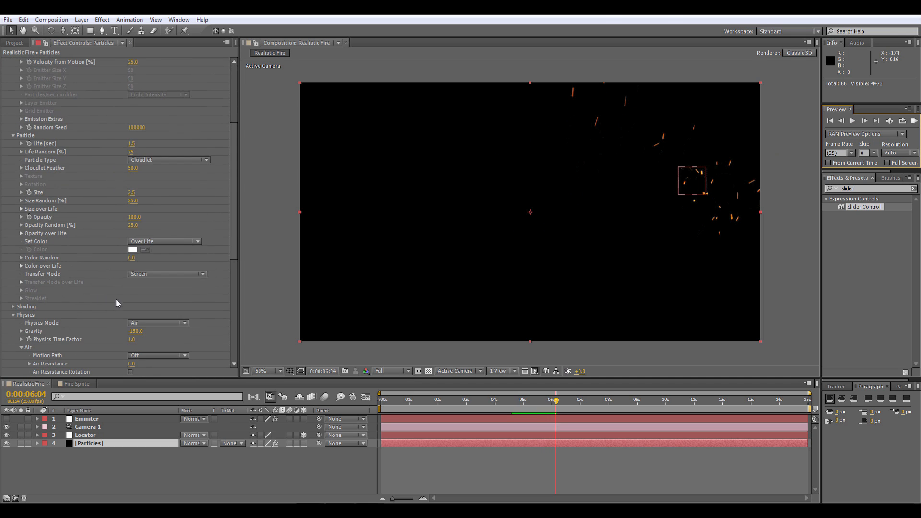
{"action": "left_click", "coordinate": [133, 289]}
{"action": "type", "text": "1"}
{"action": "key", "text": "Return"}
{"action": "left_click", "coordinate": [854, 121]}
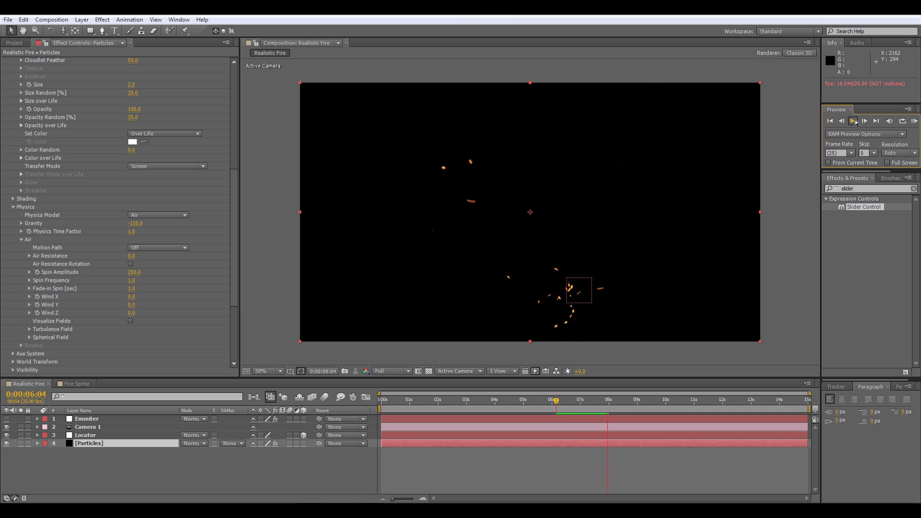
- Set the Fade-in Spin to 0.8 seconds and the emitter Velocity to 15, and preview the particles
{"action": "left_click", "coordinate": [131, 289]}
{"action": "scroll", "coordinate": [168, 266], "scroll_direction": "up", "scroll_amount": 10}
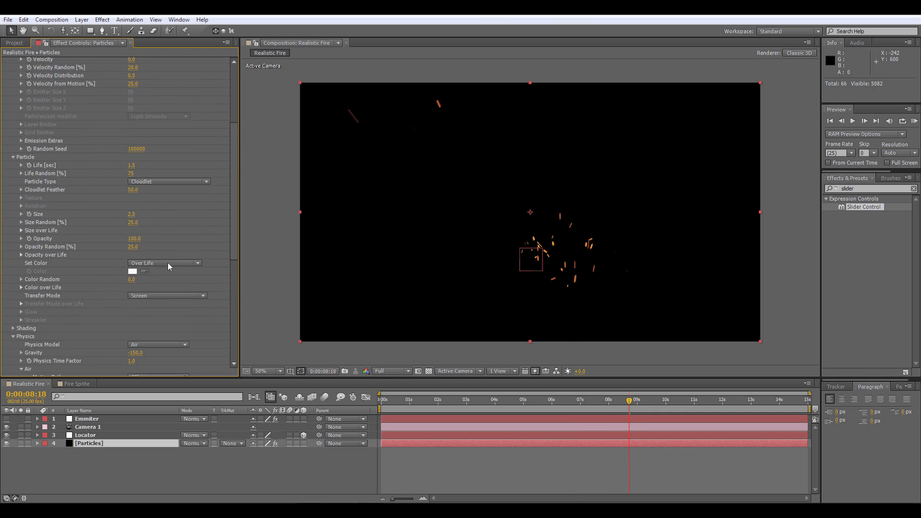
{"action": "left_click_drag", "start_coordinate": [131, 145], "coordinate": [183, 143]}
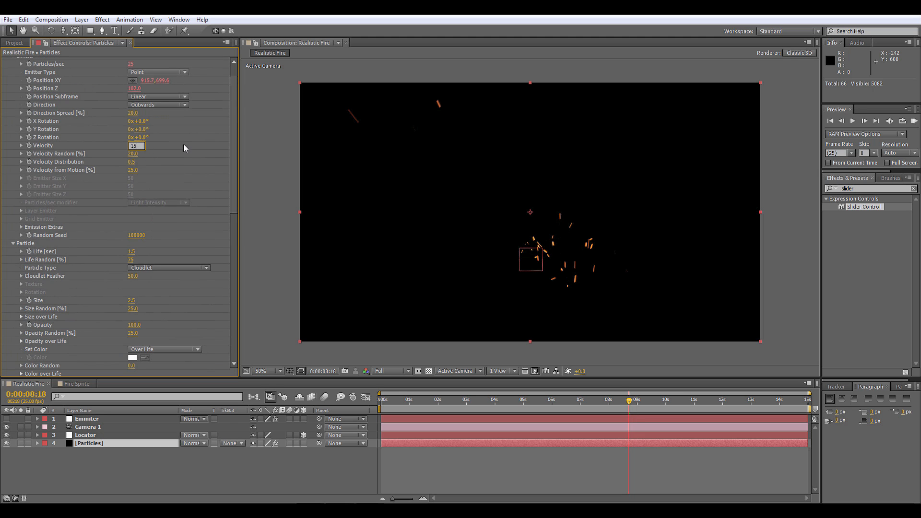
{"action": "left_click", "coordinate": [853, 121]}
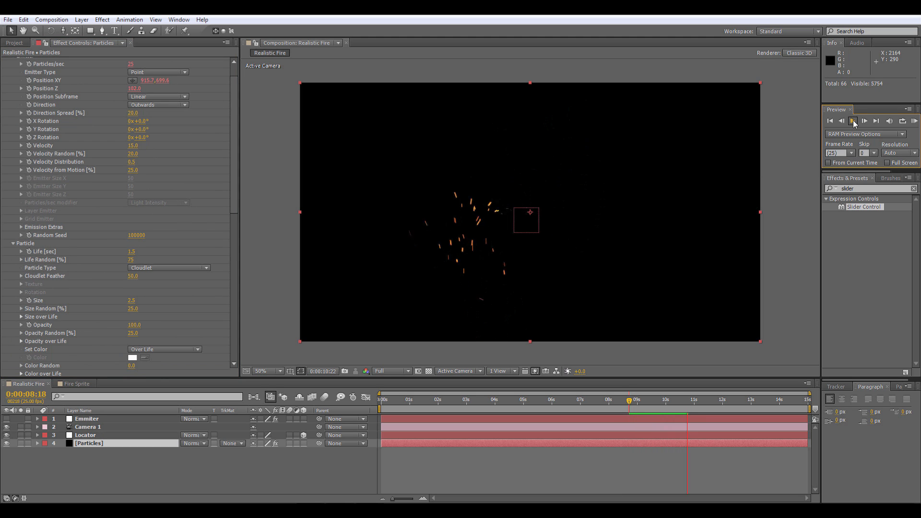
- Raise the emitter Velocity to 25 and scrub through the composition to check the particles
{"action": "left_click", "coordinate": [132, 145]}
{"action": "type", "text": "25"}
{"action": "key", "text": "Return"}
{"action": "left_click_drag", "start_coordinate": [382, 399], "coordinate": [531, 379]}
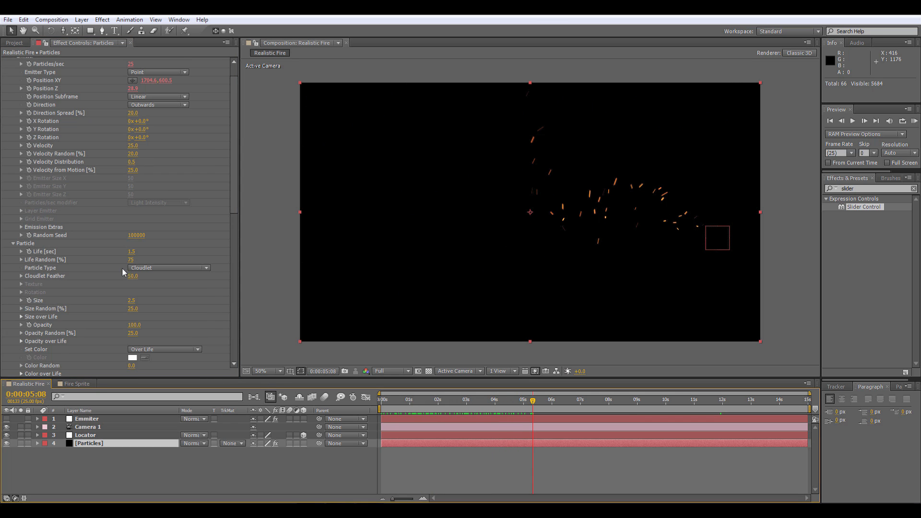
- Increase the Motion Blur Shutter Angle in the Particular rendering settings
{"action": "scroll", "coordinate": [122, 268], "scroll_direction": "down", "scroll_amount": 10}
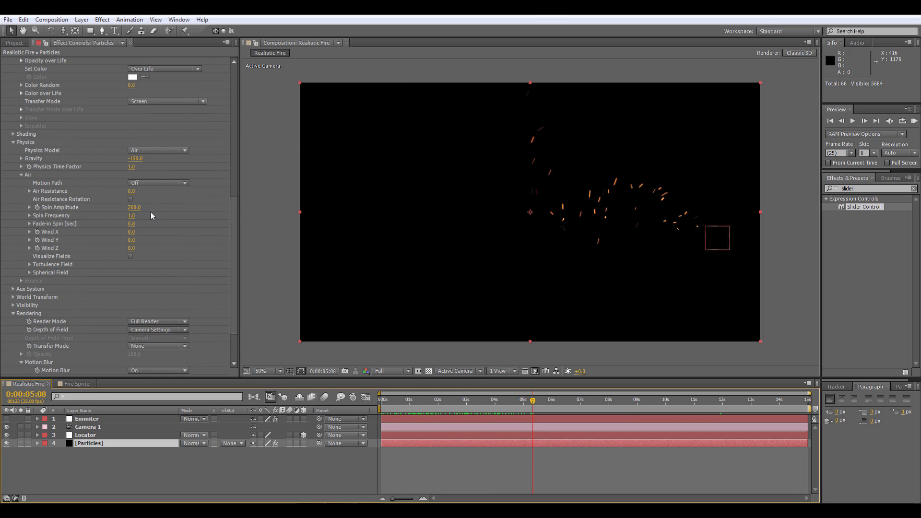
{"action": "scroll", "coordinate": [150, 211], "scroll_direction": "down", "scroll_amount": 3}
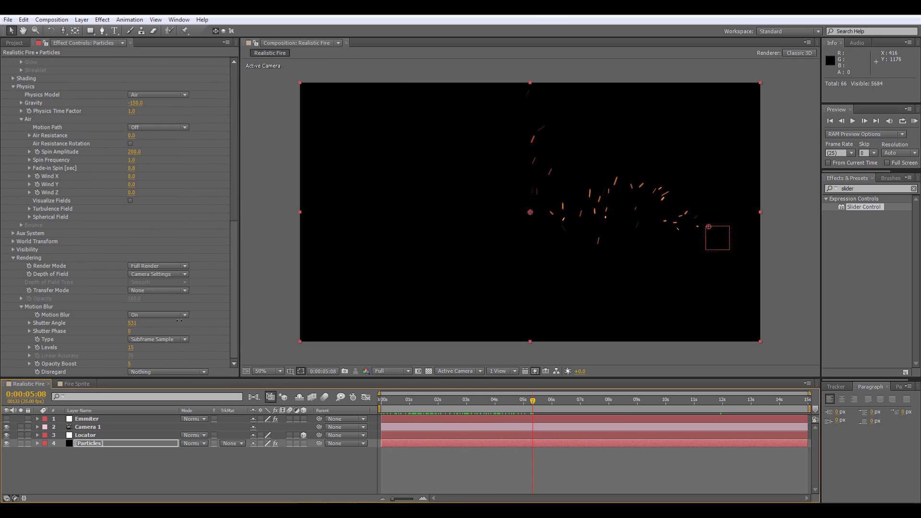
{"action": "left_click_drag", "start_coordinate": [201, 319], "coordinate": [204, 319]}
- Duplicate the Particles layer, name the two layers Particles Fire and Particles Embers, and hide Particles Embers
{"action": "left_click", "coordinate": [85, 444]}
{"action": "key", "text": "ctrl+d"}
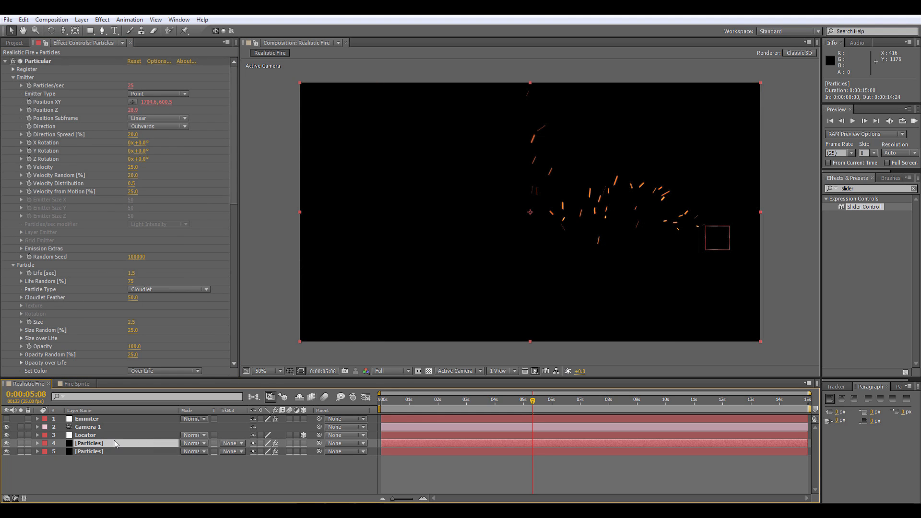
{"action": "key", "text": "Return"}
{"action": "left_click", "coordinate": [106, 442]}
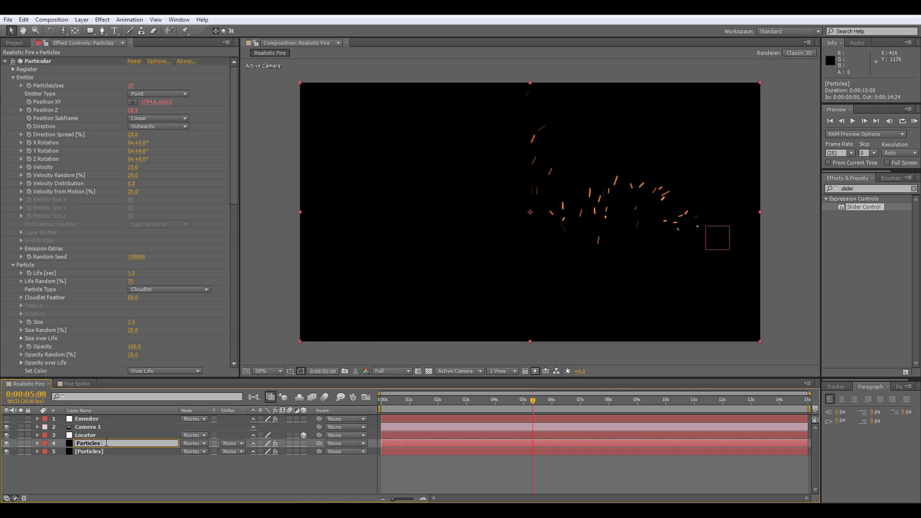
{"action": "left_click", "coordinate": [97, 453]}
{"action": "key", "text": "Return"}
{"action": "left_click", "coordinate": [118, 452]}
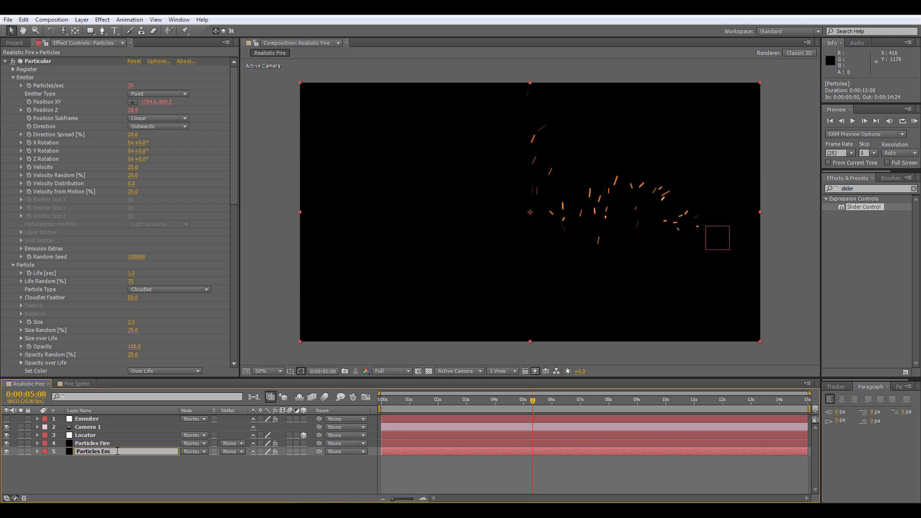
{"action": "left_click", "coordinate": [109, 467]}
{"action": "left_click", "coordinate": [102, 443]}
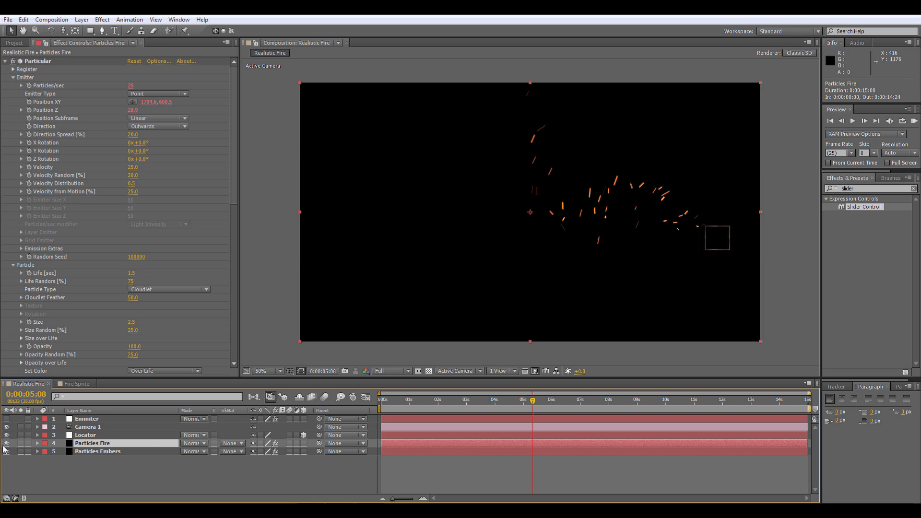
- Add Fire_Sprite_01.tif, Fire_Sprite_02.tif and Fire_Sprite_03.tif to the Fire Sprite composition
{"action": "left_click", "coordinate": [15, 43]}
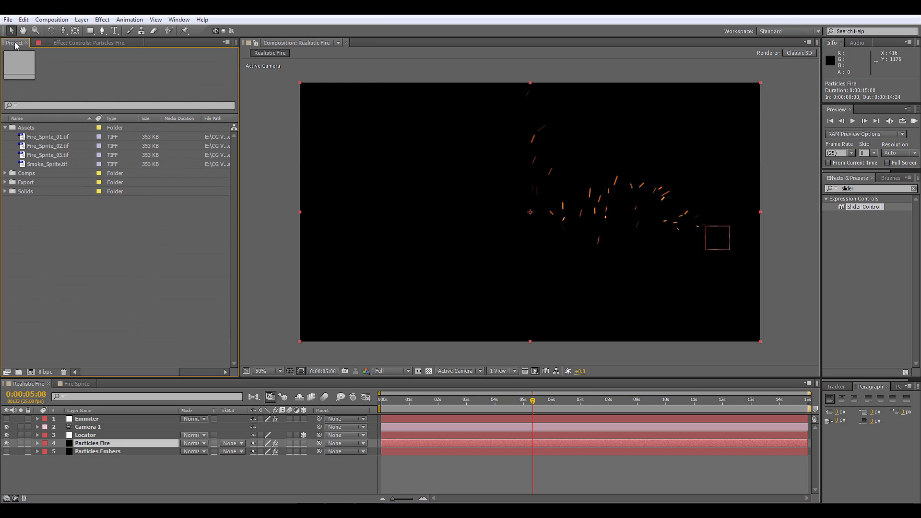
{"action": "left_click", "coordinate": [77, 384]}
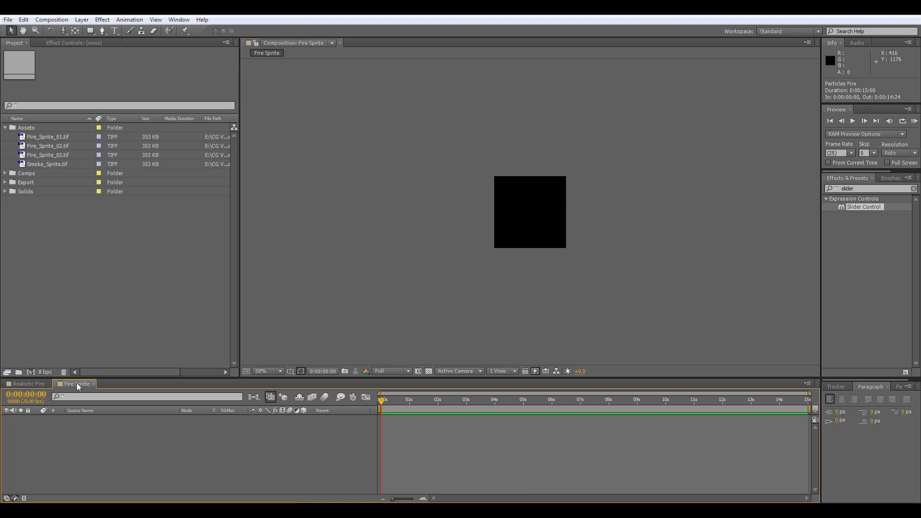
{"action": "left_click", "coordinate": [87, 286]}
{"action": "left_click", "coordinate": [47, 137]}
{"action": "left_click", "coordinate": [48, 154], "text": "shift"}
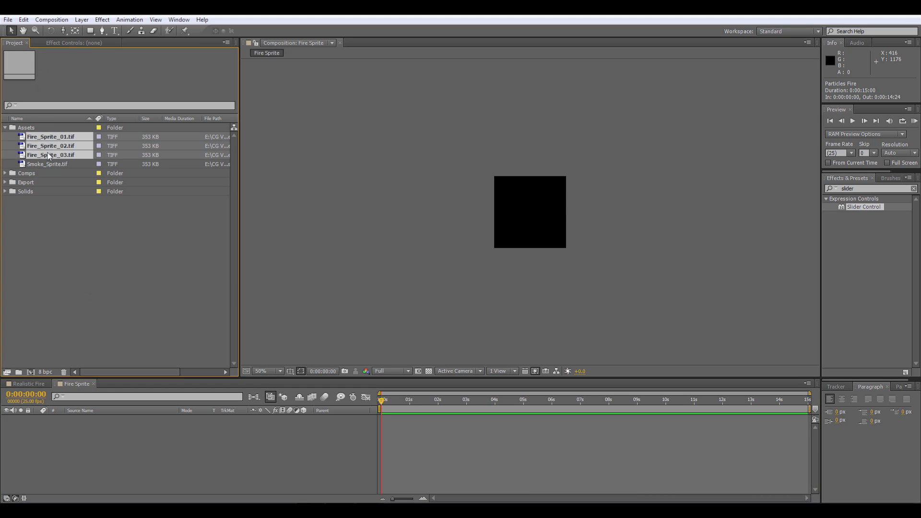
{"action": "left_click_drag", "start_coordinate": [52, 139], "coordinate": [77, 436]}
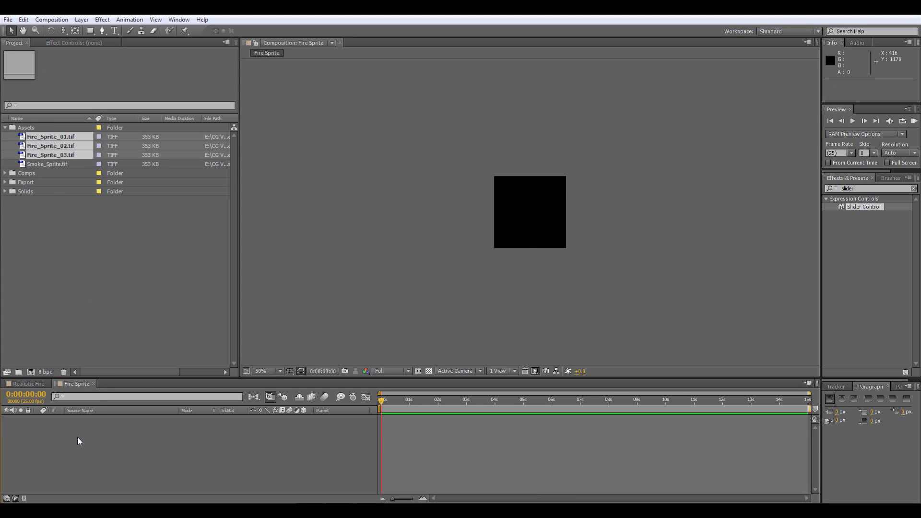
{"action": "left_click", "coordinate": [110, 453]}
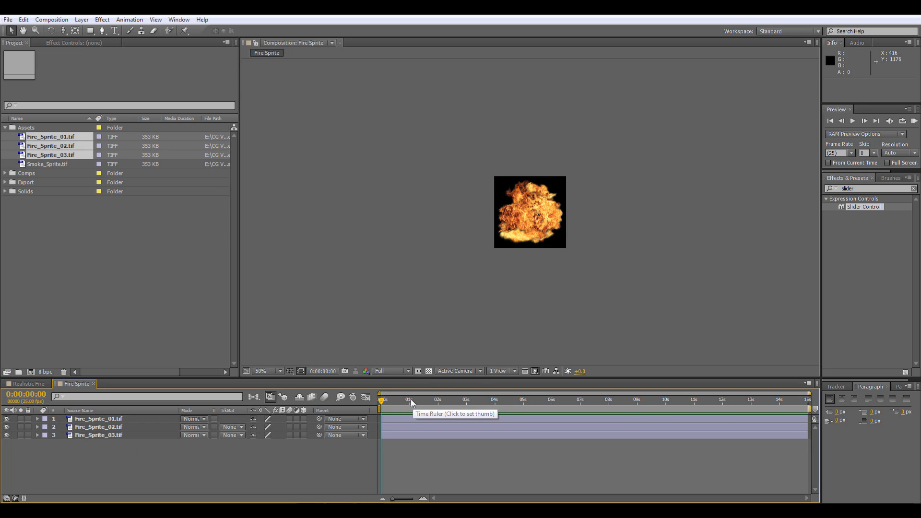
- Trim the end of the Fire_Sprite_03 layer to 0:00:04:24
{"action": "left_click_drag", "start_coordinate": [409, 399], "coordinate": [522, 409]}
{"action": "left_click", "coordinate": [520, 435]}
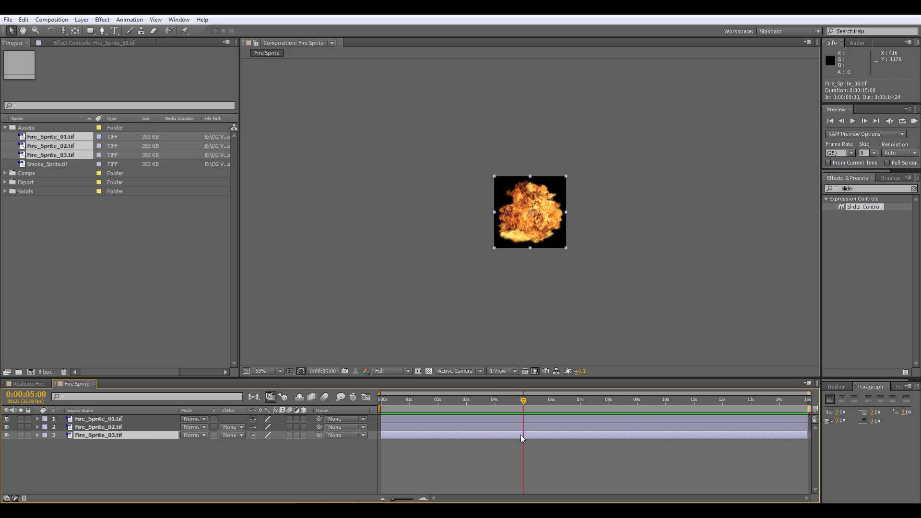
{"action": "left_click", "coordinate": [841, 122]}
{"action": "key", "text": "alt+bracketright"}
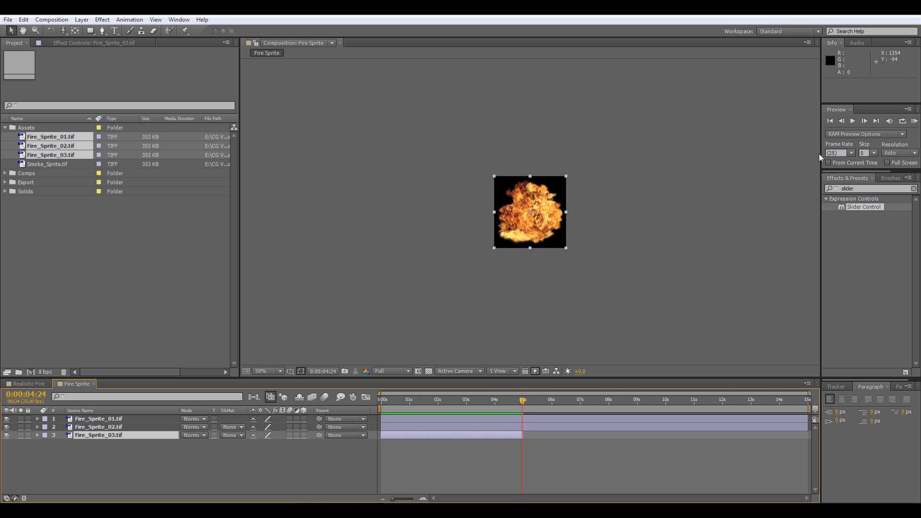
- Trim the Fire_Sprite_02 layer to run from 0:00:05:00 to 0:00:09:24
{"action": "left_click", "coordinate": [864, 121]}
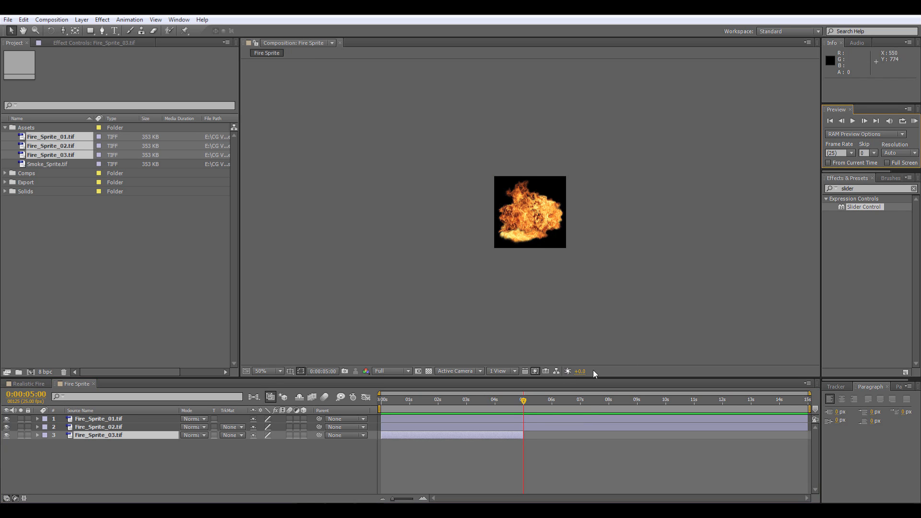
{"action": "left_click", "coordinate": [523, 425]}
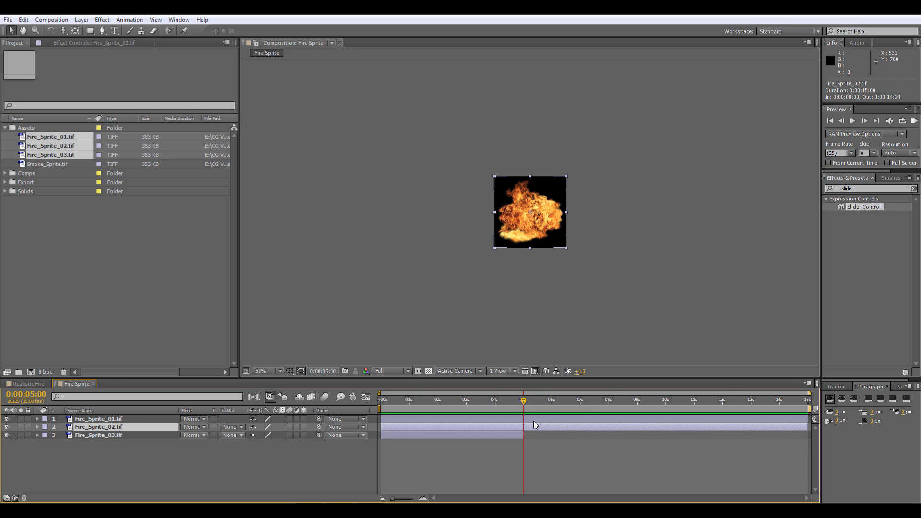
{"action": "key", "text": "alt+bracketleft"}
{"action": "left_click_drag", "start_coordinate": [648, 402], "coordinate": [665, 405]}
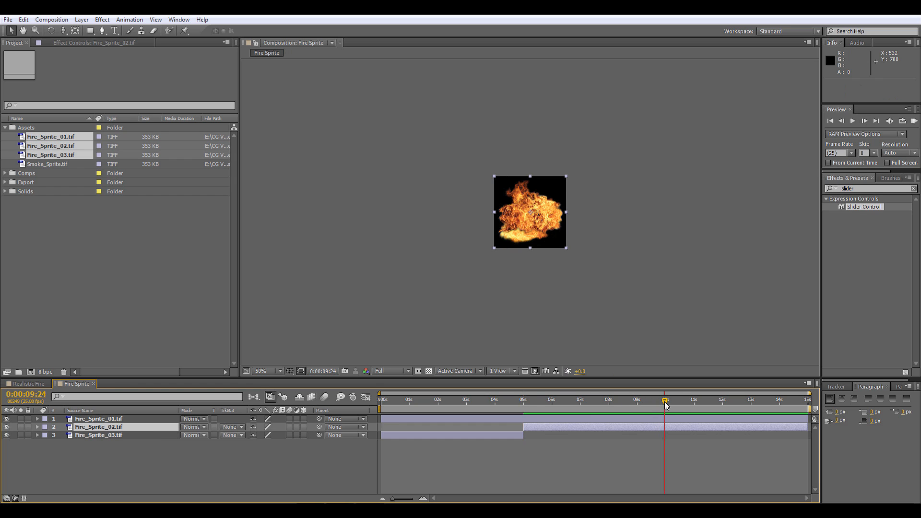
{"action": "left_click", "coordinate": [864, 121]}
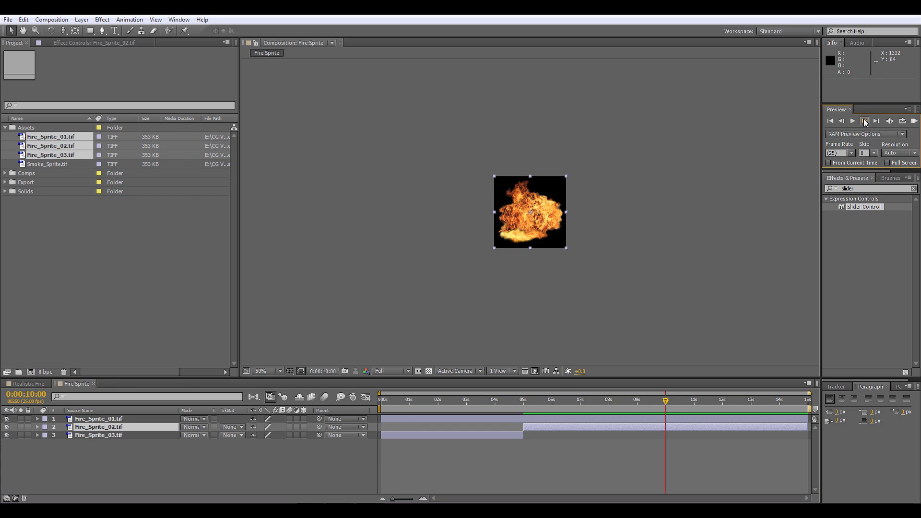
{"action": "left_click", "coordinate": [842, 123]}
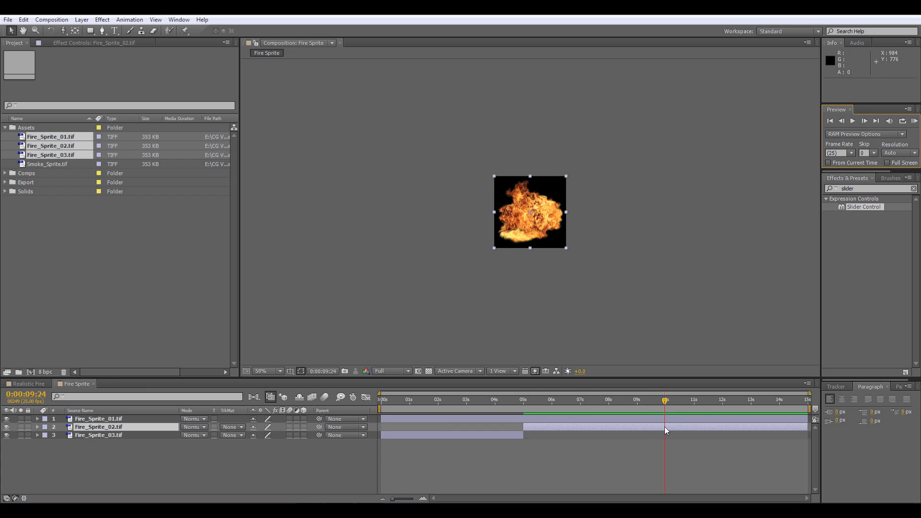
{"action": "key", "text": "alt+bracketright"}
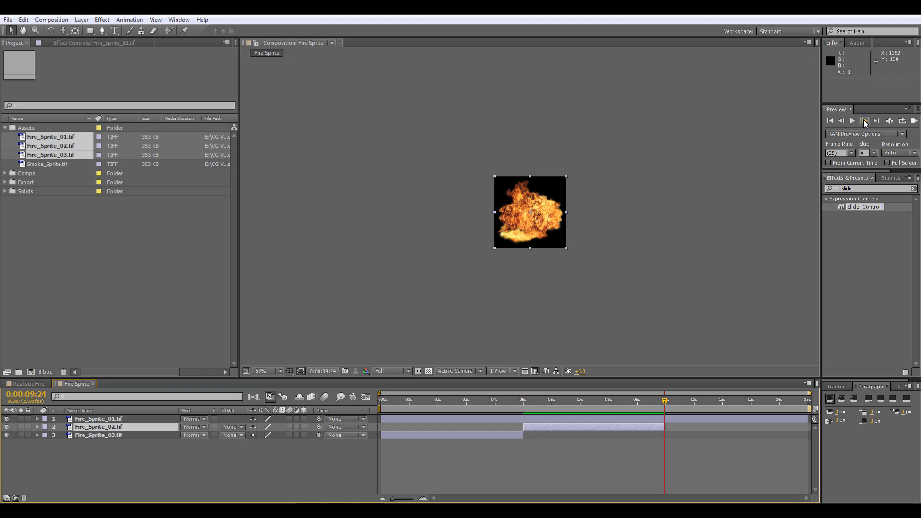
- Trim the start of the Fire_Sprite_01 layer to 0:00:10:00 and return to the first frame
{"action": "left_click", "coordinate": [864, 122]}
{"action": "left_click", "coordinate": [669, 420]}
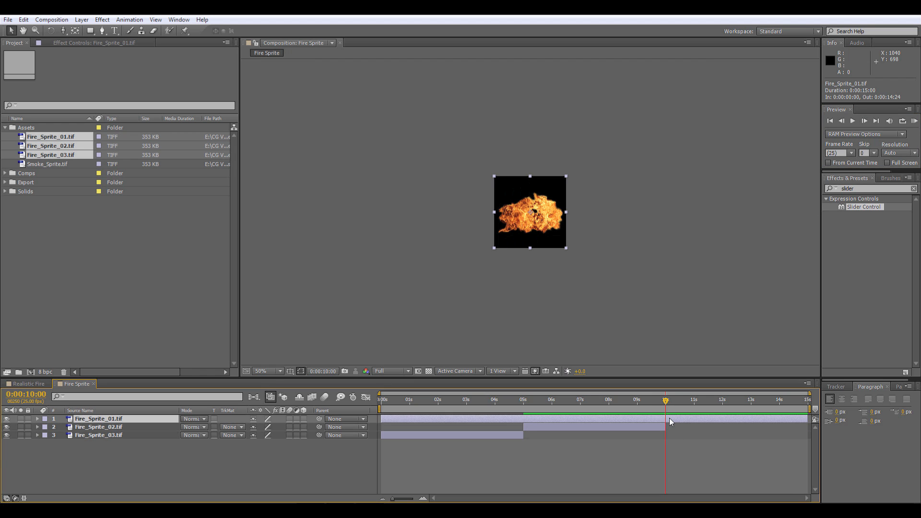
{"action": "key", "text": "alt+bracketleft"}
{"action": "left_click_drag", "start_coordinate": [665, 400], "coordinate": [381, 394]}
{"action": "left_click", "coordinate": [78, 464]}
{"action": "left_click", "coordinate": [101, 436]}
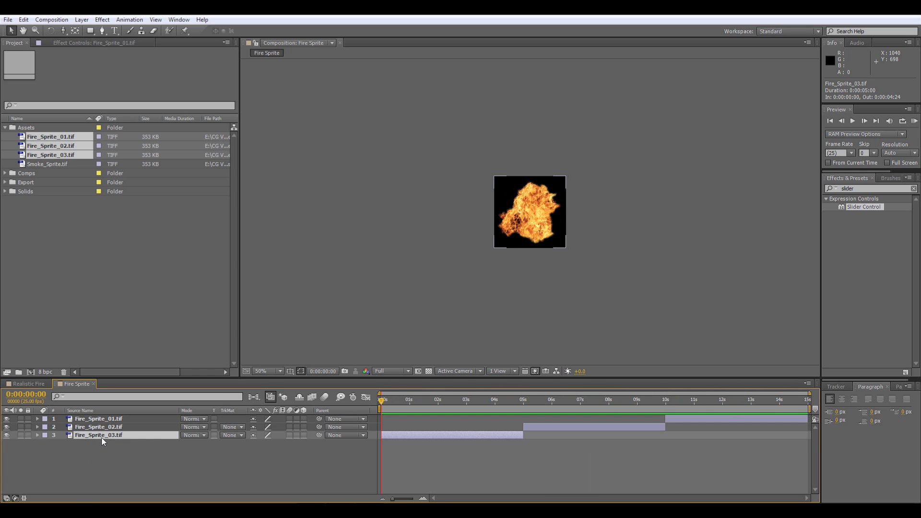
{"action": "right_click", "coordinate": [100, 436]}
{"action": "left_click", "coordinate": [92, 453]}
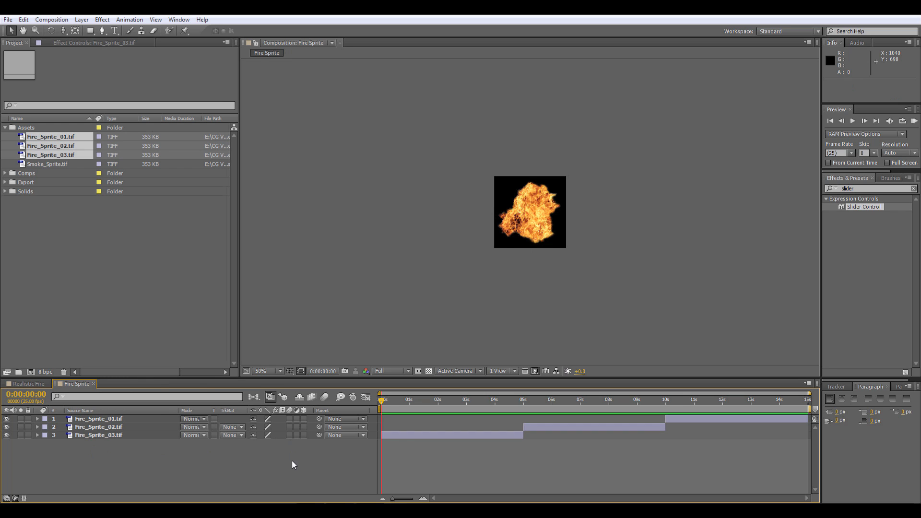
{"action": "left_click", "coordinate": [134, 435]}
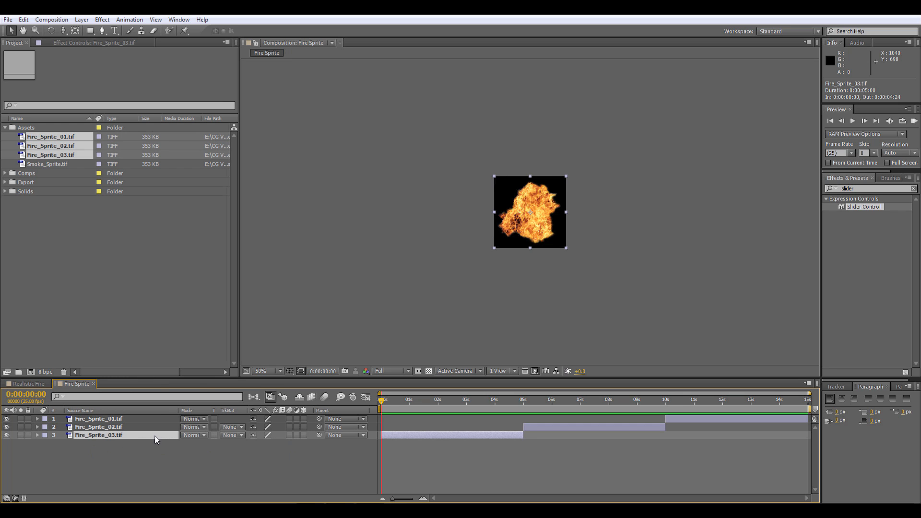
{"action": "mouse_move", "coordinate": [381, 403]}
{"action": "left_mouse_down"}
{"action": "mouse_move", "coordinate": [750, 398]}
{"action": "mouse_move", "coordinate": [499, 407]}
{"action": "mouse_move", "coordinate": [737, 409]}
{"action": "mouse_move", "coordinate": [380, 410]}
{"action": "left_mouse_up"}
{"action": "left_click", "coordinate": [75, 447]}
- Apply the Turbulent Displace effect to the Fire_Sprite_03 layer
{"action": "left_click", "coordinate": [89, 435]}
{"action": "right_click", "coordinate": [88, 434]}
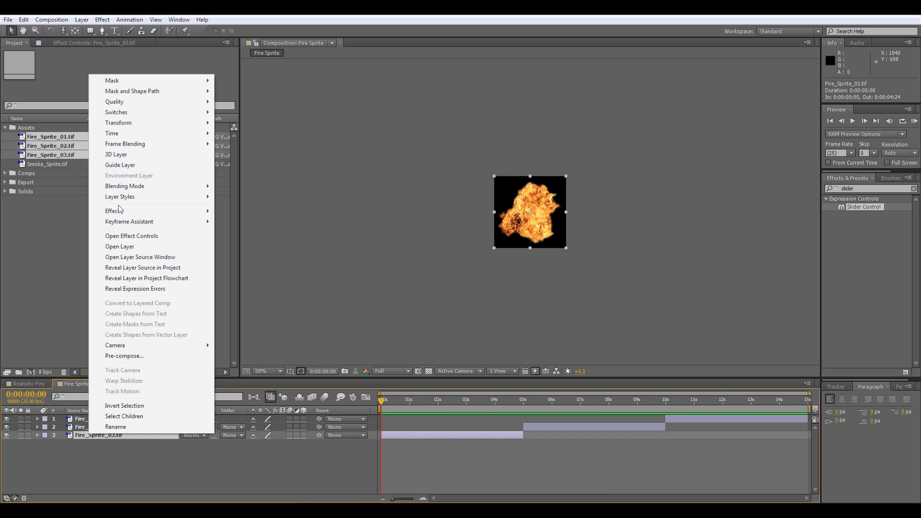
{"action": "mouse_move", "coordinate": [122, 211]}
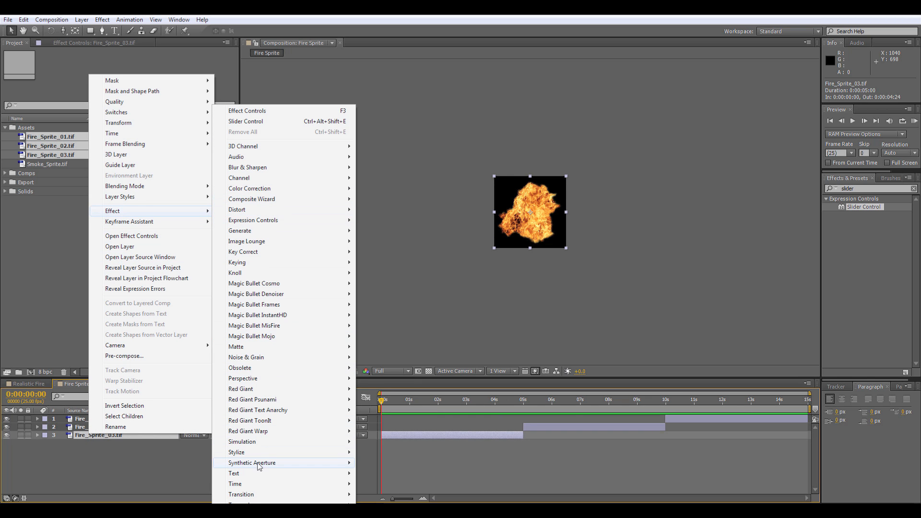
{"action": "mouse_move", "coordinate": [264, 211]}
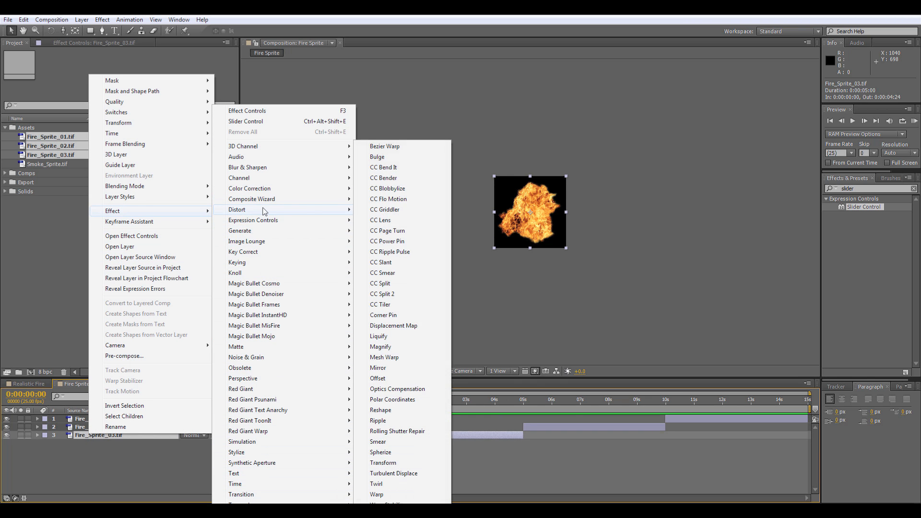
{"action": "left_click", "coordinate": [401, 473]}
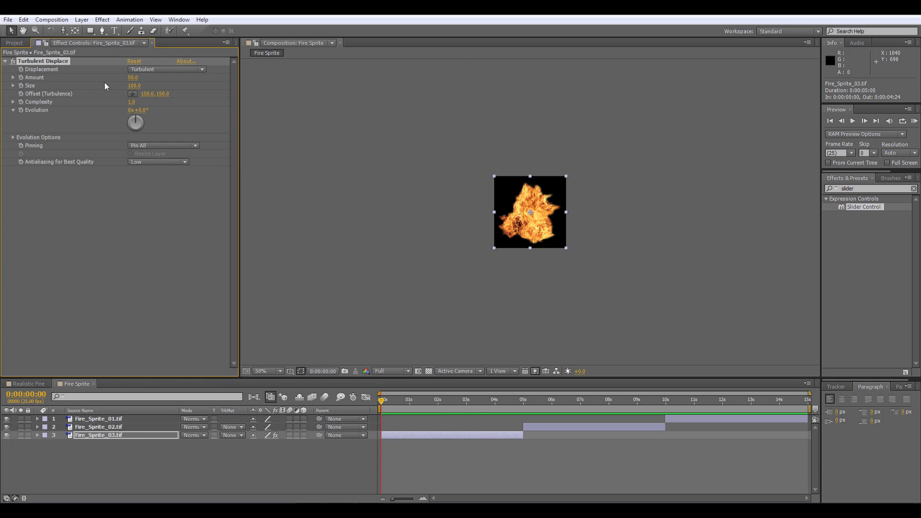
- Set the Turbulent Displace Size on Fire_Sprite_03 to 25
{"action": "left_click", "coordinate": [133, 85]}
{"action": "type", "text": "25"}
{"action": "key", "text": "Return"}
- Add the expression time*750 to the Turbulent Displace Evolution on Fire_Sprite_03 and preview the animation
{"action": "left_click", "coordinate": [21, 109], "text": "alt"}
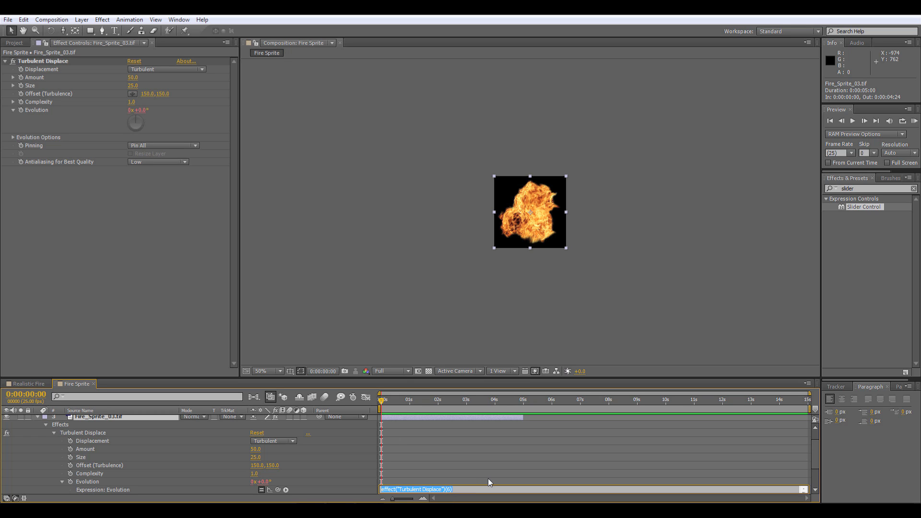
{"action": "type", "text": "time*750"}
{"action": "left_click", "coordinate": [399, 465]}
{"action": "left_click", "coordinate": [852, 121]}
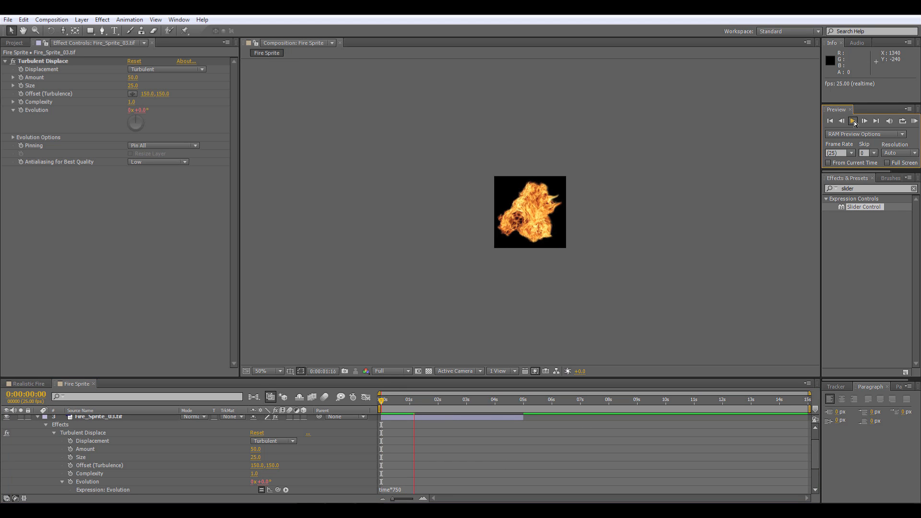
{"action": "left_click", "coordinate": [854, 123]}
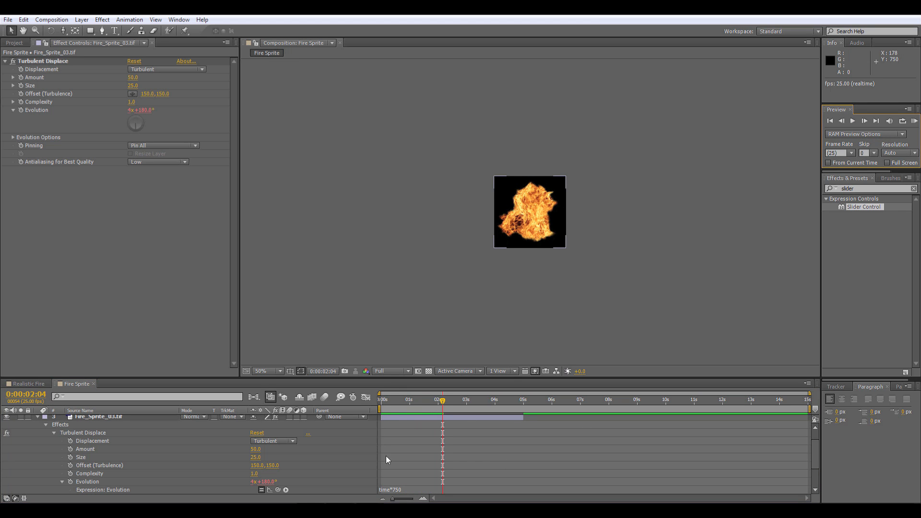
- Change the Turbulent Displace Evolution expression on Fire_Sprite_03 to time*650
{"action": "left_click", "coordinate": [398, 489]}
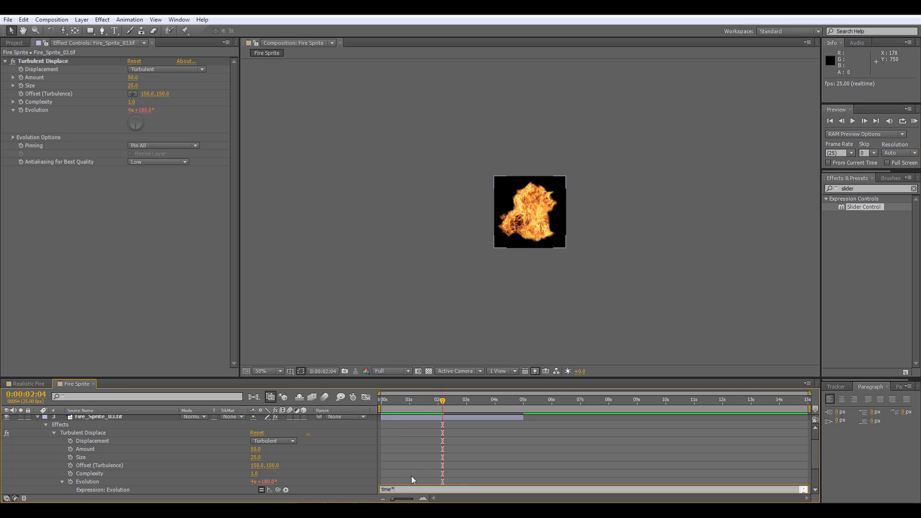
{"action": "left_click", "coordinate": [419, 450]}
{"action": "left_click", "coordinate": [405, 489]}
{"action": "left_click", "coordinate": [408, 490]}
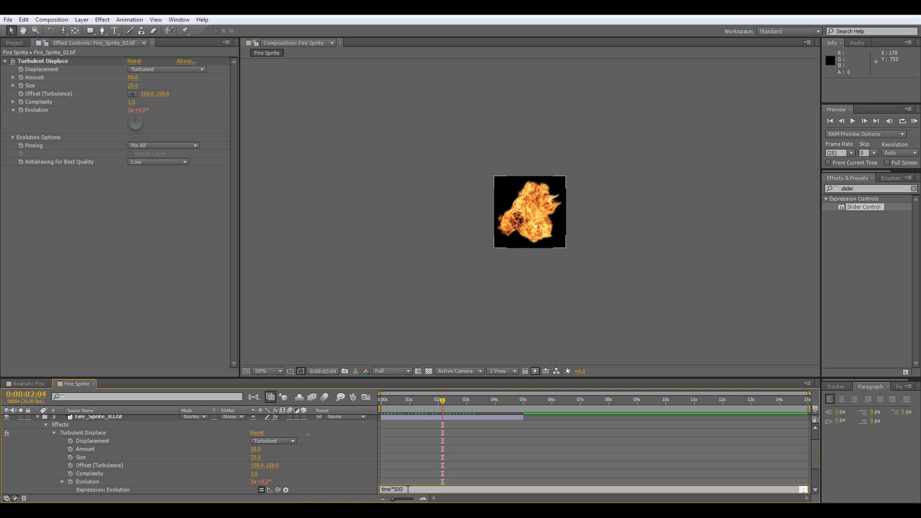
{"action": "left_click", "coordinate": [421, 450]}
- Keyframe Offset (Turbulence) on Fire_Sprite_03 from 150, 150 at the first frame to 150, -403 at 0:00:04:24
{"action": "left_click_drag", "start_coordinate": [390, 402], "coordinate": [349, 393]}
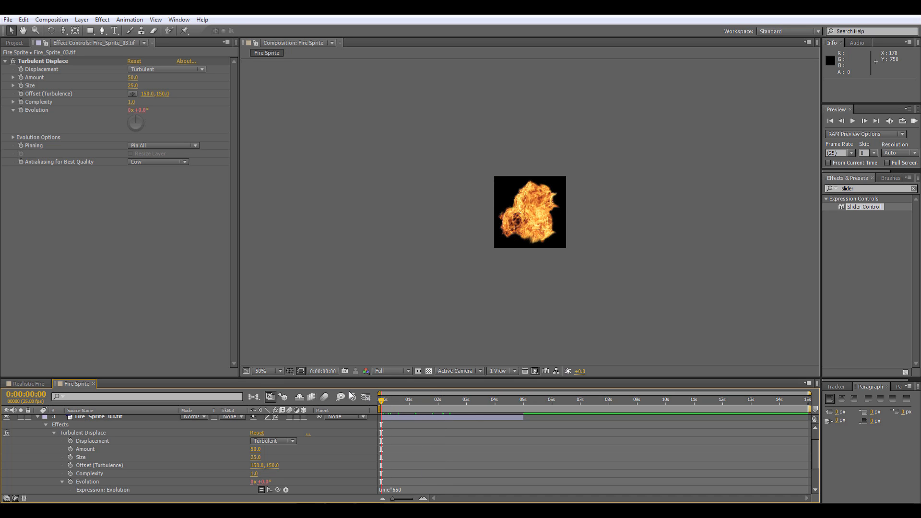
{"action": "left_click", "coordinate": [21, 94]}
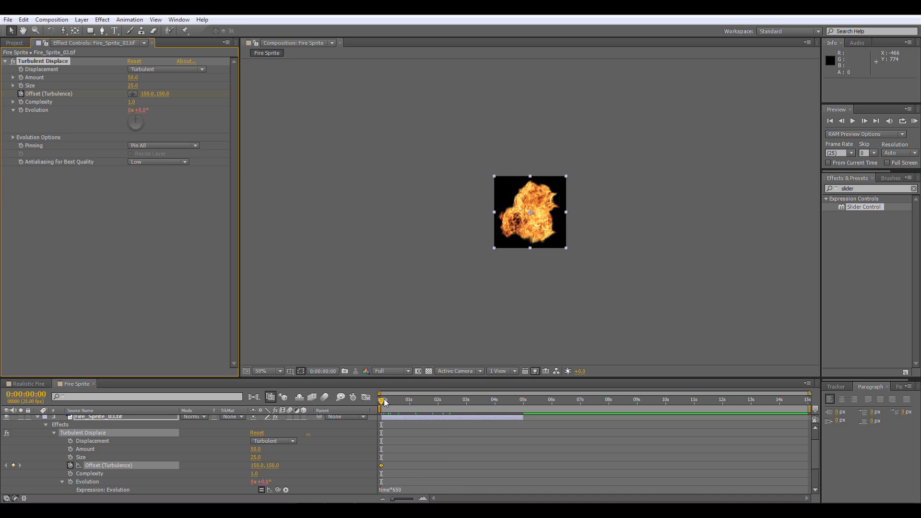
{"action": "left_click_drag", "start_coordinate": [381, 400], "coordinate": [522, 400]}
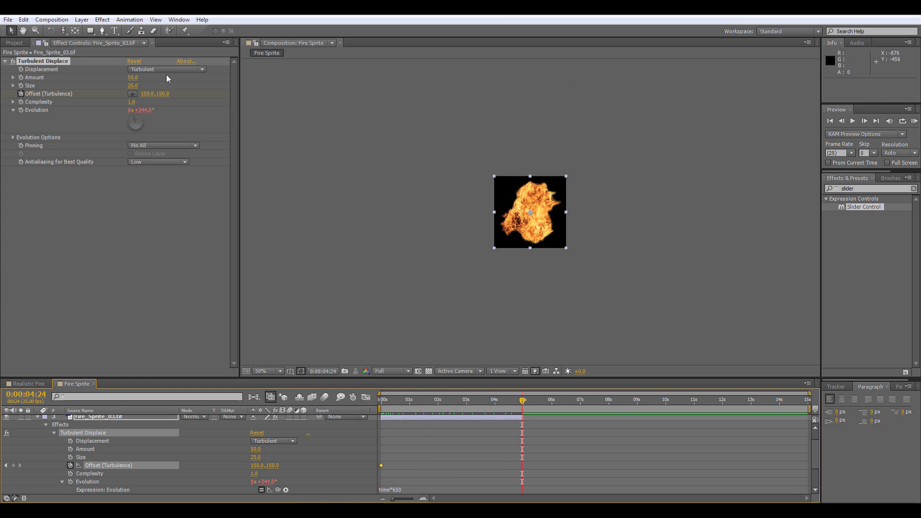
{"action": "left_click_drag", "start_coordinate": [164, 94], "coordinate": [59, 105]}
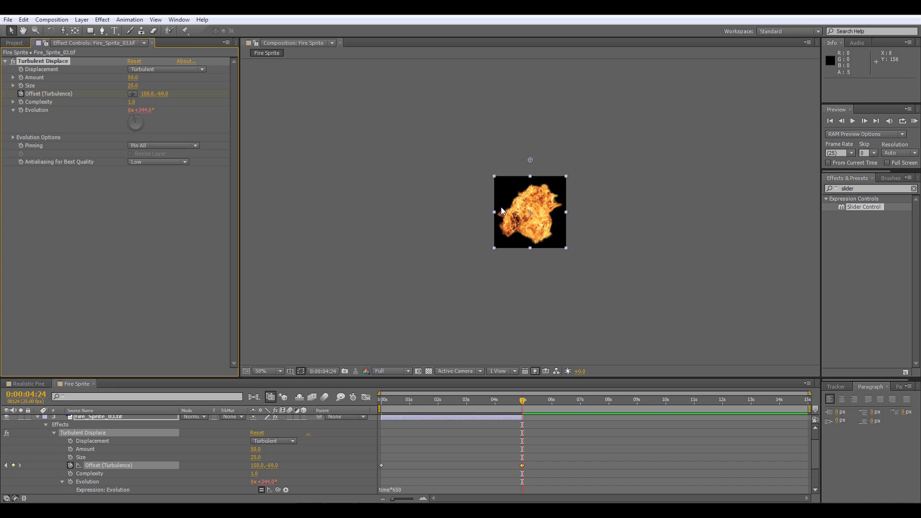
{"action": "scroll", "coordinate": [517, 198], "scroll_direction": "up", "scroll_amount": 2}
{"action": "left_click_drag", "start_coordinate": [163, 93], "coordinate": [34, 123]}
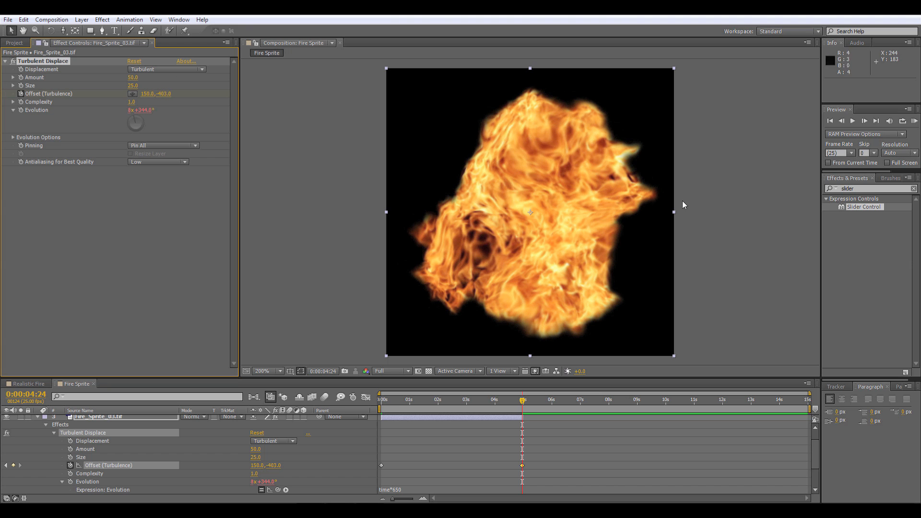
- Preview the Fire_Sprite_03 turbulence animation from the first frame at 100% view size and return to the start
{"action": "left_click", "coordinate": [272, 372]}
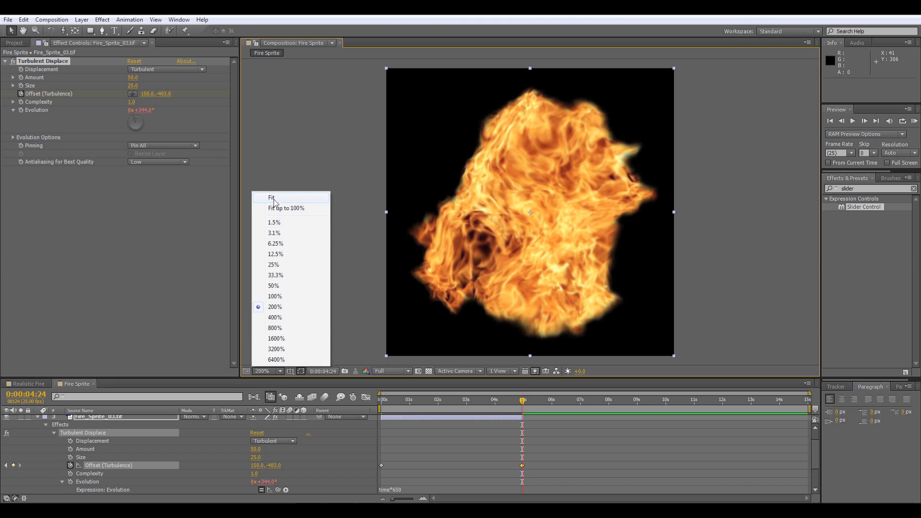
{"action": "left_click", "coordinate": [271, 198]}
{"action": "left_click", "coordinate": [381, 399]}
{"action": "scroll", "coordinate": [467, 280], "scroll_direction": "down", "scroll_amount": 1}
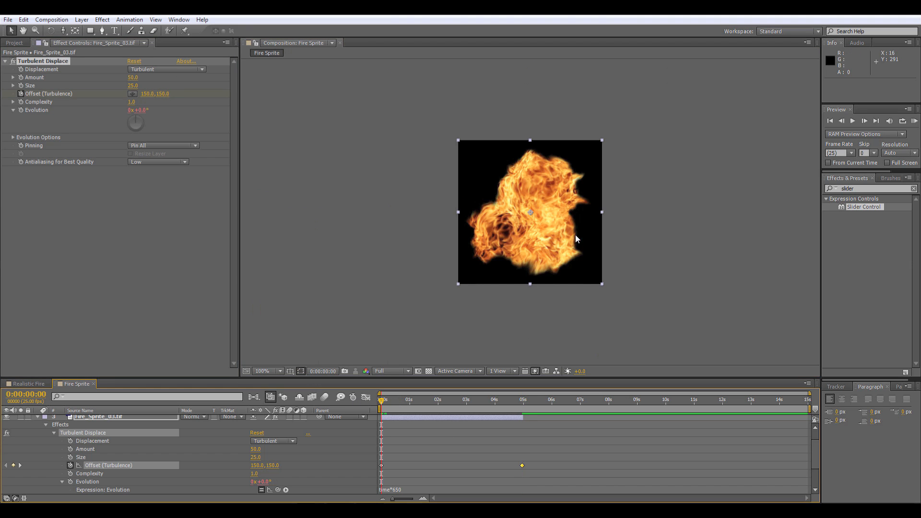
{"action": "left_click", "coordinate": [853, 121]}
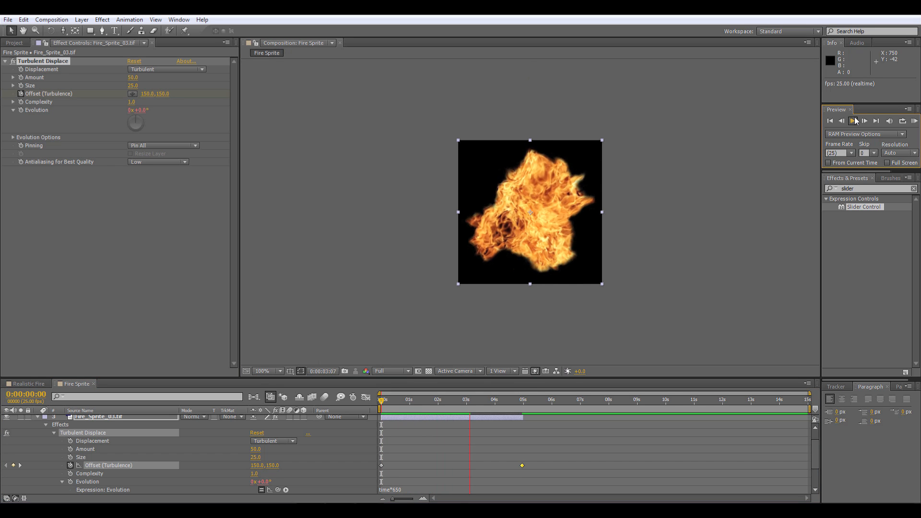
{"action": "left_click", "coordinate": [853, 121]}
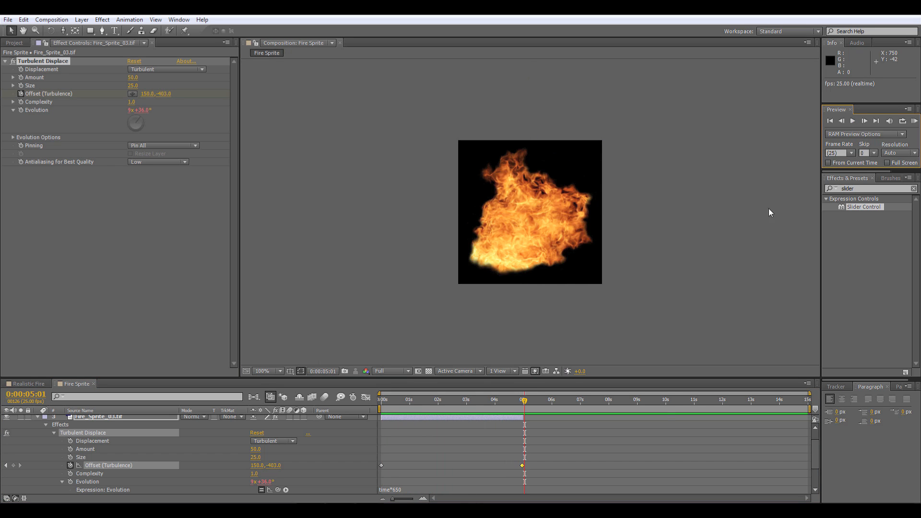
{"action": "left_click", "coordinate": [552, 447]}
{"action": "key", "text": "Home"}
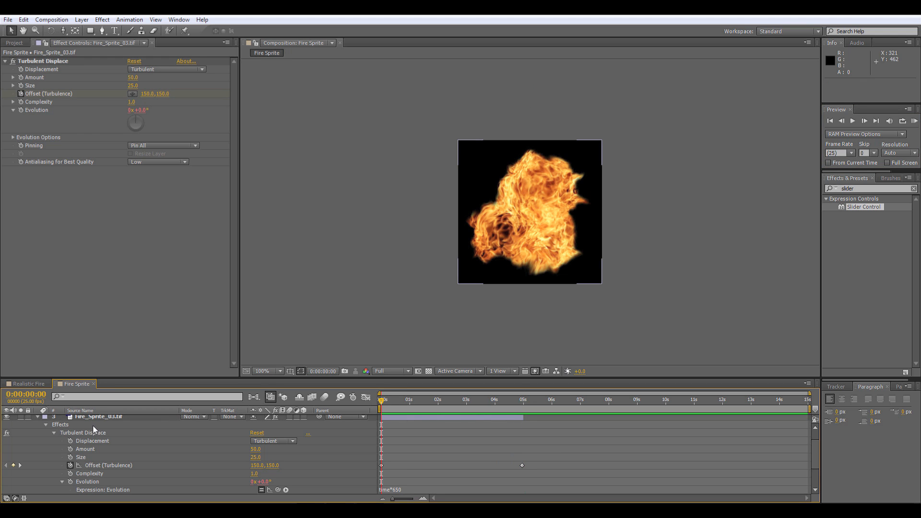
- Copy the keyframed Turbulent Displace effect from Fire_Sprite_03 onto Fire_Sprite_02 at 0:00:05:01
{"action": "left_click", "coordinate": [83, 435]}
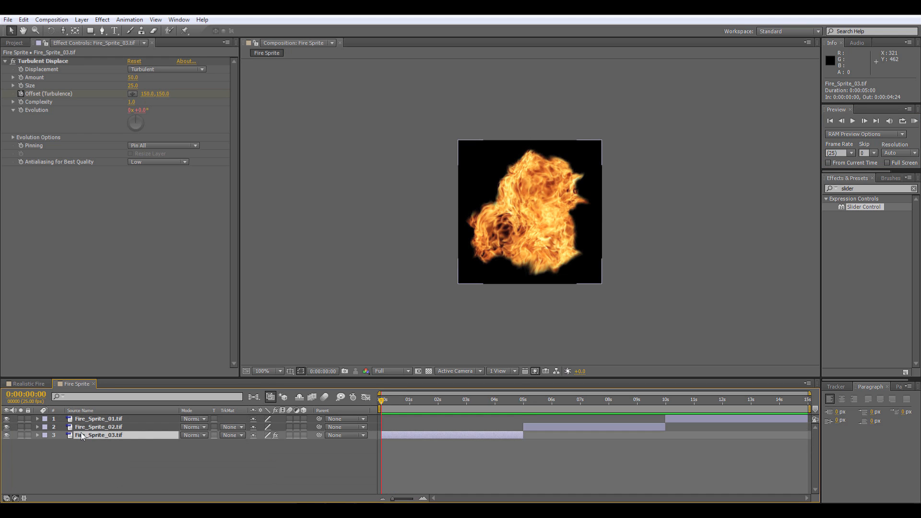
{"action": "left_click", "coordinate": [58, 62]}
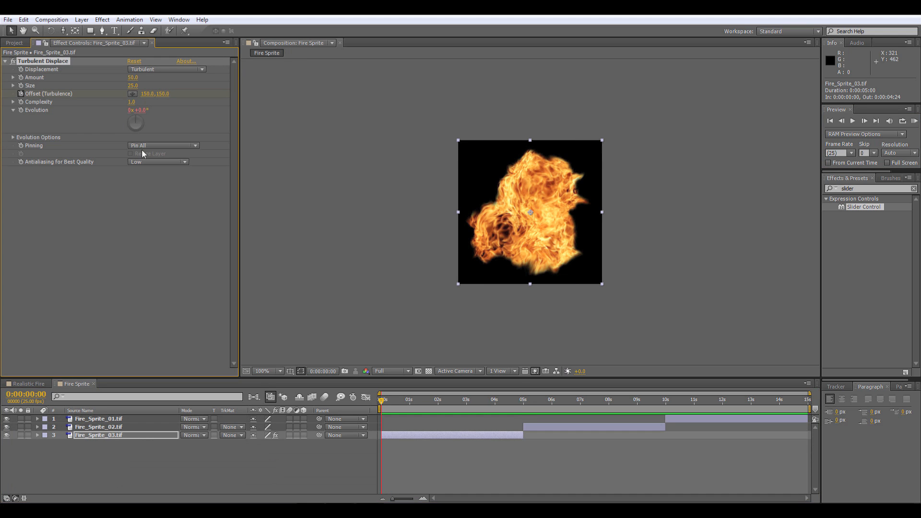
{"action": "left_click", "coordinate": [522, 407]}
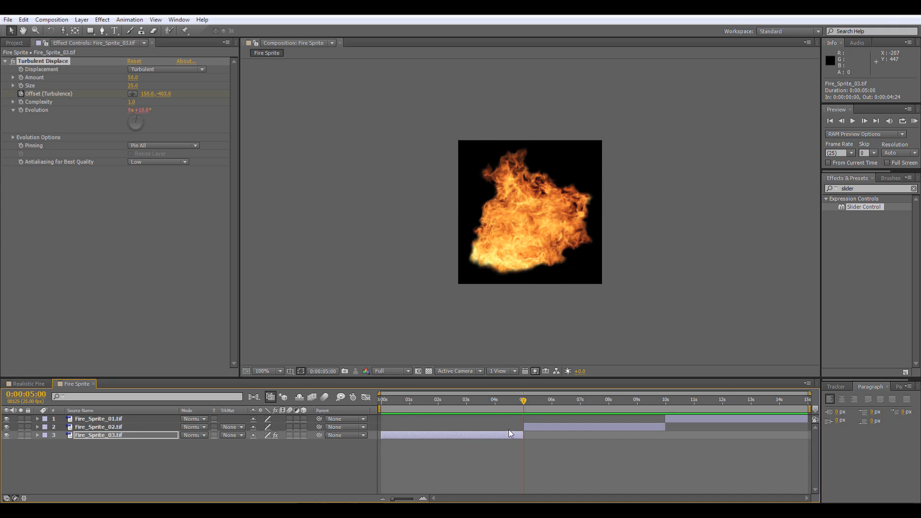
{"action": "left_click", "coordinate": [94, 429]}
{"action": "left_click", "coordinate": [864, 121]}
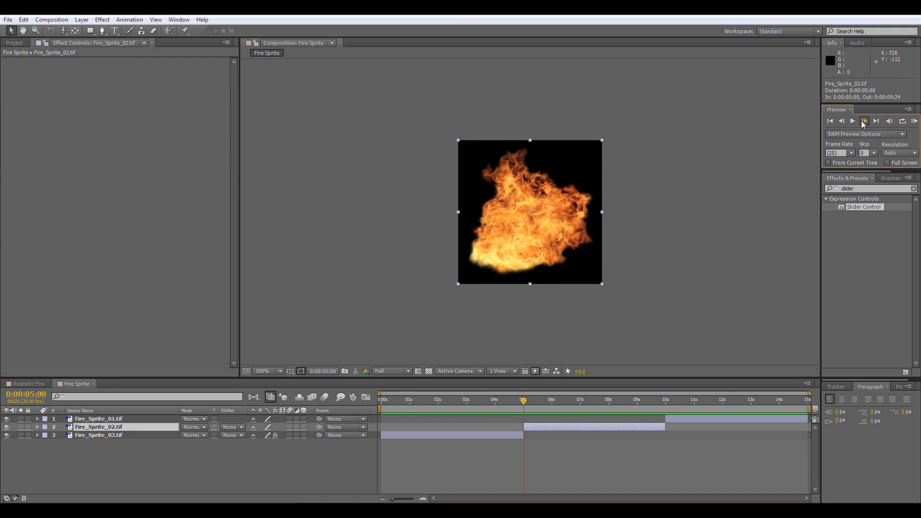
{"action": "left_click", "coordinate": [110, 428]}
{"action": "key", "text": "ctrl+v"}
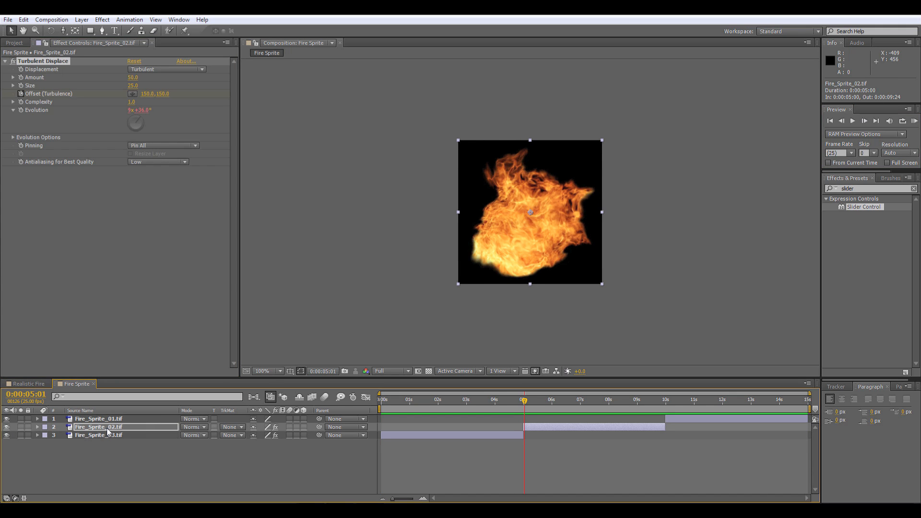
{"action": "left_click", "coordinate": [38, 427]}
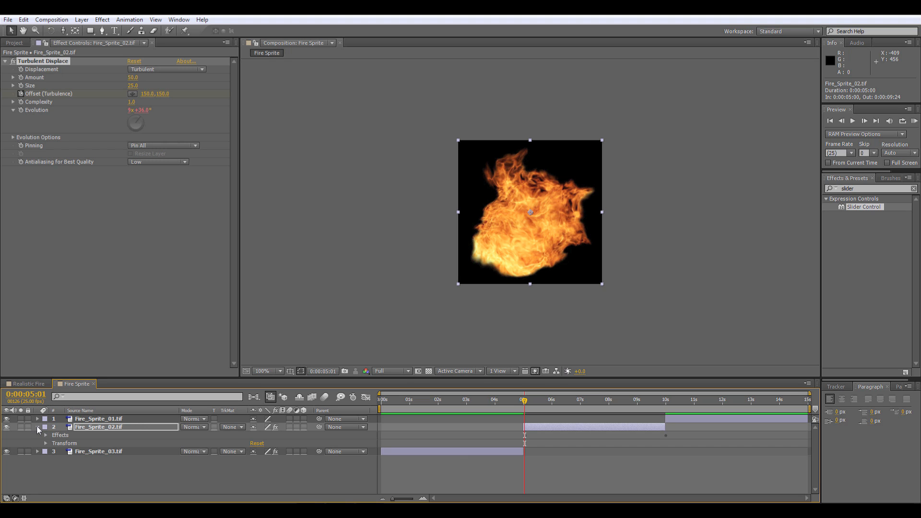
{"action": "left_click", "coordinate": [38, 426]}
- Paste the copied Turbulent Displace effect onto Fire_Sprite_01 at 0:00:10:00 and deselect the layer
{"action": "left_click", "coordinate": [666, 400]}
{"action": "left_click", "coordinate": [99, 419]}
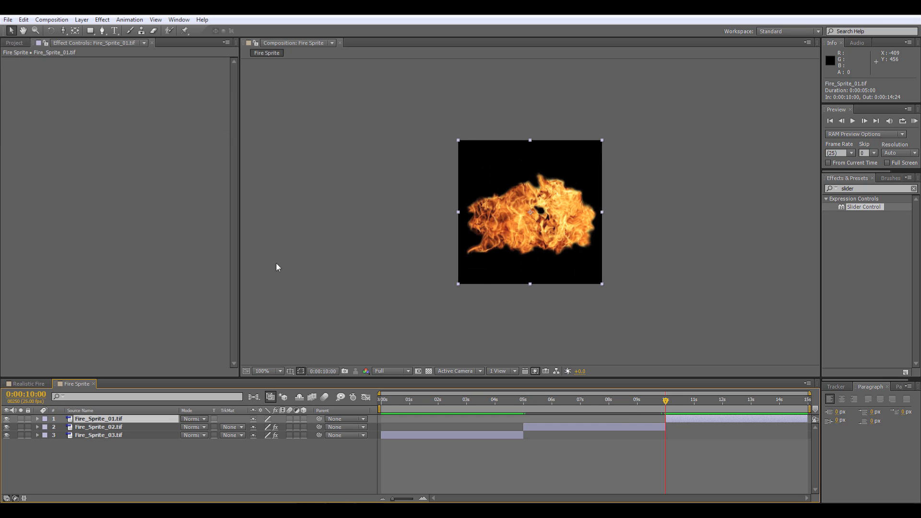
{"action": "key", "text": "ctrl+v"}
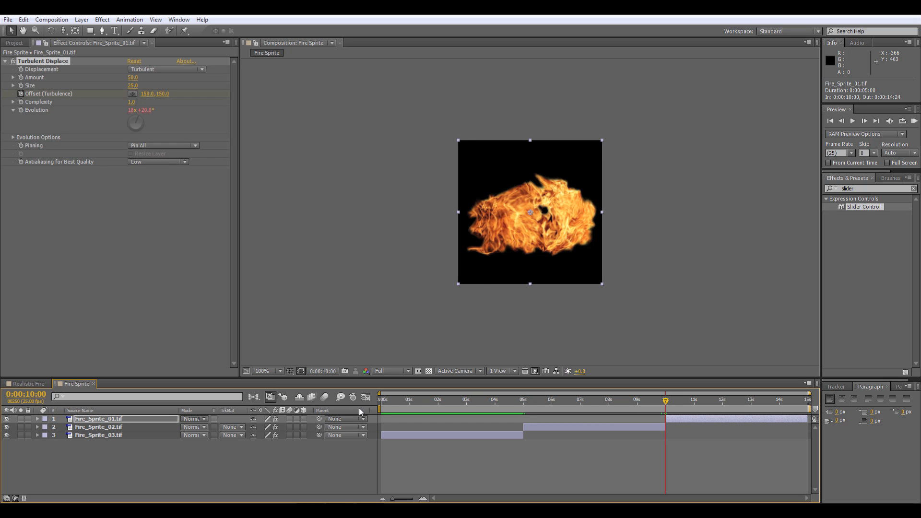
{"action": "left_click", "coordinate": [144, 472]}
- Add the Fire Sprite composition to the Realistic Fire composition, directly above the Particles Fire layer
{"action": "left_click", "coordinate": [27, 383]}
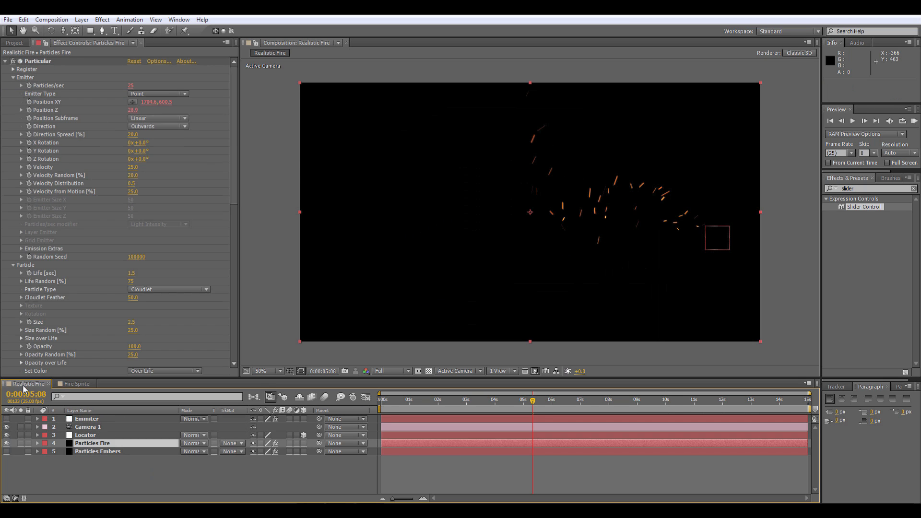
{"action": "left_click", "coordinate": [15, 42]}
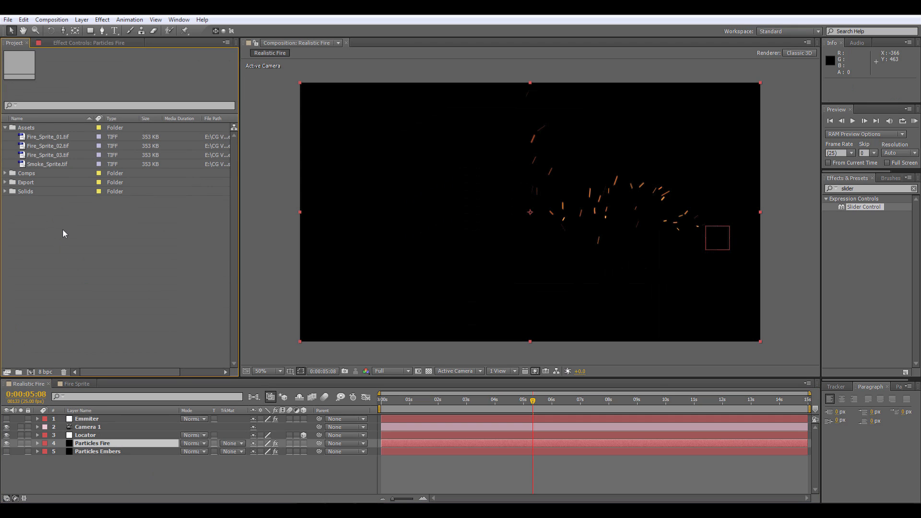
{"action": "left_click", "coordinate": [5, 173]}
{"action": "left_click", "coordinate": [43, 184]}
{"action": "left_click_drag", "start_coordinate": [44, 184], "coordinate": [37, 439]}
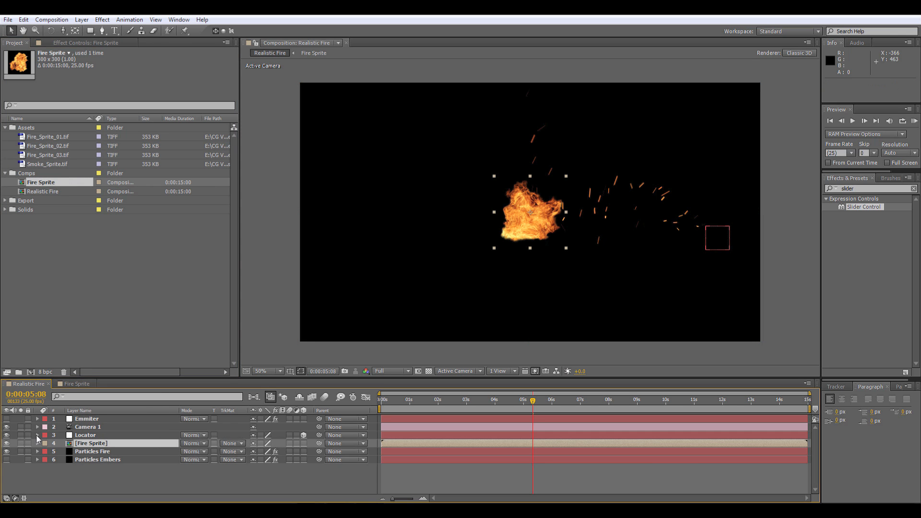
- Preview the animation, hide the Fire Sprite layer, and play the Particles Fire layer from the start
{"action": "left_click_drag", "start_coordinate": [394, 402], "coordinate": [292, 415]}
{"action": "key", "text": "space"}
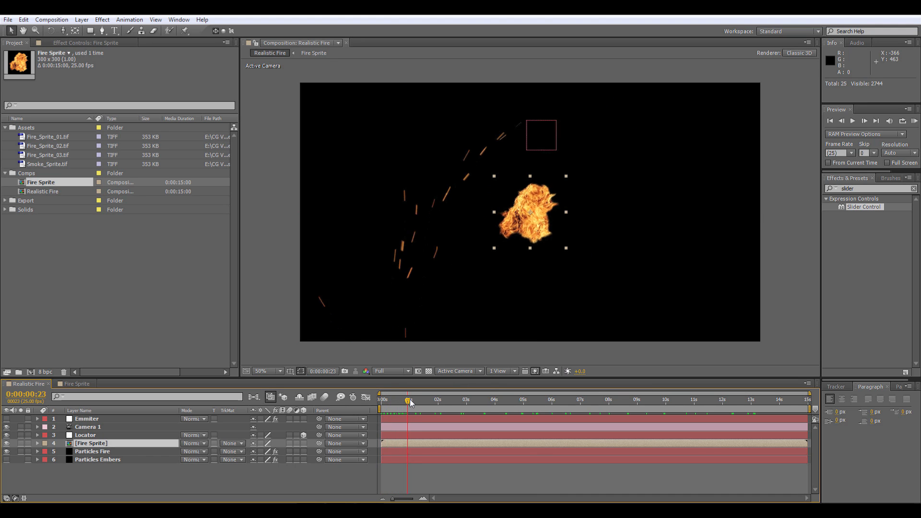
{"action": "left_click_drag", "start_coordinate": [387, 401], "coordinate": [366, 402]}
{"action": "left_click", "coordinate": [6, 444]}
{"action": "left_click", "coordinate": [92, 451]}
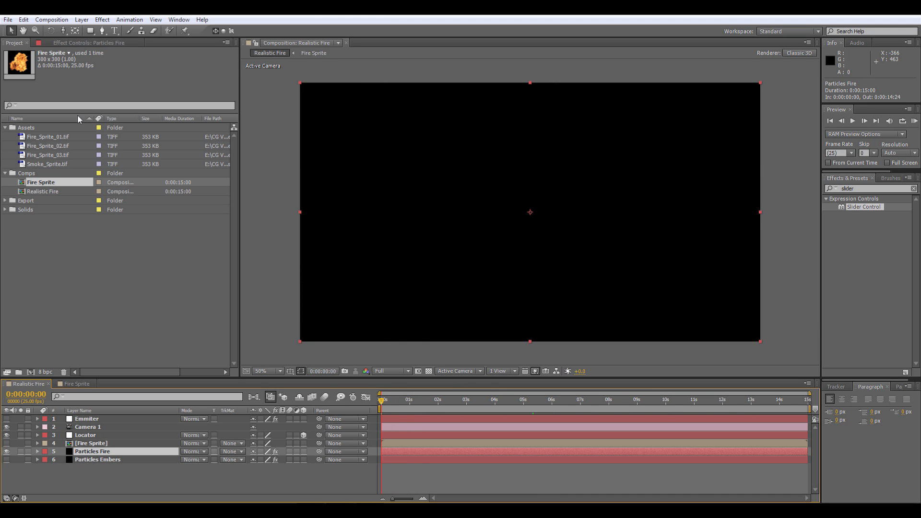
{"action": "key", "text": "space"}
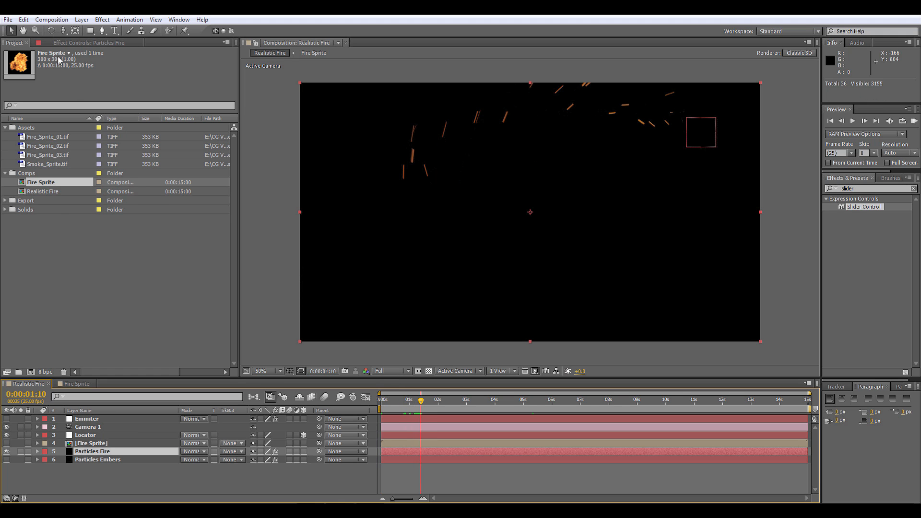
- At frame 0:00:01:01, set the Particles Fire layer's Particular particle type to Sprite
{"action": "left_click", "coordinate": [74, 43]}
{"action": "left_click", "coordinate": [411, 400]}
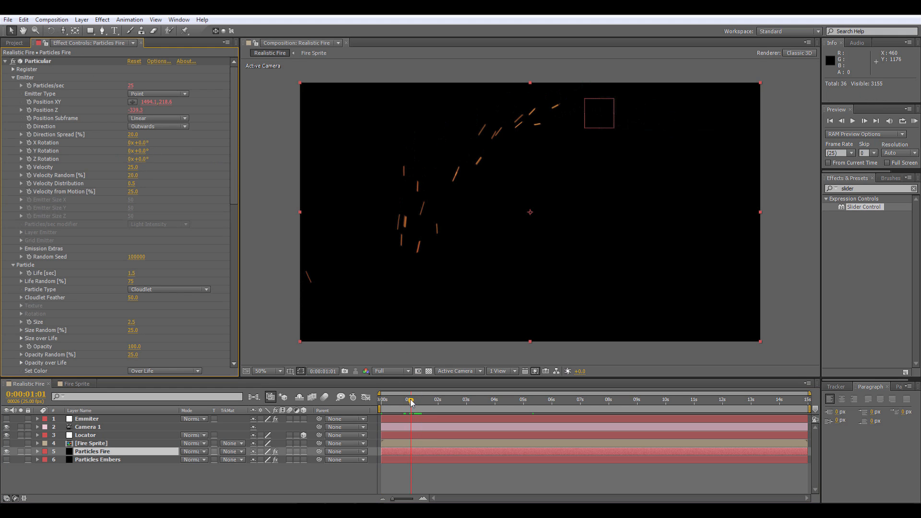
{"action": "left_click", "coordinate": [147, 290]}
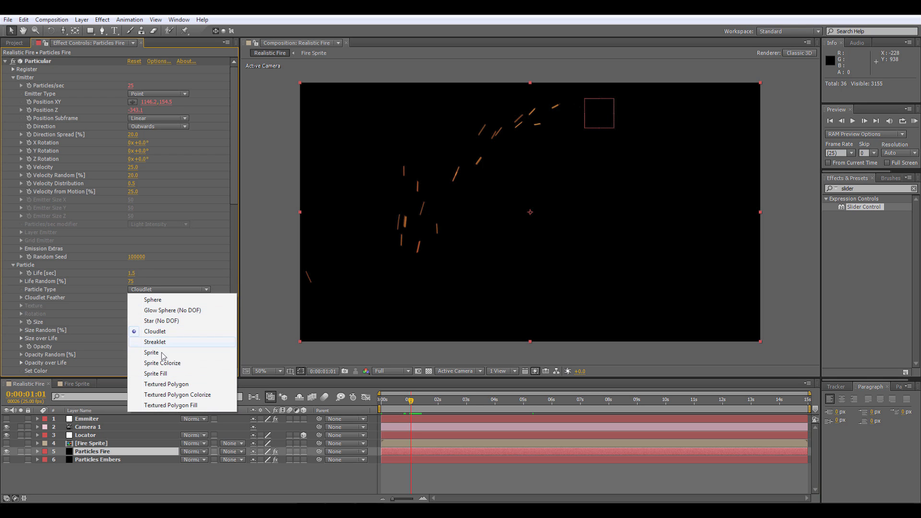
{"action": "left_click", "coordinate": [158, 353]}
- Use the Fire Sprite layer as the particle texture with Split Clip - Play Once time sampling
{"action": "left_click", "coordinate": [19, 304]}
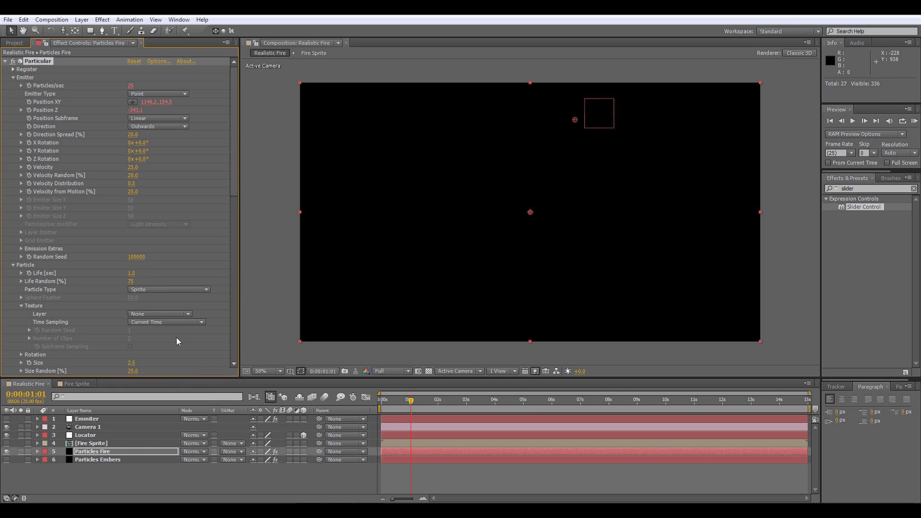
{"action": "left_click", "coordinate": [138, 315]}
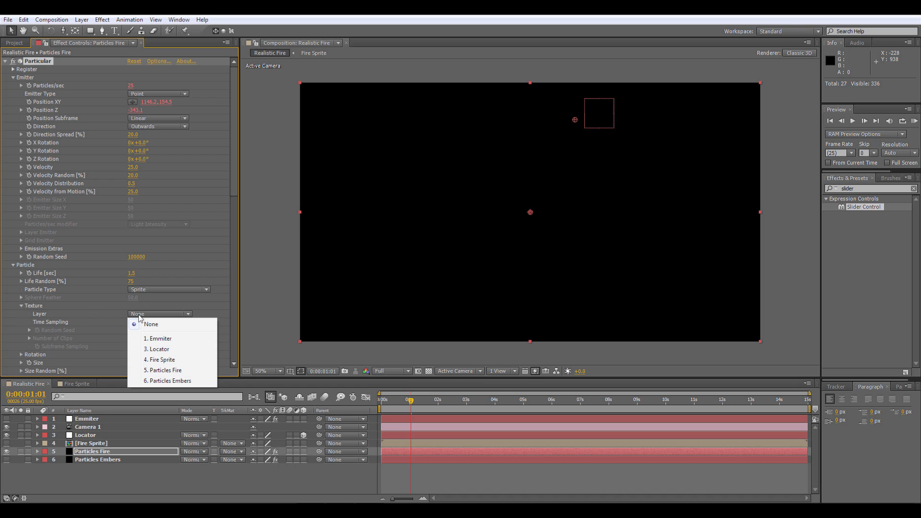
{"action": "left_click", "coordinate": [163, 360]}
{"action": "left_click", "coordinate": [161, 323]}
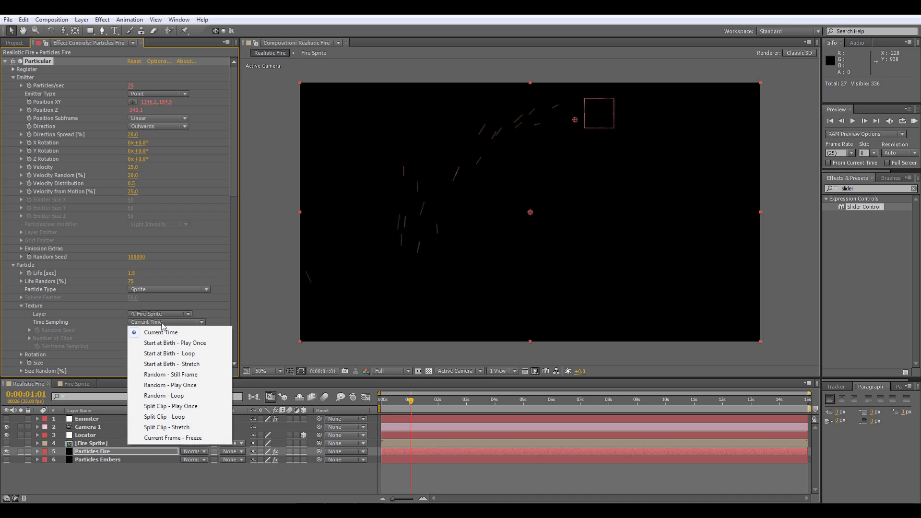
{"action": "left_click", "coordinate": [181, 406]}
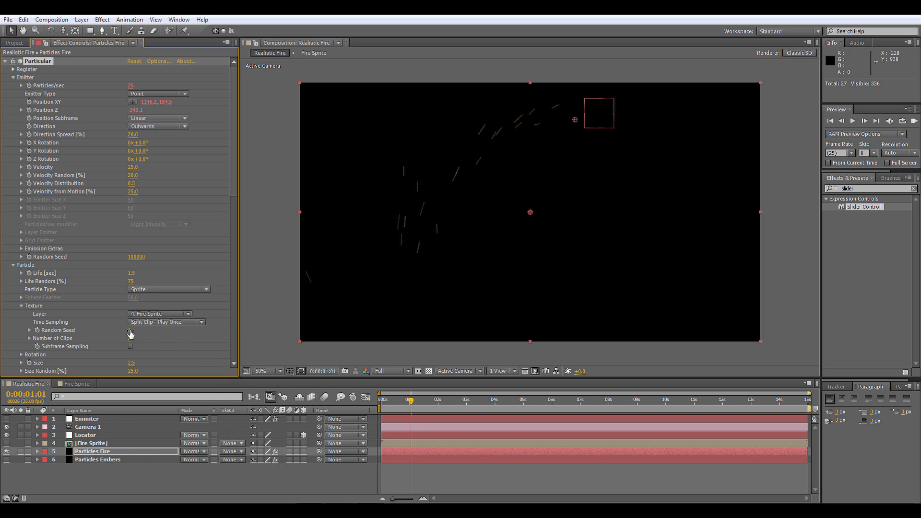
- Set the particle texture's number of clips to 3 and random seed to 251, with subframe sampling enabled
{"action": "left_click", "coordinate": [130, 338]}
{"action": "type", "text": "3"}
{"action": "left_click", "coordinate": [164, 344]}
{"action": "left_click", "coordinate": [130, 329]}
{"action": "type", "text": "111"}
{"action": "key", "text": "Return"}
- Increase the fire particle size to 56.5 and turn off Particular's motion blur
{"action": "left_click", "coordinate": [21, 304]}
{"action": "left_click_drag", "start_coordinate": [132, 323], "coordinate": [158, 322]}
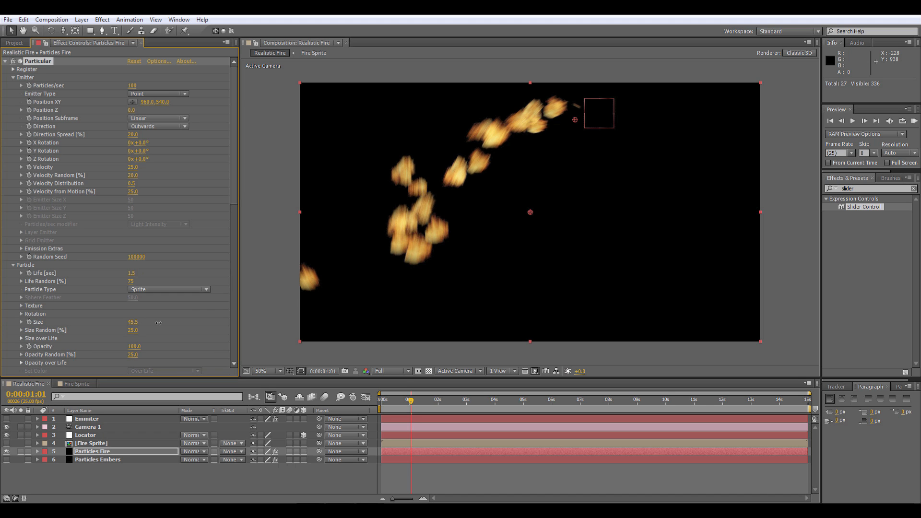
{"action": "scroll", "coordinate": [139, 283], "scroll_direction": "down", "scroll_amount": 10}
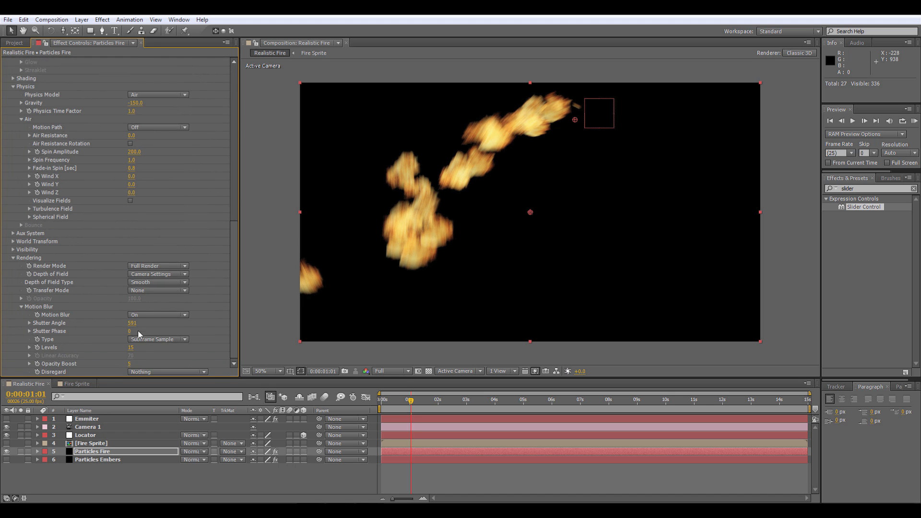
{"action": "left_click", "coordinate": [144, 315]}
{"action": "left_click", "coordinate": [150, 319]}
- Scrub the Realistic Fire timeline from about one to nearly five seconds to review the fire sprites
{"action": "scroll", "coordinate": [156, 230], "scroll_direction": "up", "scroll_amount": 3}
{"action": "scroll", "coordinate": [156, 231], "scroll_direction": "up", "scroll_amount": 8}
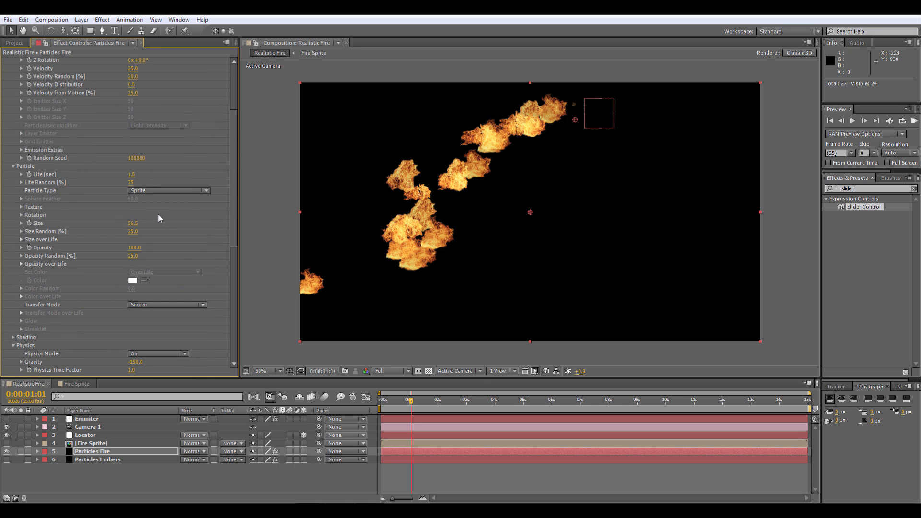
{"action": "left_click_drag", "start_coordinate": [410, 400], "coordinate": [512, 389]}
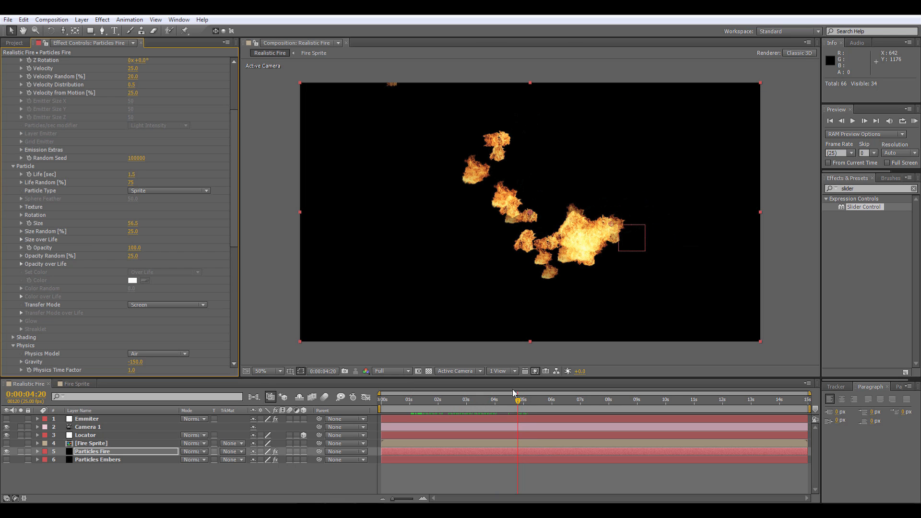
{"action": "scroll", "coordinate": [160, 193], "scroll_direction": "up", "scroll_amount": 2}
{"action": "scroll", "coordinate": [161, 193], "scroll_direction": "down", "scroll_amount": 1}
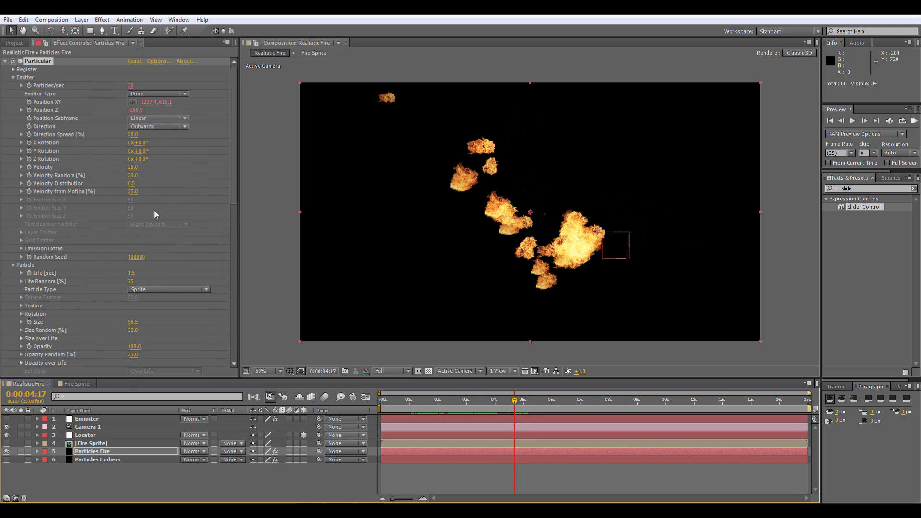
- Review the texture's time sampling and layer options, keeping Split Clip - Play Once and Fire Sprite
{"action": "left_click", "coordinate": [21, 242]}
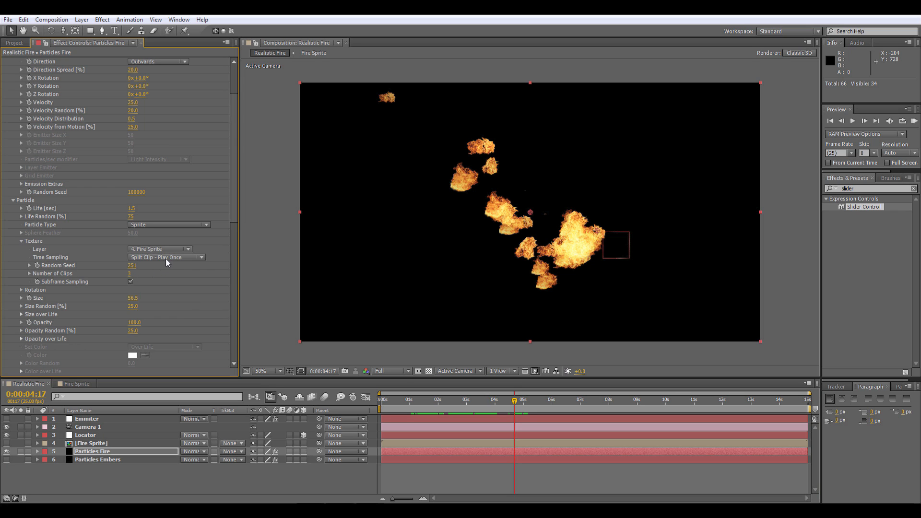
{"action": "left_click", "coordinate": [166, 258]}
{"action": "left_click", "coordinate": [172, 341]}
{"action": "left_click", "coordinate": [167, 249]}
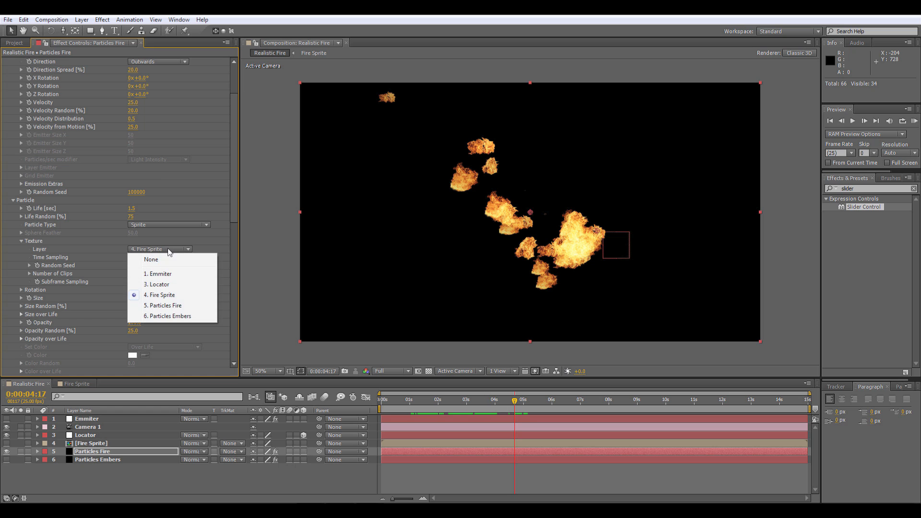
{"action": "left_click", "coordinate": [171, 296]}
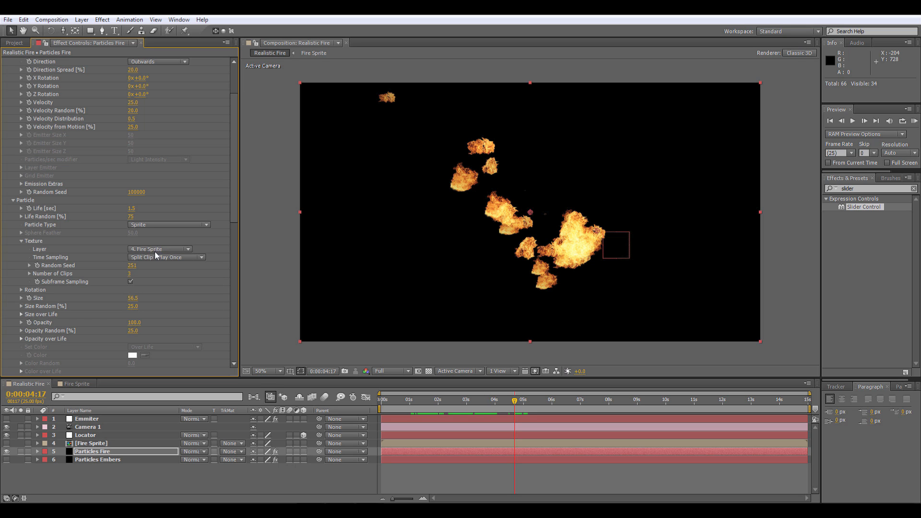
- Scrub through the Fire Sprite composition to examine its sprite clips, and return to the Realistic Fire composition
{"action": "left_click", "coordinate": [76, 384]}
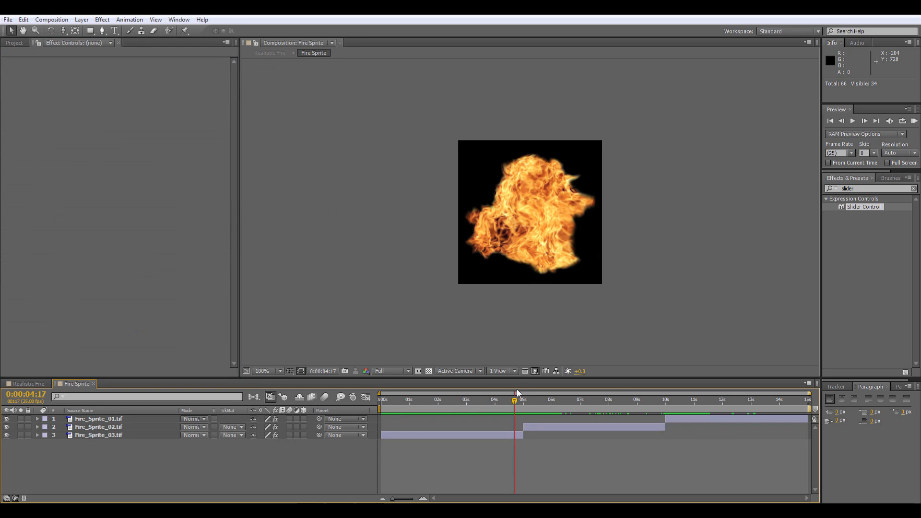
{"action": "left_click_drag", "start_coordinate": [513, 399], "coordinate": [649, 400]}
{"action": "left_click", "coordinate": [27, 384]}
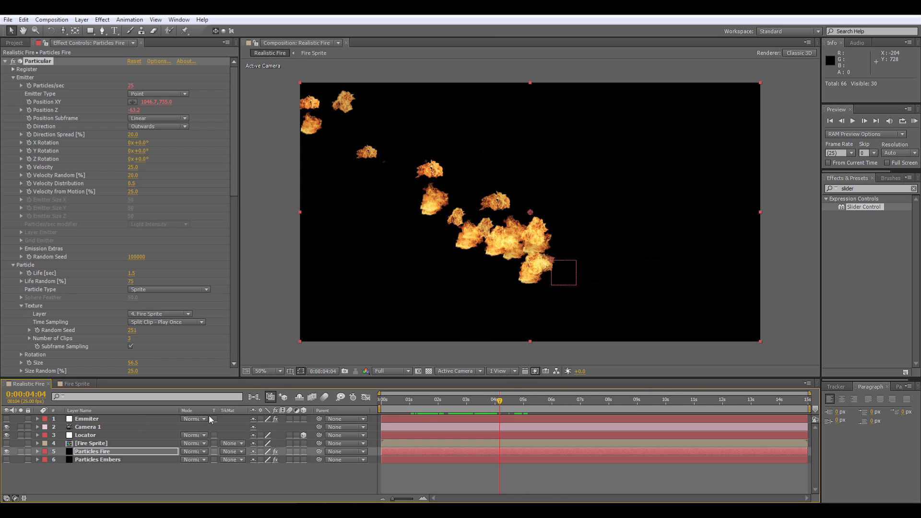
- Set the texture's random seed to 140 and the emitter velocity to 15
{"action": "left_click_drag", "start_coordinate": [135, 334], "coordinate": [111, 325]}
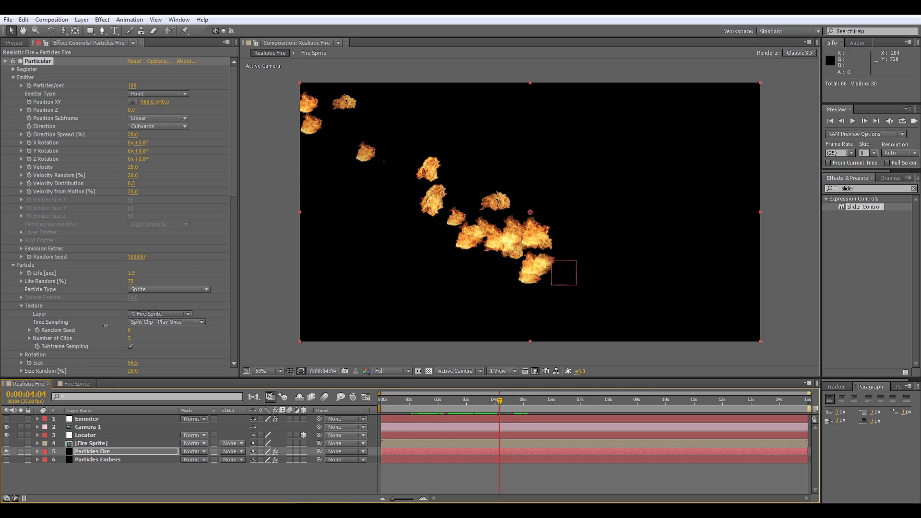
{"action": "mouse_move", "coordinate": [102, 322]}
{"action": "left_mouse_down"}
{"action": "mouse_move", "coordinate": [124, 325]}
{"action": "mouse_move", "coordinate": [106, 320]}
{"action": "left_mouse_up"}
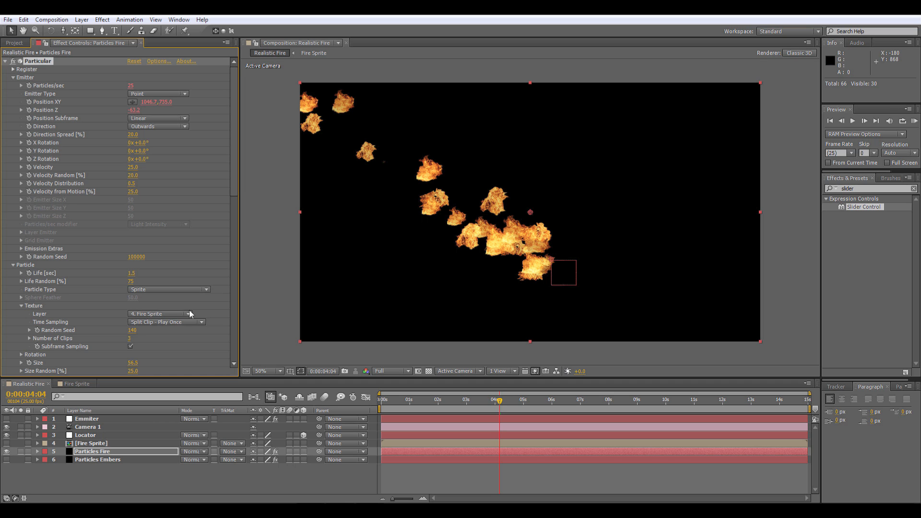
{"action": "scroll", "coordinate": [74, 237], "scroll_direction": "down", "scroll_amount": 5}
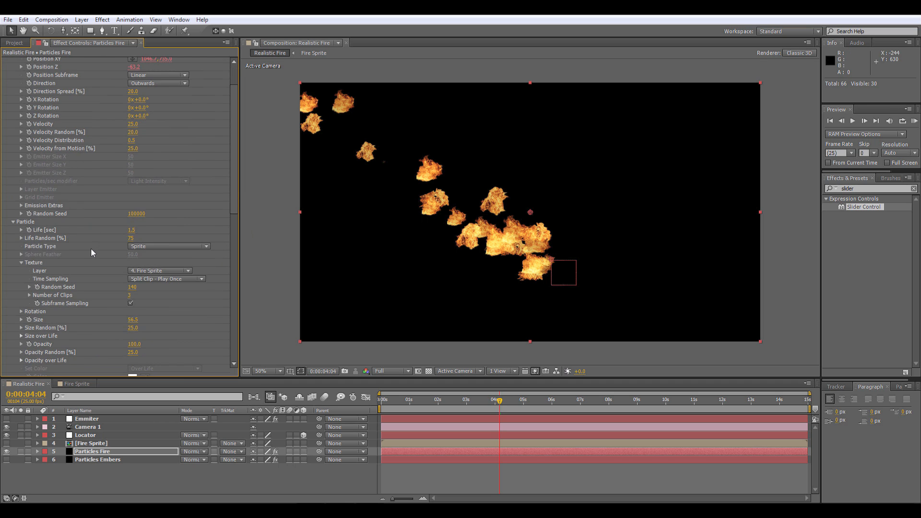
{"action": "left_click", "coordinate": [133, 81]}
{"action": "type", "text": "15"}
{"action": "key", "text": "Return"}
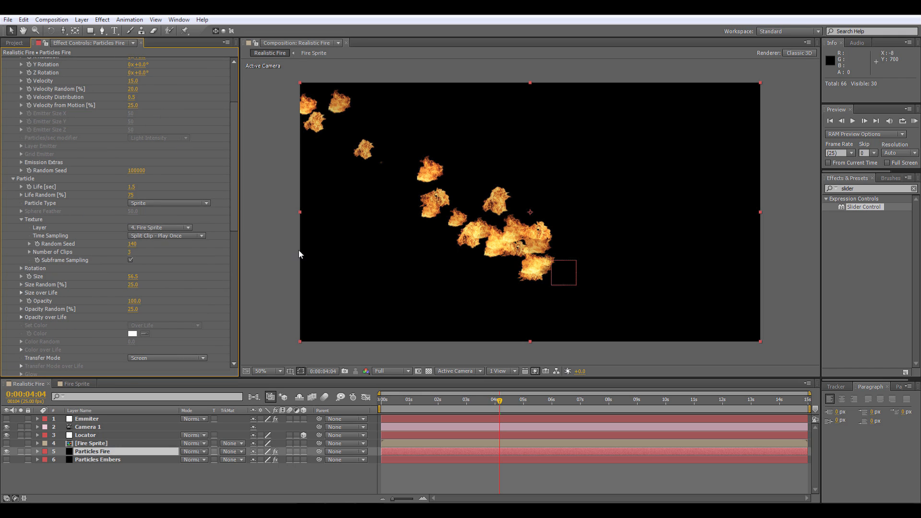
- Set the fire particle life to 0.8 seconds
{"action": "left_click", "coordinate": [133, 187]}
{"action": "type", "text": "0.8"}
{"action": "key", "text": "Return"}
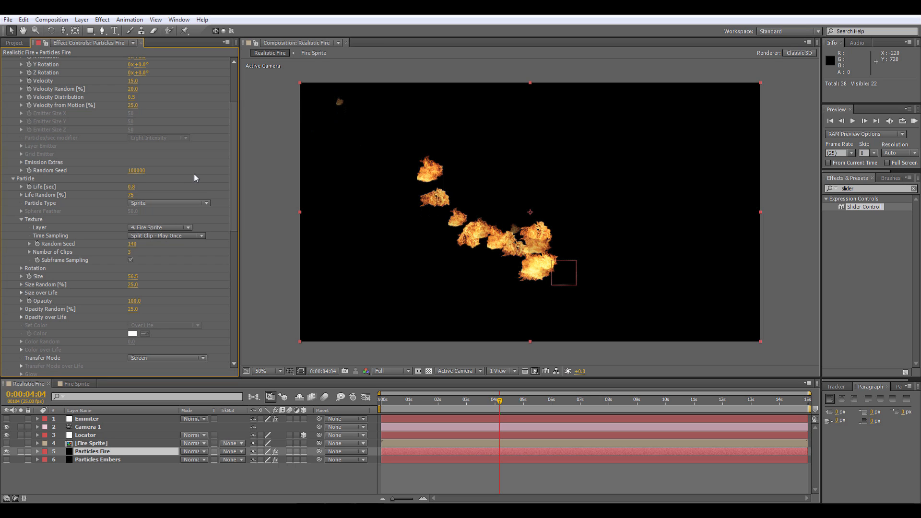
- Redraw Opacity over Life with a steeper fade-in and Size over Life as a curve growing from small to full size
{"action": "left_click", "coordinate": [21, 317]}
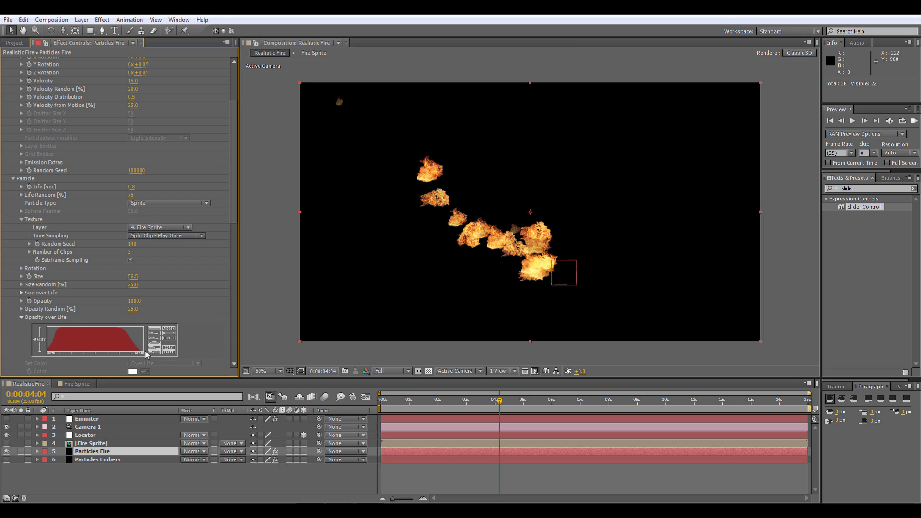
{"action": "left_click", "coordinate": [58, 327]}
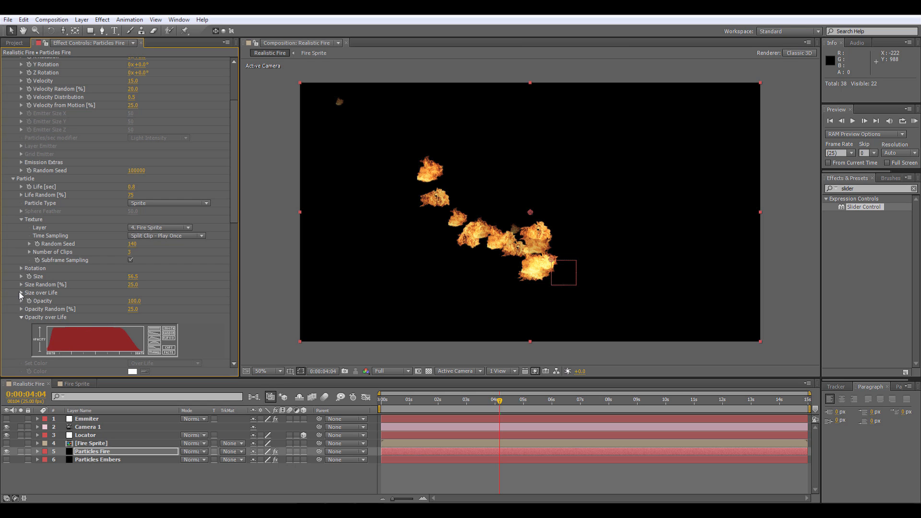
{"action": "left_click", "coordinate": [21, 292]}
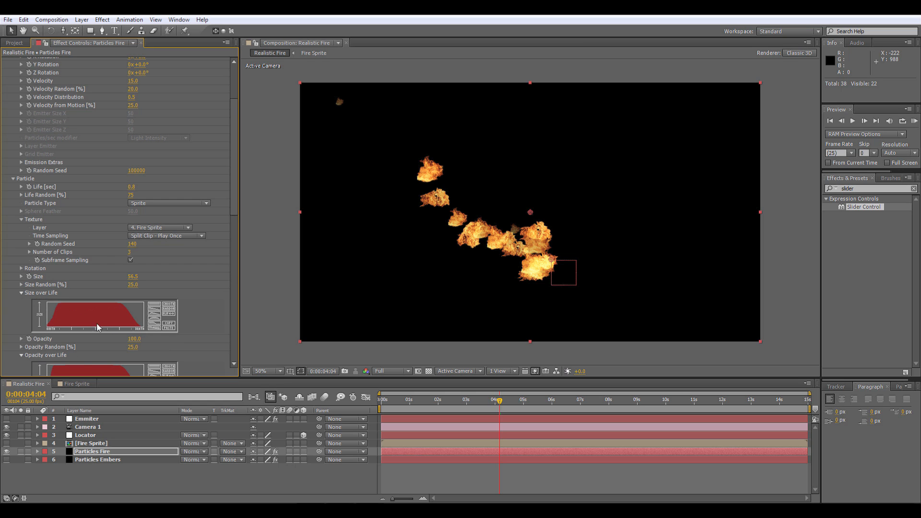
{"action": "mouse_move", "coordinate": [48, 326]}
{"action": "left_mouse_down"}
{"action": "mouse_move", "coordinate": [109, 302]}
{"action": "mouse_move", "coordinate": [139, 303]}
{"action": "mouse_move", "coordinate": [51, 326]}
{"action": "left_mouse_up"}
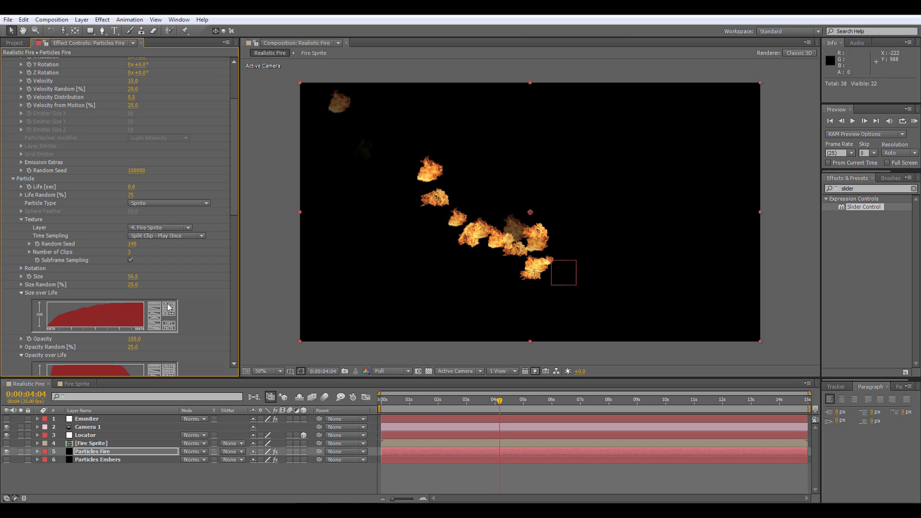
{"action": "left_click", "coordinate": [20, 293]}
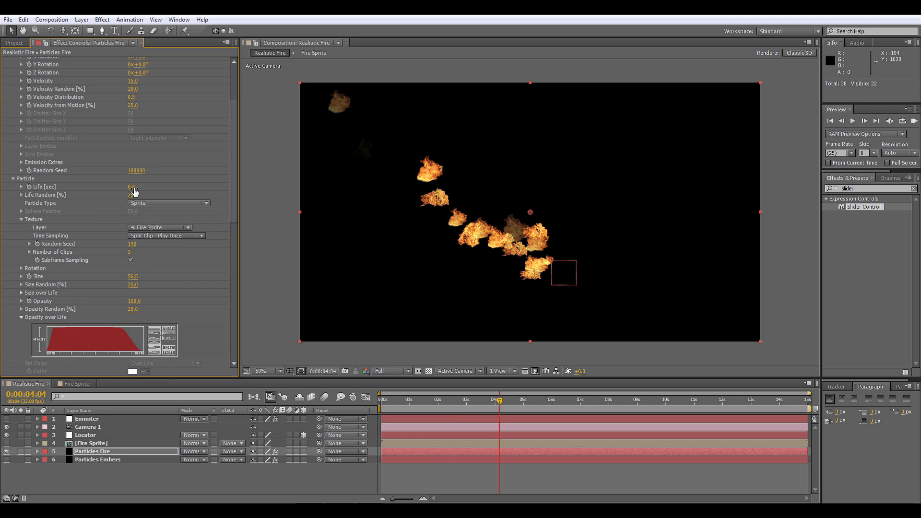
- Set the spin amplitude in the Air physics settings to 0
{"action": "scroll", "coordinate": [137, 188], "scroll_direction": "down", "scroll_amount": 15}
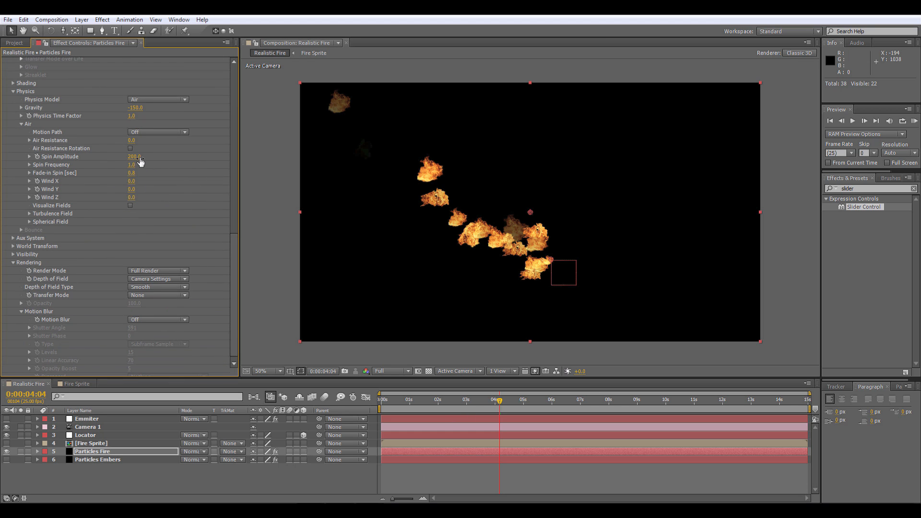
{"action": "left_click", "coordinate": [136, 156]}
{"action": "double_click", "coordinate": [143, 155]}
{"action": "type", "text": "0"}
{"action": "key", "text": "Return"}
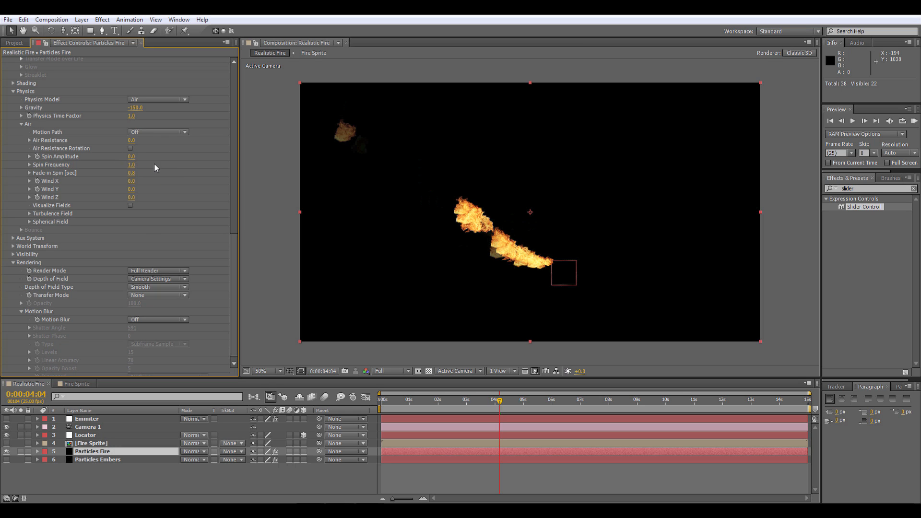
- Set the Air spin amplitude to 100 and scrub from the start to about 0:00:03:20 to check the trail
{"action": "left_click", "coordinate": [131, 157]}
{"action": "type", "text": "100"}
{"action": "key", "text": "Return"}
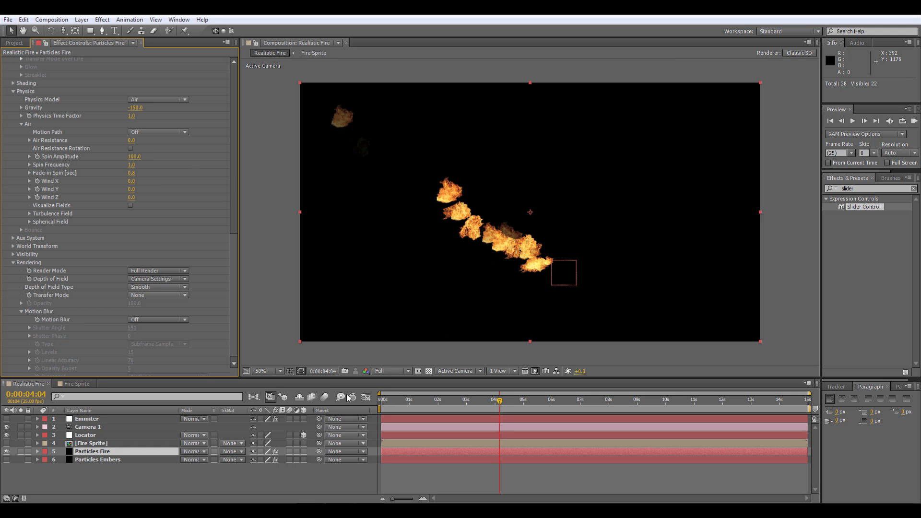
{"action": "left_click_drag", "start_coordinate": [386, 400], "coordinate": [489, 399]}
- Shorten the fire particle life to 0.5 seconds with 25% life randomness
{"action": "scroll", "coordinate": [70, 217], "scroll_direction": "up", "scroll_amount": 10}
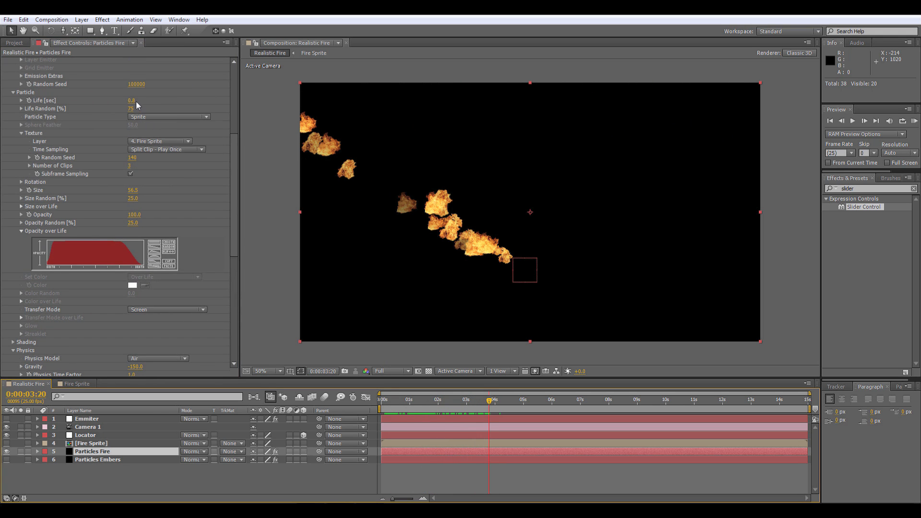
{"action": "left_click", "coordinate": [135, 100]}
{"action": "type", "text": "0.8"}
{"action": "key", "text": "Tab"}
{"action": "type", "text": "25"}
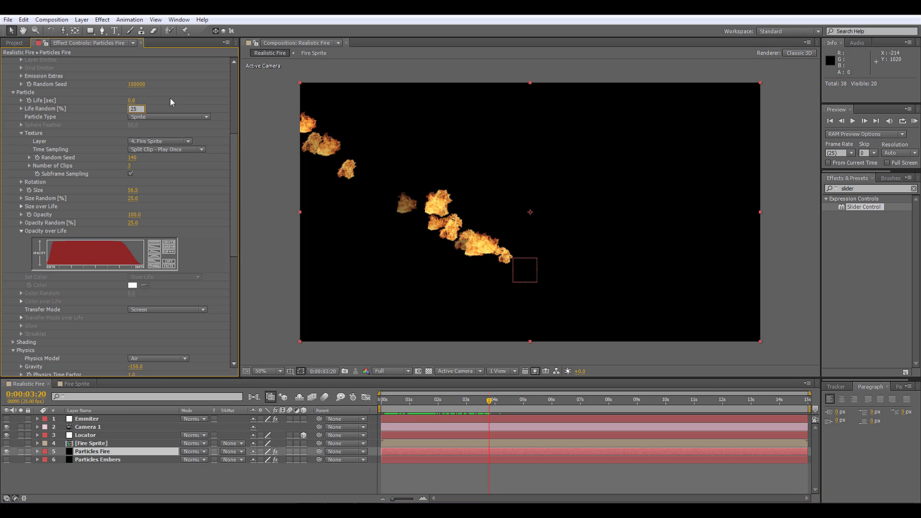
{"action": "key", "text": "Return"}
{"action": "left_click", "coordinate": [133, 100]}
{"action": "type", "text": "0.5"}
{"action": "key", "text": "Return"}
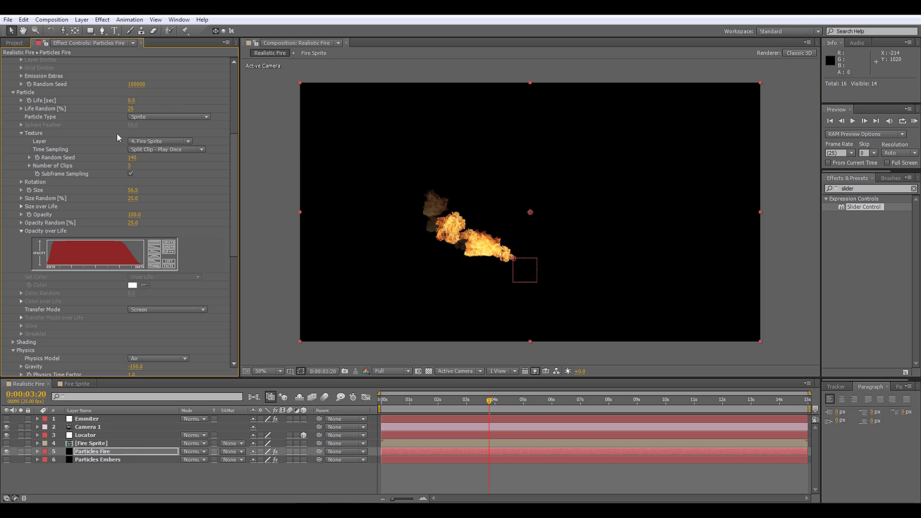
- Set the fire particles' Random Rotation to 100 and Random Speed Rotate to 0.1, and scrub from the start to 0:00:06:23
{"action": "left_click", "coordinate": [21, 182]}
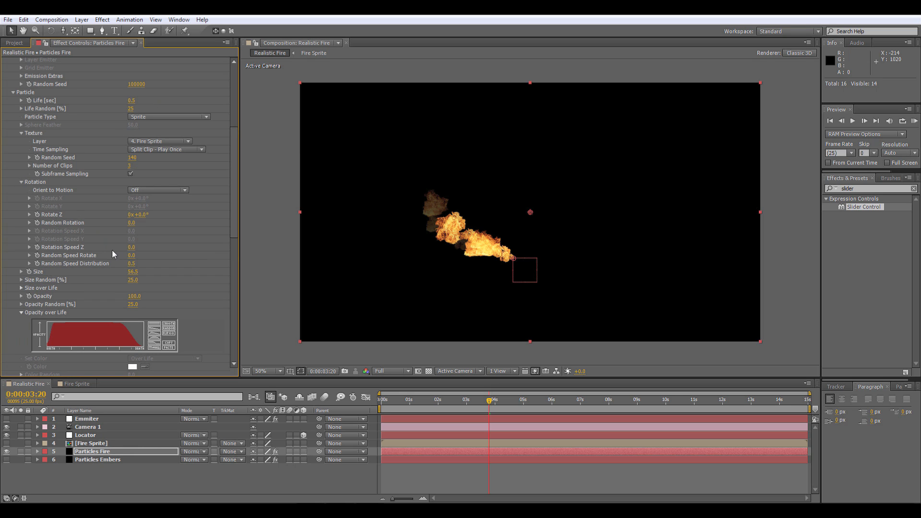
{"action": "left_click_drag", "start_coordinate": [131, 224], "coordinate": [280, 208]}
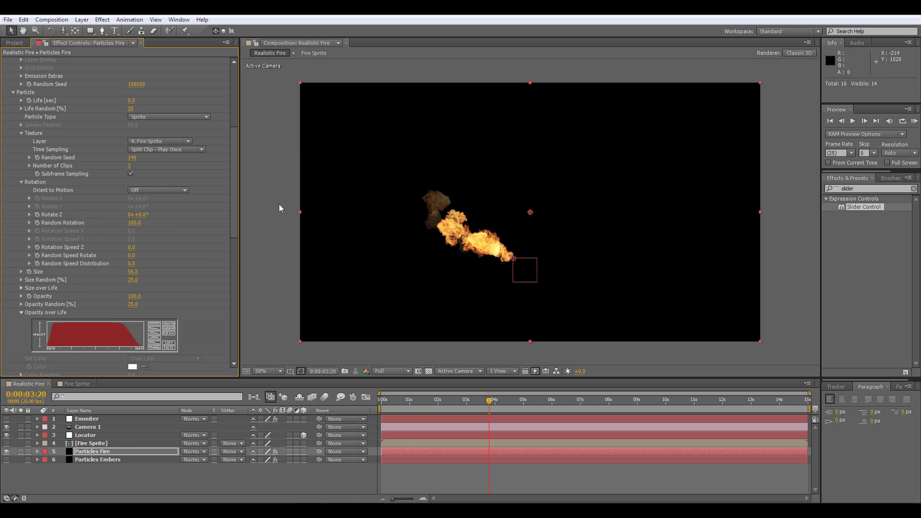
{"action": "left_click", "coordinate": [131, 256]}
{"action": "key", "text": "Return"}
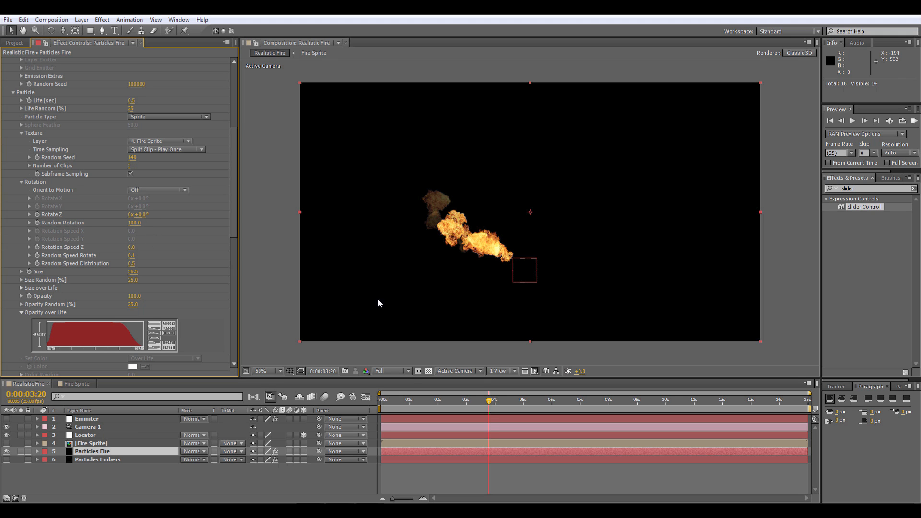
{"action": "left_click_drag", "start_coordinate": [385, 402], "coordinate": [578, 356]}
- Change the fire particles' Transfer Mode to Normal and scrub the early part of the timeline to check the trail
{"action": "scroll", "coordinate": [185, 263], "scroll_direction": "down", "scroll_amount": 5}
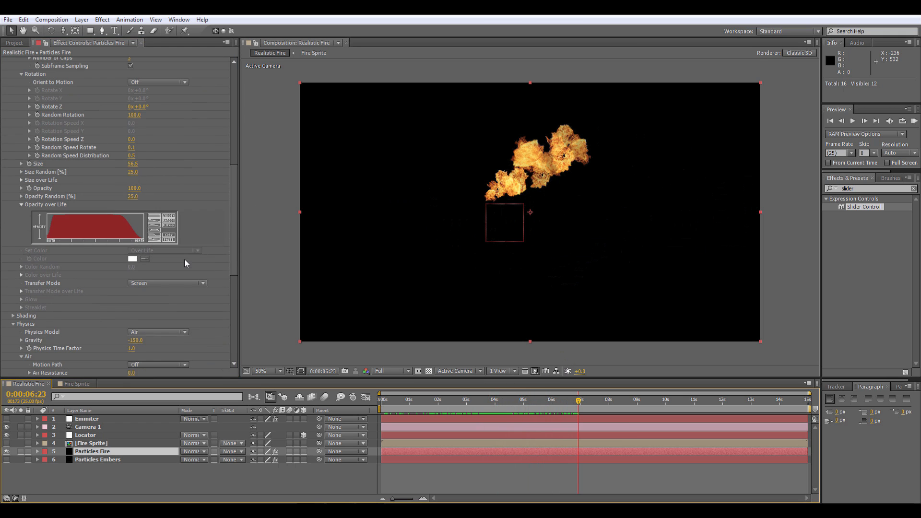
{"action": "left_click", "coordinate": [158, 283]}
{"action": "left_click", "coordinate": [157, 291]}
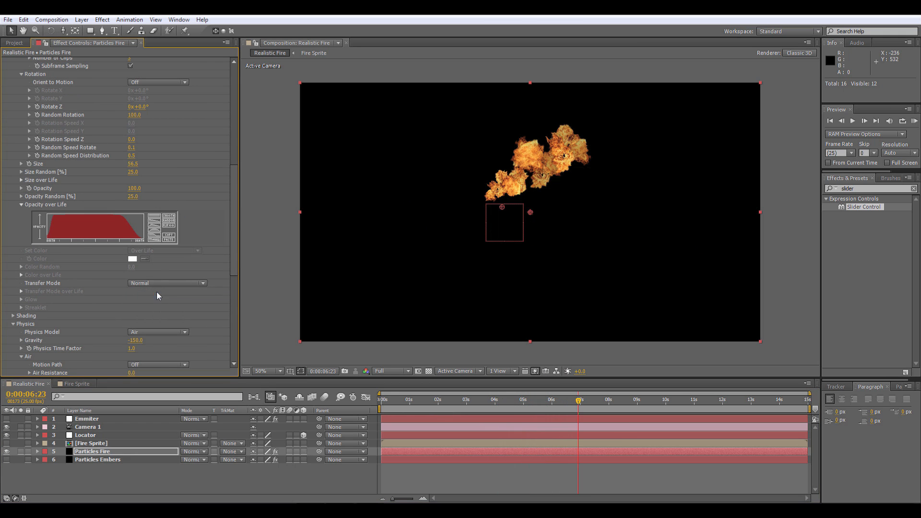
{"action": "left_click_drag", "start_coordinate": [394, 399], "coordinate": [459, 401]}
- Try a 50% life randomness for the fire particles and scrub from the start to 0:00:03:13
{"action": "scroll", "coordinate": [177, 169], "scroll_direction": "up", "scroll_amount": 7}
{"action": "scroll", "coordinate": [123, 151], "scroll_direction": "up", "scroll_amount": 5}
{"action": "left_click", "coordinate": [133, 252]}
{"action": "left_click", "coordinate": [133, 260]}
{"action": "key", "text": "Return"}
{"action": "left_click_drag", "start_coordinate": [382, 400], "coordinate": [481, 399]}
{"action": "scroll", "coordinate": [120, 307], "scroll_direction": "down", "scroll_amount": 5}
{"action": "scroll", "coordinate": [116, 292], "scroll_direction": "up", "scroll_amount": 6}
- Raise the Slider Control on the Emmiter layer to 42
{"action": "left_click", "coordinate": [96, 418]}
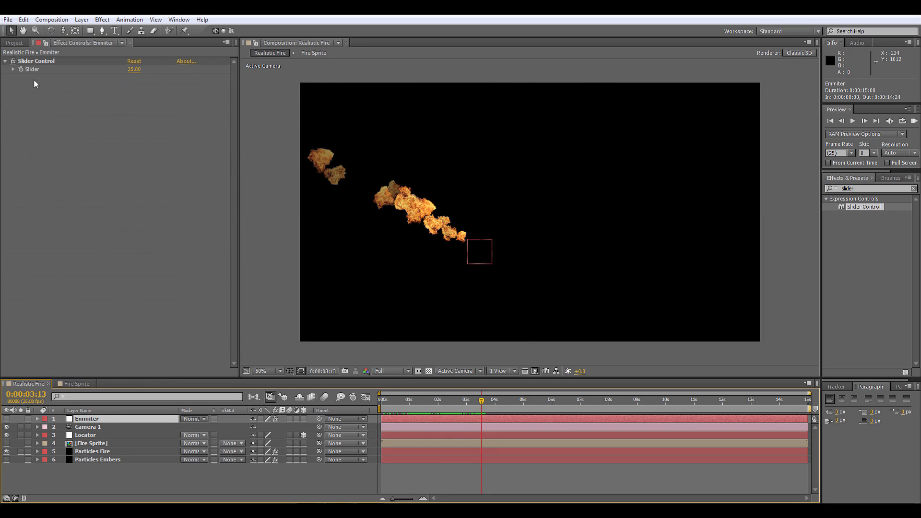
{"action": "left_click_drag", "start_coordinate": [134, 69], "coordinate": [143, 70]}
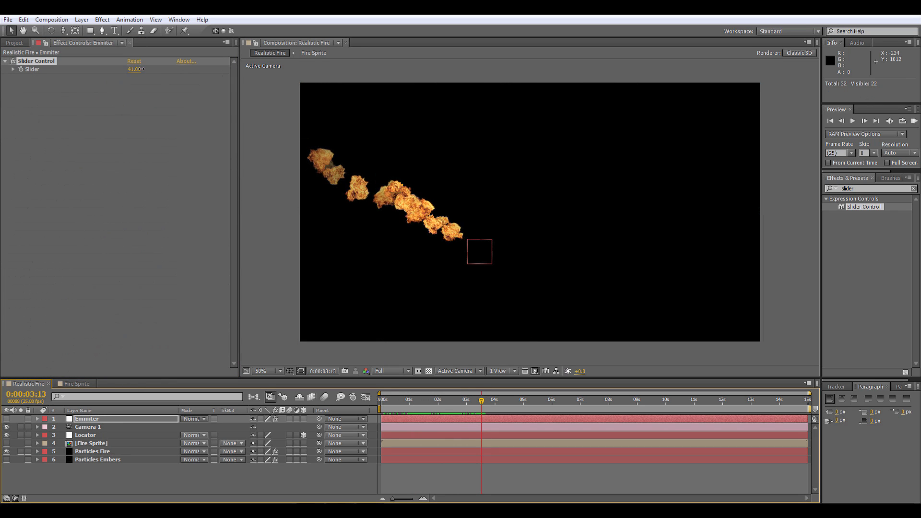
- On Particles Fire, set life randomness to 25%, try a 0.8-second life, return it to 0.5 seconds, and scrub to 0:00:03:17
{"action": "left_click", "coordinate": [92, 452]}
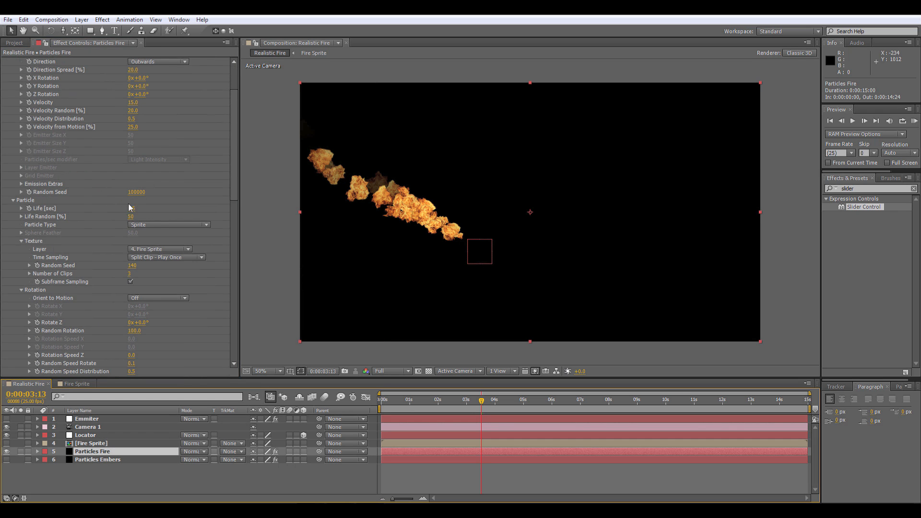
{"action": "left_click", "coordinate": [131, 216]}
{"action": "type", "text": "25"}
{"action": "left_click", "coordinate": [132, 208]}
{"action": "type", "text": "0.8"}
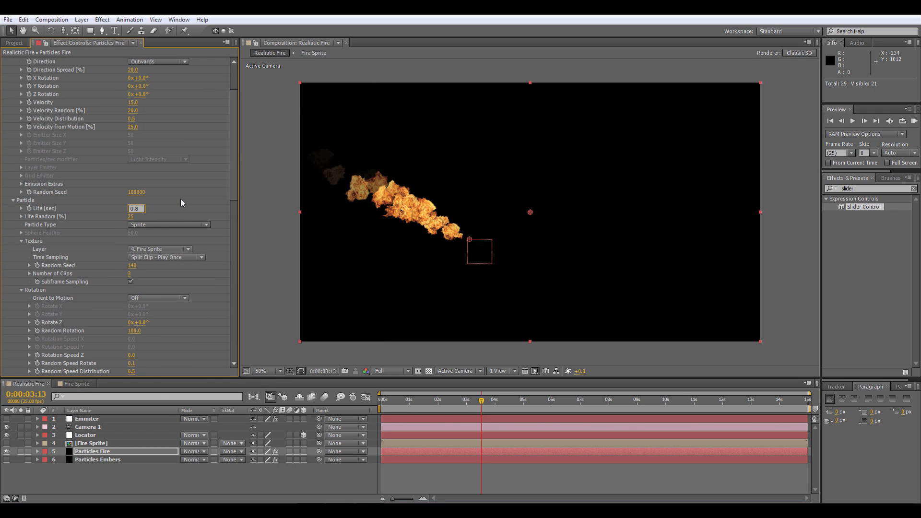
{"action": "key", "text": "Return"}
{"action": "left_click", "coordinate": [131, 208]}
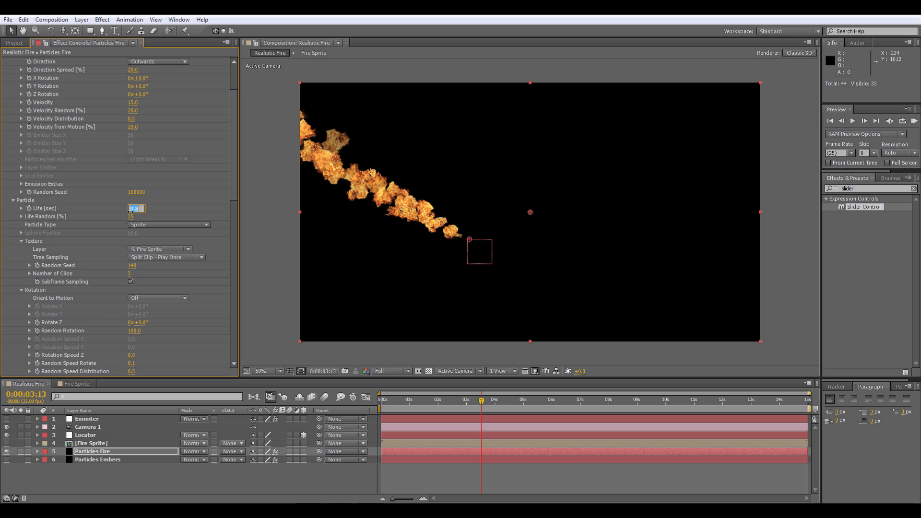
{"action": "key", "text": "Return"}
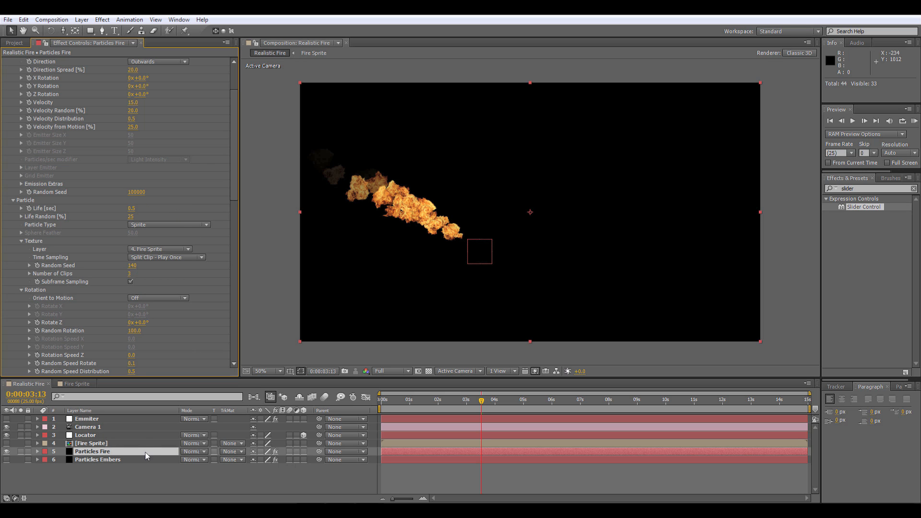
{"action": "left_click_drag", "start_coordinate": [391, 400], "coordinate": [486, 402]}
- Redraw the ends of the fire's Size over Life and Opacity over Life as steep falls near death, and scrub to 0:00:02:06
{"action": "scroll", "coordinate": [93, 248], "scroll_direction": "down", "scroll_amount": 6}
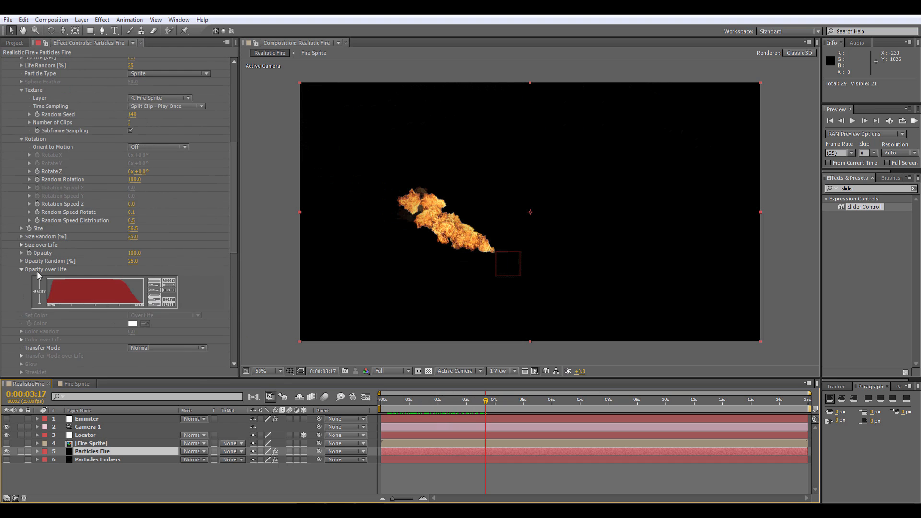
{"action": "scroll", "coordinate": [38, 272], "scroll_direction": "down", "scroll_amount": 2}
{"action": "left_click", "coordinate": [21, 201]}
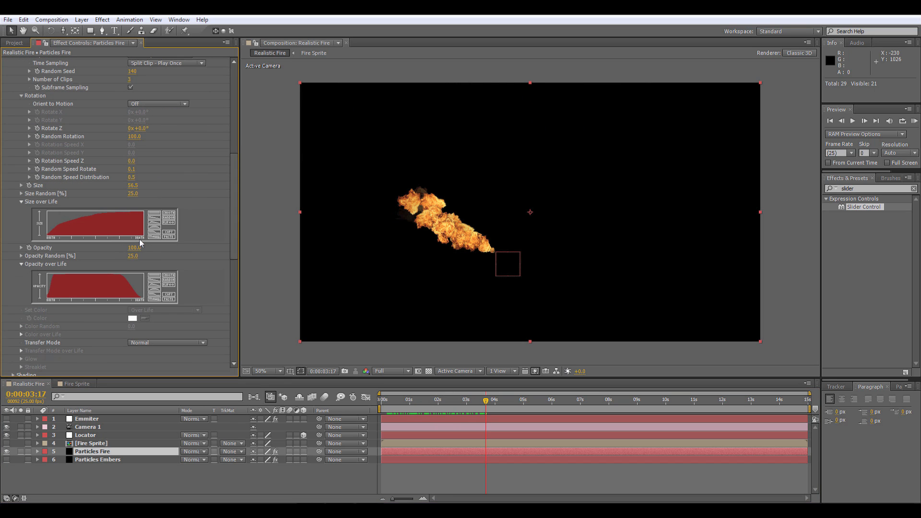
{"action": "left_click_drag", "start_coordinate": [128, 208], "coordinate": [134, 210]}
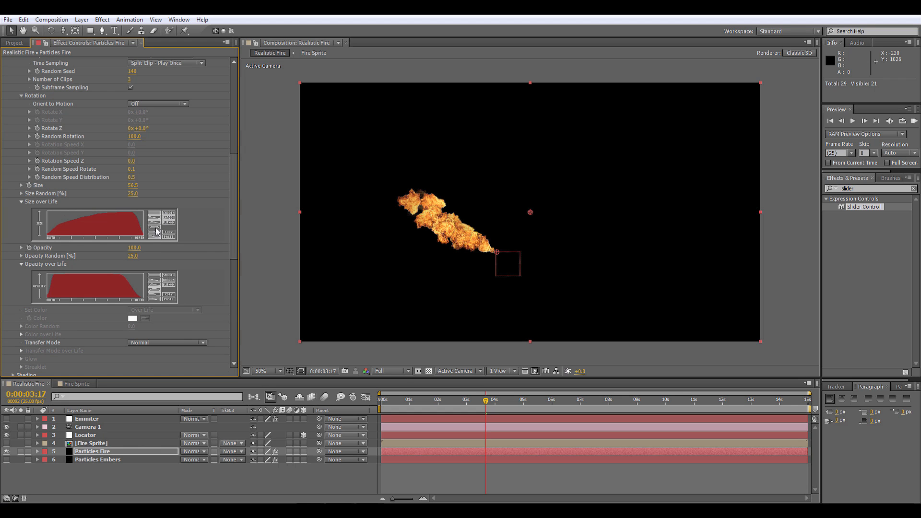
{"action": "left_click_drag", "start_coordinate": [141, 291], "coordinate": [138, 276]}
{"action": "left_click", "coordinate": [389, 400]}
{"action": "left_click_drag", "start_coordinate": [391, 401], "coordinate": [448, 396]}
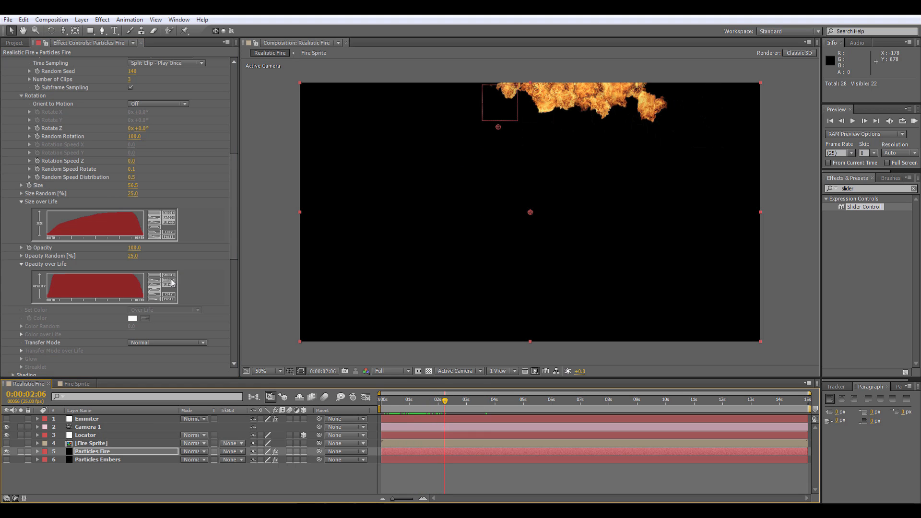
- Reshape the fire's Size over Life into a rounded plateau that rises after birth and shrinks toward death, and scrub to 0:00:03:24
{"action": "left_click_drag", "start_coordinate": [143, 236], "coordinate": [120, 210]}
{"action": "mouse_move", "coordinate": [48, 237]}
{"action": "left_mouse_down"}
{"action": "mouse_move", "coordinate": [56, 220]}
{"action": "mouse_move", "coordinate": [82, 213]}
{"action": "mouse_move", "coordinate": [139, 221]}
{"action": "left_mouse_up"}
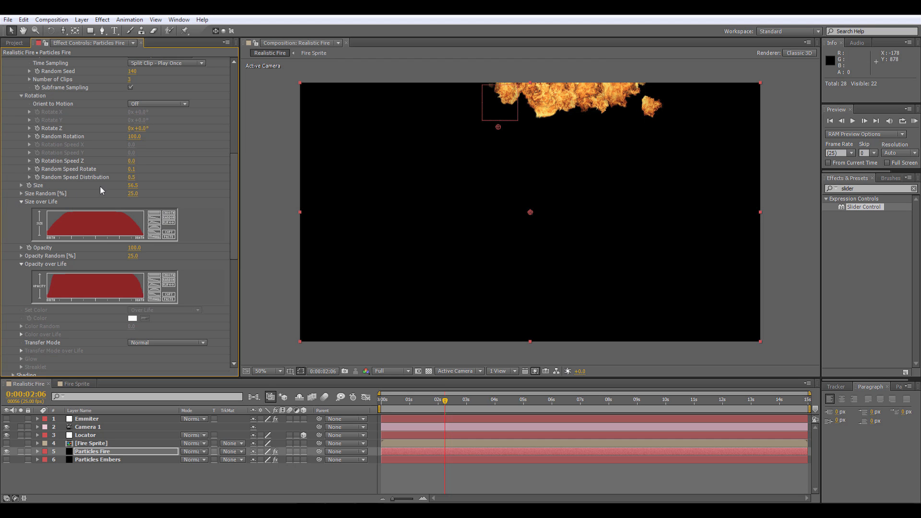
{"action": "left_click_drag", "start_coordinate": [392, 399], "coordinate": [493, 398]}
- Duplicate the Particles Fire layer
{"action": "left_click", "coordinate": [98, 469]}
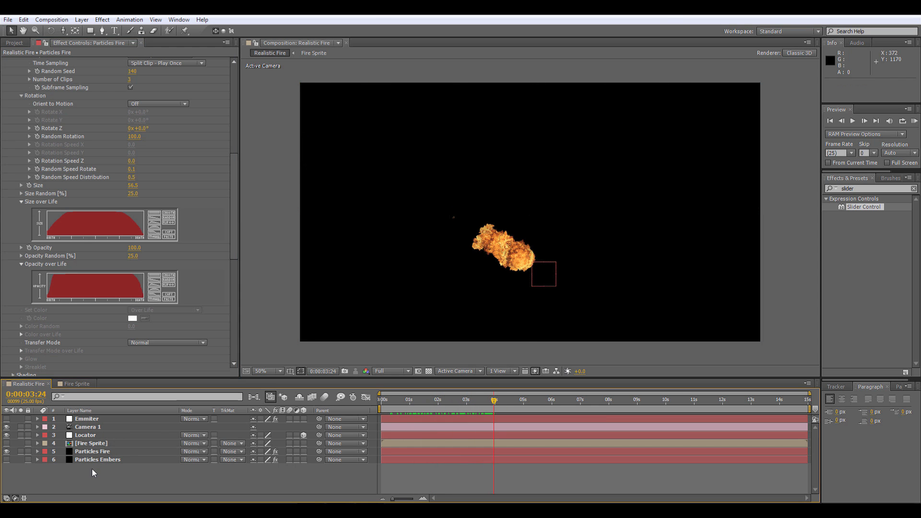
{"action": "right_click", "coordinate": [88, 470]}
{"action": "left_click", "coordinate": [63, 466]}
{"action": "left_click", "coordinate": [95, 453]}
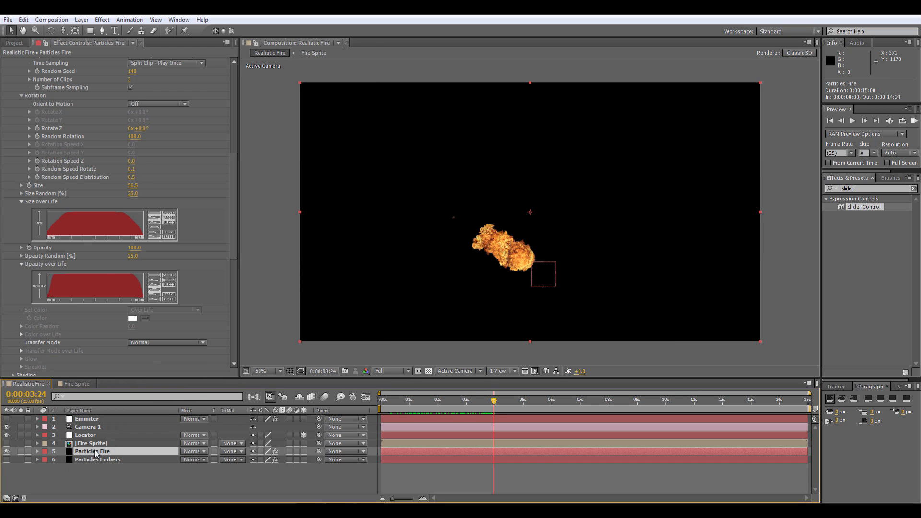
{"action": "key", "text": "ctrl+d"}
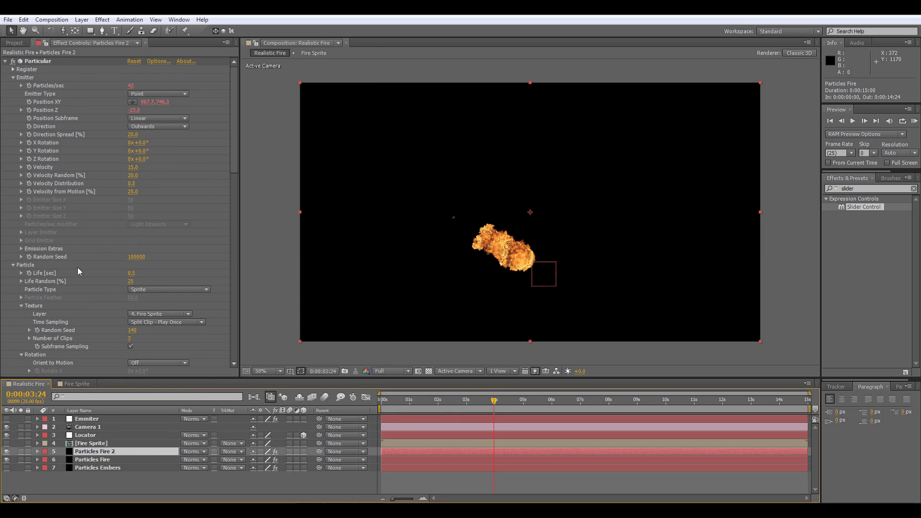
- Add Smoke_Sprite.tif to the Realistic Fire composition above the Fire Sprite layer and hide it
{"action": "left_click", "coordinate": [159, 313]}
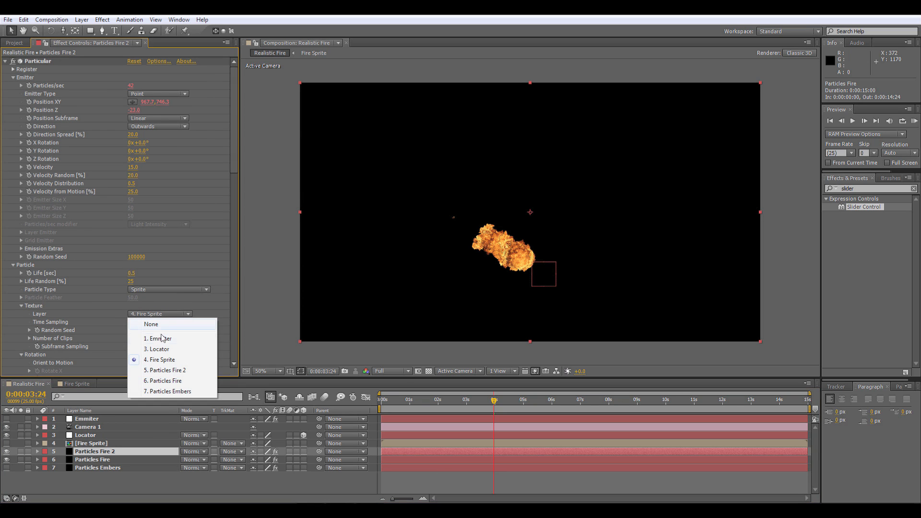
{"action": "left_click", "coordinate": [15, 43]}
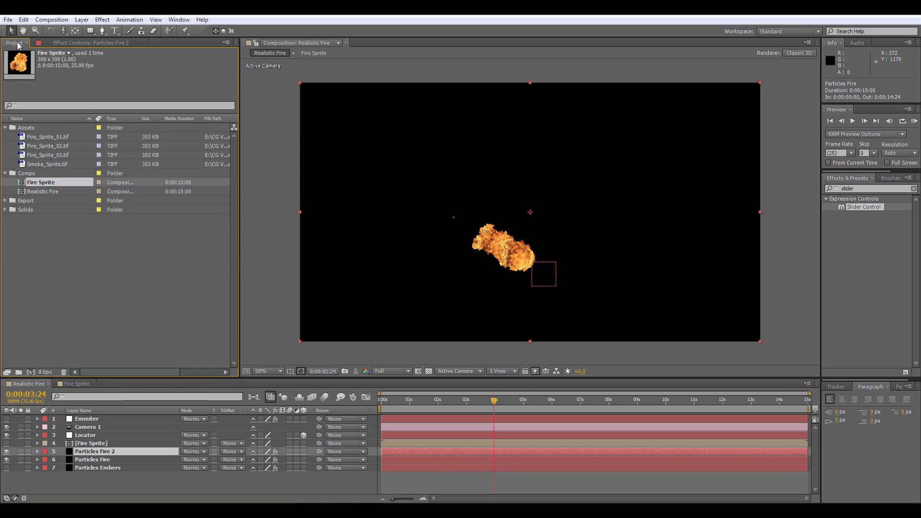
{"action": "left_click_drag", "start_coordinate": [56, 166], "coordinate": [101, 443]}
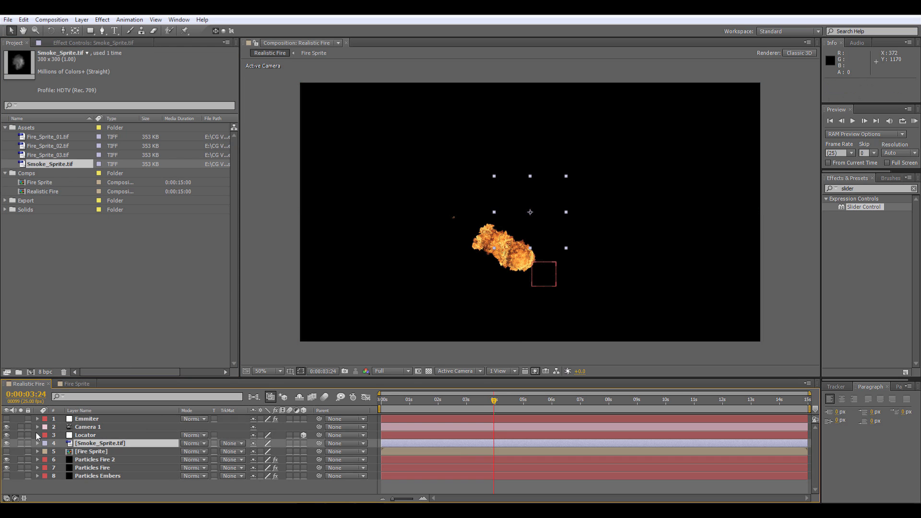
{"action": "left_click", "coordinate": [6, 443]}
- Rename the duplicated fire particle layer as Particles Smoke
{"action": "left_click", "coordinate": [101, 460]}
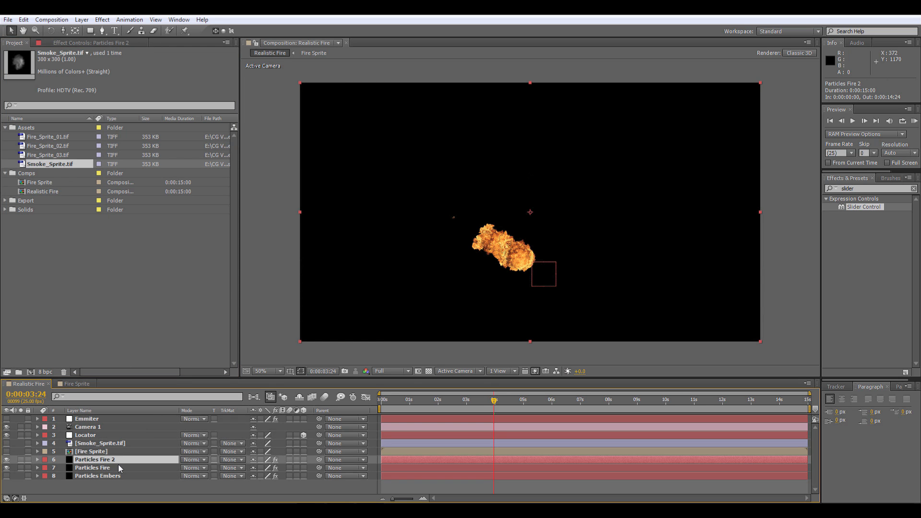
{"action": "key", "text": "Return"}
{"action": "key", "text": "BackSpace"}
{"action": "key", "text": "BackSpace"}
{"action": "key", "text": "BackSpace"}
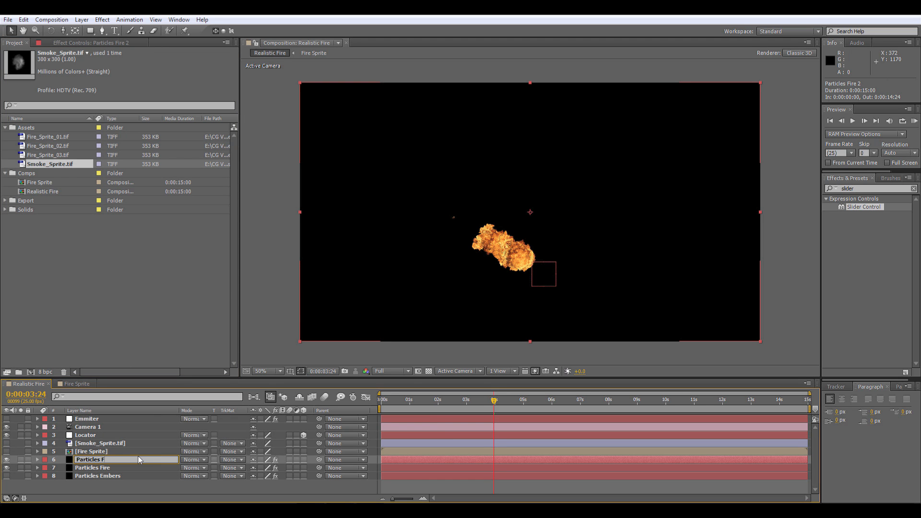
{"action": "key", "text": "Return"}
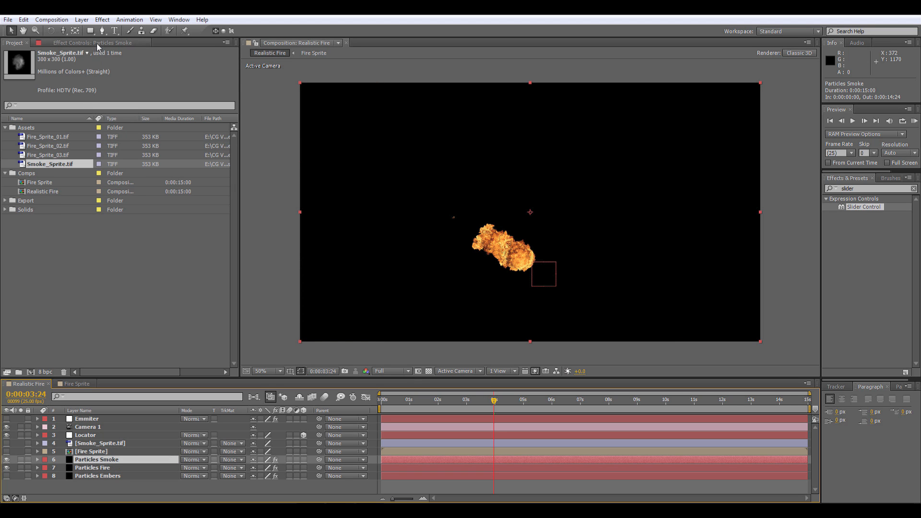
- Texture the Particles Smoke particles with the Smoke_Sprite.tif layer and set time sampling to Start at Birth - Play Once
{"action": "left_click", "coordinate": [97, 42]}
{"action": "left_click", "coordinate": [156, 314]}
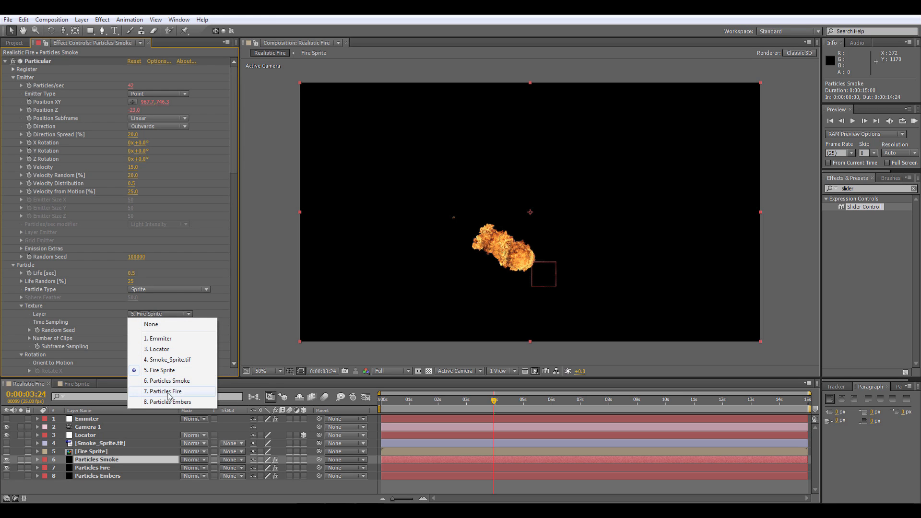
{"action": "left_click", "coordinate": [169, 360]}
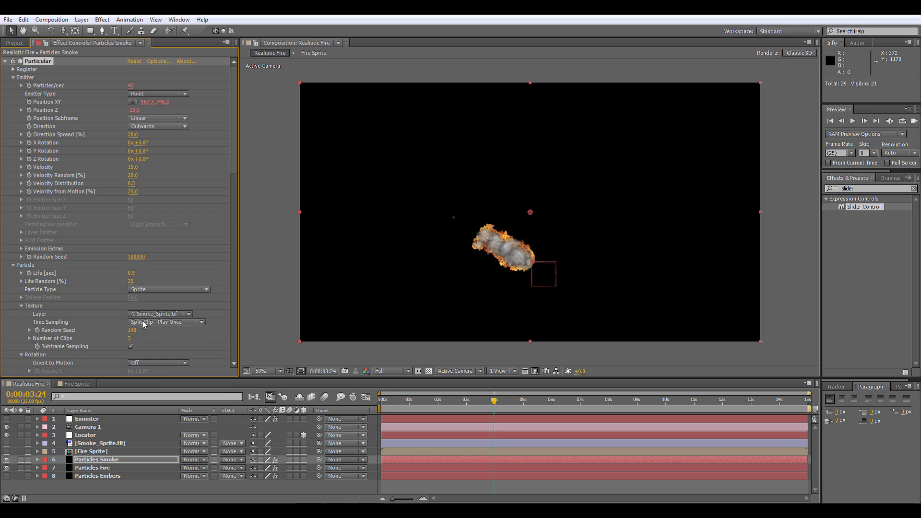
{"action": "left_click", "coordinate": [144, 322]}
{"action": "left_click", "coordinate": [156, 344]}
- Redraw the smoke's Size over Life as a curve growing to full size and its Opacity over Life as a gradual fade-out
{"action": "scroll", "coordinate": [102, 303], "scroll_direction": "down", "scroll_amount": 10}
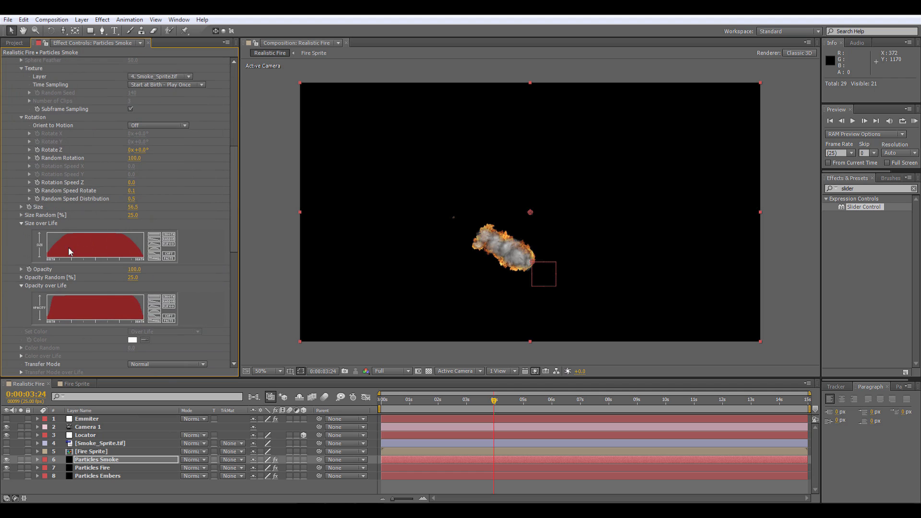
{"action": "mouse_move", "coordinate": [51, 260]}
{"action": "left_mouse_down"}
{"action": "mouse_move", "coordinate": [65, 241]}
{"action": "mouse_move", "coordinate": [41, 260]}
{"action": "mouse_move", "coordinate": [144, 226]}
{"action": "mouse_move", "coordinate": [64, 249]}
{"action": "mouse_move", "coordinate": [45, 265]}
{"action": "mouse_move", "coordinate": [54, 249]}
{"action": "mouse_move", "coordinate": [90, 235]}
{"action": "mouse_move", "coordinate": [147, 226]}
{"action": "mouse_move", "coordinate": [94, 231]}
{"action": "mouse_move", "coordinate": [47, 254]}
{"action": "mouse_move", "coordinate": [99, 231]}
{"action": "left_mouse_up"}
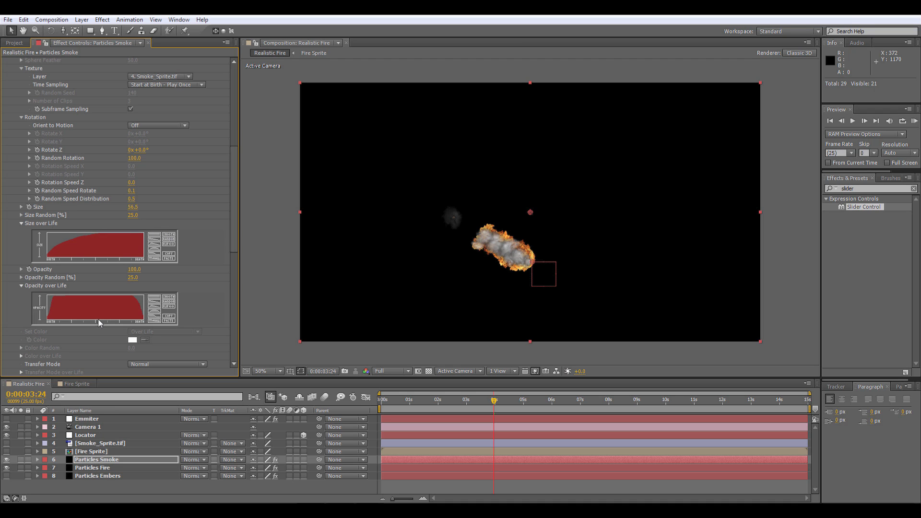
{"action": "left_click", "coordinate": [154, 305]}
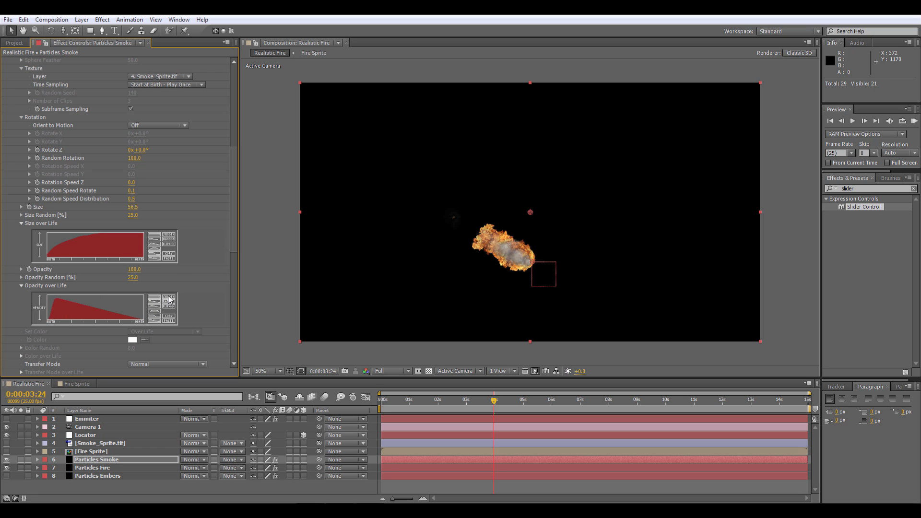
- Set the smoke particles' Opacity to 15
{"action": "key", "text": "BackSpace"}
{"action": "key", "text": "BackSpace"}
{"action": "type", "text": "15"}
{"action": "key", "text": "Return"}
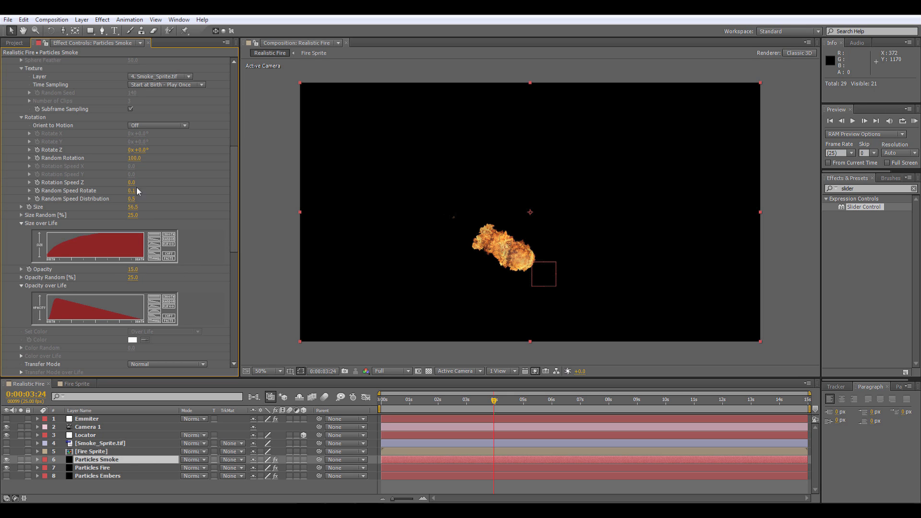
- Increase the smoke particles' Size to 120.5 and their Life to 1.0 second
{"action": "left_click_drag", "start_coordinate": [132, 207], "coordinate": [158, 200]}
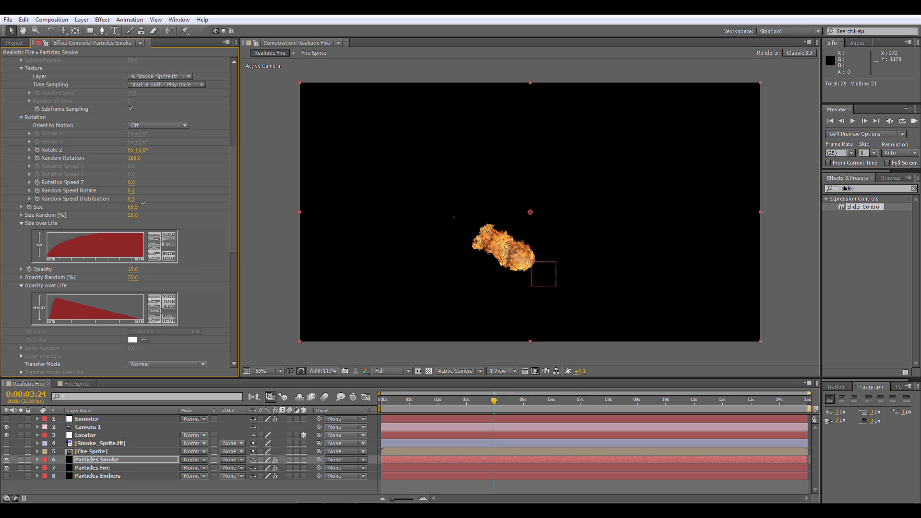
{"action": "scroll", "coordinate": [116, 131], "scroll_direction": "up", "scroll_amount": 3}
{"action": "left_click_drag", "start_coordinate": [130, 122], "coordinate": [163, 116]}
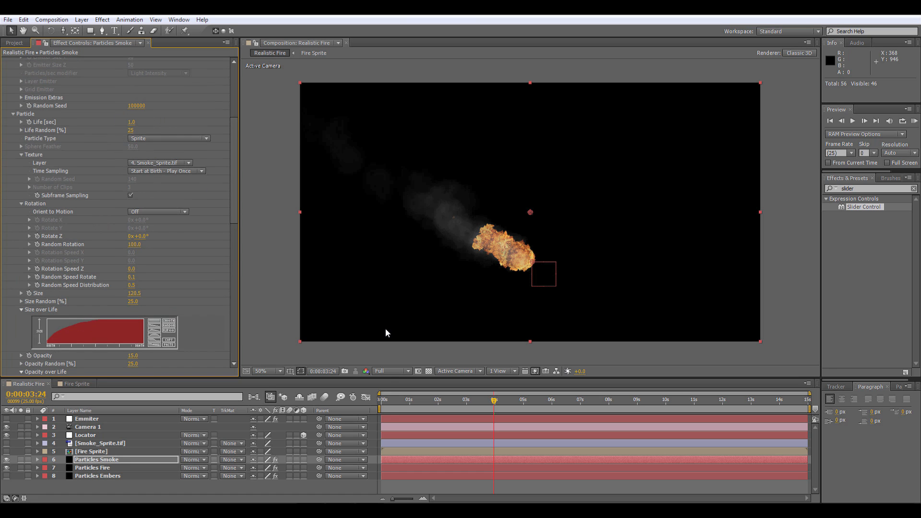
- Move Particles Smoke to the bottom of the layer stack and hide Particles Fire to preview the smoke trail alone
{"action": "left_click_drag", "start_coordinate": [103, 461], "coordinate": [104, 480]}
{"action": "left_click_drag", "start_coordinate": [393, 399], "coordinate": [411, 394]}
{"action": "left_click", "coordinate": [7, 459]}
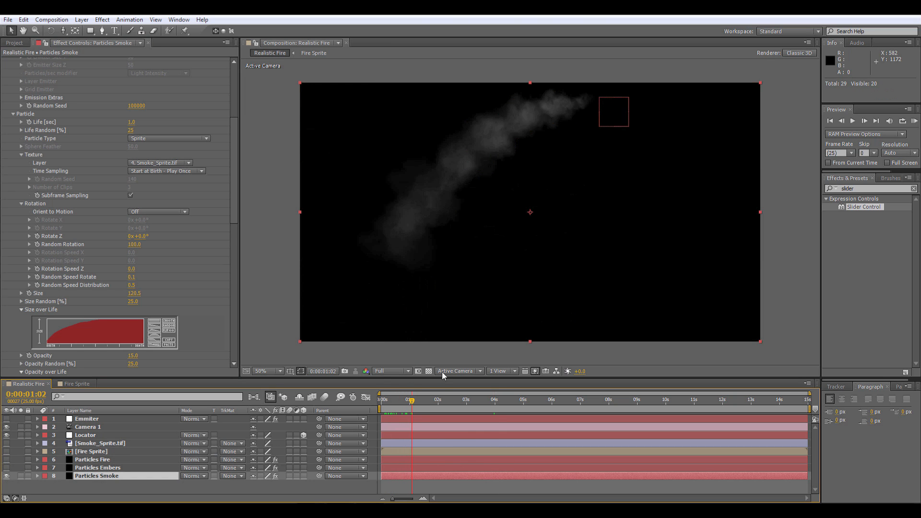
{"action": "key", "text": "space"}
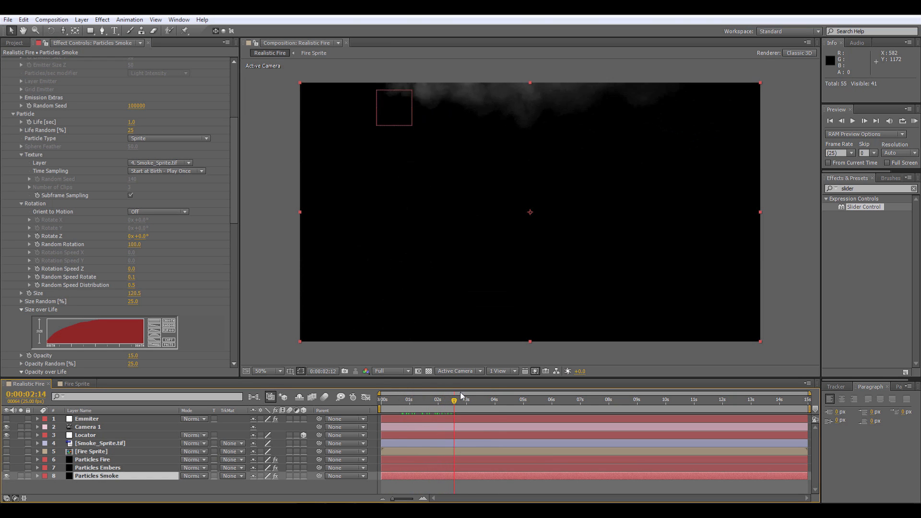
- Set the Gravity of the smoke particles to -100 and of the fire particles to -200
{"action": "scroll", "coordinate": [139, 218], "scroll_direction": "down", "scroll_amount": 8}
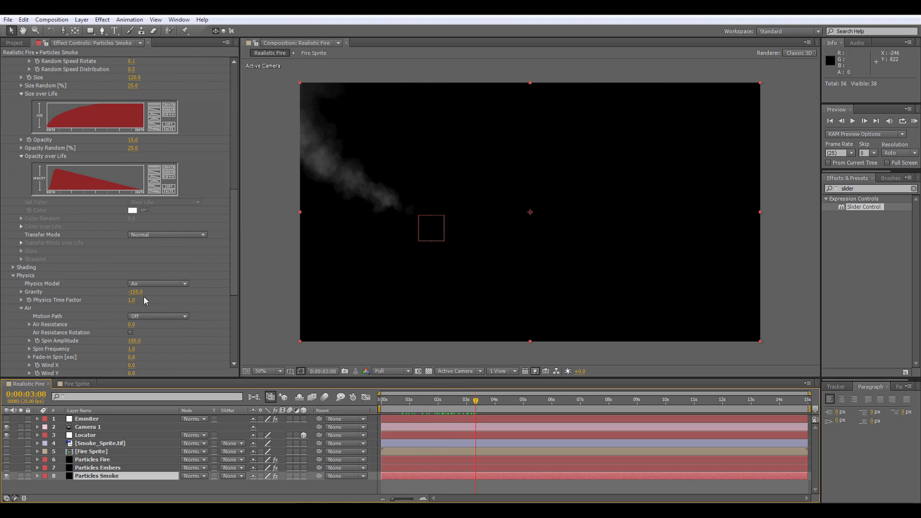
{"action": "left_click", "coordinate": [138, 293]}
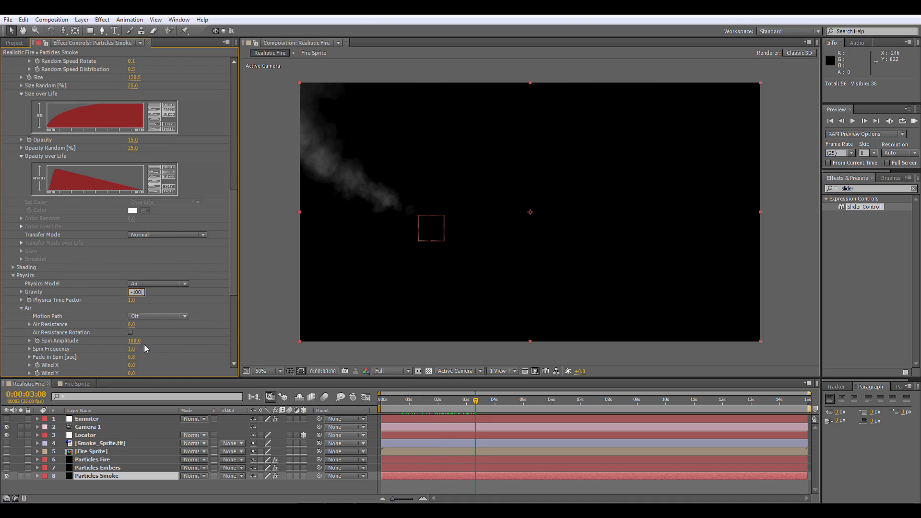
{"action": "left_click", "coordinate": [108, 460]}
{"action": "scroll", "coordinate": [150, 272], "scroll_direction": "down", "scroll_amount": 5}
{"action": "scroll", "coordinate": [168, 252], "scroll_direction": "down", "scroll_amount": 4}
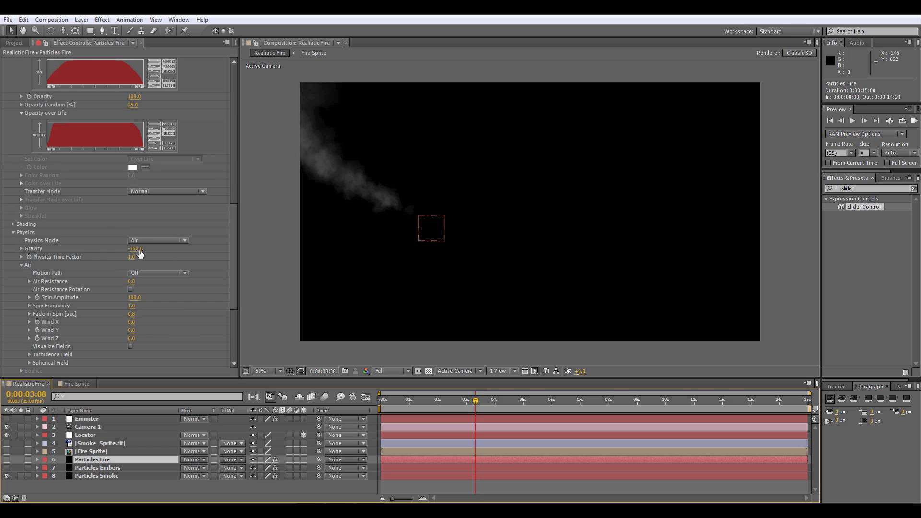
{"action": "left_click", "coordinate": [139, 249]}
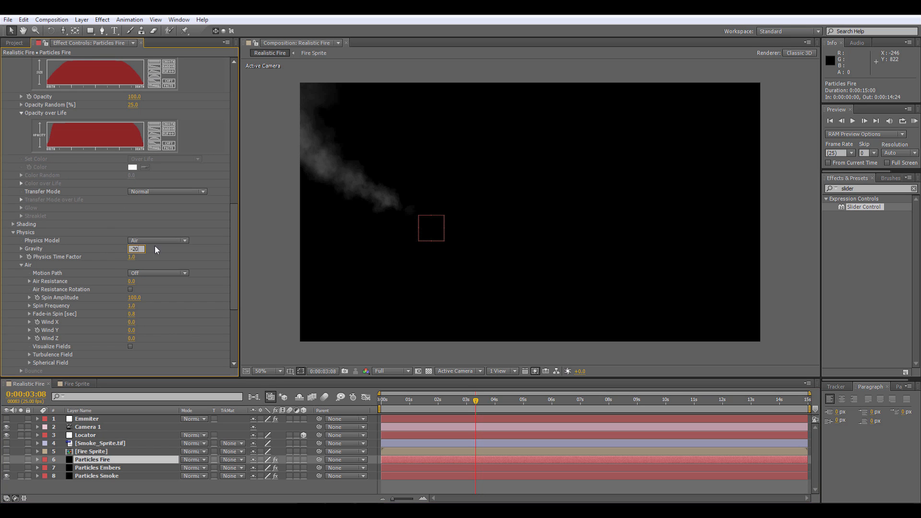
- Make Particles Fire and Particles Embers visible and play through the combined fire, ember and smoke trail
{"action": "left_click", "coordinate": [6, 461]}
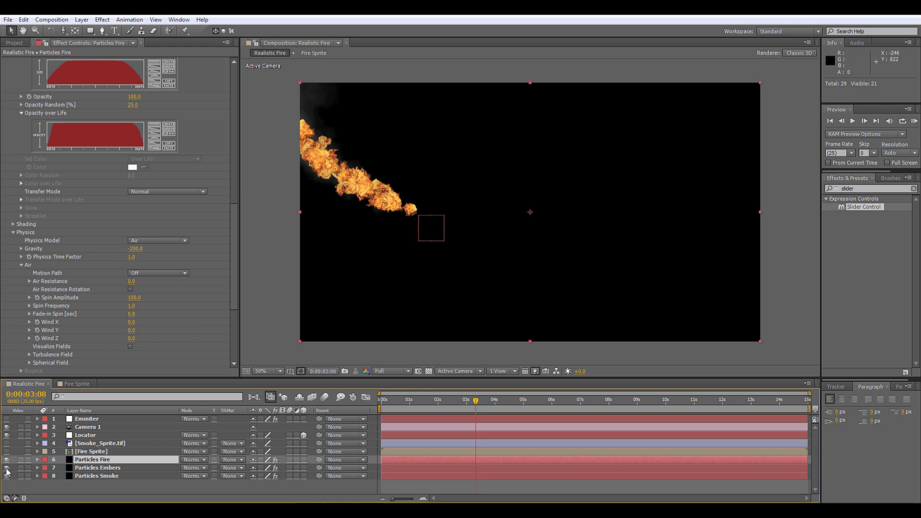
{"action": "left_click", "coordinate": [384, 401]}
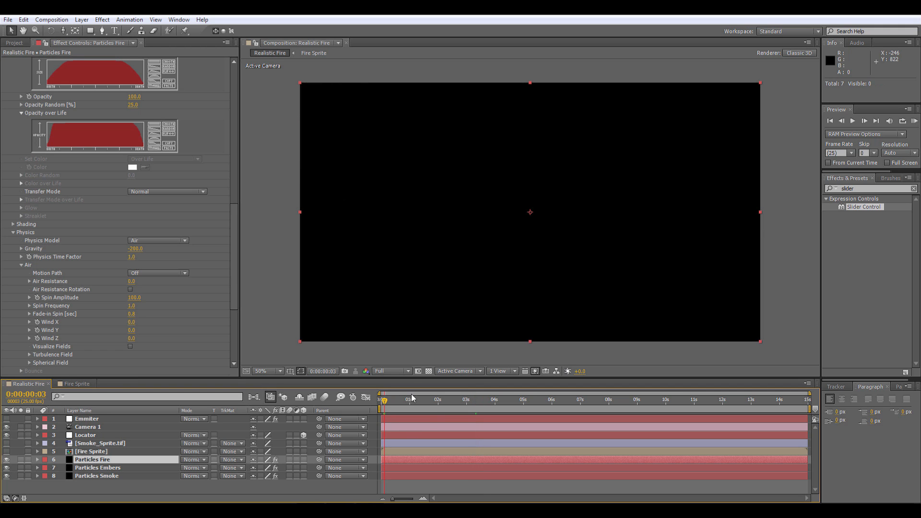
{"action": "left_click_drag", "start_coordinate": [391, 404], "coordinate": [462, 394]}
{"action": "key", "text": "space"}
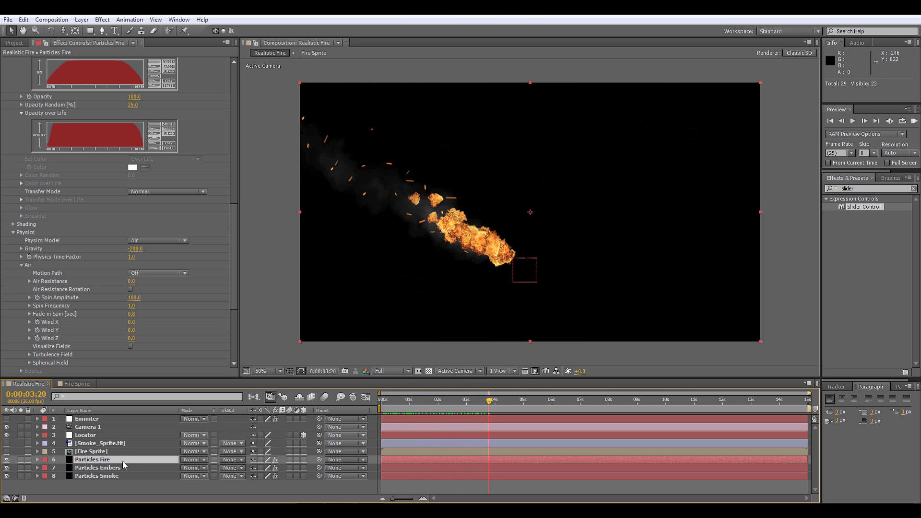
- On Particles Embers, set the Spin Amplitude to 100 and Velocity from Motion to 20%
{"action": "left_click", "coordinate": [108, 468]}
{"action": "scroll", "coordinate": [131, 262], "scroll_direction": "down", "scroll_amount": 5}
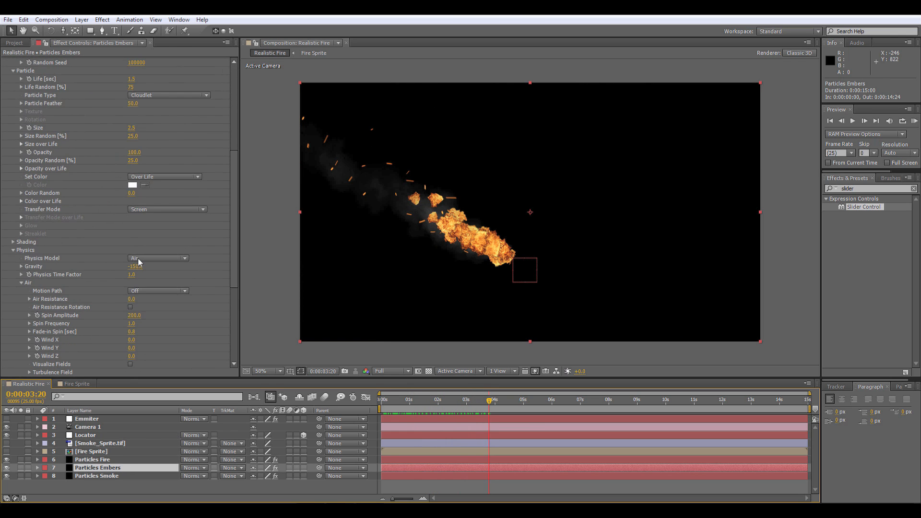
{"action": "left_click", "coordinate": [135, 316]}
{"action": "type", "text": "100"}
{"action": "key", "text": "Return"}
{"action": "scroll", "coordinate": [170, 288], "scroll_direction": "up", "scroll_amount": 5}
{"action": "scroll", "coordinate": [164, 267], "scroll_direction": "up", "scroll_amount": 2}
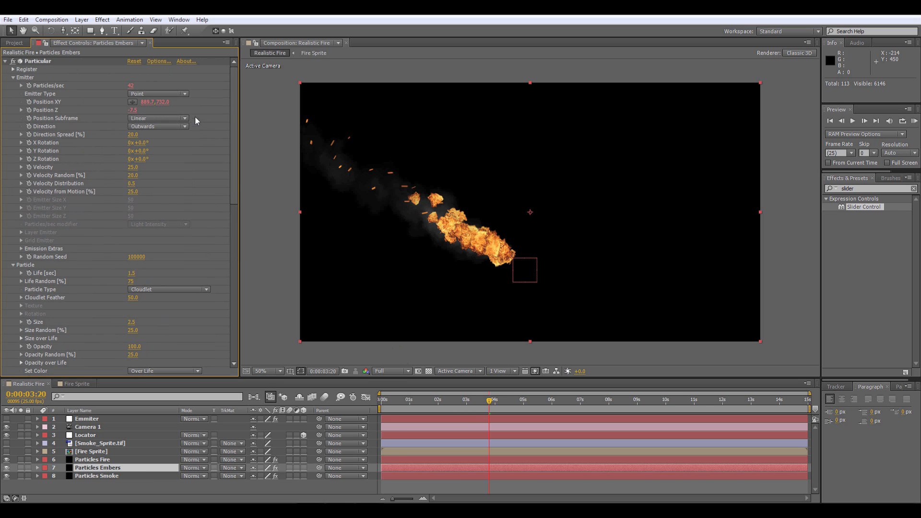
{"action": "left_click_drag", "start_coordinate": [394, 403], "coordinate": [496, 379]}
{"action": "left_click", "coordinate": [139, 193]}
{"action": "type", "text": "20"}
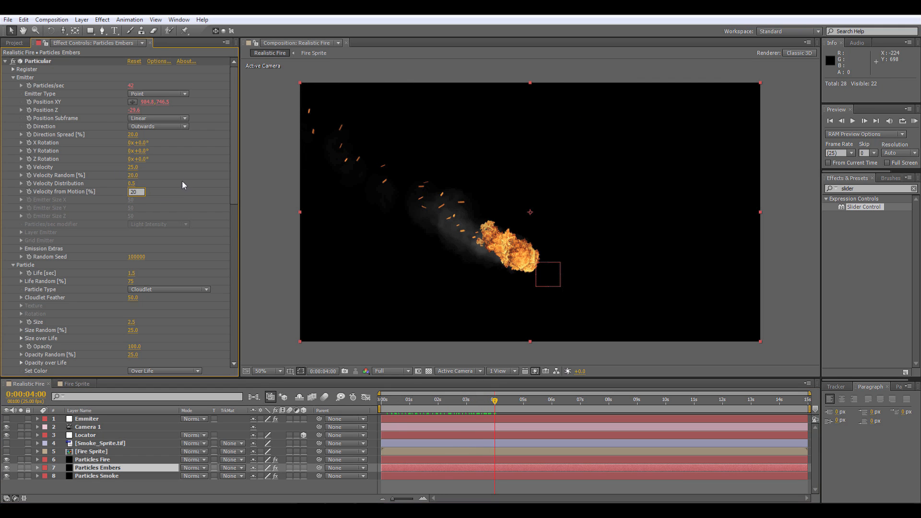
{"action": "key", "text": "Return"}
- Set the embers' Life to 1.0 second, Life Random to 65%, Size to 2.0 and Gravity to -100
{"action": "scroll", "coordinate": [159, 281], "scroll_direction": "down", "scroll_amount": 4}
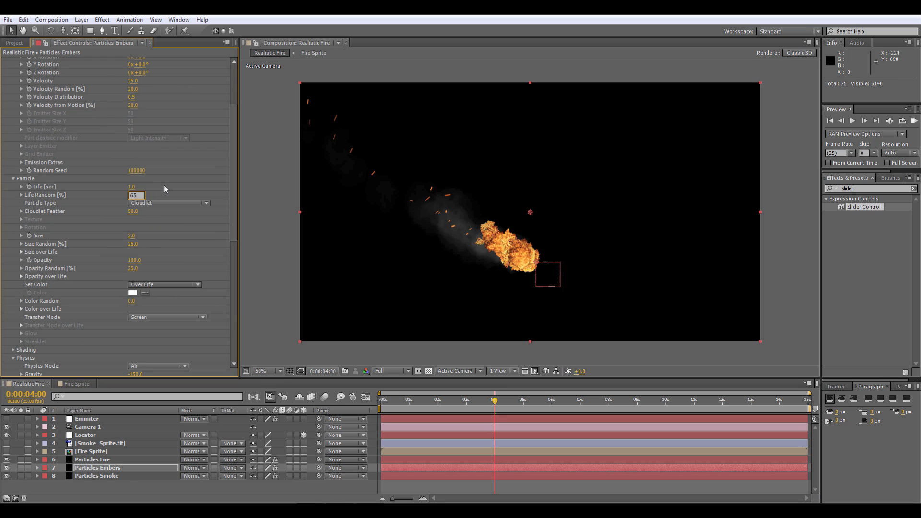
{"action": "scroll", "coordinate": [171, 251], "scroll_direction": "down", "scroll_amount": 8}
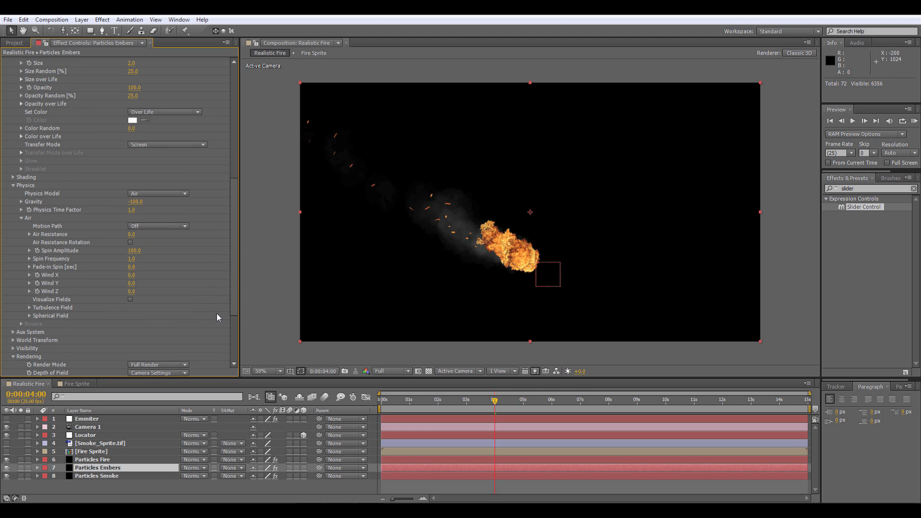
{"action": "left_click_drag", "start_coordinate": [403, 399], "coordinate": [523, 379]}
- Set the fire particles' Gravity to -250 and run a RAM preview of the trail
{"action": "left_click", "coordinate": [105, 460]}
{"action": "scroll", "coordinate": [159, 287], "scroll_direction": "down", "scroll_amount": 5}
{"action": "scroll", "coordinate": [149, 259], "scroll_direction": "down", "scroll_amount": 5}
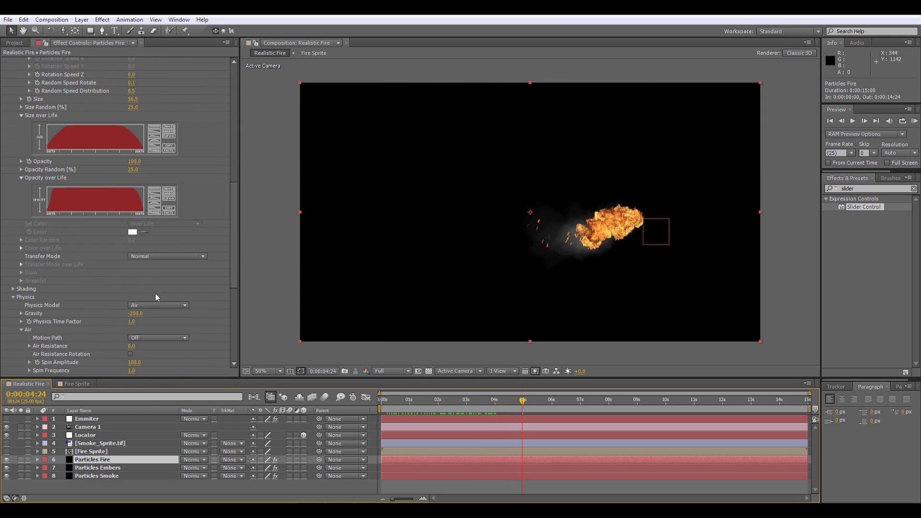
{"action": "left_click", "coordinate": [136, 314]}
{"action": "key", "text": "Return"}
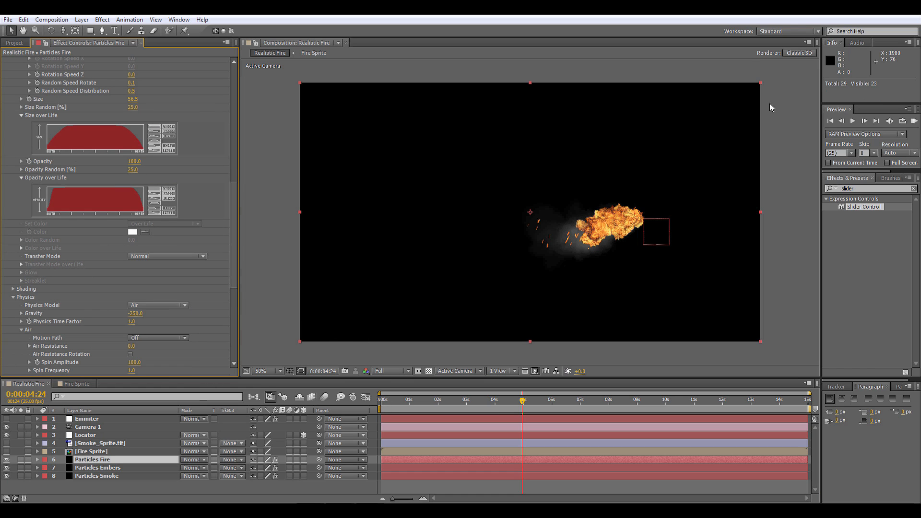
{"action": "left_click", "coordinate": [914, 121]}
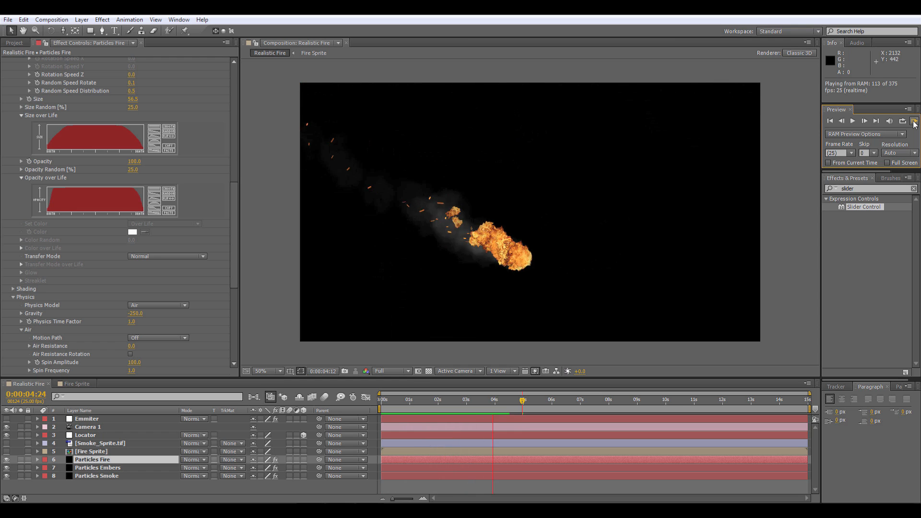
{"action": "key", "text": "space"}
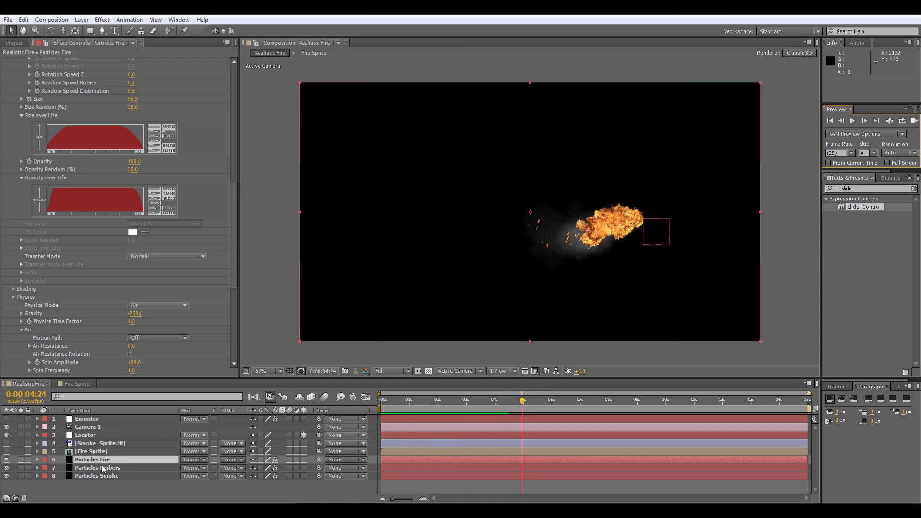
- Try a Spin Frequency of 2 on the embers and preview them with Particles Fire hidden
{"action": "left_click", "coordinate": [98, 467]}
{"action": "scroll", "coordinate": [114, 278], "scroll_direction": "down", "scroll_amount": 1}
{"action": "scroll", "coordinate": [152, 253], "scroll_direction": "down", "scroll_amount": 3}
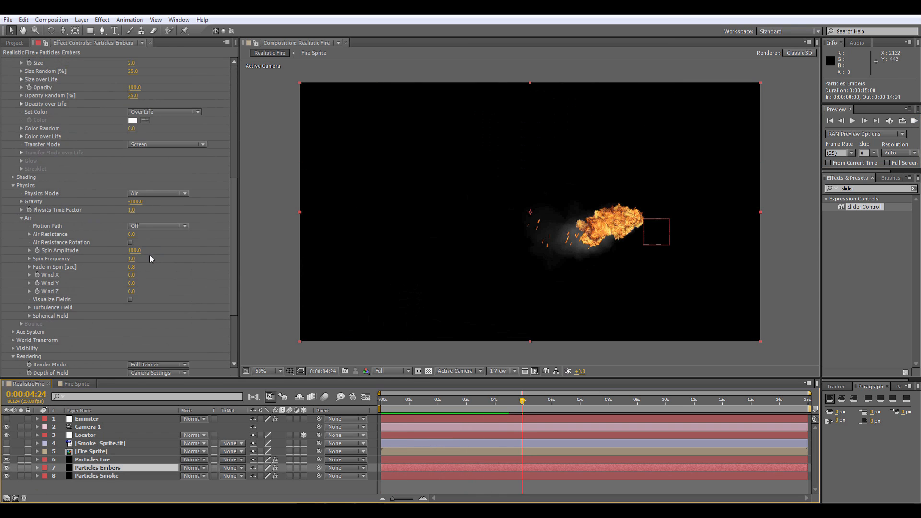
{"action": "left_click", "coordinate": [131, 259]}
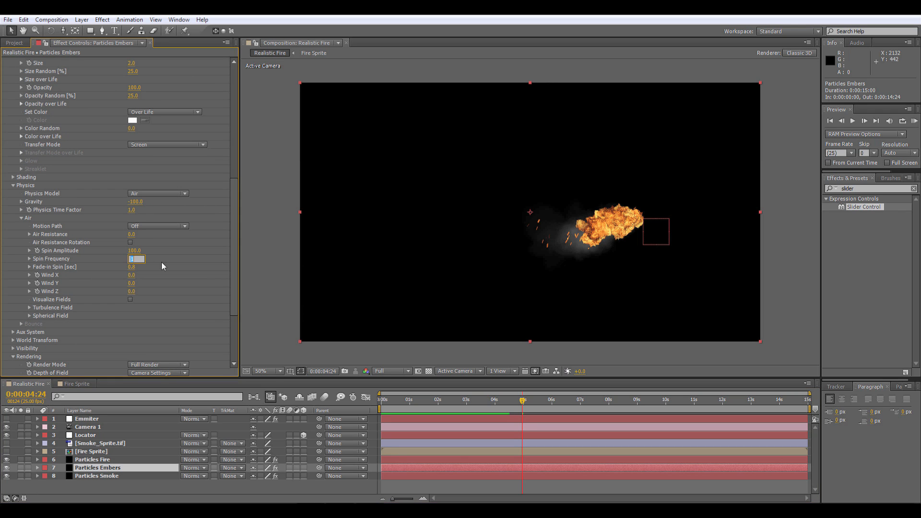
{"action": "left_click", "coordinate": [6, 459]}
{"action": "left_click", "coordinate": [915, 123]}
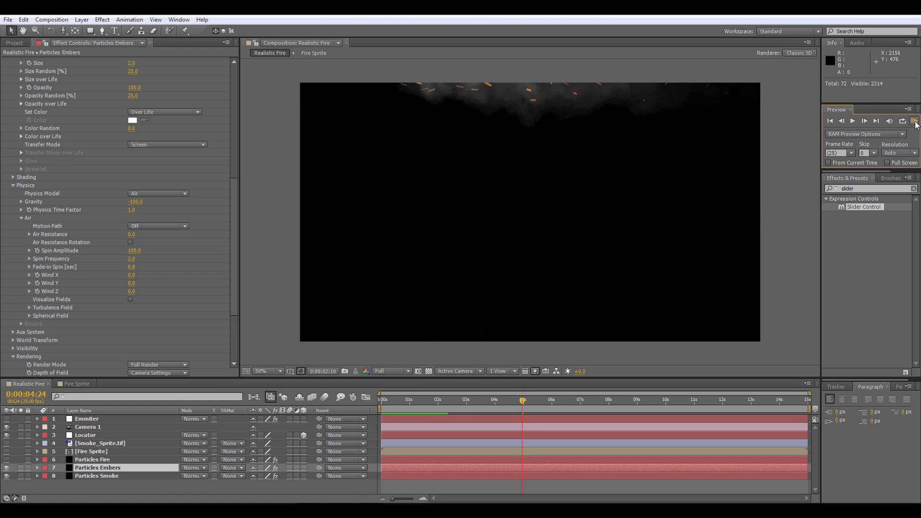
{"action": "key", "text": "space"}
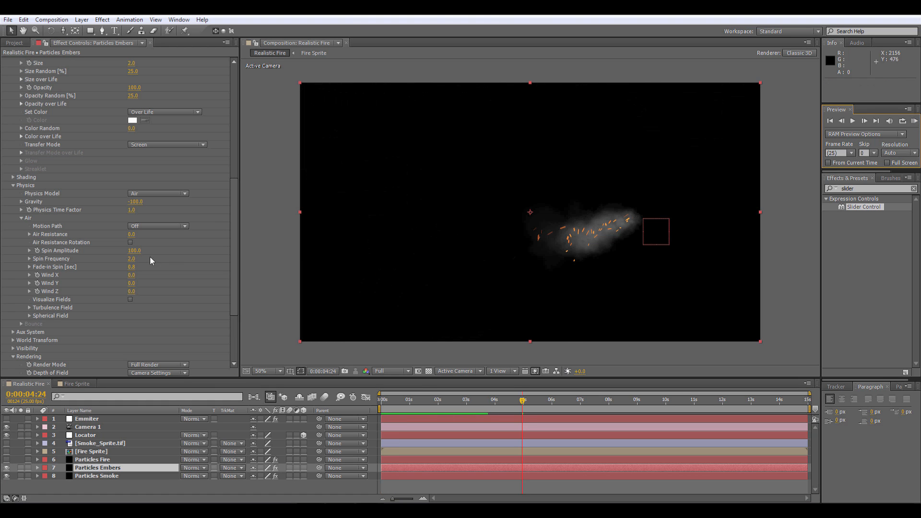
- Set the embers' Spin Frequency to 1, Spin Amplitude to 150 and Fade-in Spin to 0.5 seconds
{"action": "left_click", "coordinate": [132, 258]}
{"action": "type", "text": "1"}
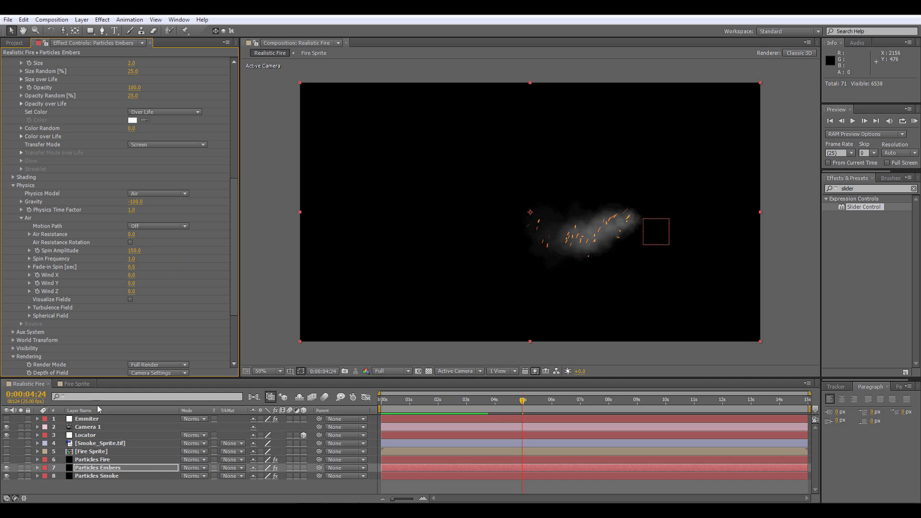
- Set the Spin Amplitude of Particles Fire to 150 and RAM preview the embers and smoke
{"action": "left_click", "coordinate": [92, 461]}
{"action": "scroll", "coordinate": [163, 243], "scroll_direction": "down", "scroll_amount": 5}
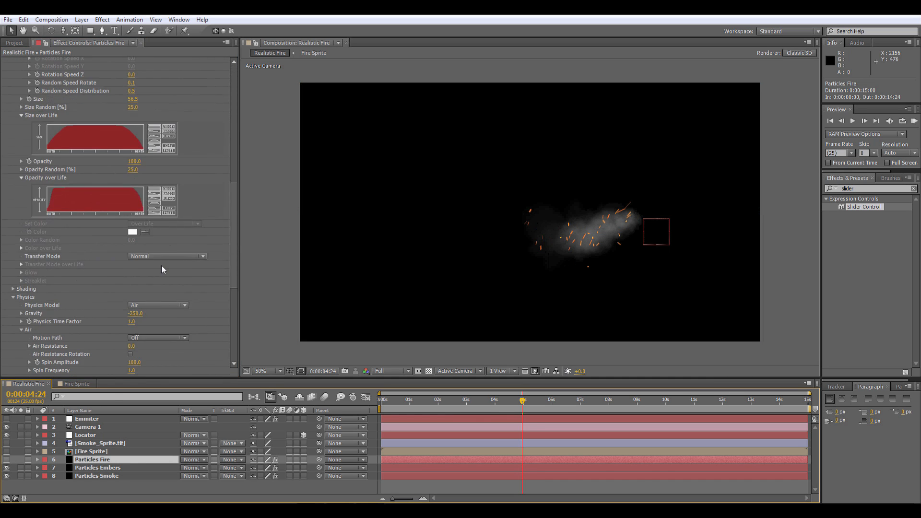
{"action": "left_click", "coordinate": [133, 297]}
{"action": "type", "text": "150"}
{"action": "key", "text": "Return"}
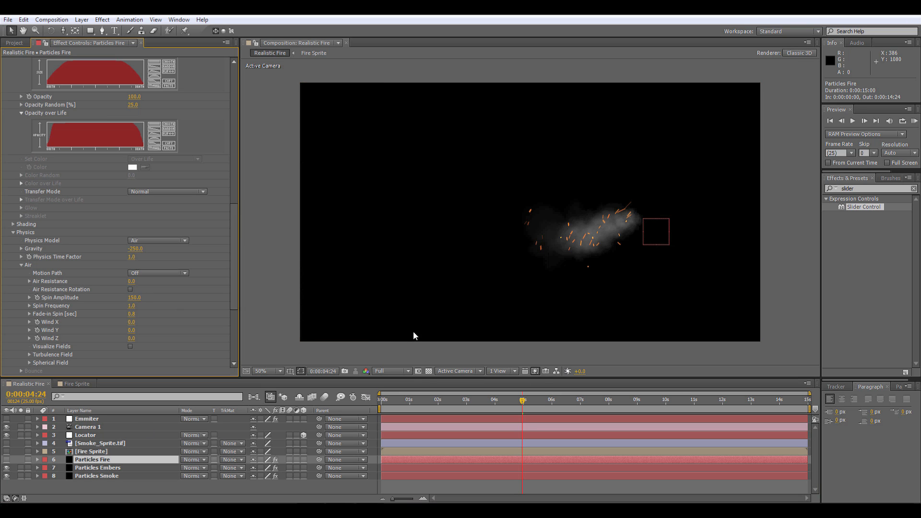
{"action": "left_click", "coordinate": [914, 121]}
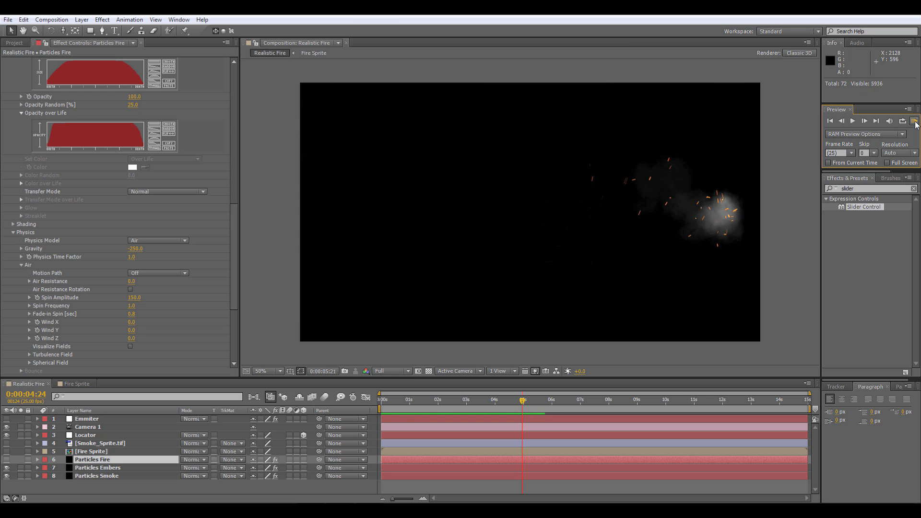
{"action": "key", "text": "space"}
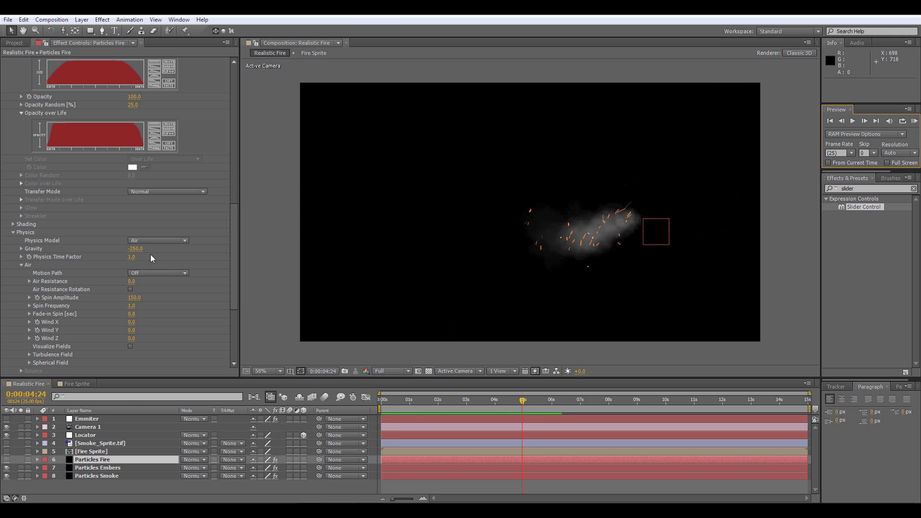
- Set the Gravity of Particles Embers to -150 and start a RAM preview
{"action": "left_click", "coordinate": [101, 468]}
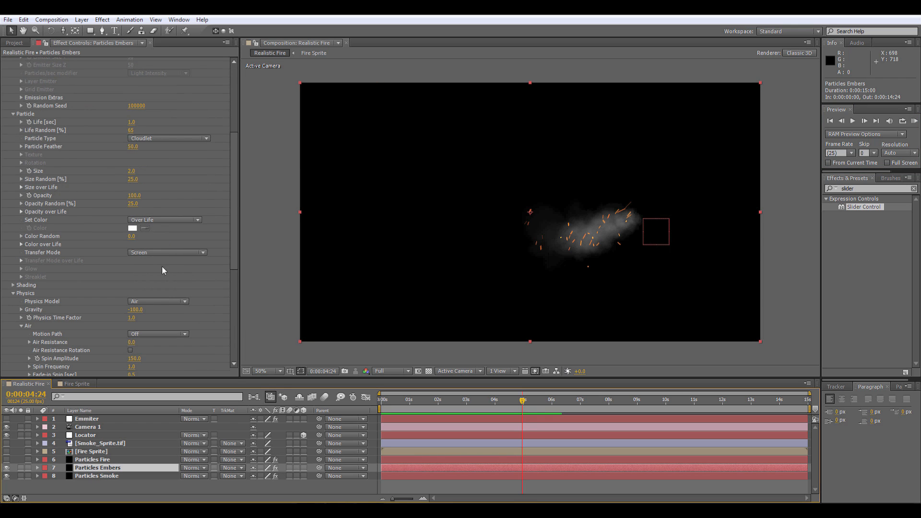
{"action": "left_click", "coordinate": [134, 310]}
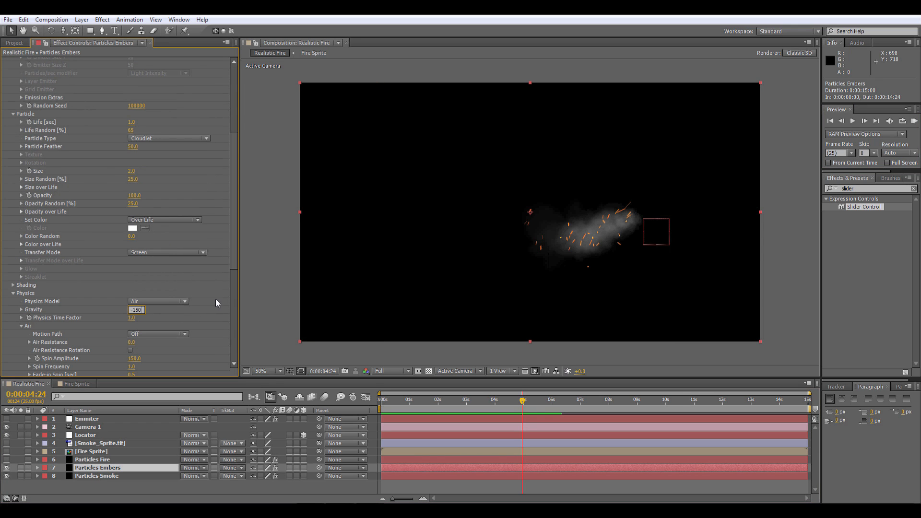
{"action": "scroll", "coordinate": [164, 326], "scroll_direction": "down", "scroll_amount": 3}
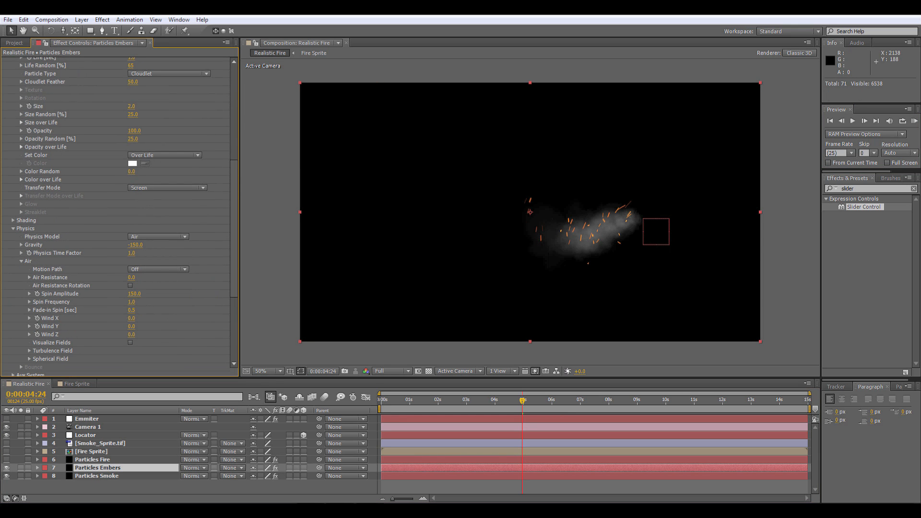
{"action": "left_click", "coordinate": [914, 122]}
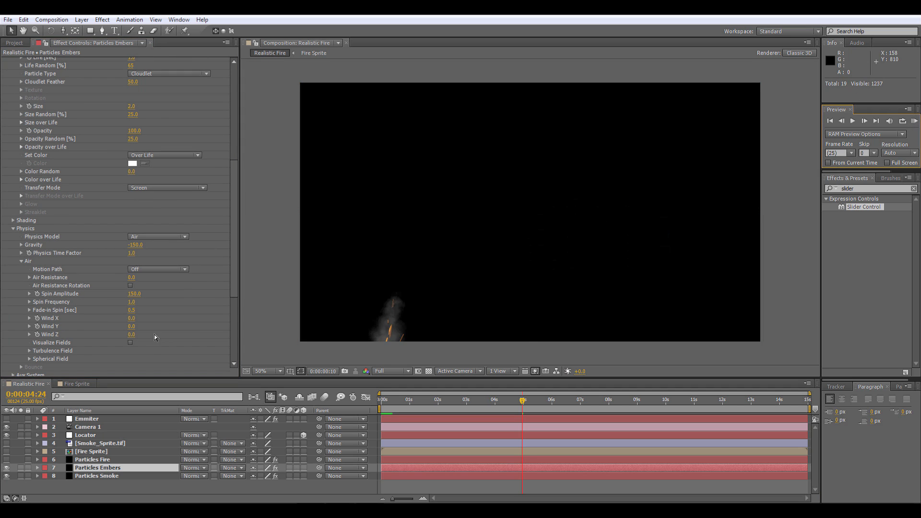
- Set the embers' Fade-in Spin to 1.0 second and preview from the start of the composition
{"action": "left_click", "coordinate": [133, 310]}
{"action": "left_click", "coordinate": [134, 310]}
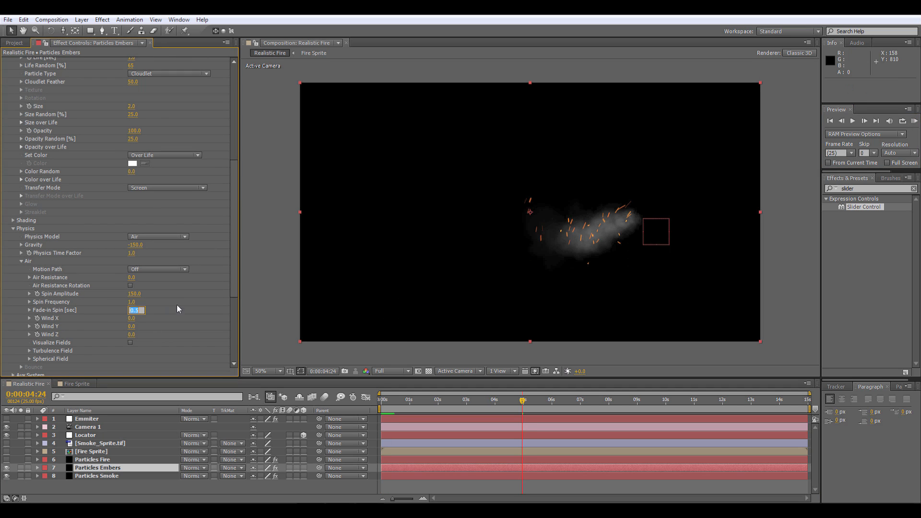
{"action": "left_click", "coordinate": [383, 399]}
{"action": "left_click", "coordinate": [914, 123]}
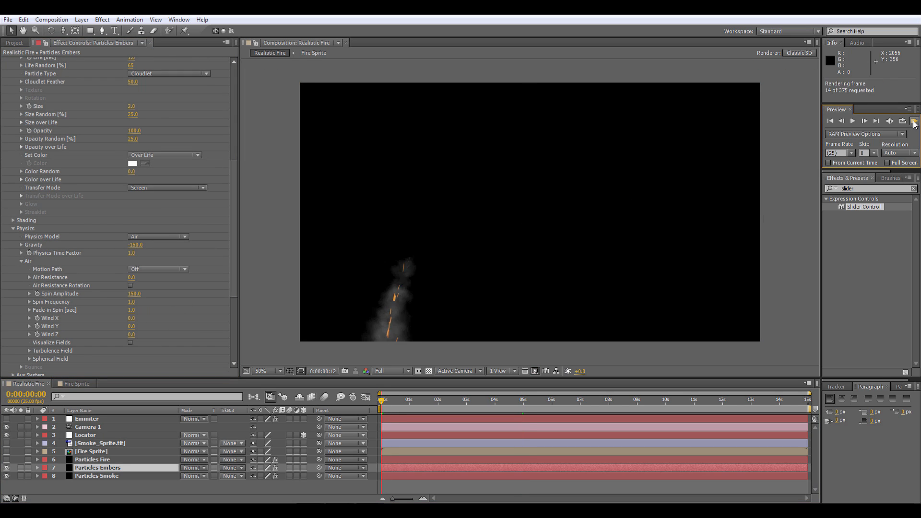
- Turn the Particles Fire layer back on and RAM preview the complete fire trail
{"action": "left_click", "coordinate": [6, 460]}
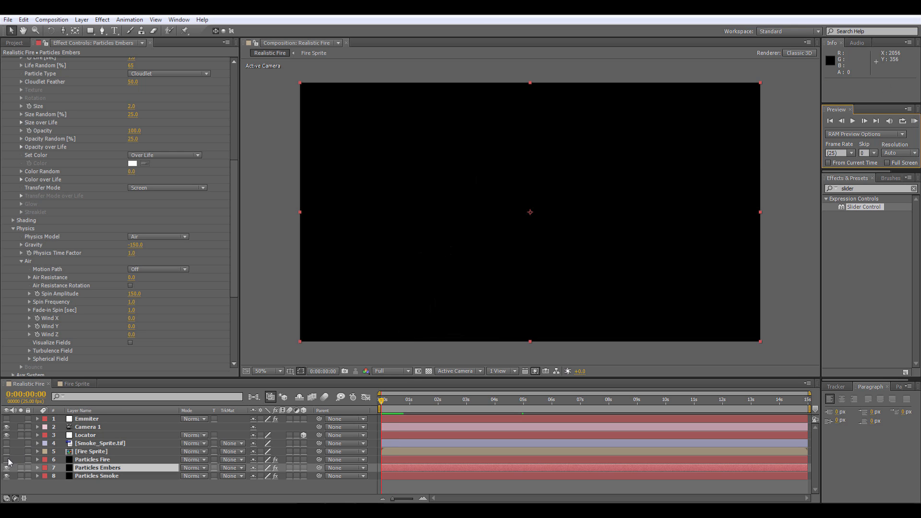
{"action": "left_click", "coordinate": [914, 122]}
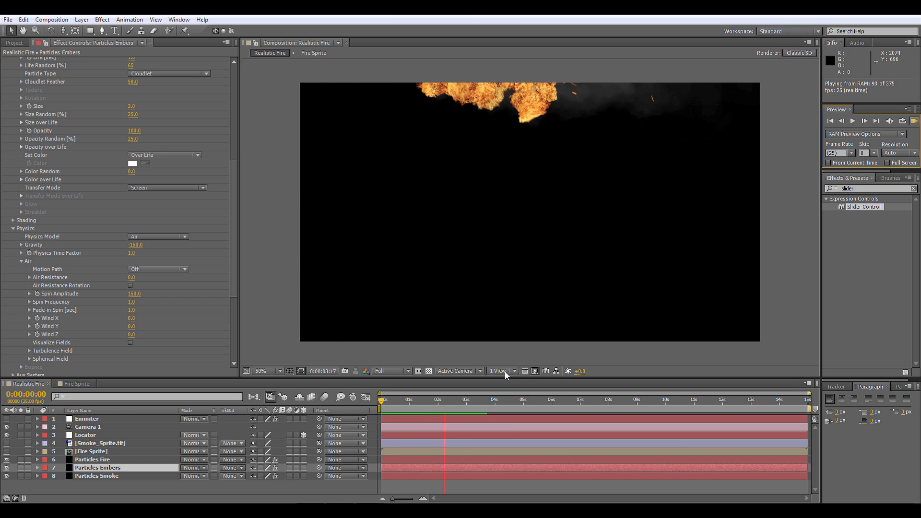
{"action": "key", "text": "space"}
- Go to 0:00:00:22 in the timeline and collapse the Particular effect's settings on Particles Embers
{"action": "mouse_move", "coordinate": [395, 401]}
{"action": "left_mouse_down"}
{"action": "mouse_move", "coordinate": [415, 401]}
{"action": "mouse_move", "coordinate": [407, 401]}
{"action": "left_mouse_up"}
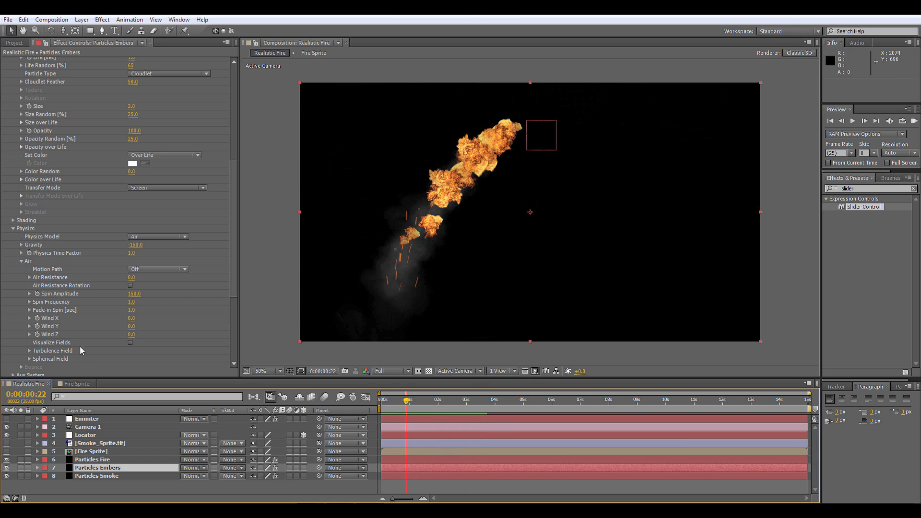
{"action": "scroll", "coordinate": [28, 125], "scroll_direction": "up", "scroll_amount": 5}
{"action": "left_click", "coordinate": [4, 61]}
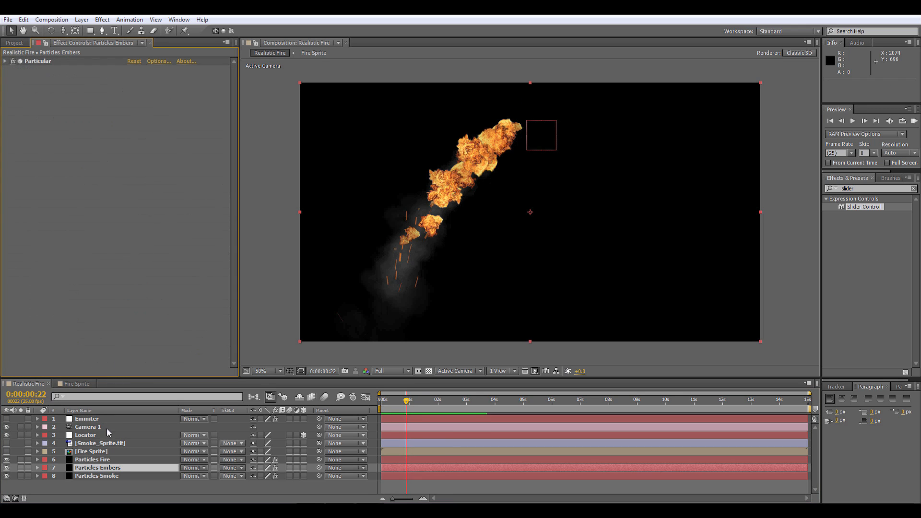
- Add an adjustment layer on top of the Realistic Fire composition and apply the Realistic Fire Glow.ffx animation preset to it
{"action": "left_click", "coordinate": [79, 19]}
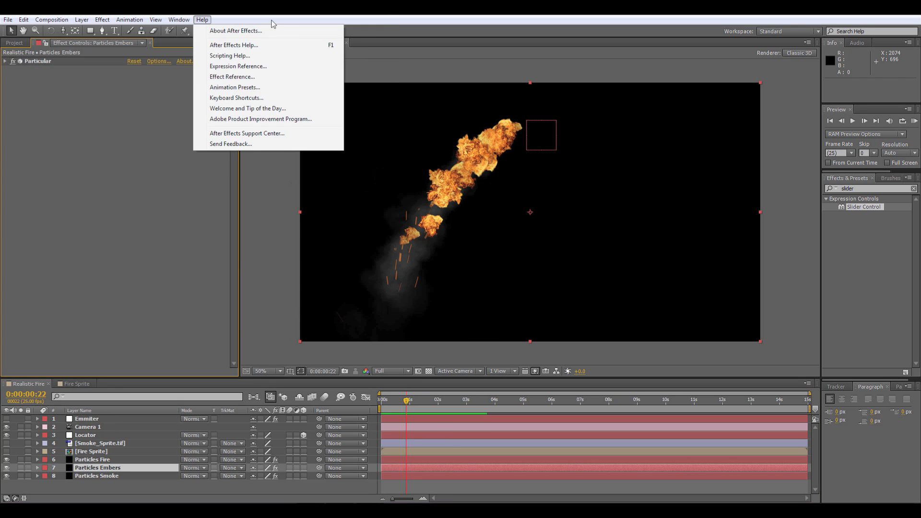
{"action": "mouse_move", "coordinate": [209, 31]}
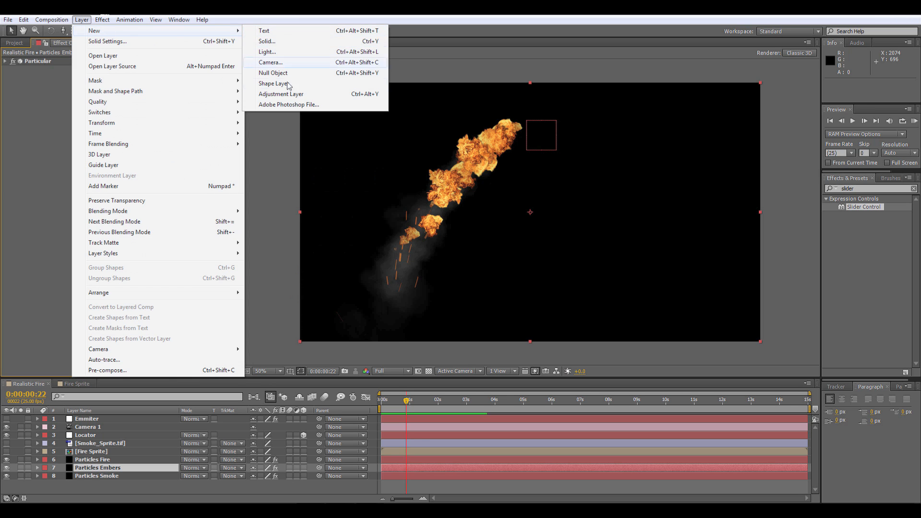
{"action": "left_click", "coordinate": [335, 94]}
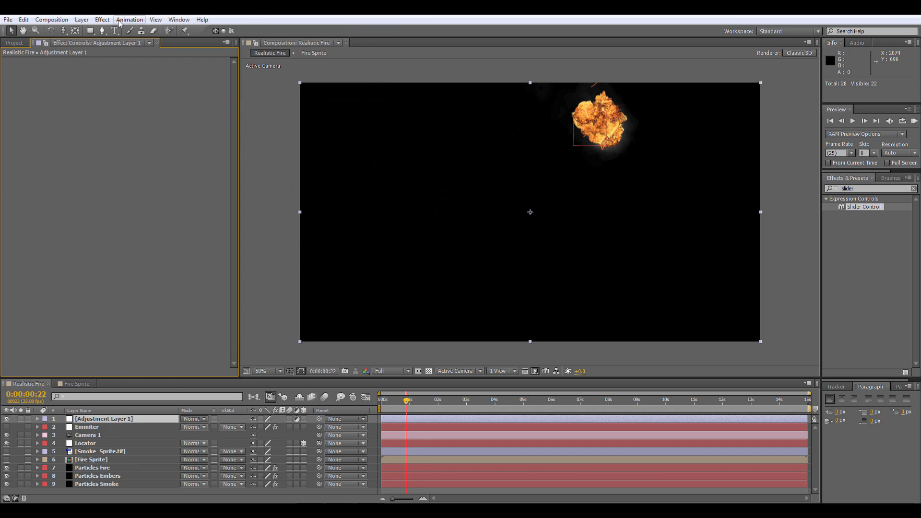
{"action": "left_click", "coordinate": [120, 20]}
{"action": "left_click", "coordinate": [161, 41]}
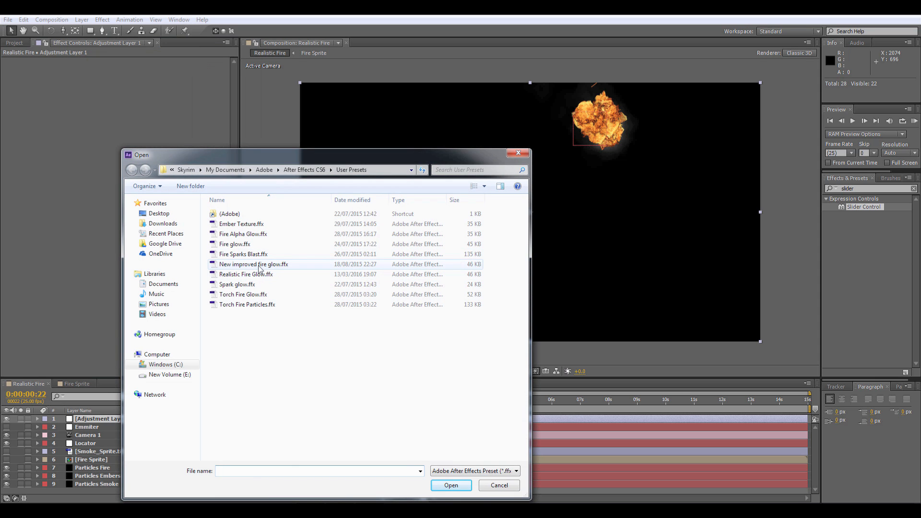
{"action": "left_click", "coordinate": [248, 275]}
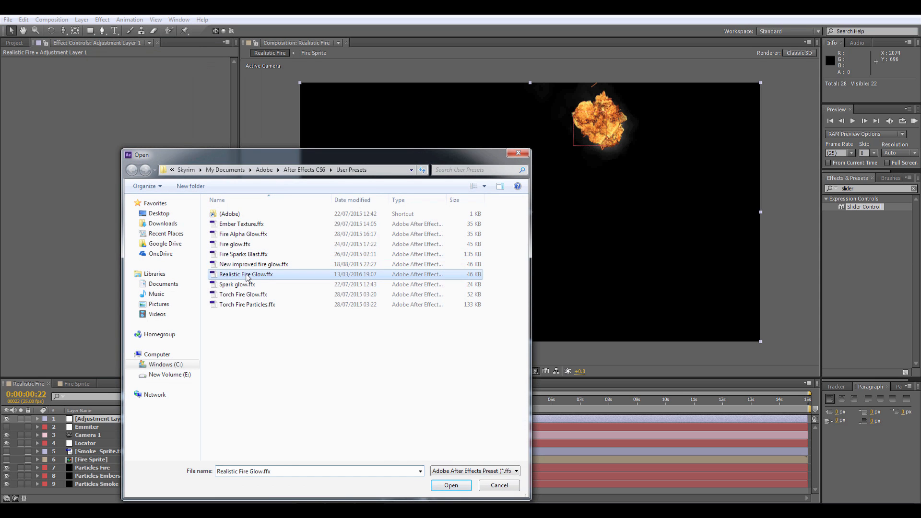
{"action": "left_click", "coordinate": [455, 486]}
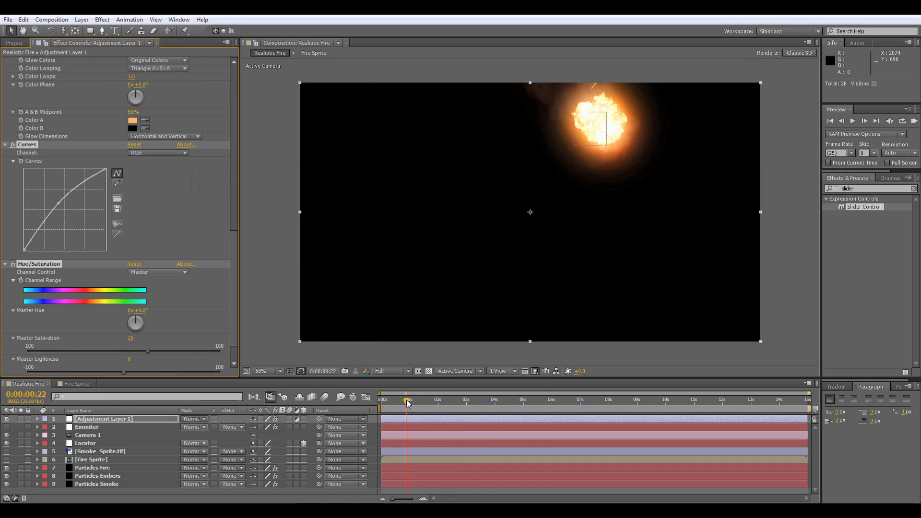
- At 0:00:08:10 in the timeline, collapse all the preset effects on Adjustment Layer 1 and turn them off
{"action": "left_click_drag", "start_coordinate": [410, 403], "coordinate": [620, 402]}
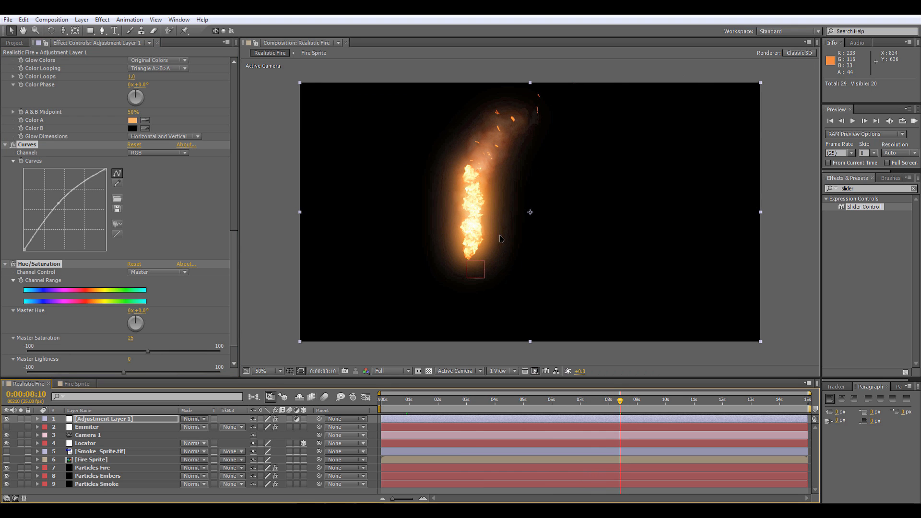
{"action": "scroll", "coordinate": [473, 242], "scroll_direction": "up", "scroll_amount": 1}
{"action": "key", "text": "comma"}
{"action": "key", "text": "comma"}
{"action": "scroll", "coordinate": [36, 166], "scroll_direction": "up", "scroll_amount": 10}
{"action": "scroll", "coordinate": [10, 67], "scroll_direction": "up", "scroll_amount": 1}
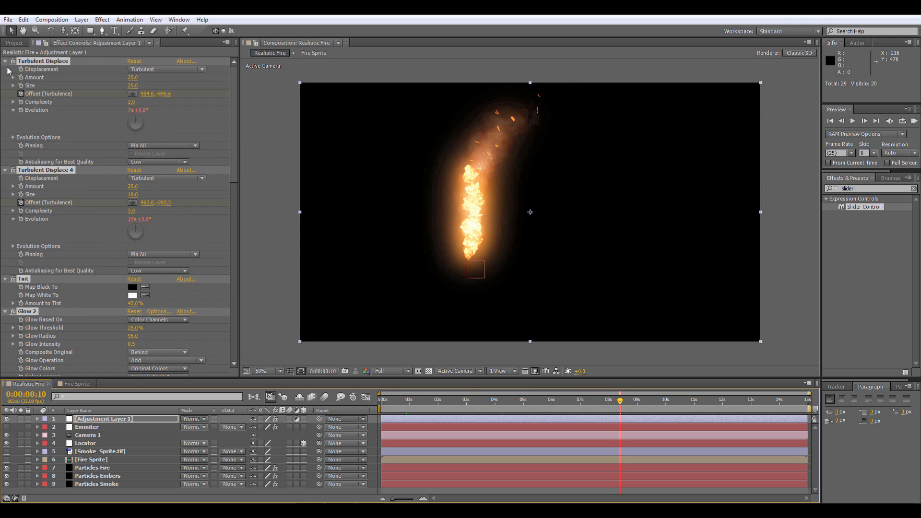
{"action": "left_click", "coordinate": [5, 61], "text": "ctrl"}
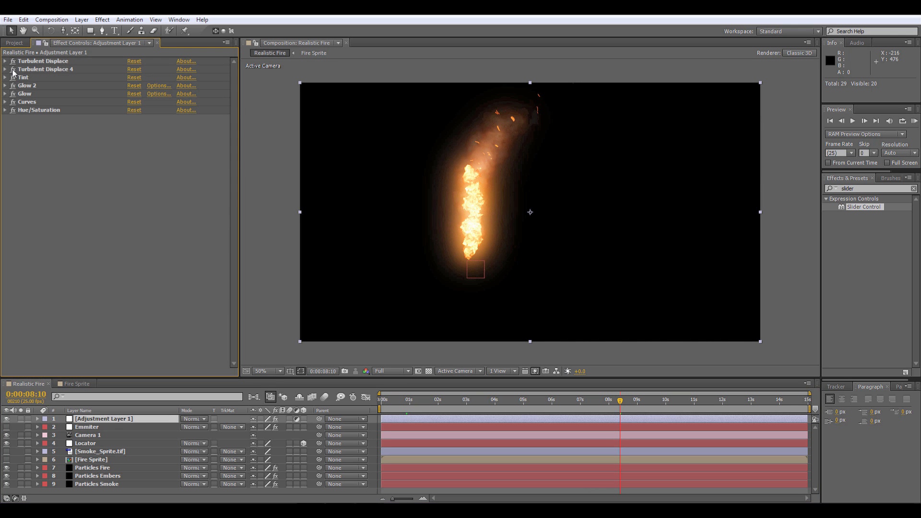
{"action": "left_click_drag", "start_coordinate": [13, 70], "coordinate": [12, 109]}
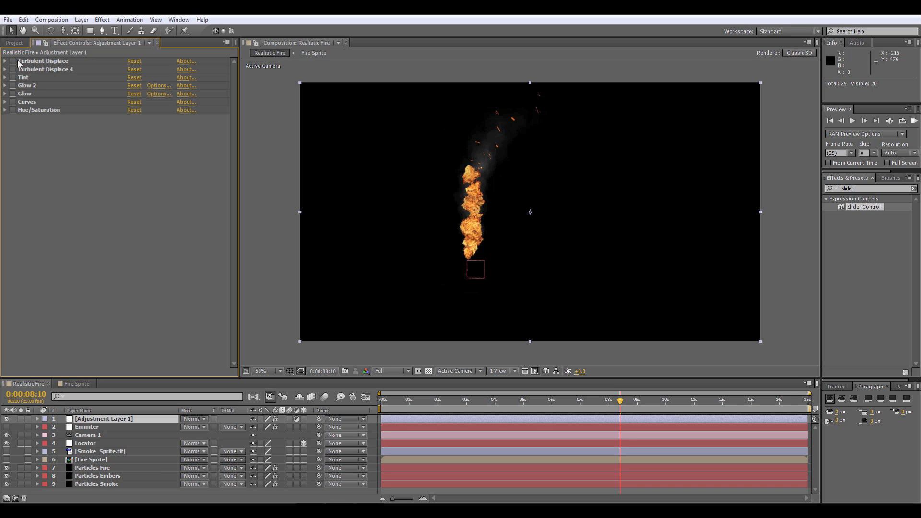
{"action": "left_click", "coordinate": [26, 61]}
{"action": "left_click", "coordinate": [6, 62]}
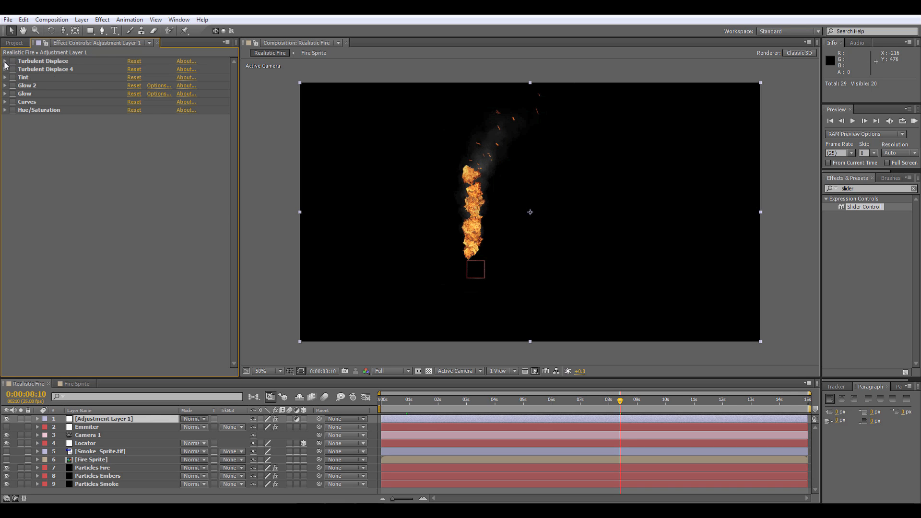
- Try a vertical Offset (Turbulence) of about -401.6 in the first Turbulent Displace effect and undo the change
{"action": "left_click", "coordinate": [5, 61]}
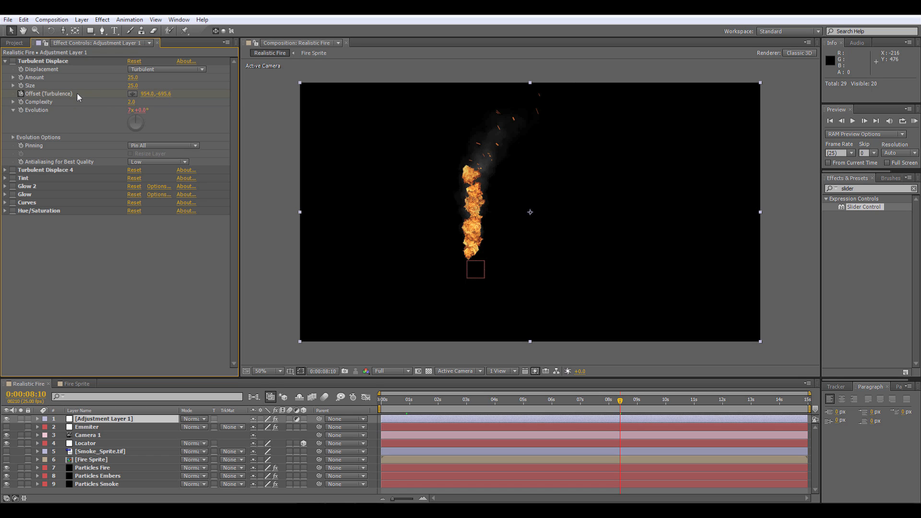
{"action": "left_click_drag", "start_coordinate": [163, 98], "coordinate": [110, 89]}
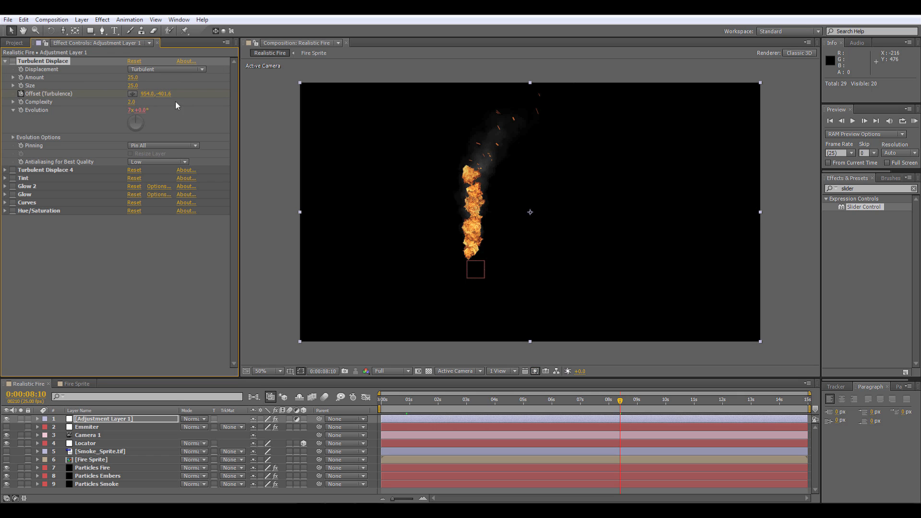
{"action": "key", "text": "ctrl+z"}
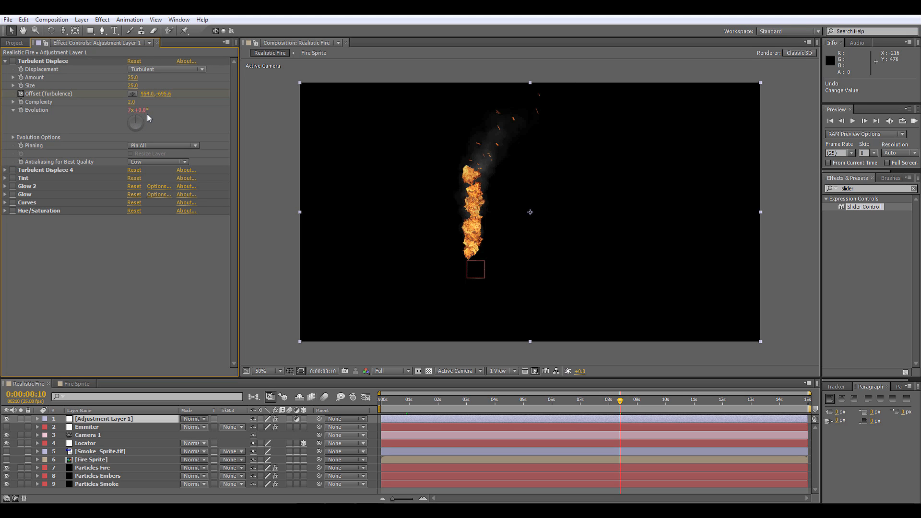
- Turn on Turbulent Displace and Turbulent Displace 4, and check the settings of Turbulent Displace 4 before collapsing it
{"action": "left_click", "coordinate": [6, 62]}
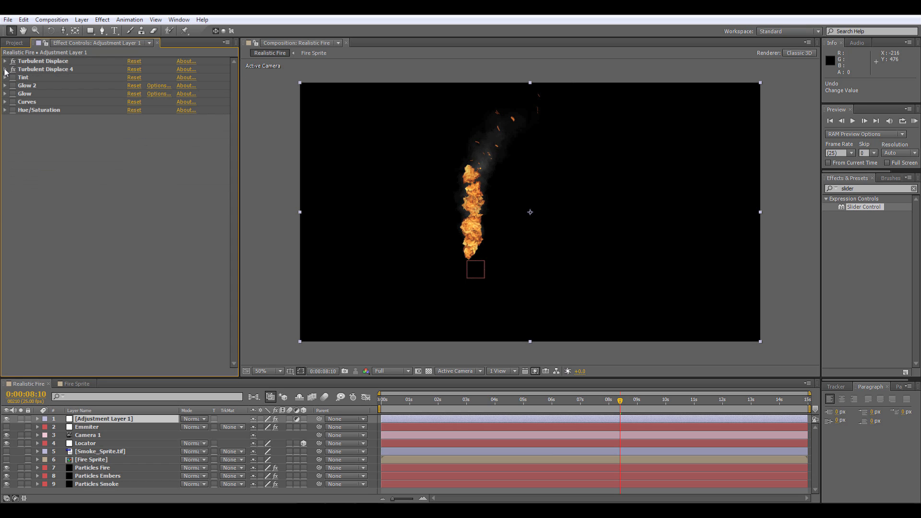
{"action": "left_click", "coordinate": [5, 70]}
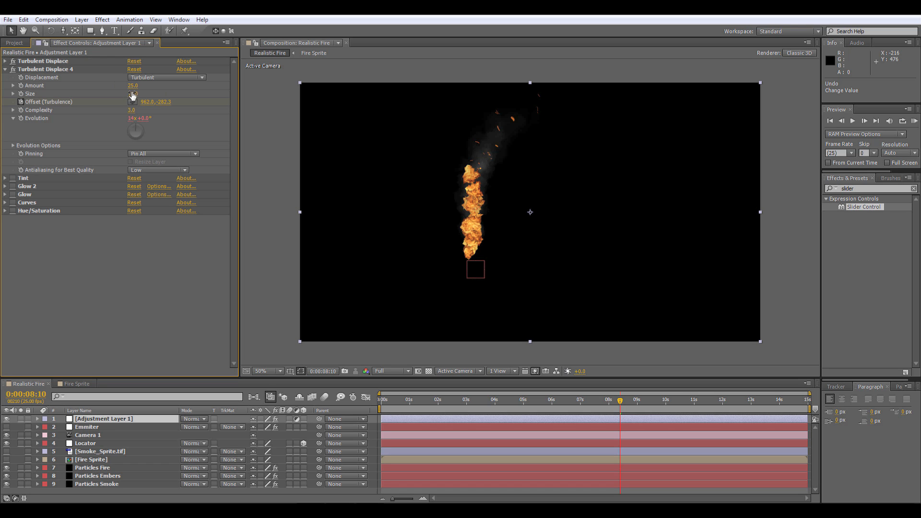
{"action": "key", "text": "ctrl+grave"}
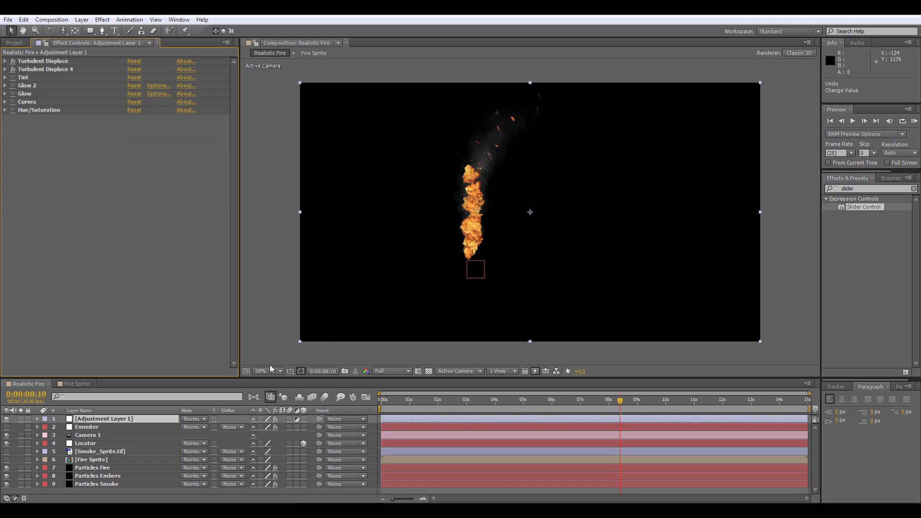
- Fit the composition in the viewer, turn on the Tint effect and hide the Locator layer
{"action": "left_click", "coordinate": [269, 371]}
{"action": "left_click", "coordinate": [288, 196]}
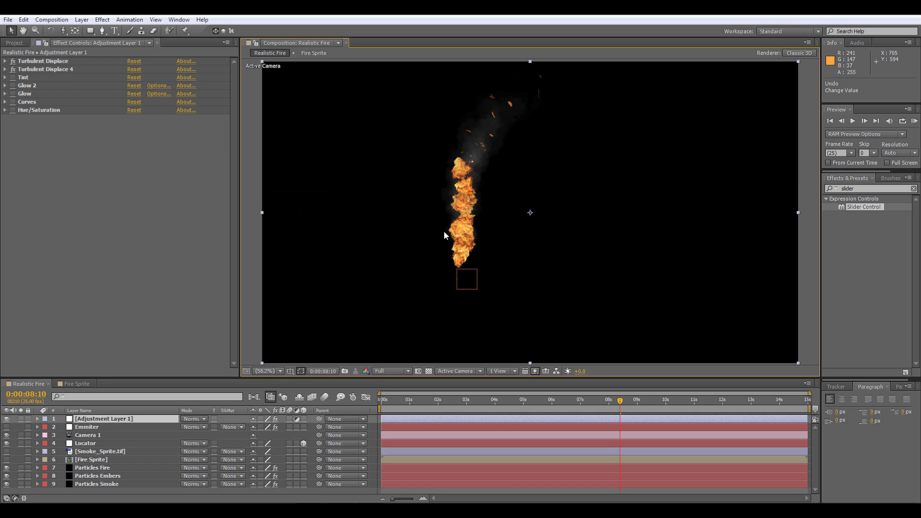
{"action": "left_click", "coordinate": [13, 79]}
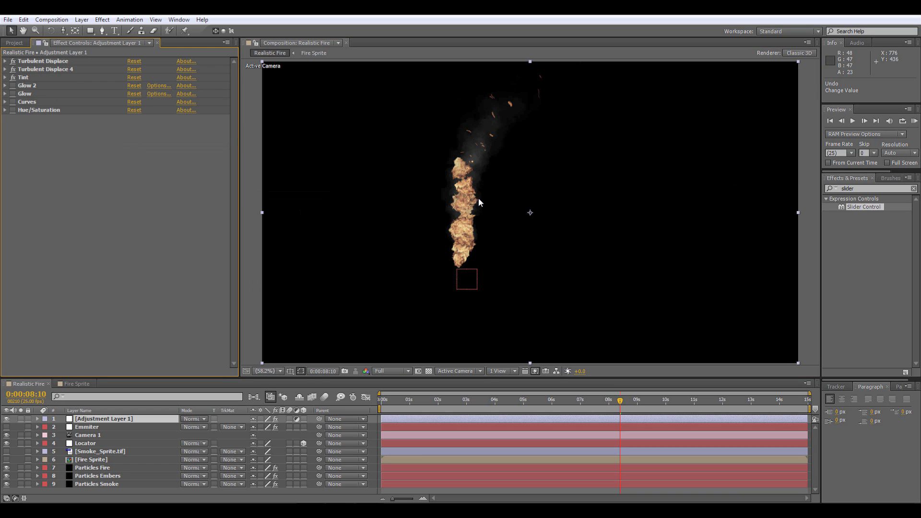
{"action": "left_click", "coordinate": [6, 443]}
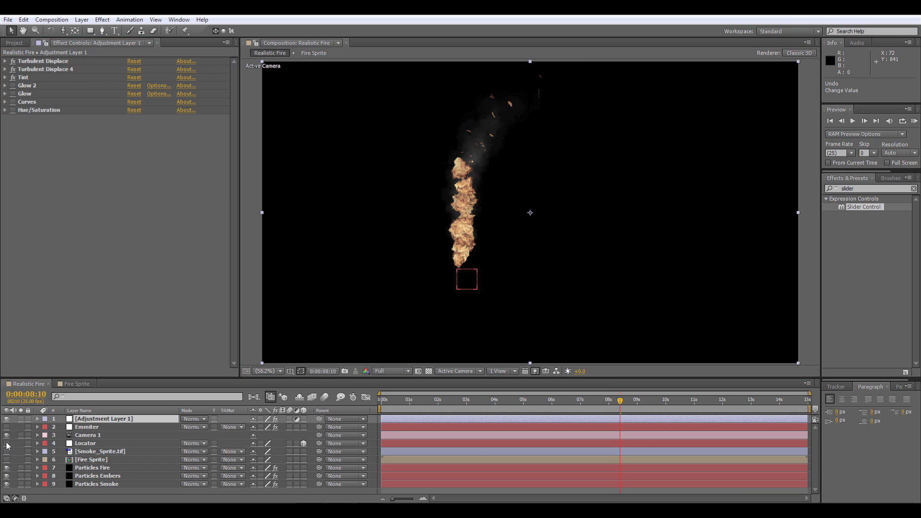
- Turn on the Glow 2 effect and review the Tint effect's settings, leaving Tint collapsed
{"action": "left_click", "coordinate": [13, 85]}
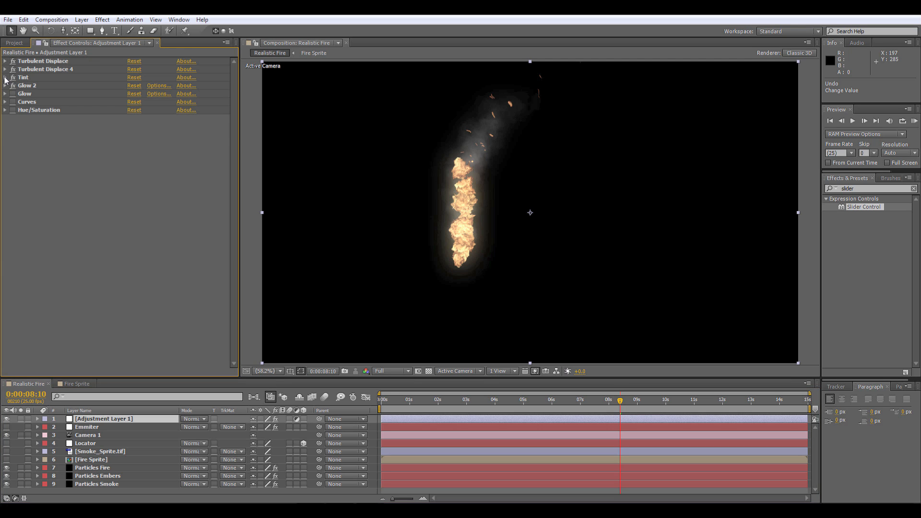
{"action": "left_click", "coordinate": [5, 77]}
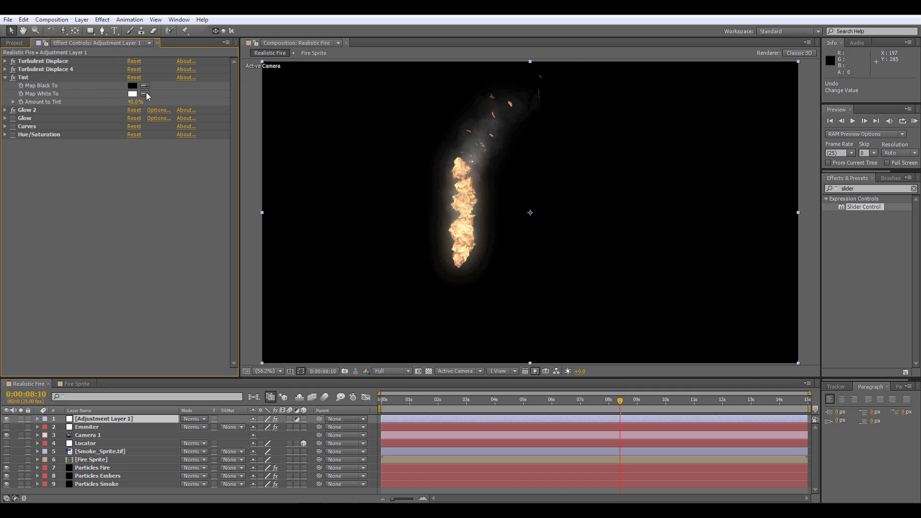
{"action": "left_click", "coordinate": [5, 77]}
{"action": "left_click", "coordinate": [5, 77]}
{"action": "left_click", "coordinate": [5, 78]}
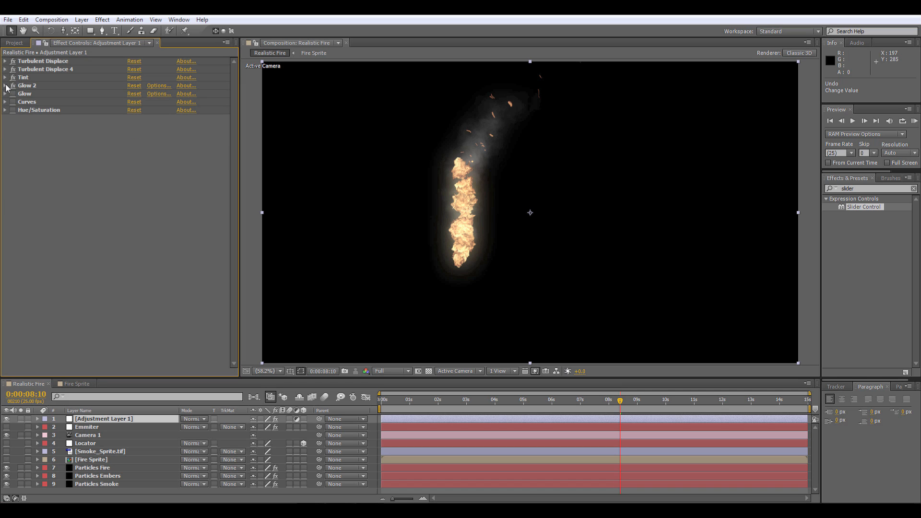
- Set the Glow Radius of the Glow 2 effect to 93.0 and collapse its settings
{"action": "left_click", "coordinate": [5, 85]}
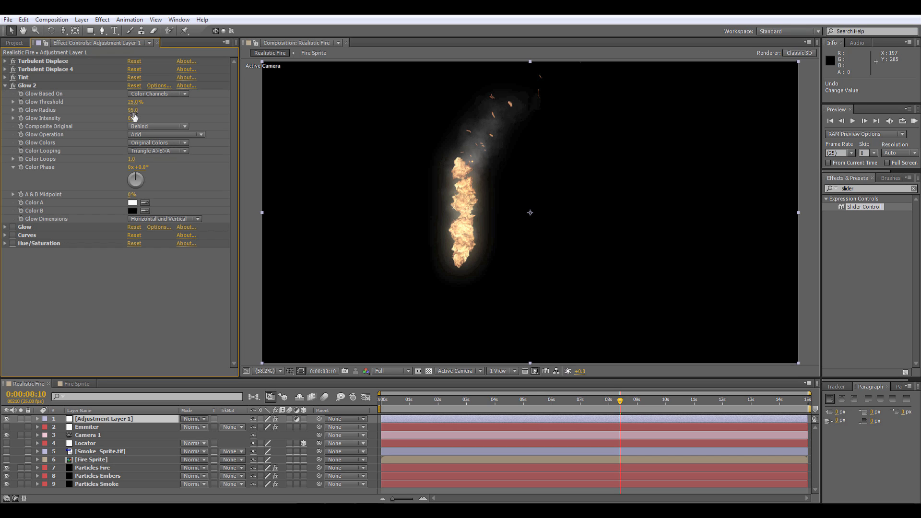
{"action": "mouse_move", "coordinate": [135, 109]}
{"action": "left_mouse_down"}
{"action": "mouse_move", "coordinate": [117, 109]}
{"action": "mouse_move", "coordinate": [135, 110]}
{"action": "left_mouse_up"}
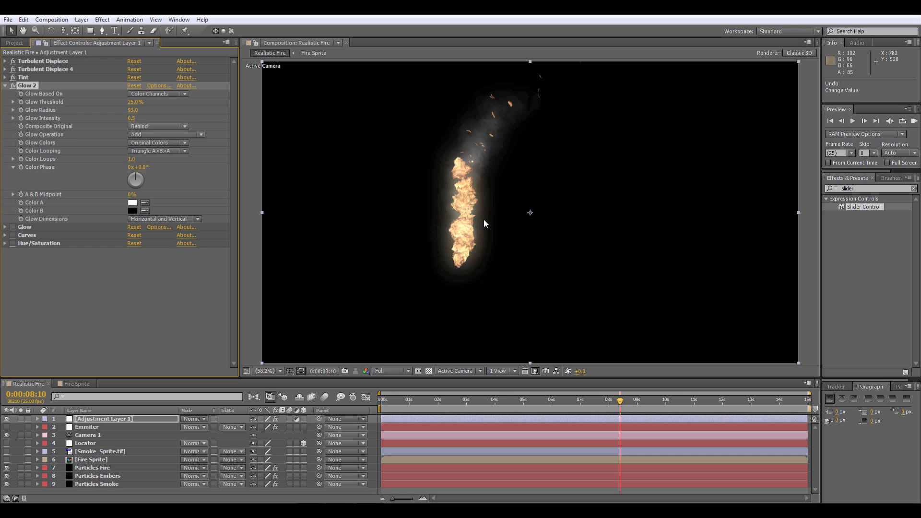
{"action": "left_click", "coordinate": [5, 86]}
- Turn on the Glow effect, set its Glow Radius to 178.0 and collapse its settings
{"action": "left_click", "coordinate": [15, 94]}
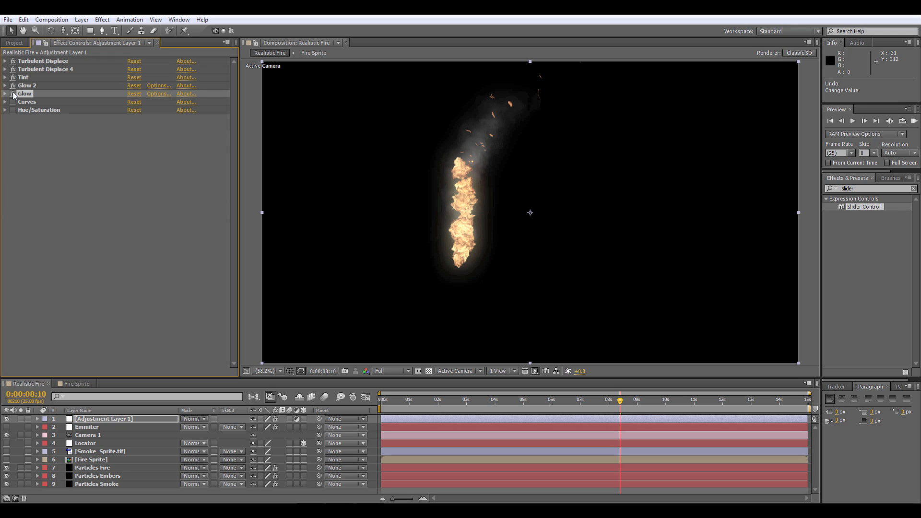
{"action": "left_click", "coordinate": [13, 94]}
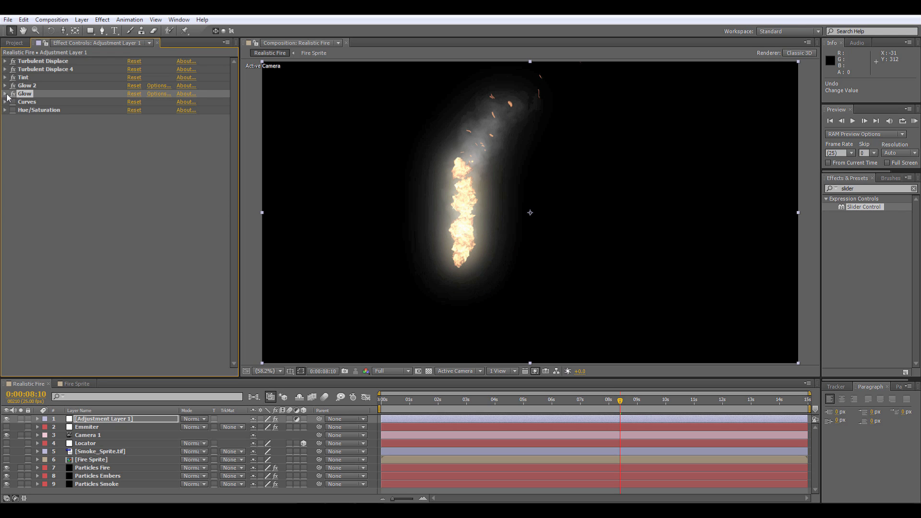
{"action": "left_click", "coordinate": [5, 94]}
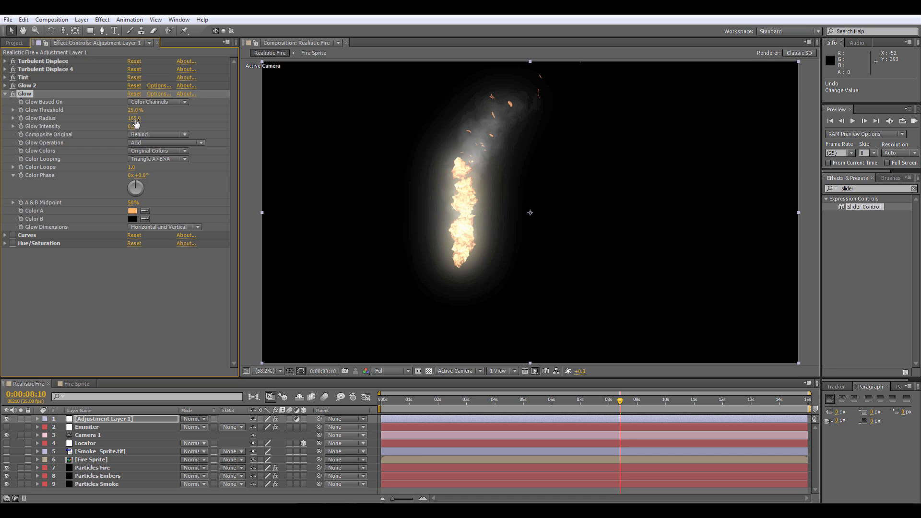
{"action": "left_click_drag", "start_coordinate": [145, 118], "coordinate": [140, 118]}
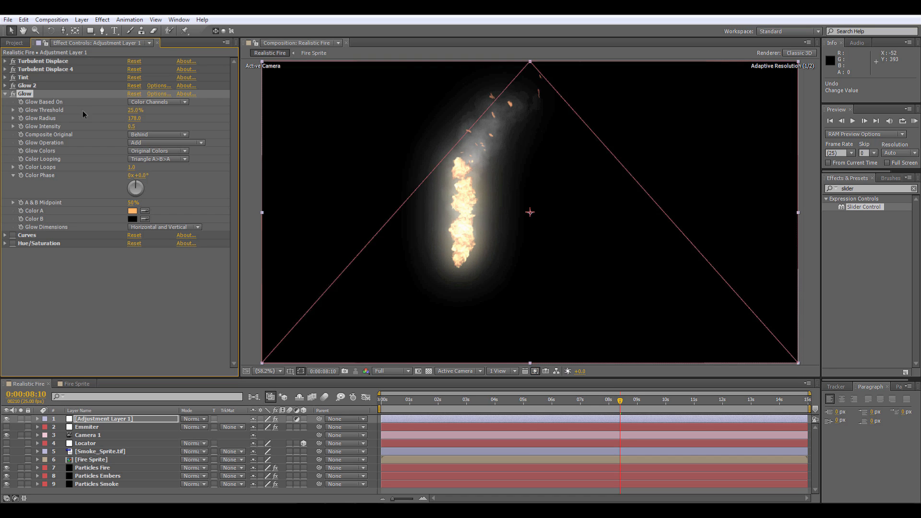
{"action": "left_click", "coordinate": [5, 94]}
- Turn on the Curves effect and move the middle point of its RGB curve slightly lower
{"action": "left_click", "coordinate": [14, 102]}
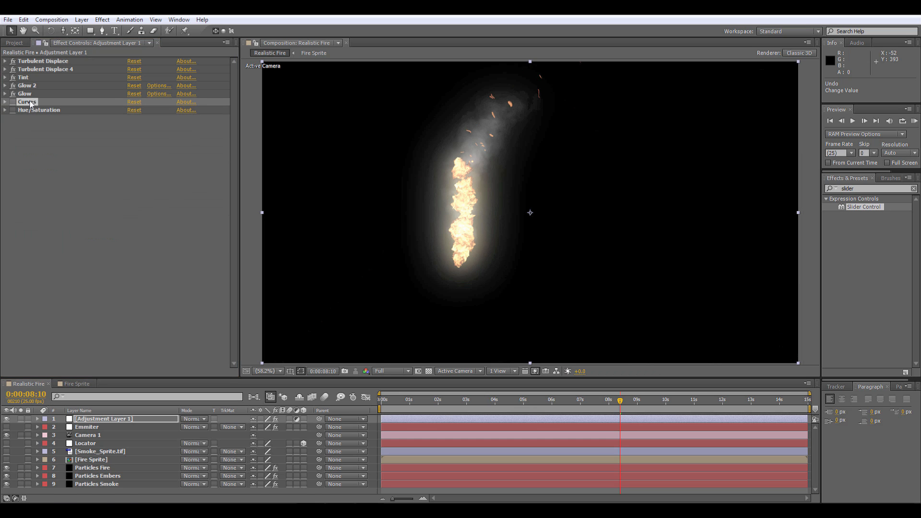
{"action": "left_click", "coordinate": [3, 102]}
{"action": "left_click", "coordinate": [5, 102]}
{"action": "left_click", "coordinate": [26, 103]}
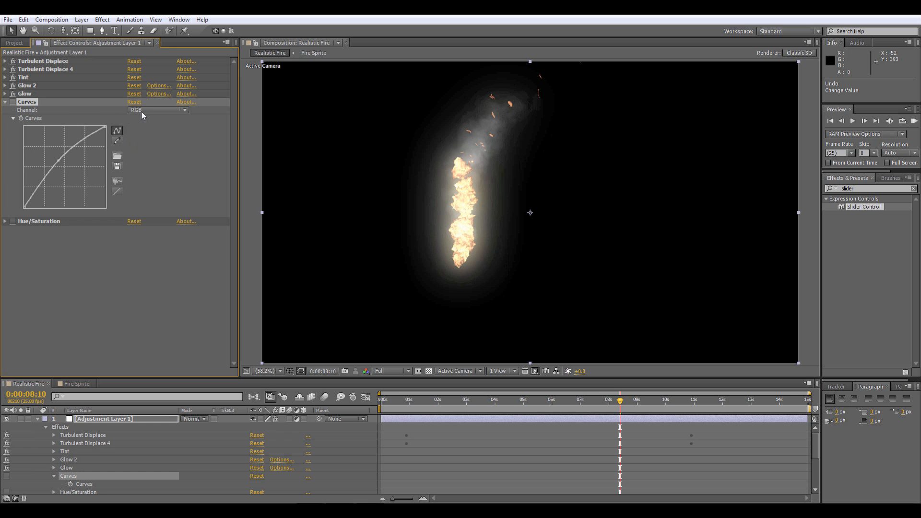
{"action": "left_click", "coordinate": [13, 102]}
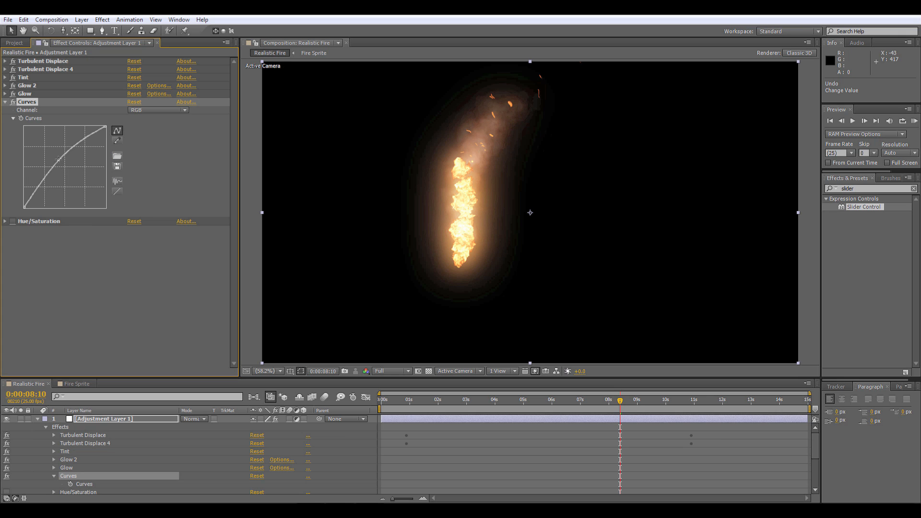
{"action": "mouse_move", "coordinate": [58, 159]}
{"action": "left_mouse_down"}
{"action": "mouse_move", "coordinate": [72, 179]}
{"action": "mouse_move", "coordinate": [59, 162]}
{"action": "left_mouse_up"}
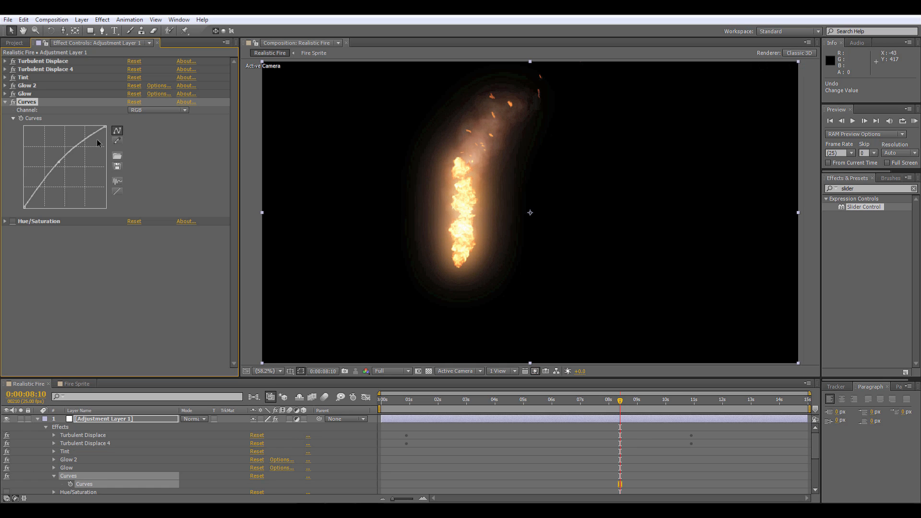
- Inspect the Red and Green channel curves of the Curves effect
{"action": "left_click", "coordinate": [142, 116]}
{"action": "left_click", "coordinate": [146, 131]}
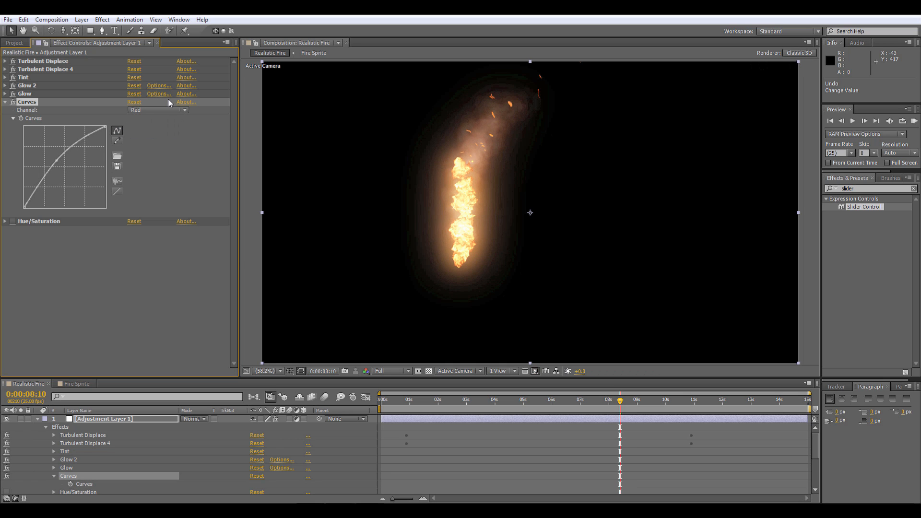
{"action": "left_click", "coordinate": [144, 110]}
{"action": "left_click", "coordinate": [146, 139]}
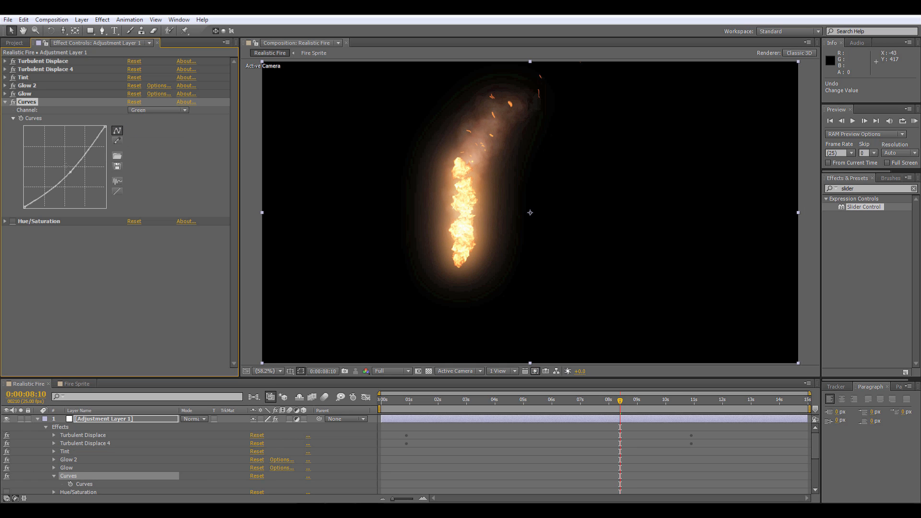
- Inspect the Blue and RGB channel curves of the Curves effect and collapse its settings
{"action": "left_click", "coordinate": [154, 113]}
{"action": "left_click", "coordinate": [155, 149]}
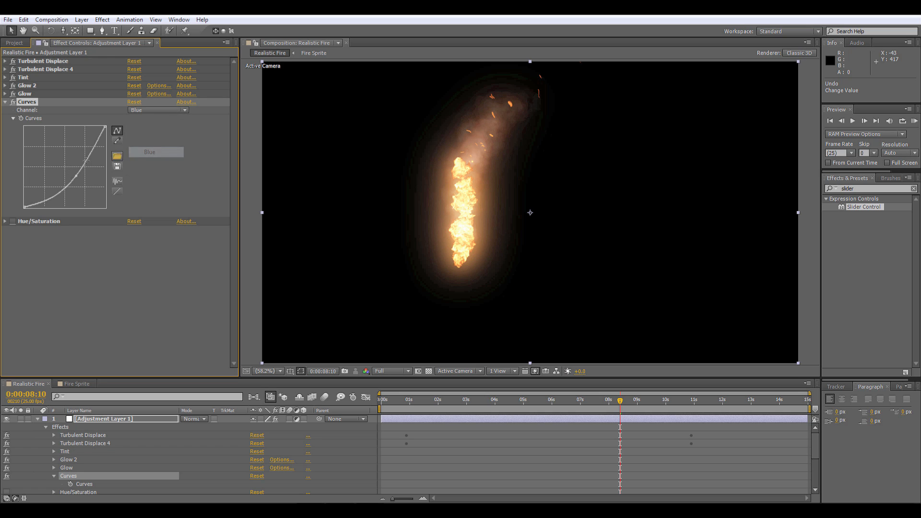
{"action": "left_click", "coordinate": [152, 110]}
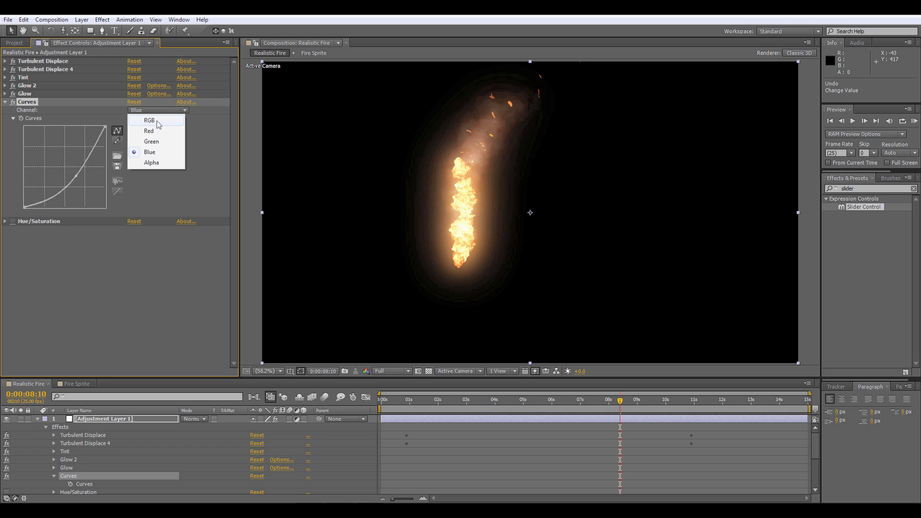
{"action": "left_click", "coordinate": [159, 120]}
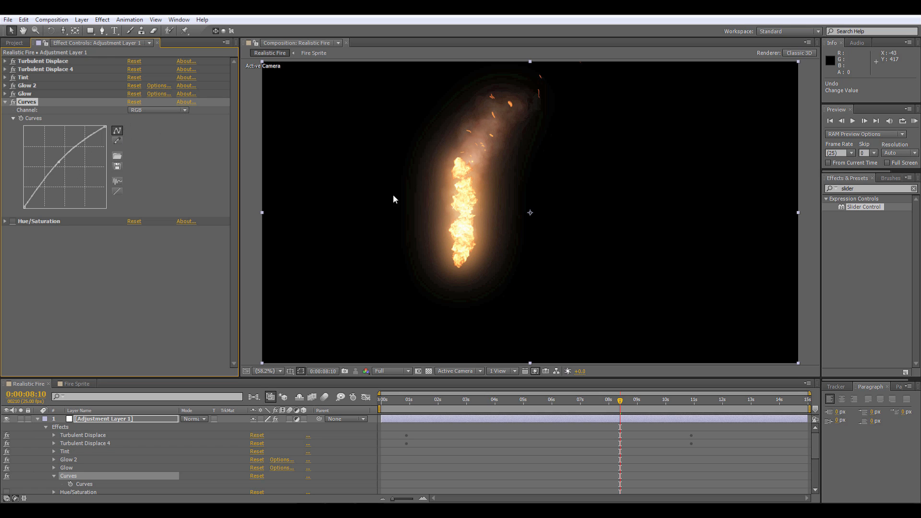
{"action": "left_click", "coordinate": [5, 102]}
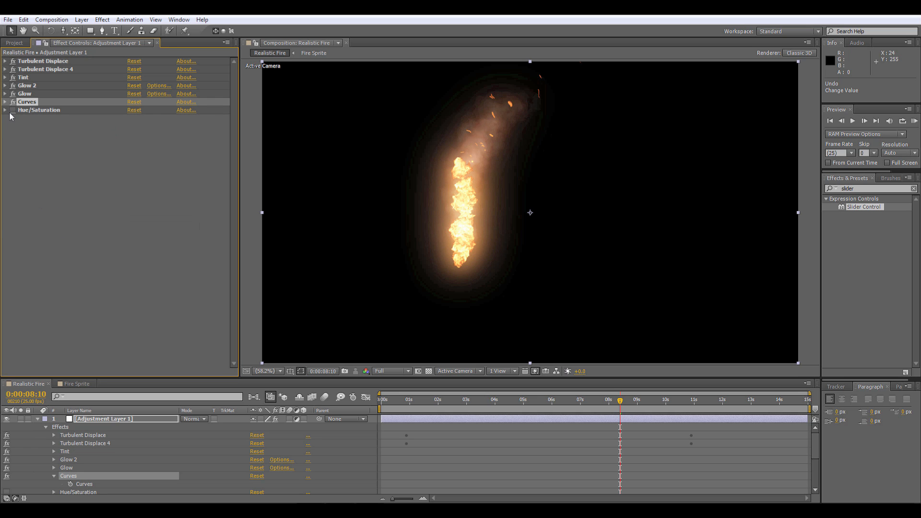
- Turn on the Hue/Saturation effect with a Master Saturation of 18 and adjust the Red Saturation in its Reds channel
{"action": "left_click", "coordinate": [5, 110]}
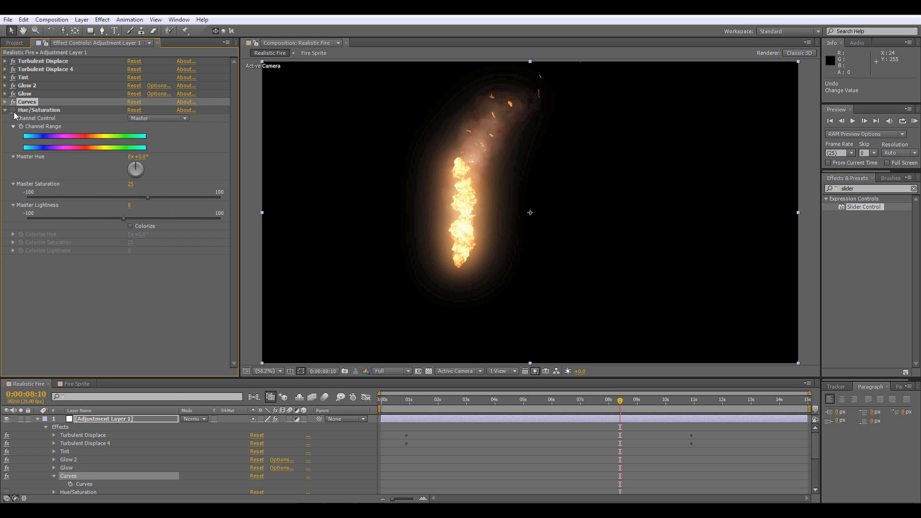
{"action": "mouse_move", "coordinate": [146, 197]}
{"action": "left_mouse_down"}
{"action": "mouse_move", "coordinate": [177, 196]}
{"action": "mouse_move", "coordinate": [114, 197]}
{"action": "mouse_move", "coordinate": [162, 196]}
{"action": "mouse_move", "coordinate": [141, 196]}
{"action": "left_mouse_up"}
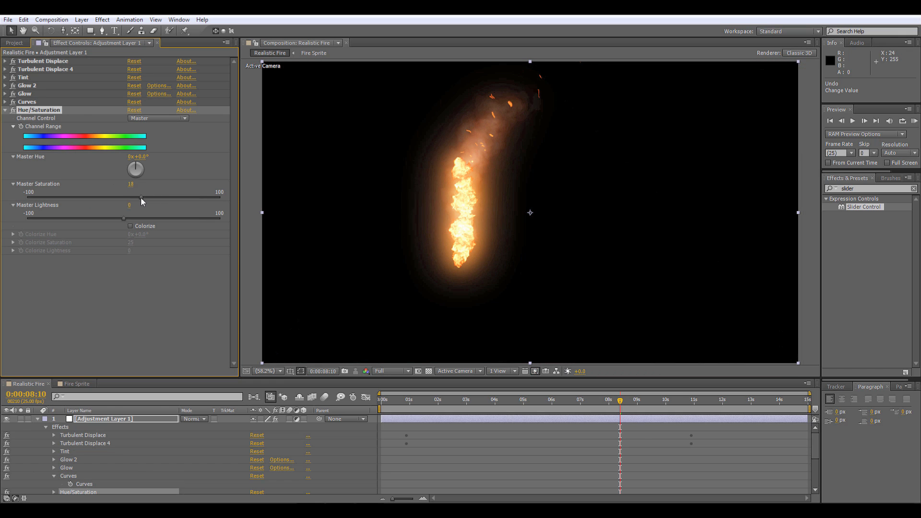
{"action": "left_click", "coordinate": [159, 118]}
{"action": "left_click", "coordinate": [151, 181]}
{"action": "left_click", "coordinate": [152, 120]}
{"action": "left_click", "coordinate": [152, 140]}
{"action": "left_click_drag", "start_coordinate": [138, 197], "coordinate": [120, 195]}
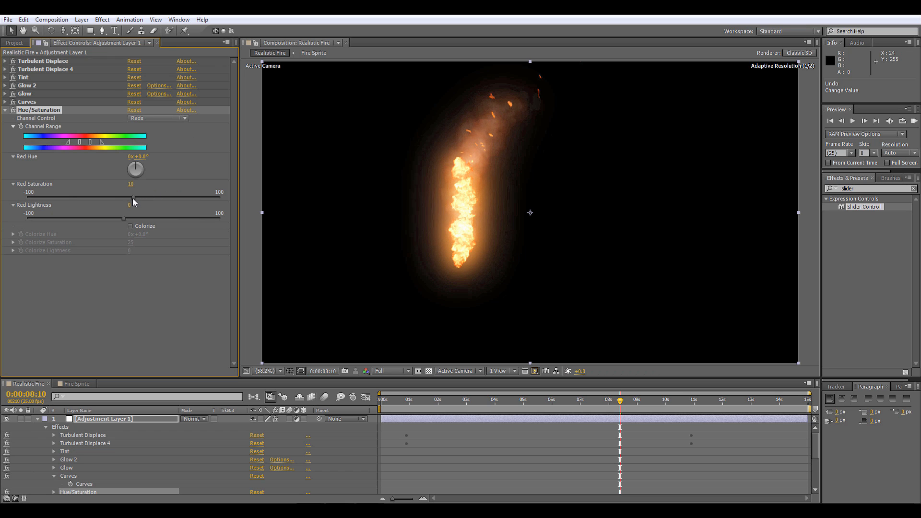
{"action": "left_click", "coordinate": [6, 110]}
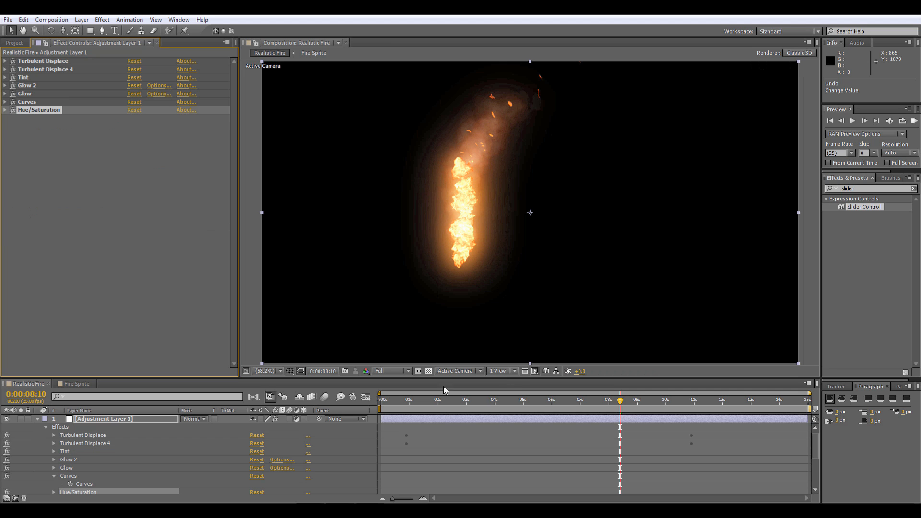
- Turn on Motion Blur in the Rendering settings of the Particles Fire layer and check the fire at 0:00:08:18
{"action": "left_click", "coordinate": [38, 419]}
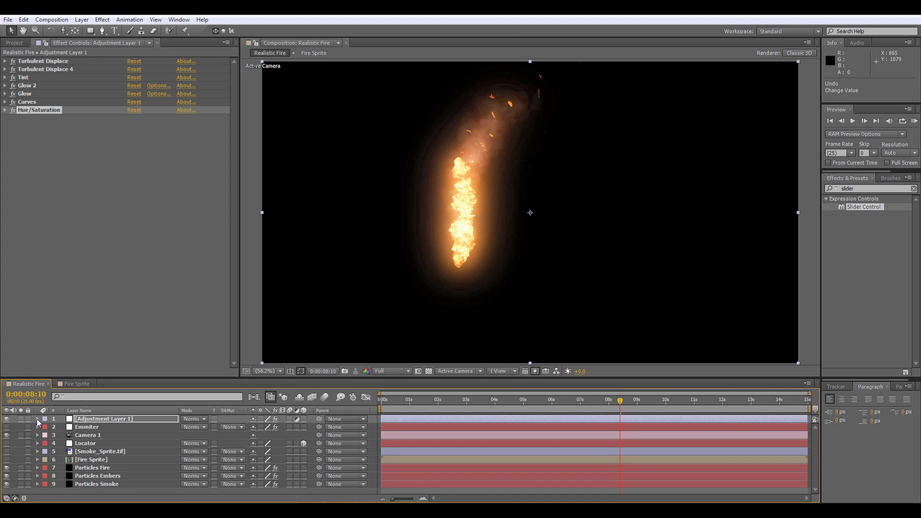
{"action": "left_click", "coordinate": [92, 468]}
{"action": "scroll", "coordinate": [142, 269], "scroll_direction": "down", "scroll_amount": 6}
{"action": "scroll", "coordinate": [106, 282], "scroll_direction": "down", "scroll_amount": 10}
{"action": "left_click", "coordinate": [146, 314]}
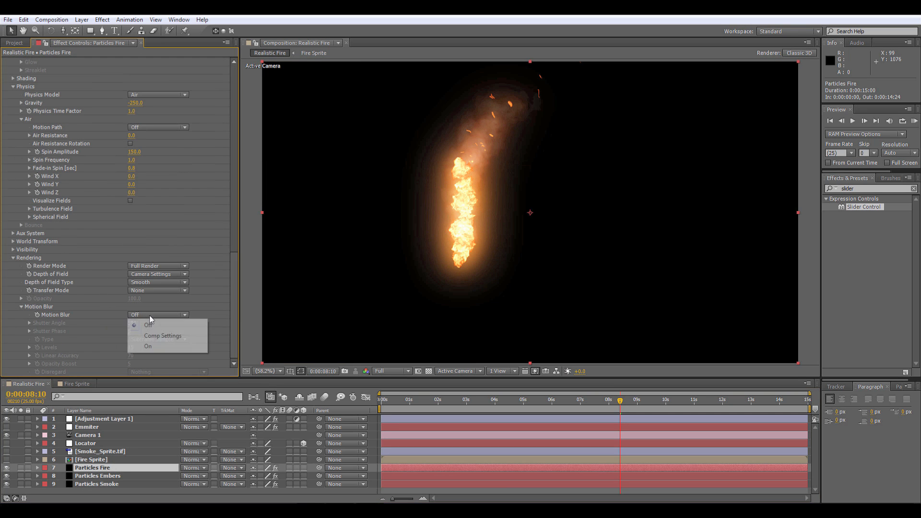
{"action": "left_click", "coordinate": [154, 346]}
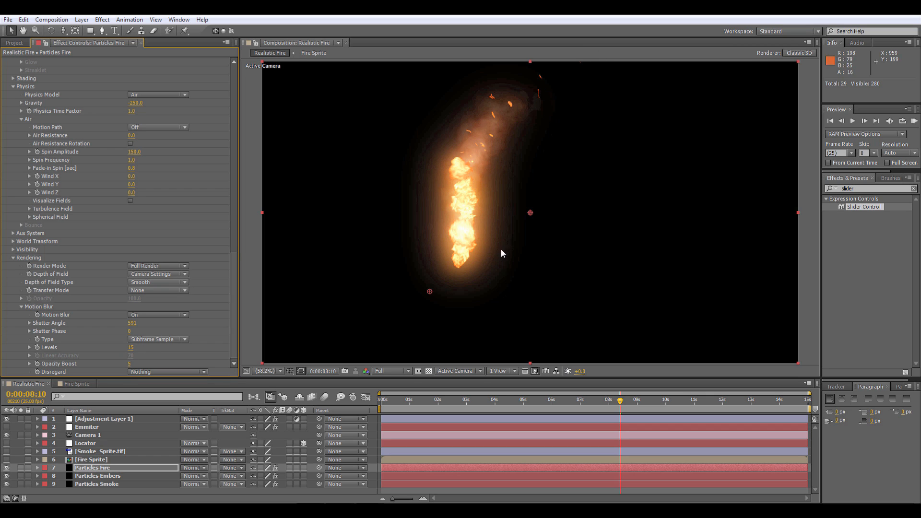
{"action": "left_click_drag", "start_coordinate": [439, 399], "coordinate": [629, 368]}
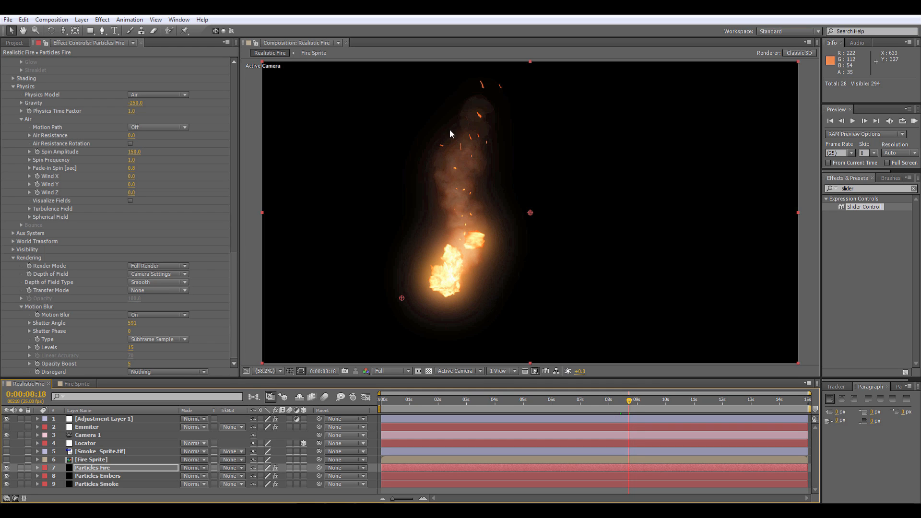
- Set the project color depth to 16 bits per channel
{"action": "left_click", "coordinate": [14, 43]}
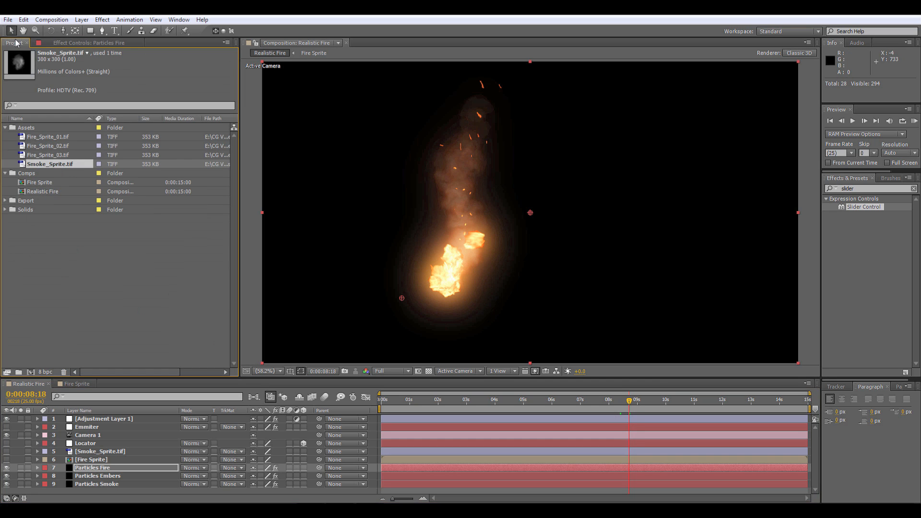
{"action": "left_click", "coordinate": [46, 373]}
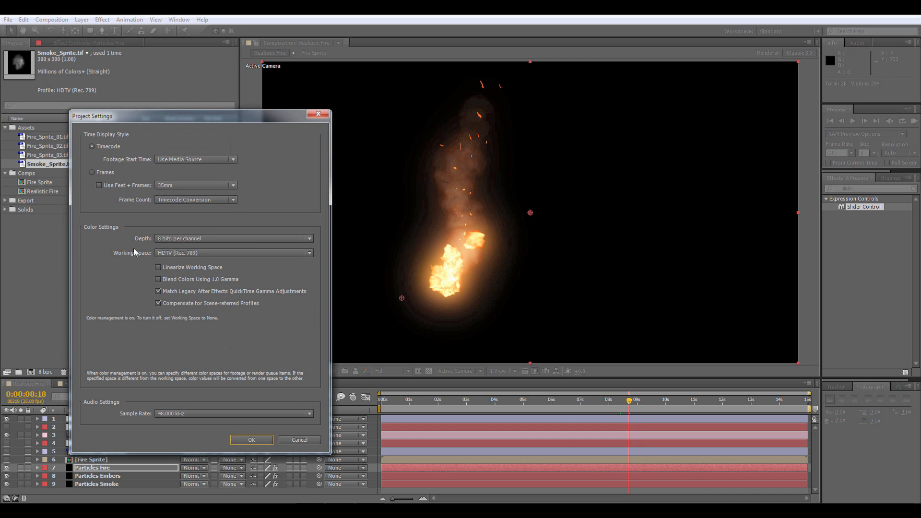
{"action": "left_click", "coordinate": [318, 113]}
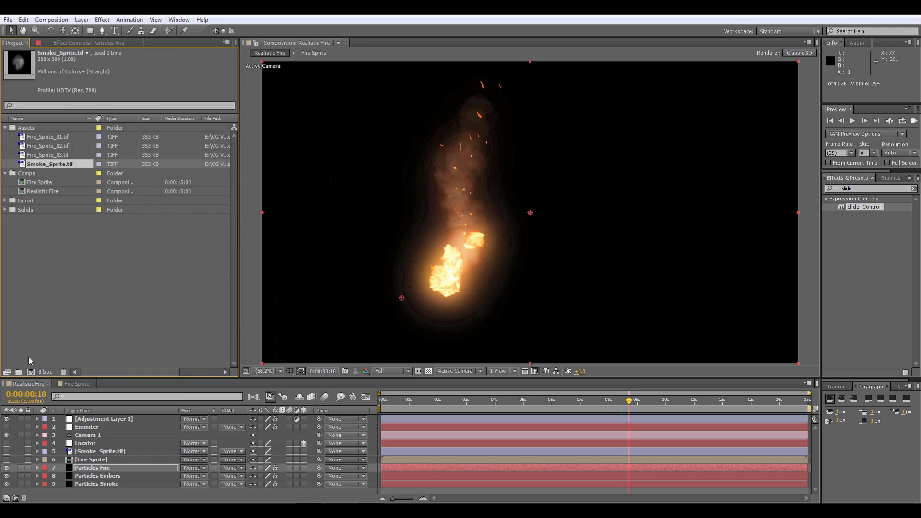
{"action": "left_click", "coordinate": [45, 372]}
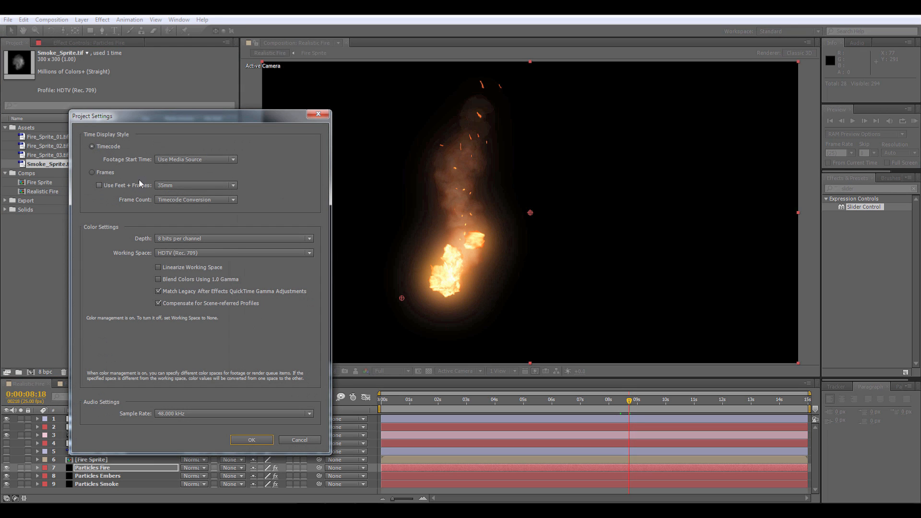
{"action": "left_click", "coordinate": [195, 239]}
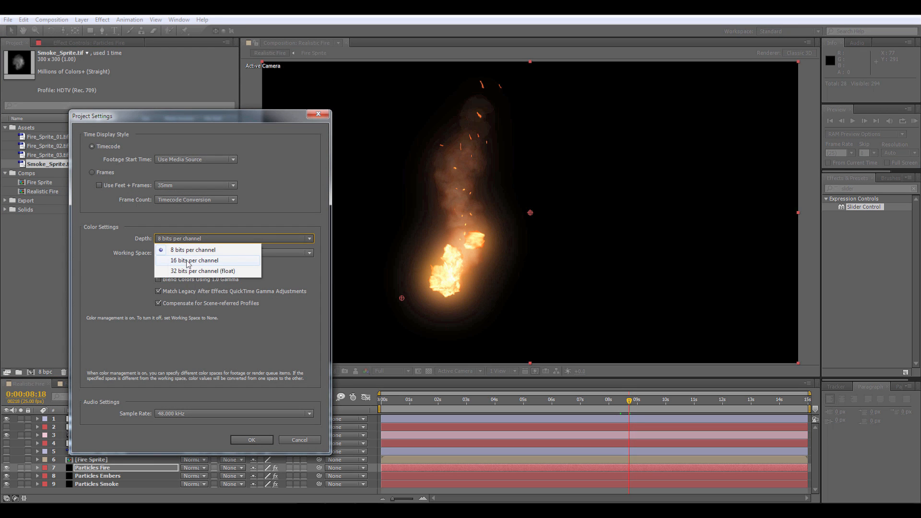
{"action": "left_click", "coordinate": [188, 261]}
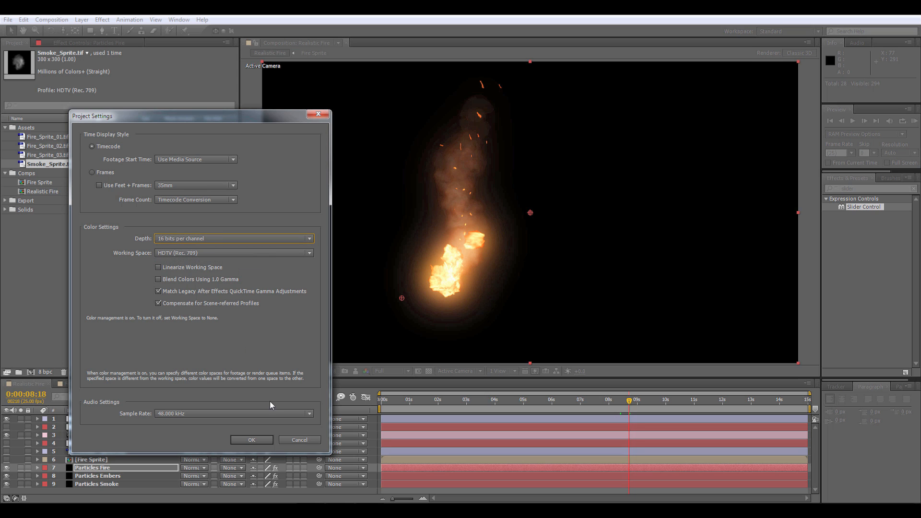
{"action": "left_click", "coordinate": [249, 439]}
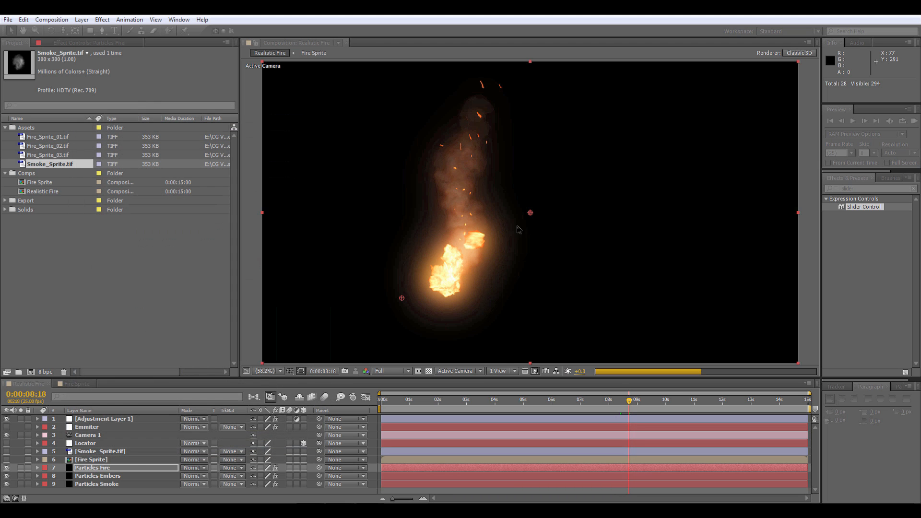
- Examine the edge of the fire's glow up close for color banding and fit the composition back in the viewer
{"action": "scroll", "coordinate": [492, 198], "scroll_direction": "up", "scroll_amount": 1}
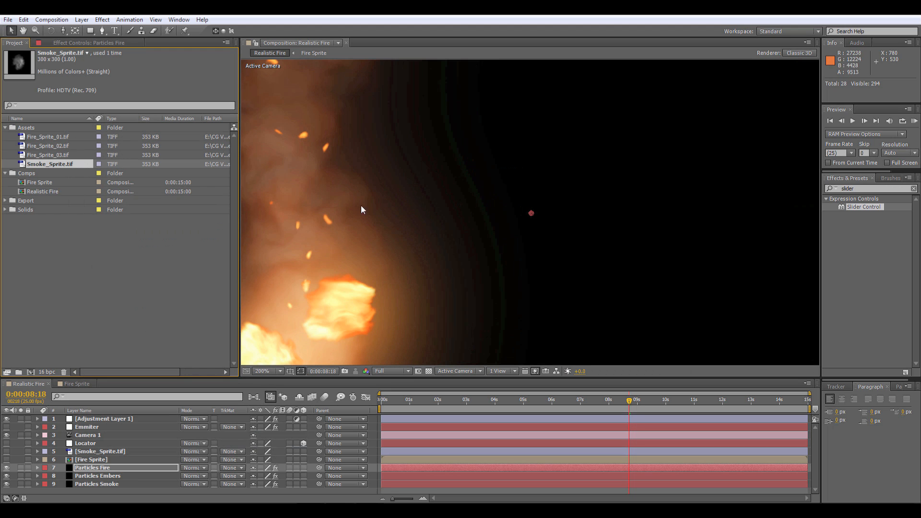
{"action": "scroll", "coordinate": [409, 192], "scroll_direction": "down", "scroll_amount": 3}
{"action": "scroll", "coordinate": [415, 235], "scroll_direction": "up", "scroll_amount": 2}
{"action": "left_click_drag", "start_coordinate": [398, 234], "coordinate": [463, 188]}
{"action": "scroll", "coordinate": [465, 187], "scroll_direction": "down", "scroll_amount": 1}
{"action": "left_click_drag", "start_coordinate": [547, 171], "coordinate": [477, 206]}
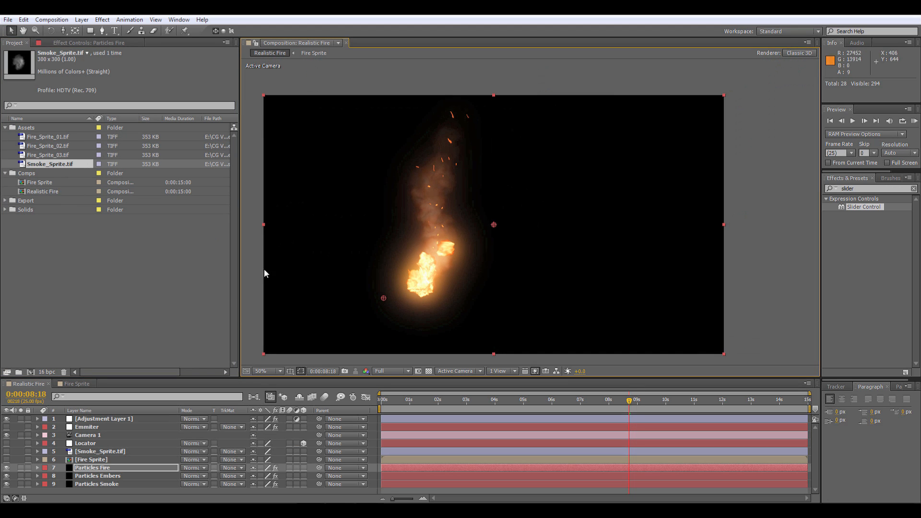
{"action": "left_click", "coordinate": [266, 372]}
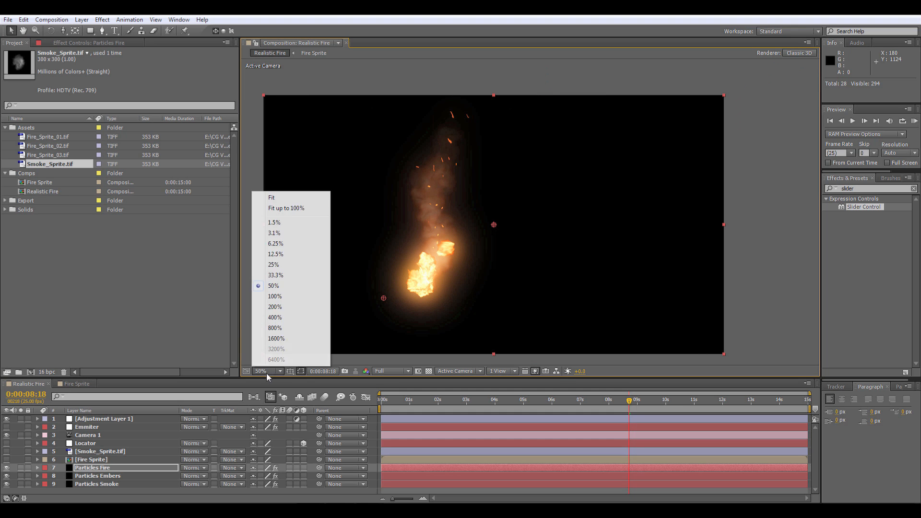
{"action": "left_click", "coordinate": [297, 198]}
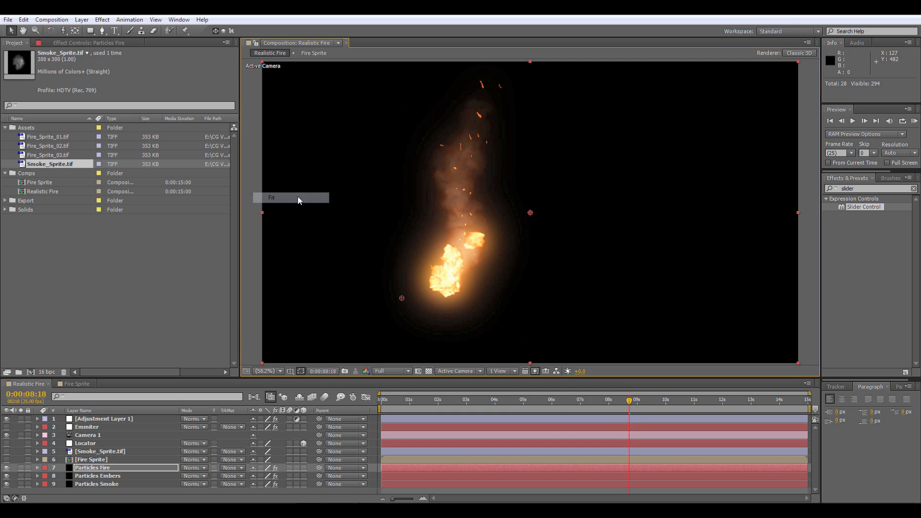
- Try the project color depth at 32 bits per channel (float) and return it to 16 bits per channel
{"action": "left_click", "coordinate": [44, 372]}
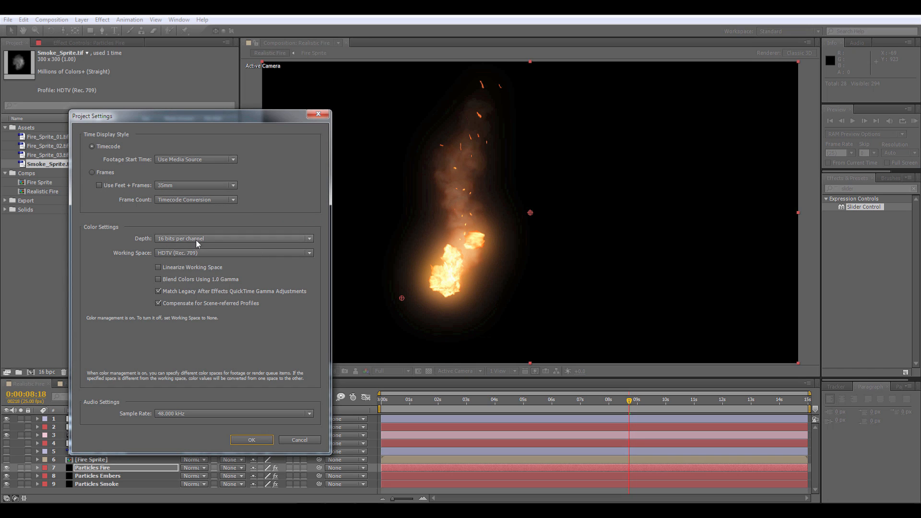
{"action": "left_click", "coordinate": [196, 239]}
{"action": "left_click", "coordinate": [190, 272]}
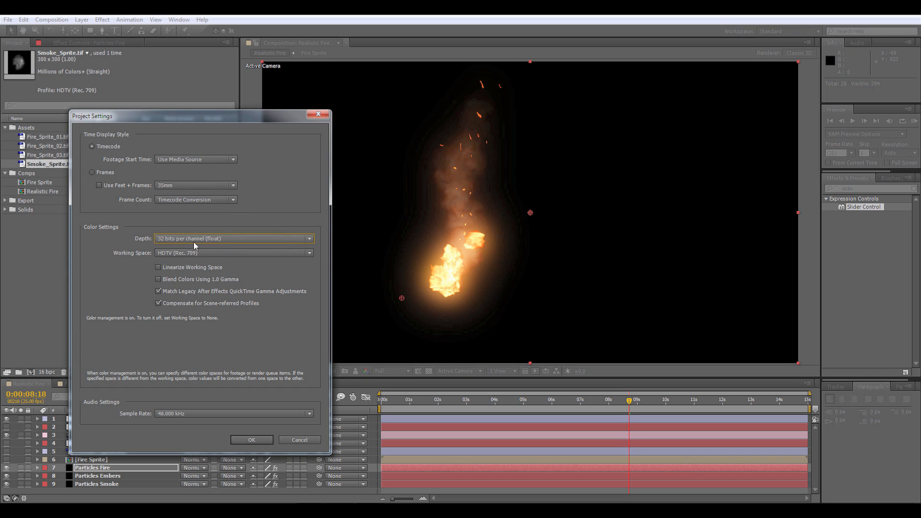
{"action": "left_click", "coordinate": [262, 442]}
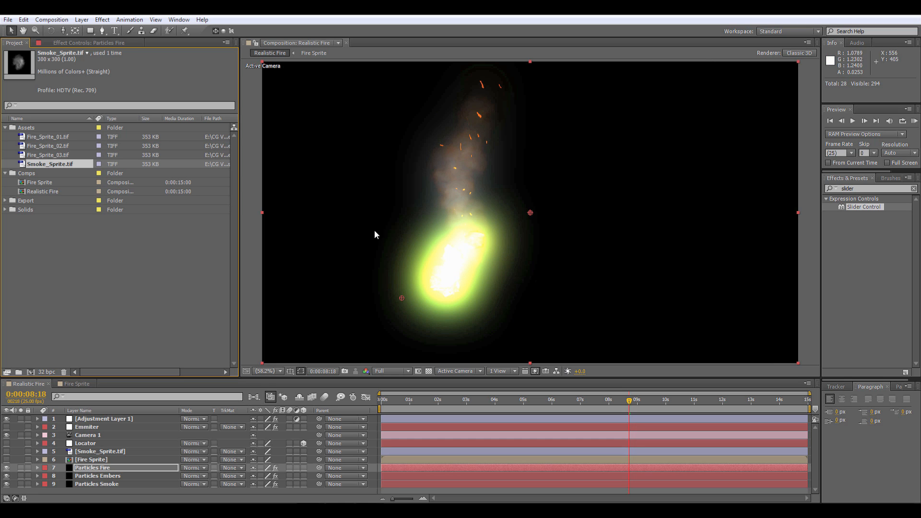
{"action": "left_click", "coordinate": [44, 372]}
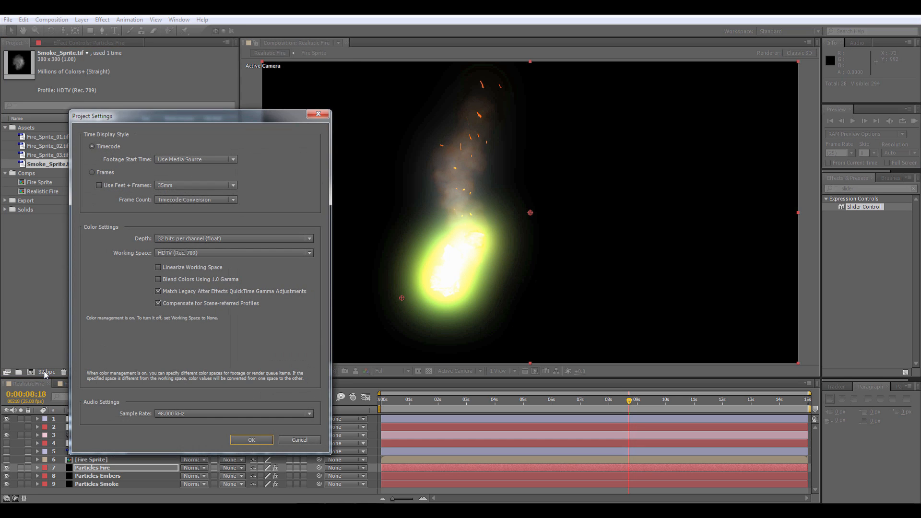
{"action": "left_click", "coordinate": [194, 240]}
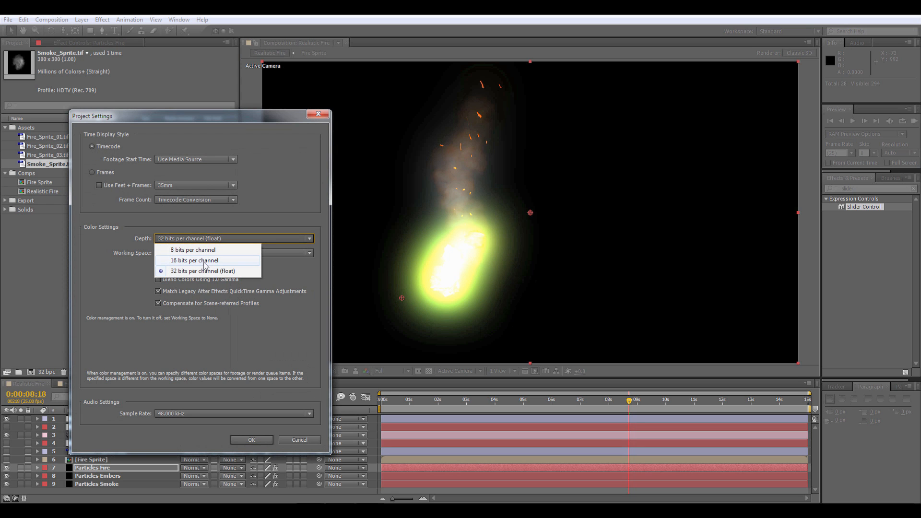
{"action": "left_click", "coordinate": [204, 261]}
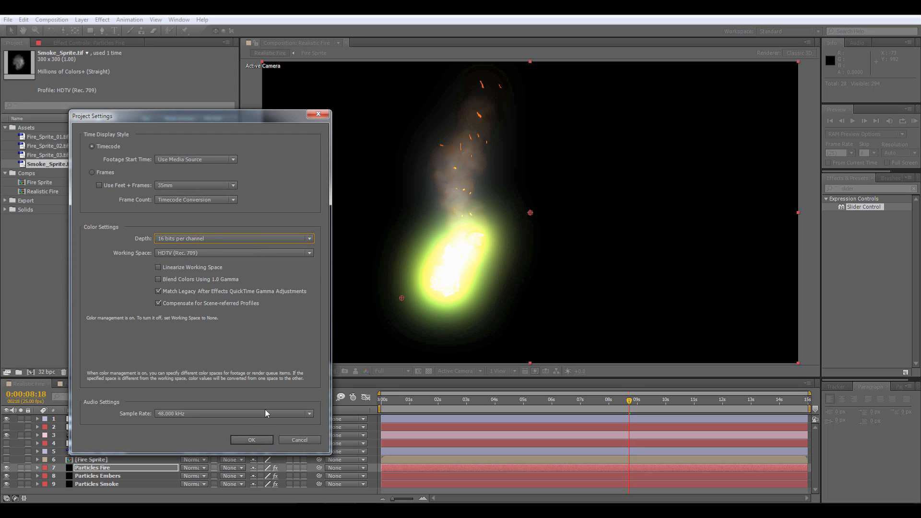
{"action": "left_click", "coordinate": [246, 439]}
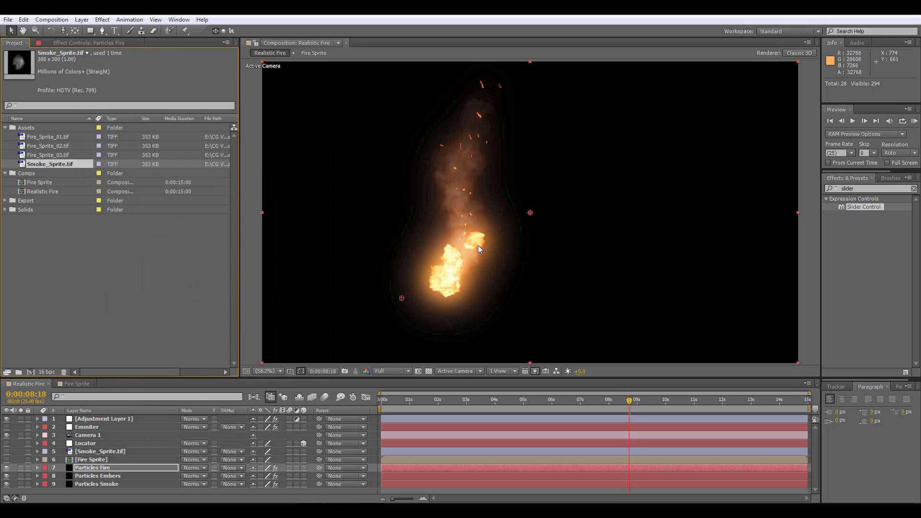
- Scrub through the timeline to 0:00:12:06 to check the moving fire trail
{"action": "key", "text": "period"}
{"action": "key", "text": "comma"}
{"action": "left_click_drag", "start_coordinate": [385, 401], "coordinate": [730, 355]}
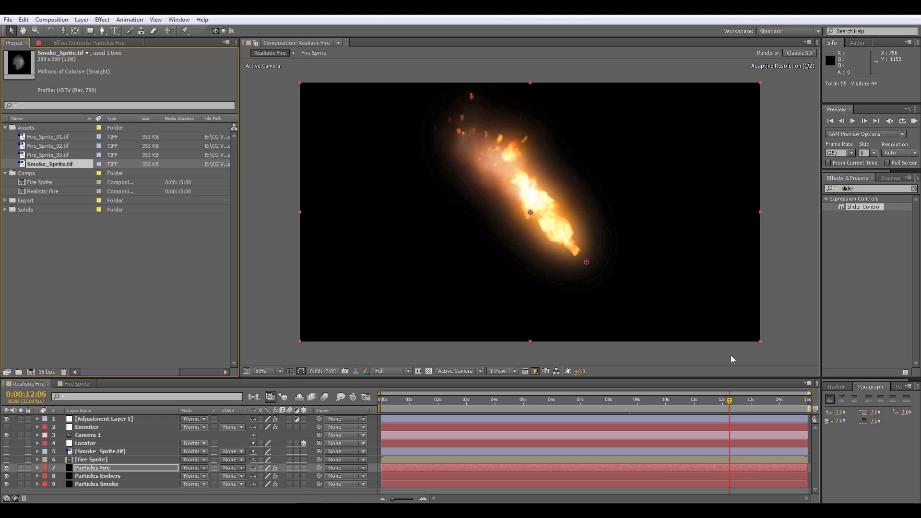
- Remove the wiggle expression from the Position property of the Locator layer
{"action": "left_click", "coordinate": [85, 444]}
{"action": "left_click", "coordinate": [37, 443]}
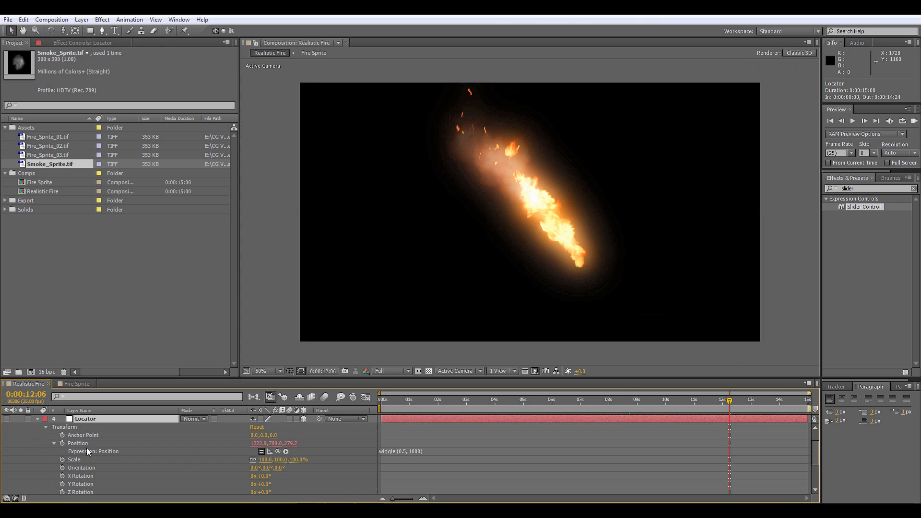
{"action": "left_click", "coordinate": [409, 453]}
{"action": "key", "text": "BackSpace"}
{"action": "left_click", "coordinate": [422, 457]}
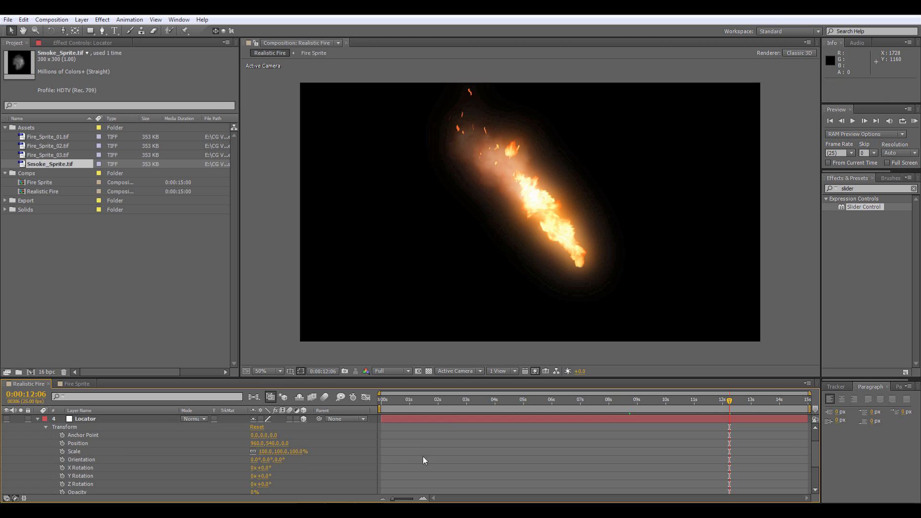
- Move the Locator layer straight down in the composition to position 960, 798, 0
{"action": "left_click", "coordinate": [102, 418]}
{"action": "key", "text": "alt+shift+p"}
{"action": "left_click_drag", "start_coordinate": [531, 197], "coordinate": [532, 262]}
- Go to the start of the timeline at 0:00:00:06 and play a RAM preview of the stationary fire
{"action": "left_click", "coordinate": [384, 402]}
{"action": "mouse_move", "coordinate": [384, 400]}
{"action": "left_mouse_down"}
{"action": "mouse_move", "coordinate": [425, 399]}
{"action": "mouse_move", "coordinate": [396, 399]}
{"action": "left_mouse_up"}
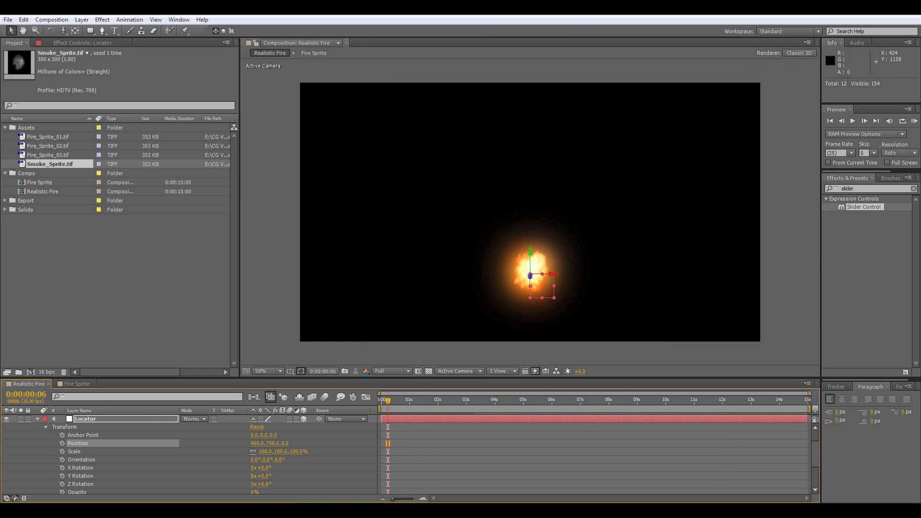
{"action": "left_click", "coordinate": [914, 121]}
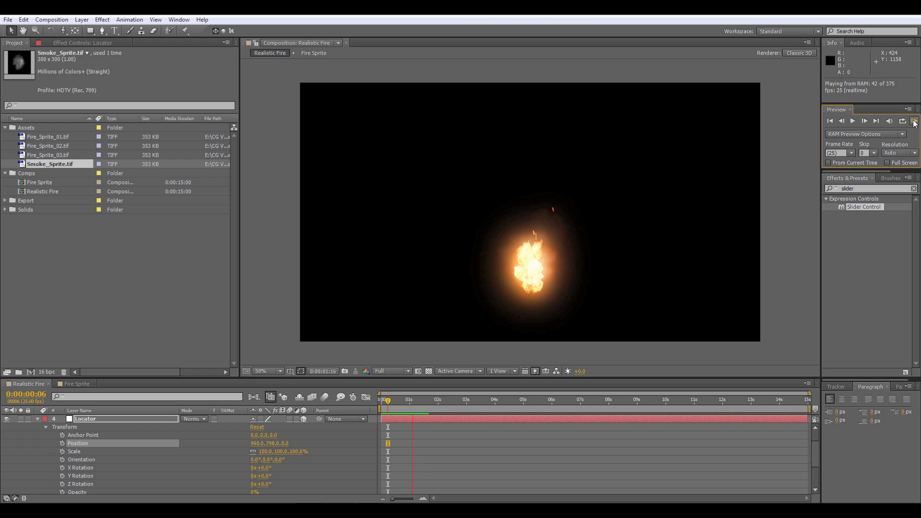
- Stop the preview, scrub to 0:00:00:16 and check the fire against the transparency grid, with the Locator layer collapsed
{"action": "left_click", "coordinate": [914, 123]}
{"action": "left_click_drag", "start_coordinate": [399, 400], "coordinate": [405, 403]}
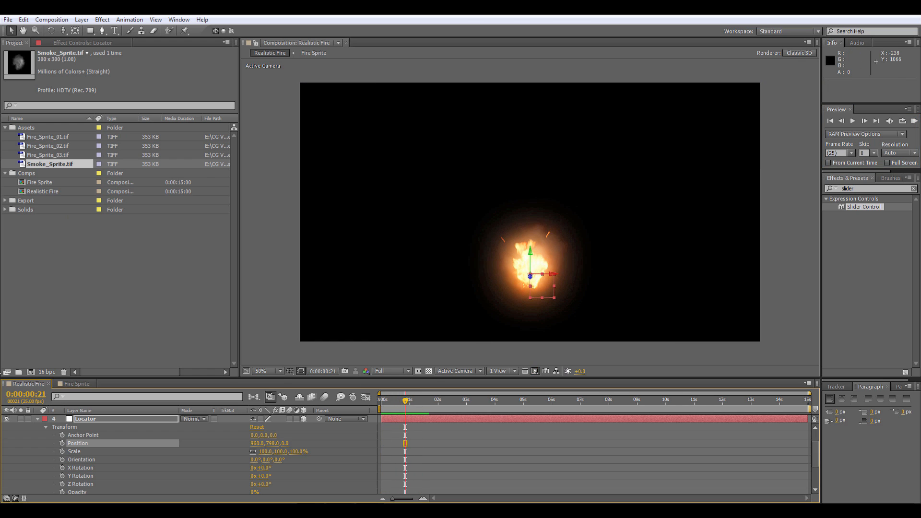
{"action": "left_click", "coordinate": [429, 370]}
{"action": "mouse_move", "coordinate": [406, 401]}
{"action": "left_mouse_down"}
{"action": "mouse_move", "coordinate": [418, 404]}
{"action": "mouse_move", "coordinate": [400, 405]}
{"action": "left_mouse_up"}
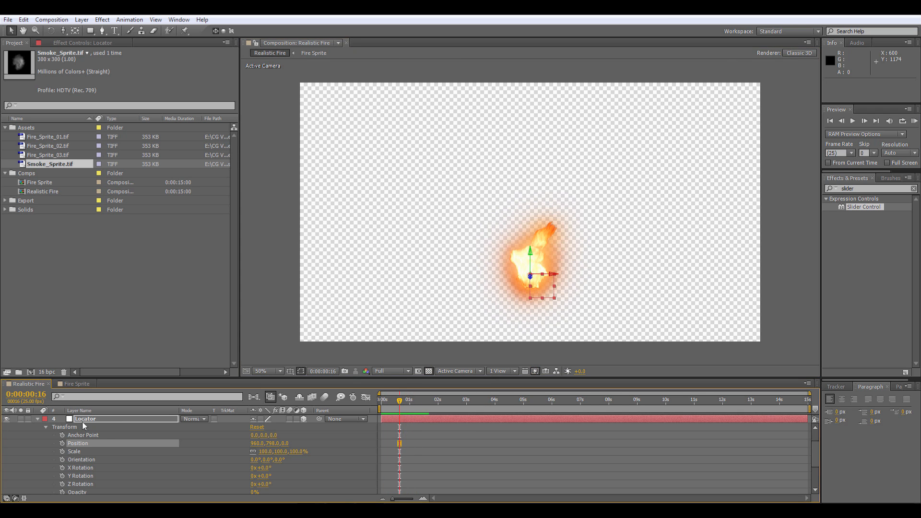
{"action": "left_click", "coordinate": [38, 419]}
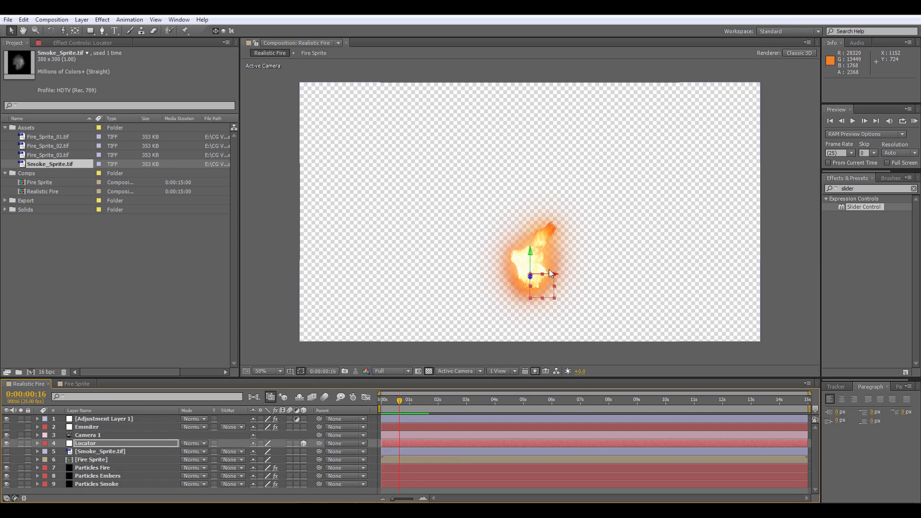
{"action": "left_click", "coordinate": [428, 372]}
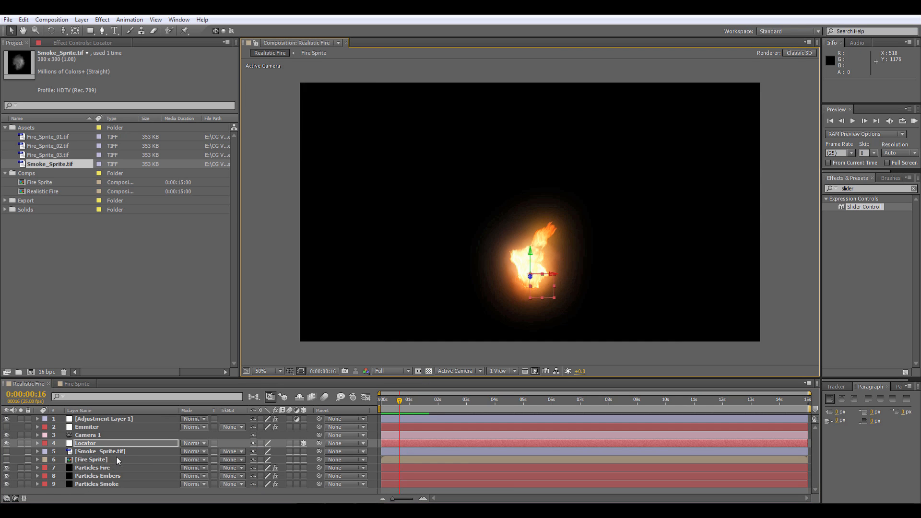
- Change the Particular emitter type of the Particles Fire layer to Sphere
{"action": "left_click", "coordinate": [101, 468]}
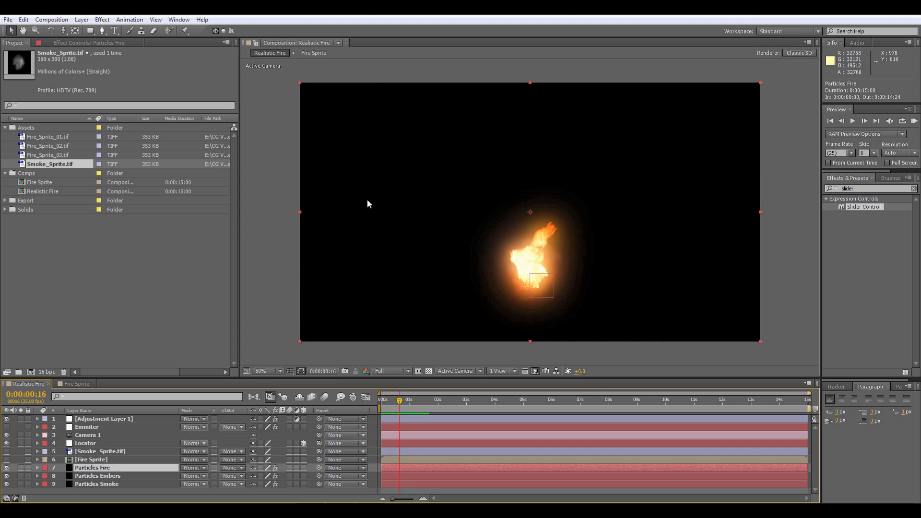
{"action": "left_click", "coordinate": [98, 43]}
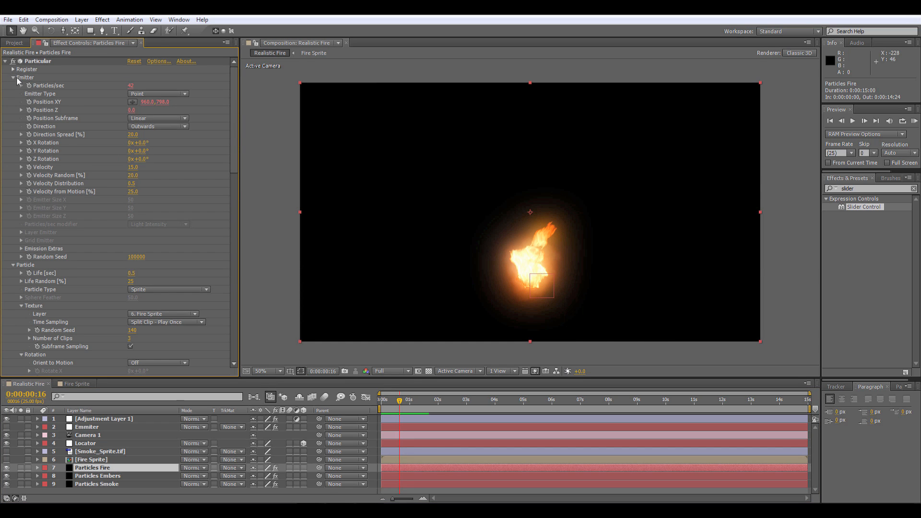
{"action": "left_click", "coordinate": [141, 94]}
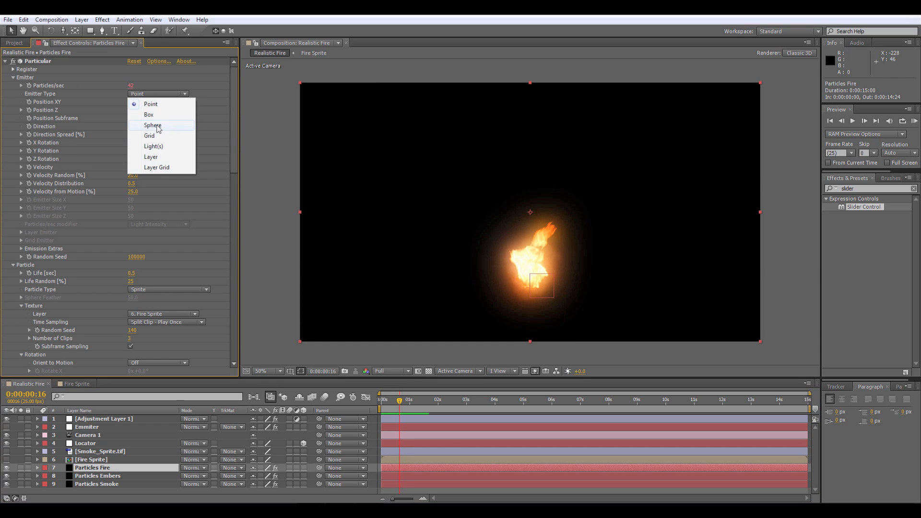
{"action": "left_click", "coordinate": [153, 126]}
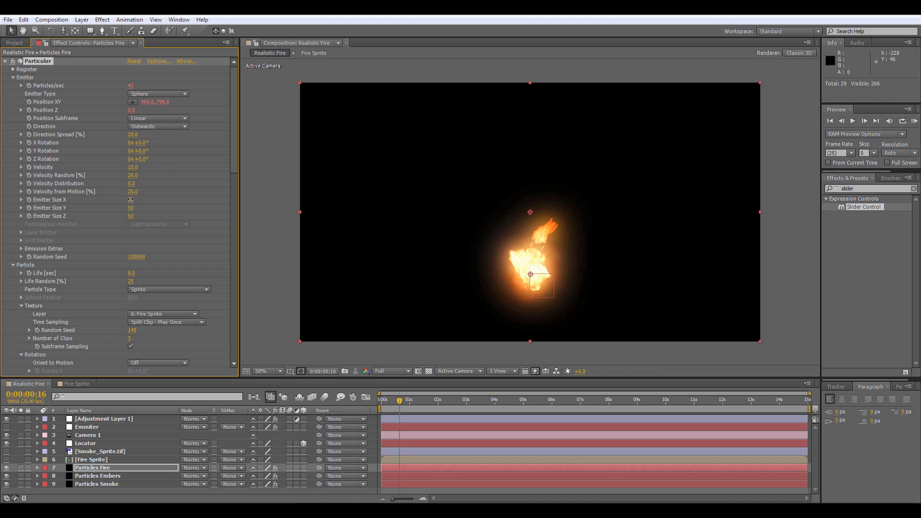
- Enlarge the Particles Fire emitter size to about 3067 in X, 1446 in Y and 2144 in Z, and preview the spread
{"action": "left_click_drag", "start_coordinate": [164, 196], "coordinate": [405, 172]}
{"action": "left_click_drag", "start_coordinate": [132, 217], "coordinate": [918, 158]}
{"action": "left_click_drag", "start_coordinate": [139, 207], "coordinate": [199, 195]}
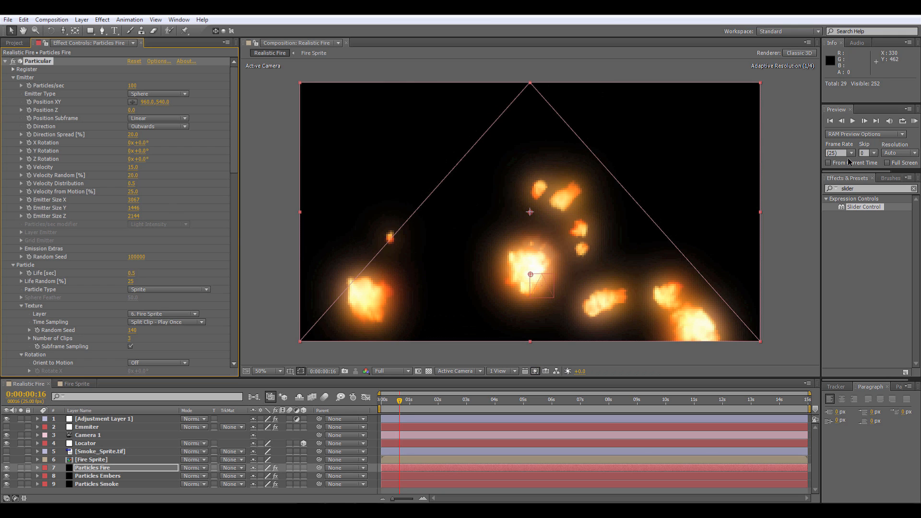
{"action": "left_click", "coordinate": [914, 121]}
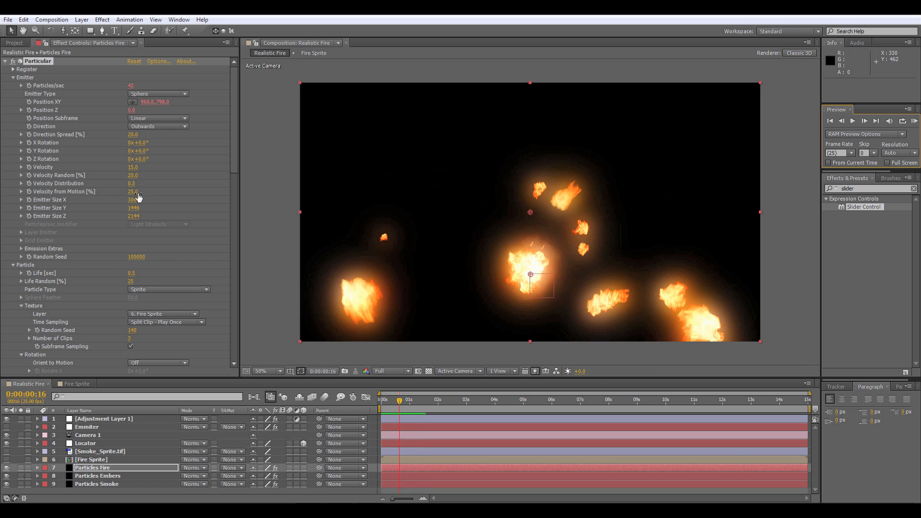
- Set Emitter Size X, Y and Z of the Particles Fire layer to 50
{"action": "left_click", "coordinate": [133, 199]}
{"action": "type", "text": "50"}
{"action": "left_click", "coordinate": [132, 208]}
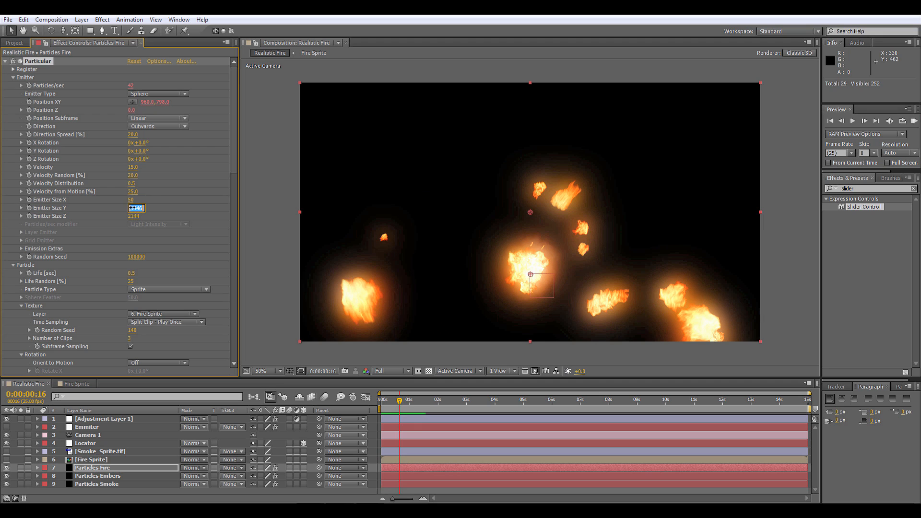
{"action": "type", "text": "50"}
{"action": "left_click", "coordinate": [134, 217]}
{"action": "left_click", "coordinate": [159, 194]}
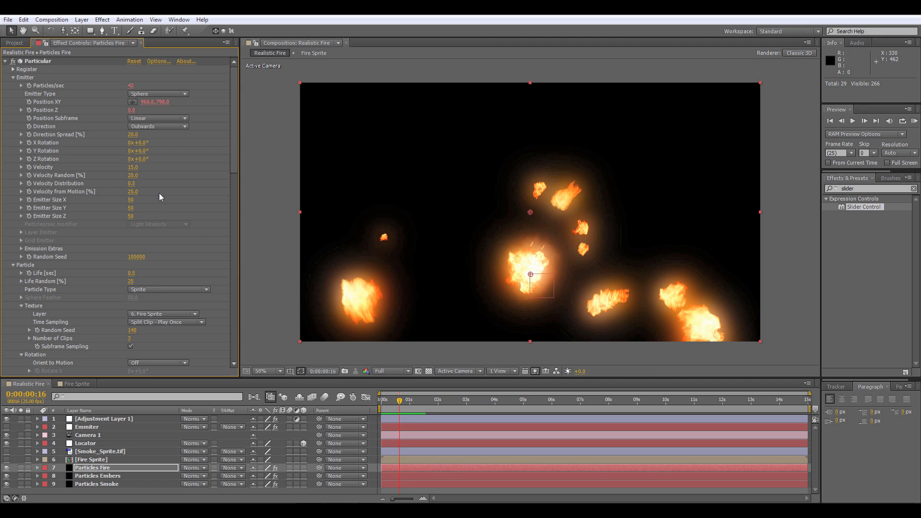
- Change the Particles Fire emitter type to Box and widen Emitter Size X to about 933
{"action": "left_click", "coordinate": [148, 94]}
{"action": "left_click", "coordinate": [149, 114]}
{"action": "left_click_drag", "start_coordinate": [132, 200], "coordinate": [230, 187]}
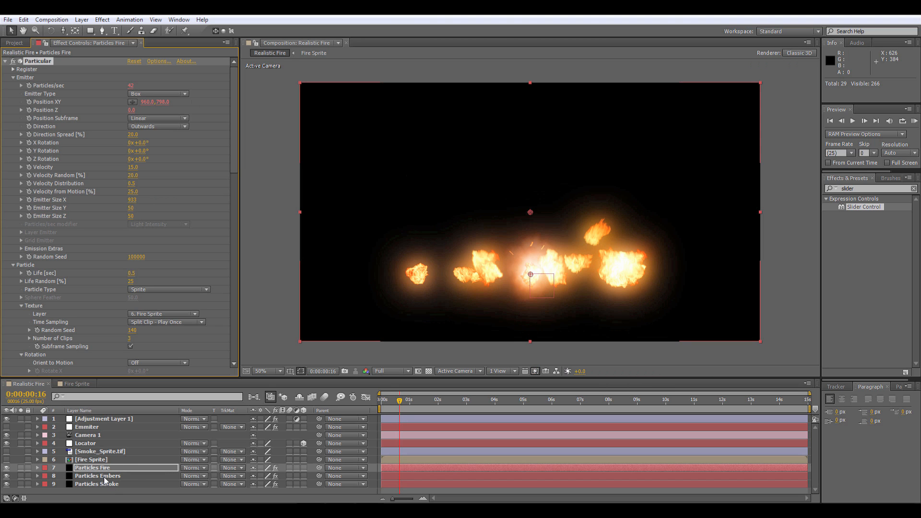
- Switch the emitter type of the Particles Embers layer to Box and widen its Emitter Size X to about 986
{"action": "left_click", "coordinate": [105, 478]}
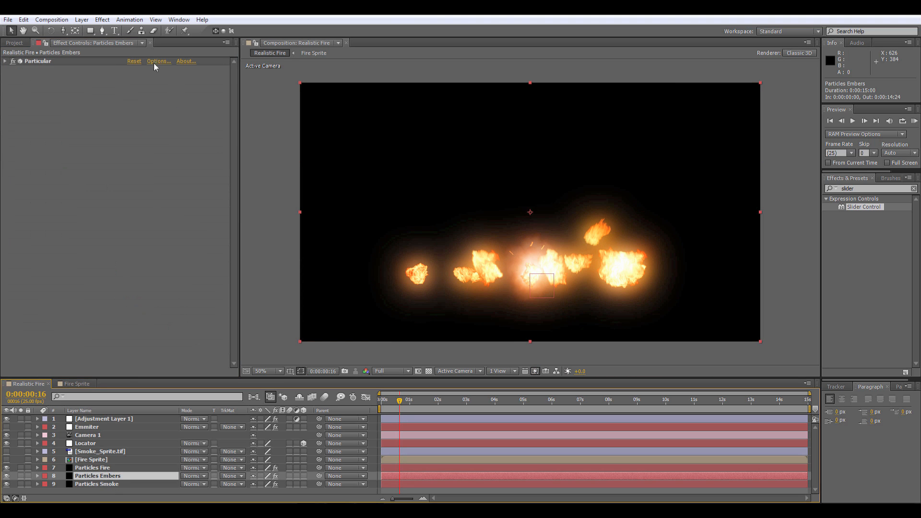
{"action": "left_click", "coordinate": [5, 61]}
{"action": "left_click", "coordinate": [140, 94]}
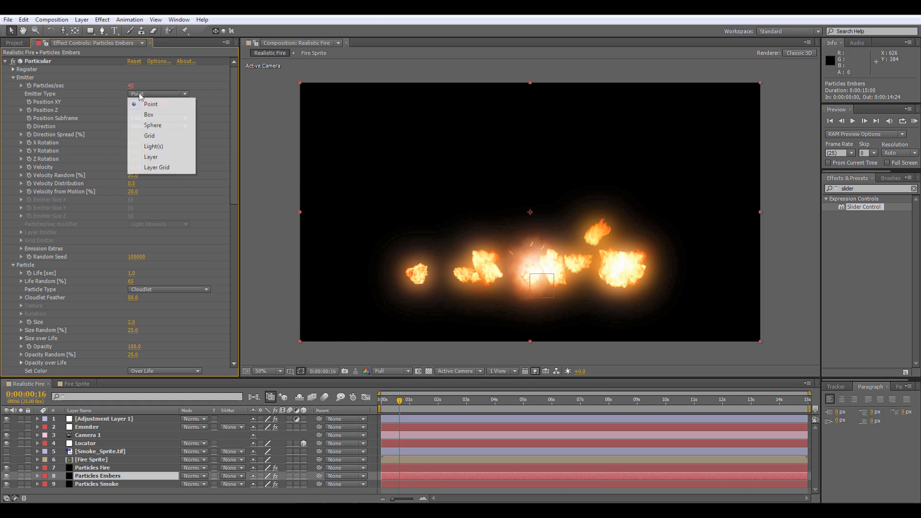
{"action": "left_click", "coordinate": [149, 116]}
{"action": "left_click_drag", "start_coordinate": [192, 194], "coordinate": [358, 178]}
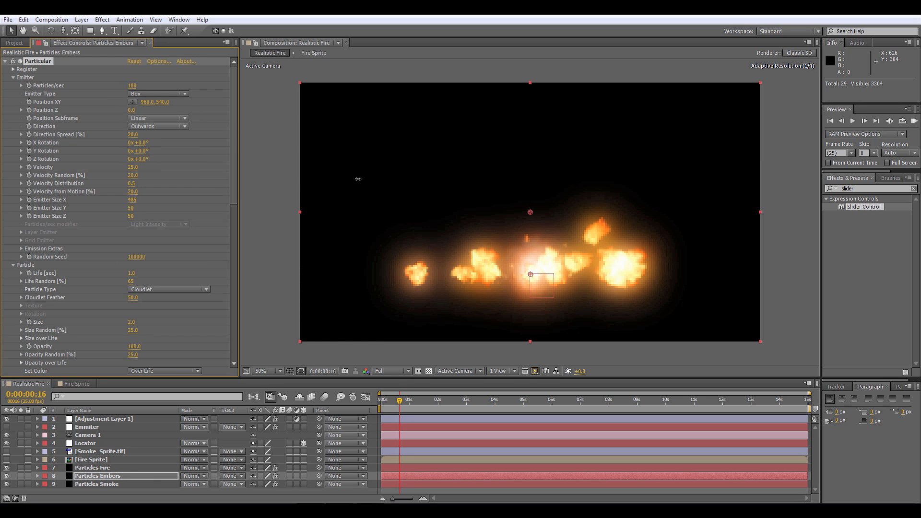
- Switch the emitter type of the Particles Smoke layer to Box and widen its Emitter Size X to about 933
{"action": "left_click", "coordinate": [122, 484]}
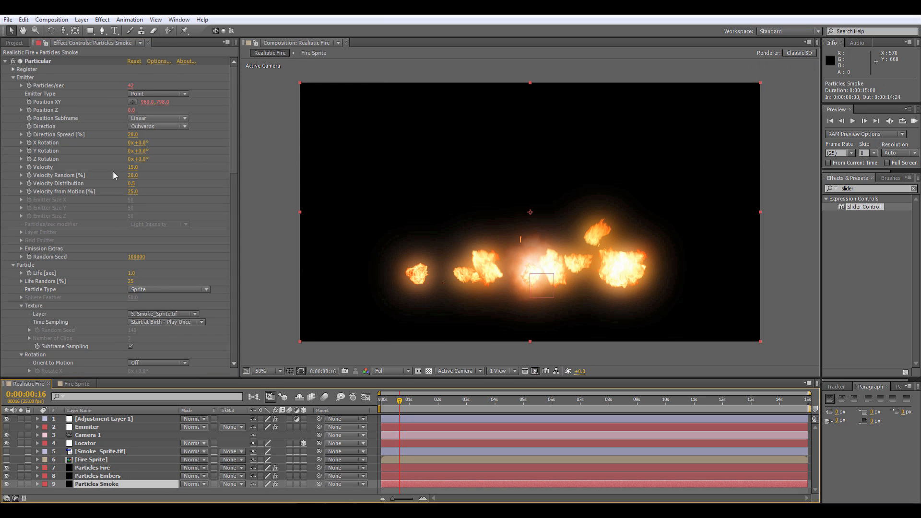
{"action": "left_click", "coordinate": [154, 94]}
{"action": "left_click", "coordinate": [147, 116]}
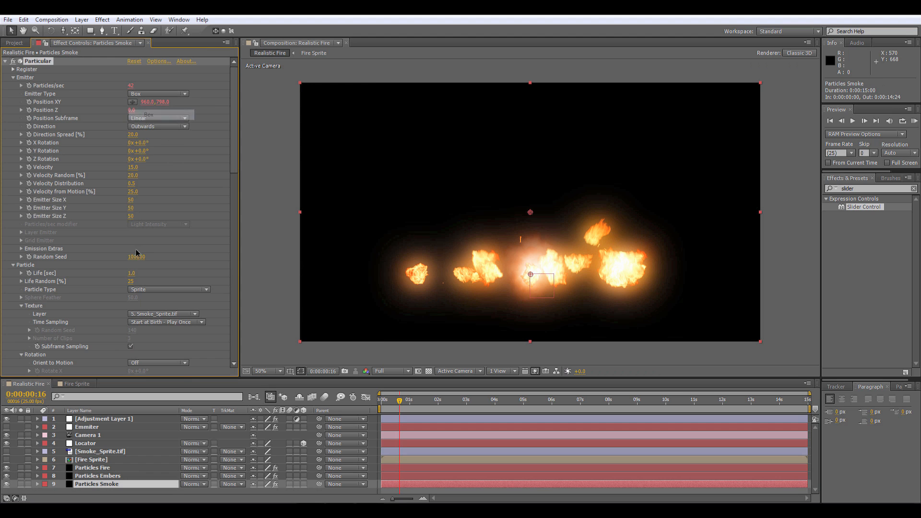
{"action": "left_click_drag", "start_coordinate": [178, 196], "coordinate": [570, 195]}
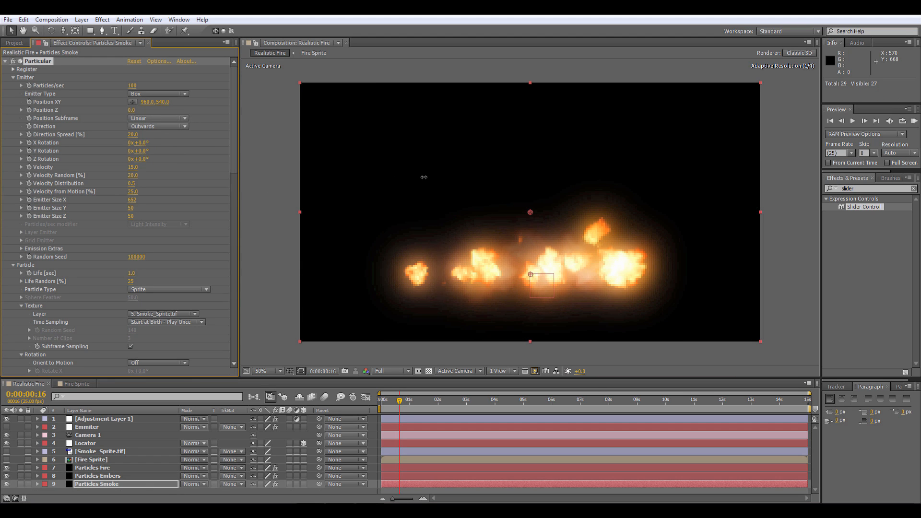
- Raise the slider on the Emmiter layer to 156 and play the wider fire up to 0:00:00:21
{"action": "left_click", "coordinate": [88, 426]}
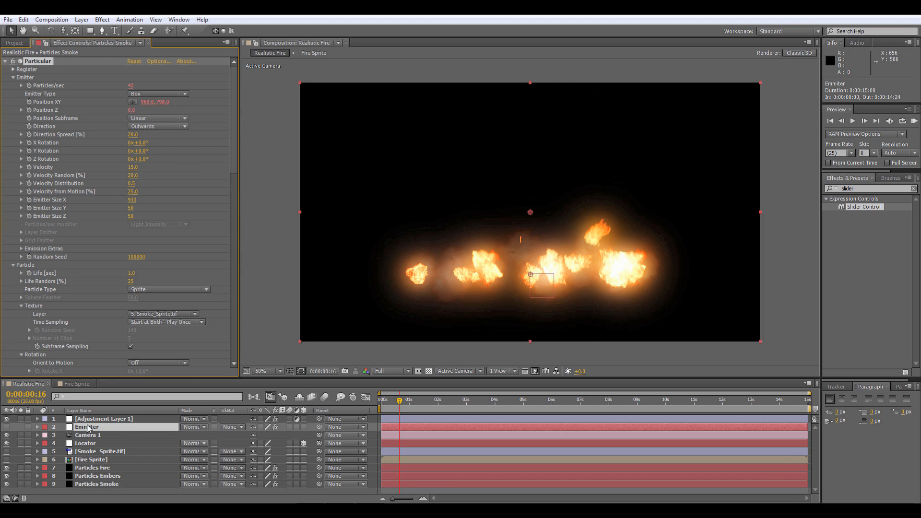
{"action": "left_click_drag", "start_coordinate": [130, 69], "coordinate": [203, 69]}
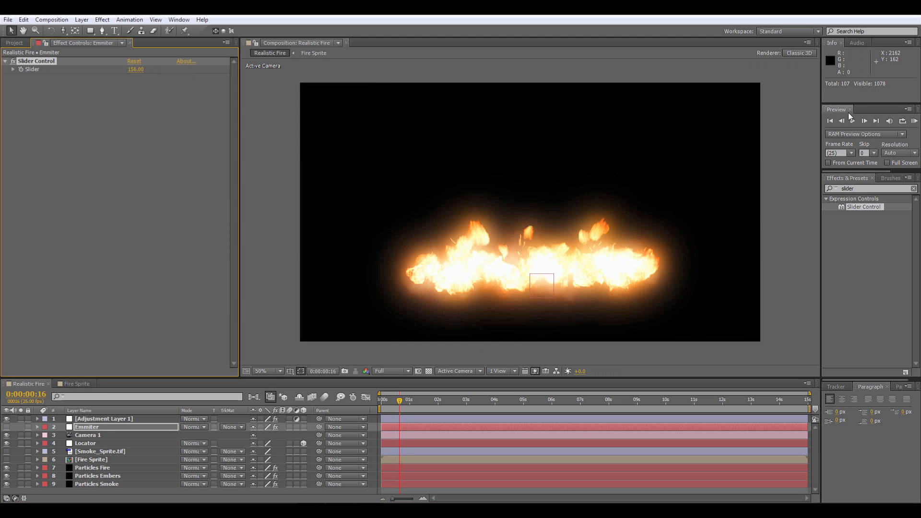
{"action": "left_click", "coordinate": [853, 122]}
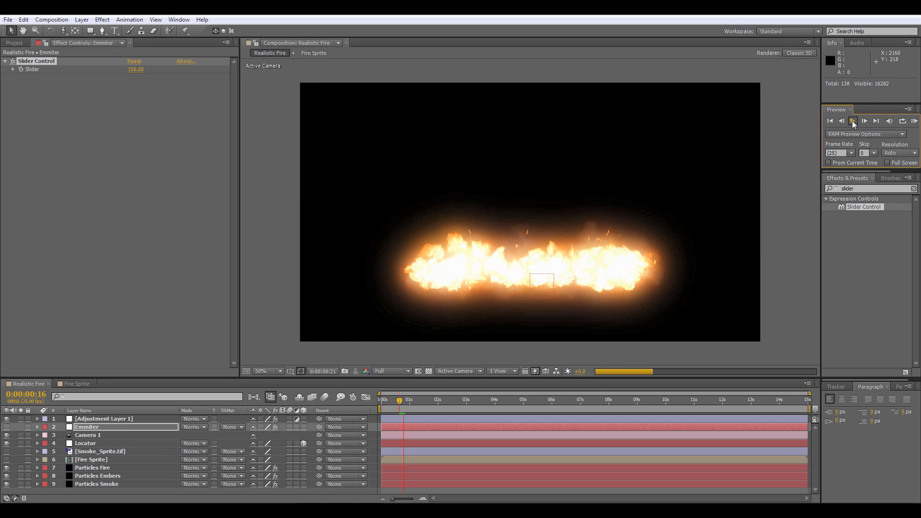
{"action": "left_click", "coordinate": [638, 230]}
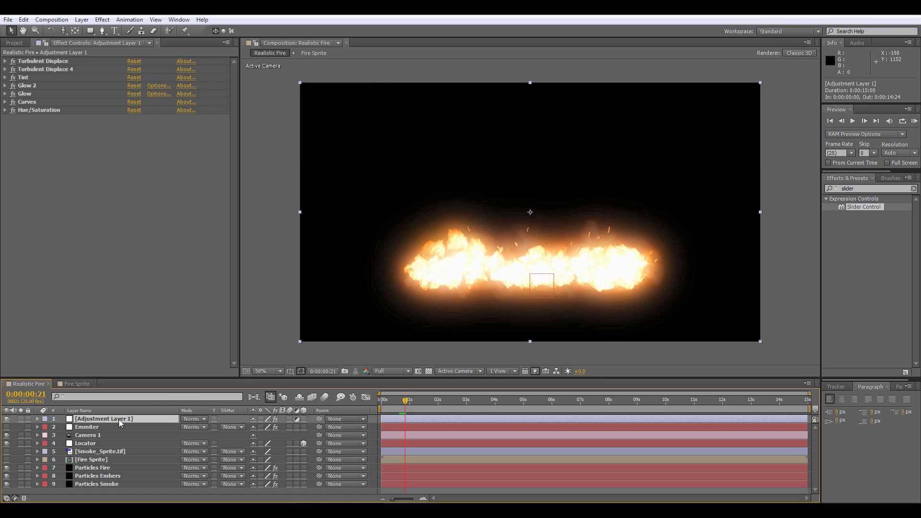
- Add a Mesh Warp effect to Adjustment Layer 1 and set its grid to 3 rows and 3 columns
{"action": "right_click", "coordinate": [120, 422]}
{"action": "mouse_move", "coordinate": [182, 196]}
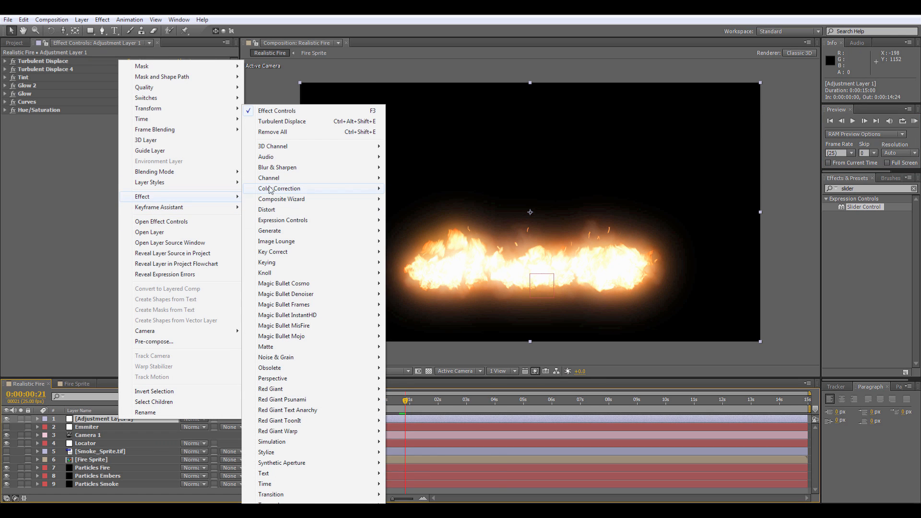
{"action": "mouse_move", "coordinate": [280, 214]}
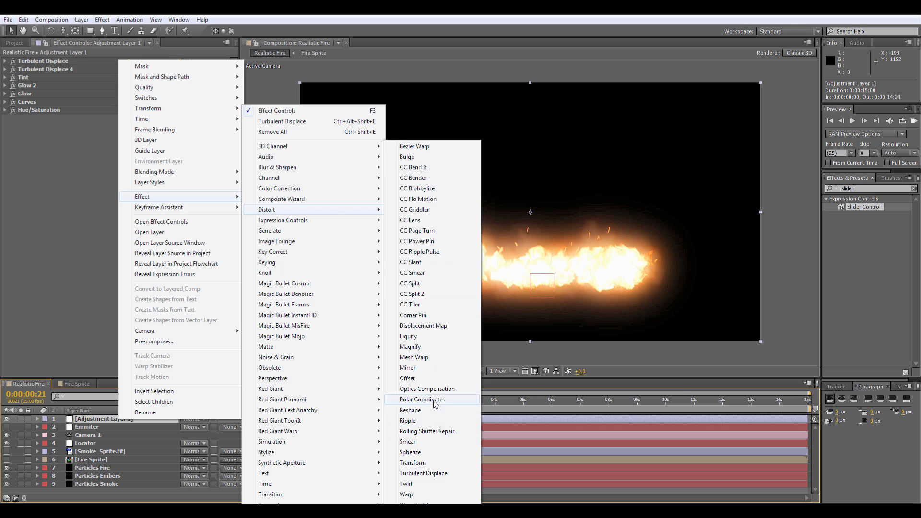
{"action": "left_click", "coordinate": [422, 359]}
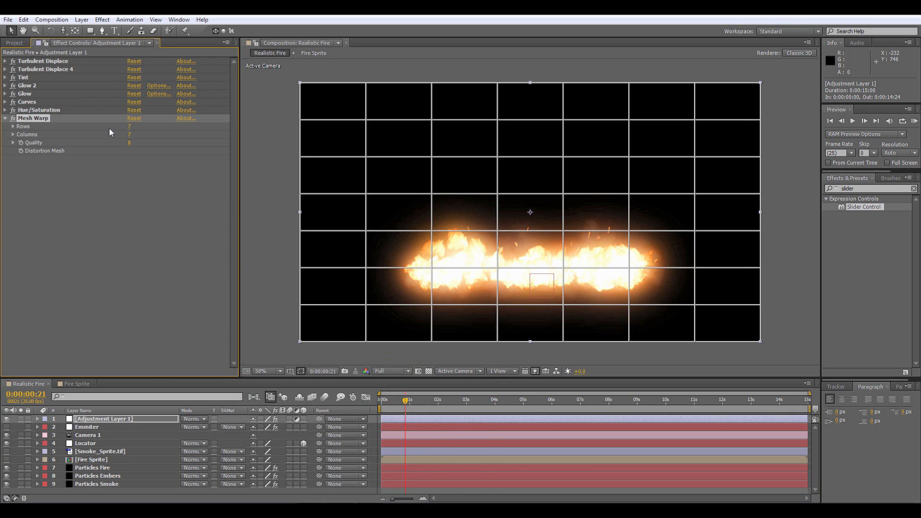
{"action": "left_click", "coordinate": [136, 179]}
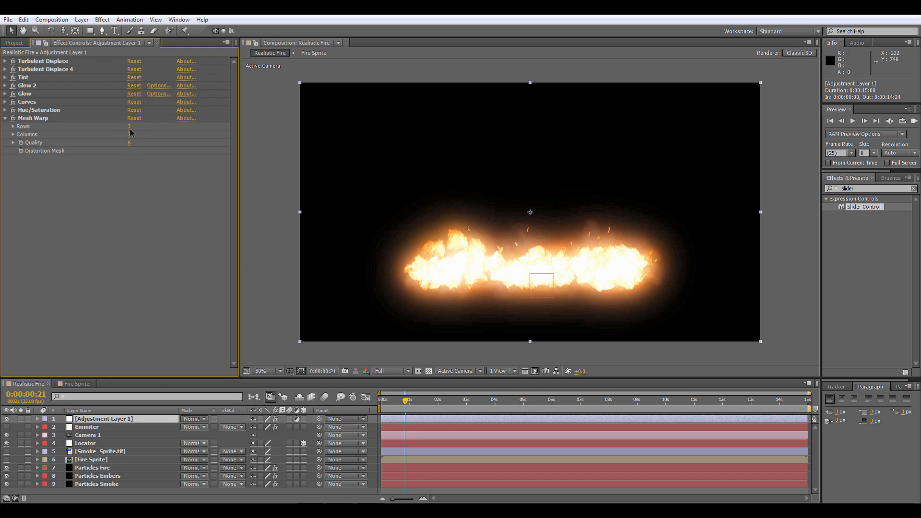
{"action": "left_click", "coordinate": [106, 179]}
{"action": "left_click", "coordinate": [48, 119]}
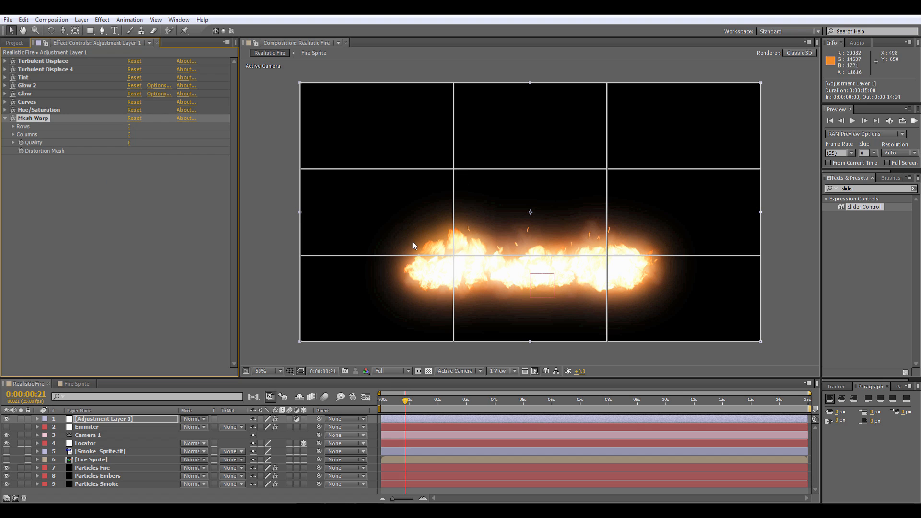
- Pull the two upper inner mesh points toward each other and slightly down to narrow the area above the fire
{"action": "left_click", "coordinate": [453, 168]}
{"action": "left_click_drag", "start_coordinate": [453, 140], "coordinate": [472, 169]}
{"action": "left_click", "coordinate": [607, 169]}
{"action": "left_click_drag", "start_coordinate": [607, 144], "coordinate": [586, 169]}
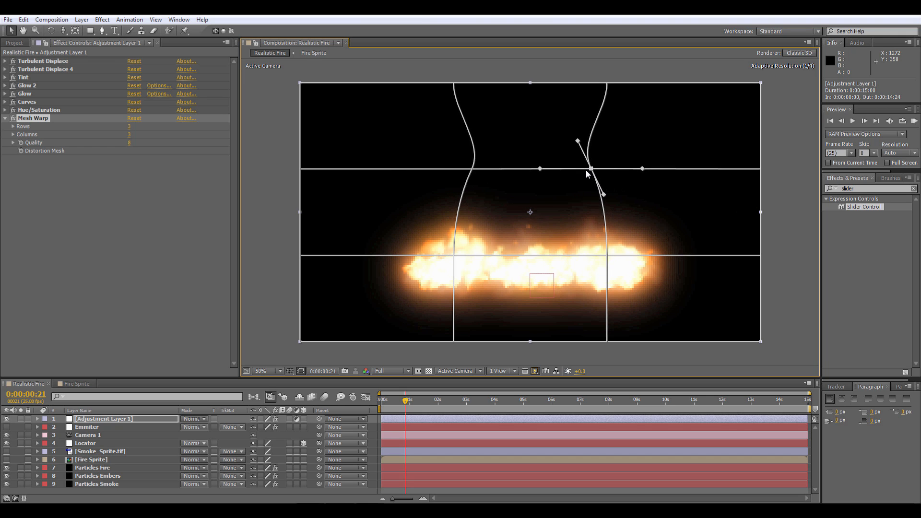
{"action": "left_click", "coordinate": [463, 102]}
{"action": "left_click", "coordinate": [473, 170]}
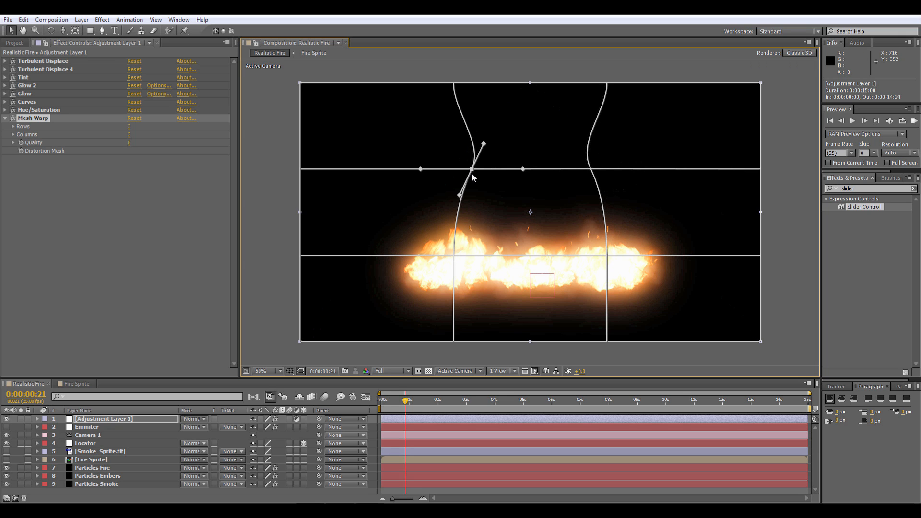
{"action": "left_click_drag", "start_coordinate": [472, 170], "coordinate": [472, 176]}
{"action": "left_click", "coordinate": [586, 172]}
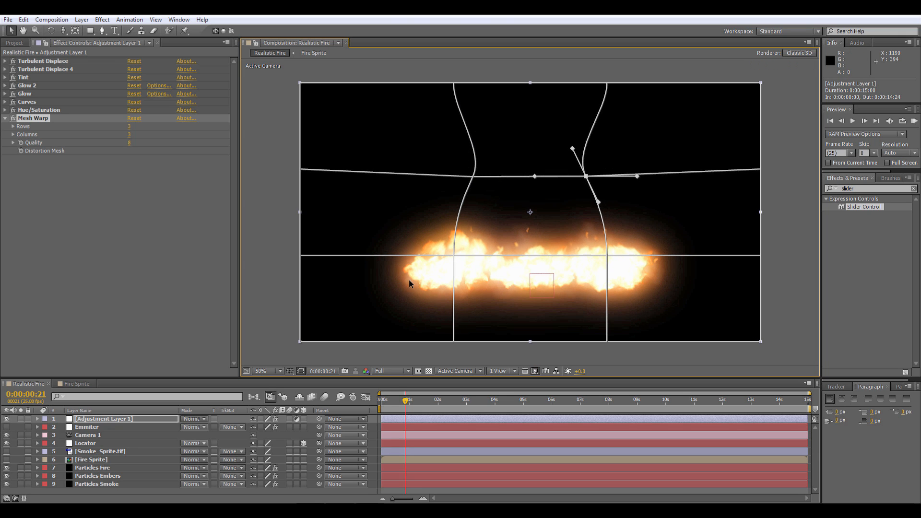
- Set Emitter Size X to 50 on the Particles Fire, Particles Embers and Particles Smoke layers
{"action": "left_click", "coordinate": [96, 468]}
{"action": "left_click", "coordinate": [130, 199]}
{"action": "type", "text": "50"}
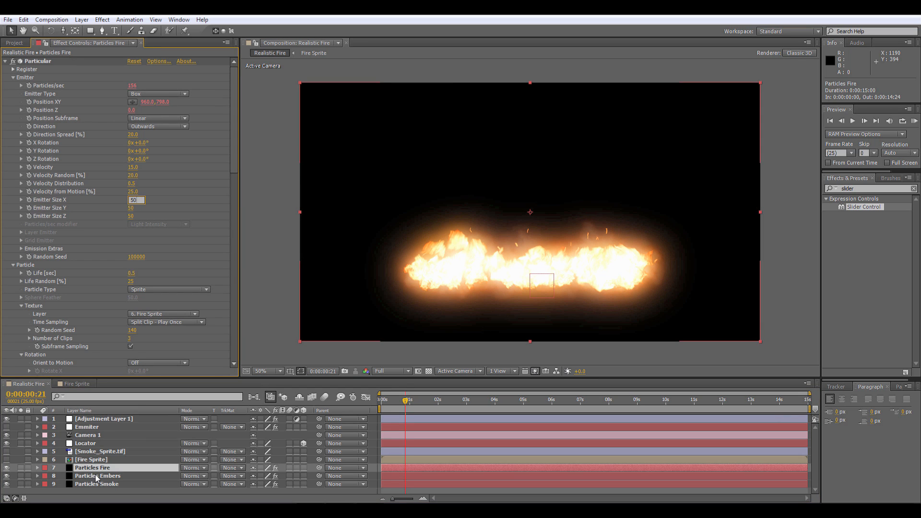
{"action": "left_click", "coordinate": [94, 477]}
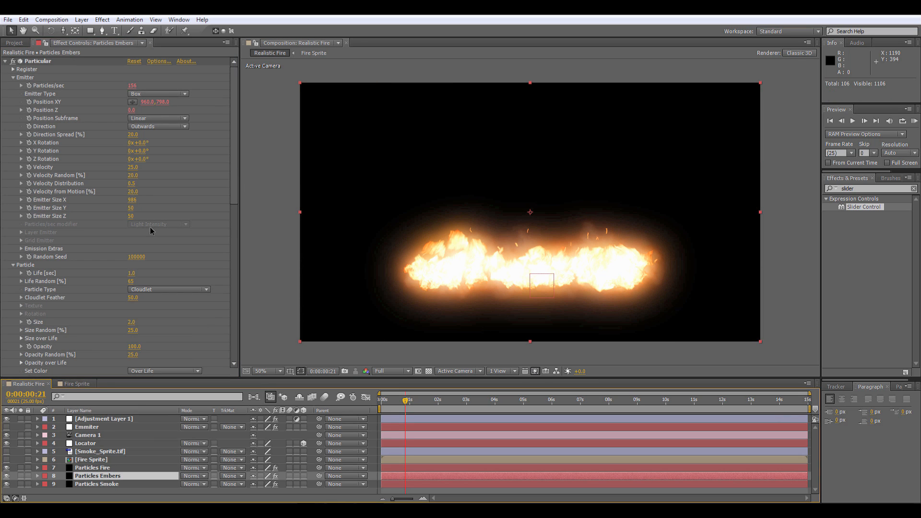
{"action": "left_click", "coordinate": [103, 484]}
{"action": "left_click", "coordinate": [131, 200]}
{"action": "type", "text": "50"}
{"action": "key", "text": "Return"}
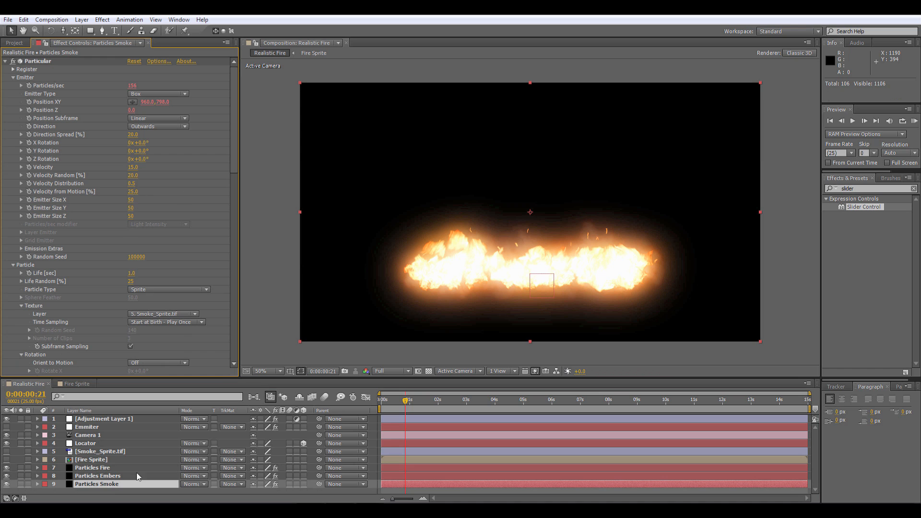
- Increase the particle life of the Particles Fire layer to 1.0 second
{"action": "left_click", "coordinate": [106, 469]}
{"action": "left_click_drag", "start_coordinate": [131, 273], "coordinate": [230, 272]}
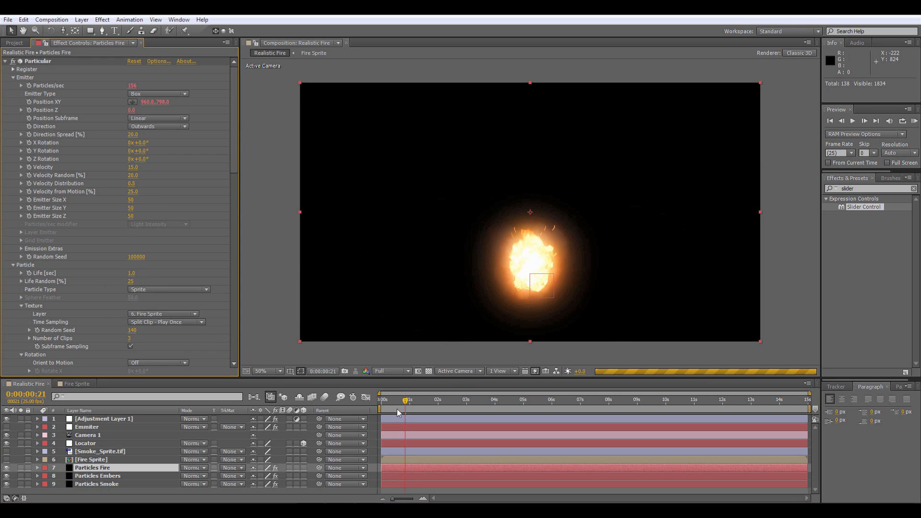
- Set Life Random to 50% on the Particles Fire layer, checking the fire at about 1:19
{"action": "left_click_drag", "start_coordinate": [417, 400], "coordinate": [426, 395]}
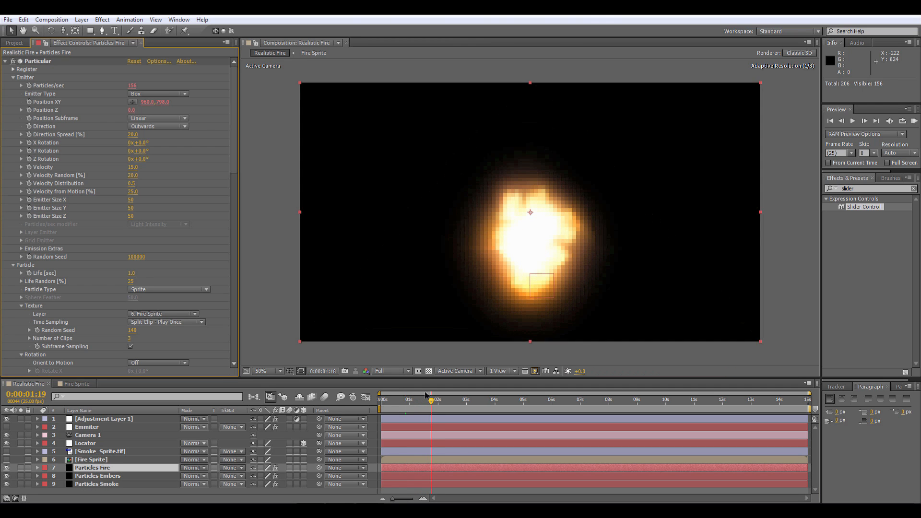
{"action": "left_click", "coordinate": [130, 281]}
{"action": "type", "text": "50"}
{"action": "key", "text": "Return"}
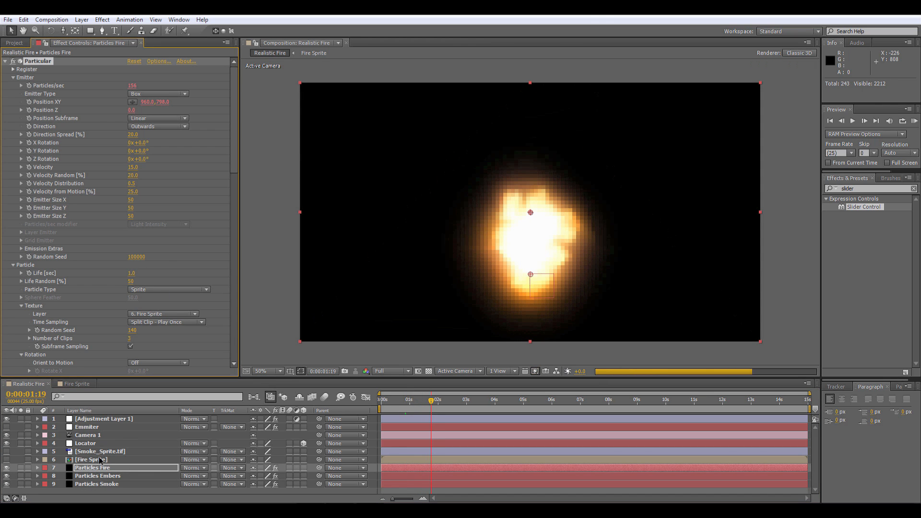
- Move the two upper inner Mesh Warp points on Adjustment Layer 1 closer together to narrow the fire's tip
{"action": "left_click", "coordinate": [95, 419]}
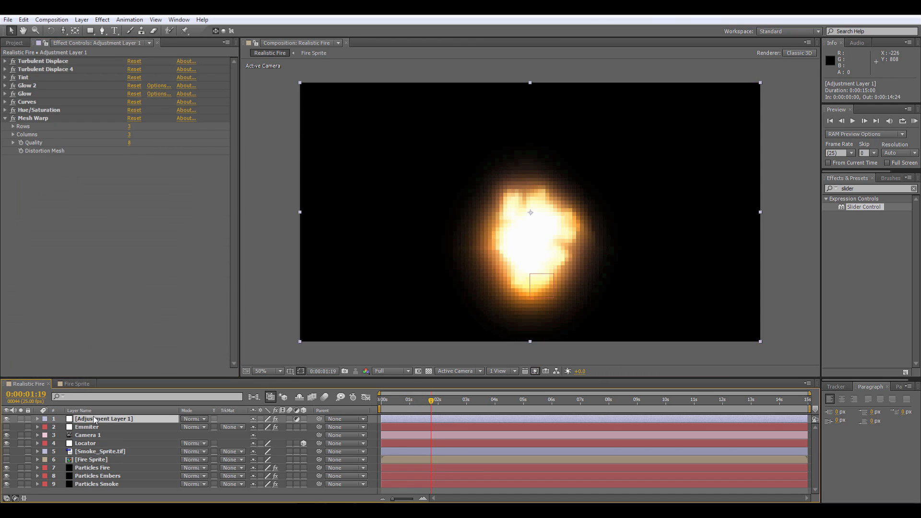
{"action": "left_click", "coordinate": [54, 118]}
{"action": "left_click_drag", "start_coordinate": [572, 149], "coordinate": [559, 137]}
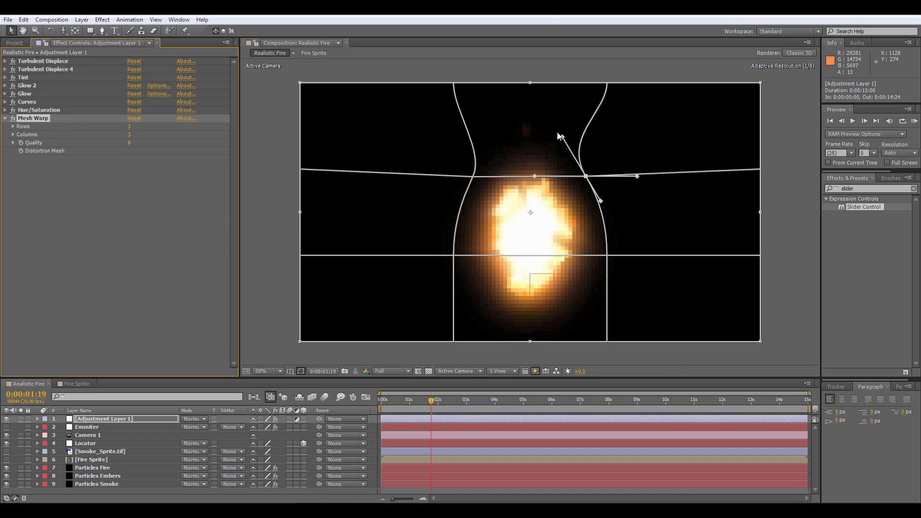
{"action": "left_click_drag", "start_coordinate": [583, 177], "coordinate": [572, 177]}
{"action": "left_click", "coordinate": [473, 178]}
{"action": "left_click_drag", "start_coordinate": [473, 177], "coordinate": [491, 178]}
- Shift the two lower inner mesh points slightly and tilt their vertical tangents inward so the mesh tapers upward, then deselect the layer
{"action": "left_click", "coordinate": [453, 255]}
{"action": "left_click_drag", "start_coordinate": [453, 257], "coordinate": [468, 238]}
{"action": "left_click", "coordinate": [608, 255]}
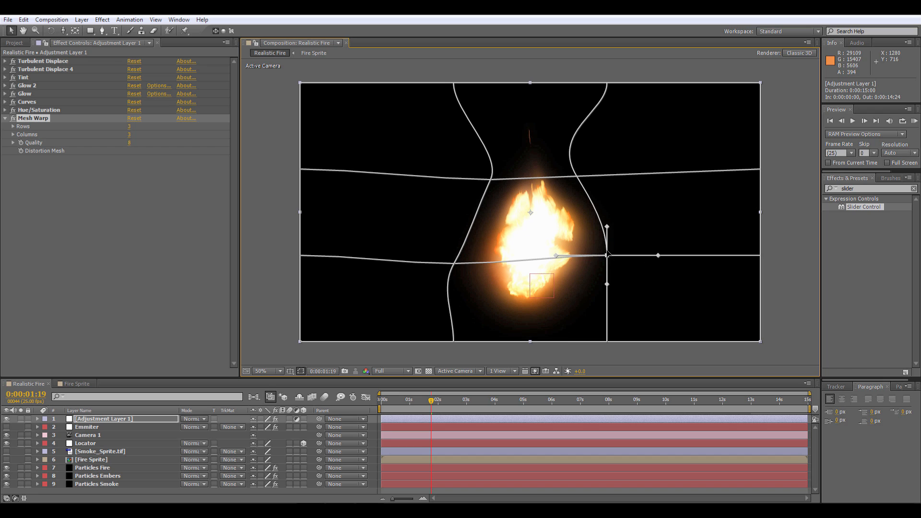
{"action": "left_click_drag", "start_coordinate": [606, 226], "coordinate": [601, 256]}
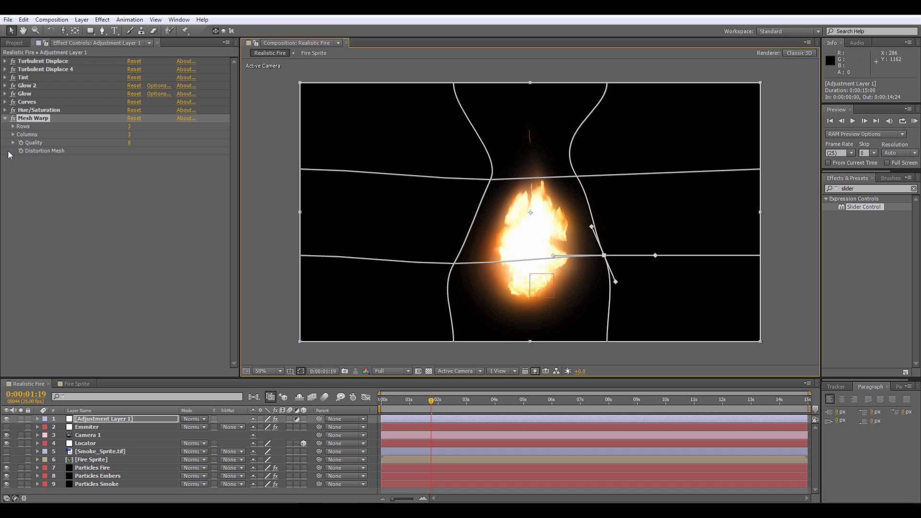
{"action": "left_click", "coordinate": [277, 255]}
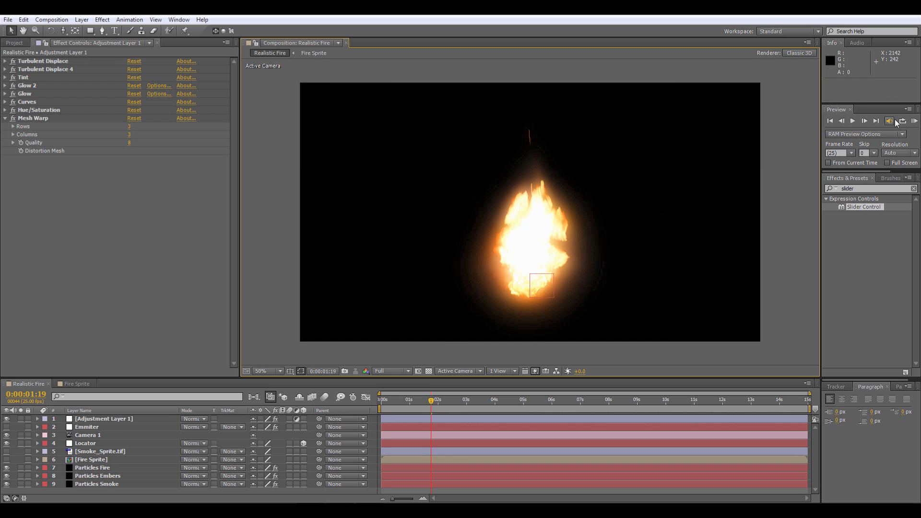
- Play a RAM preview of the warped fire, stop it, and return to the first frame to review the Particles Embers settings
{"action": "left_click", "coordinate": [914, 121]}
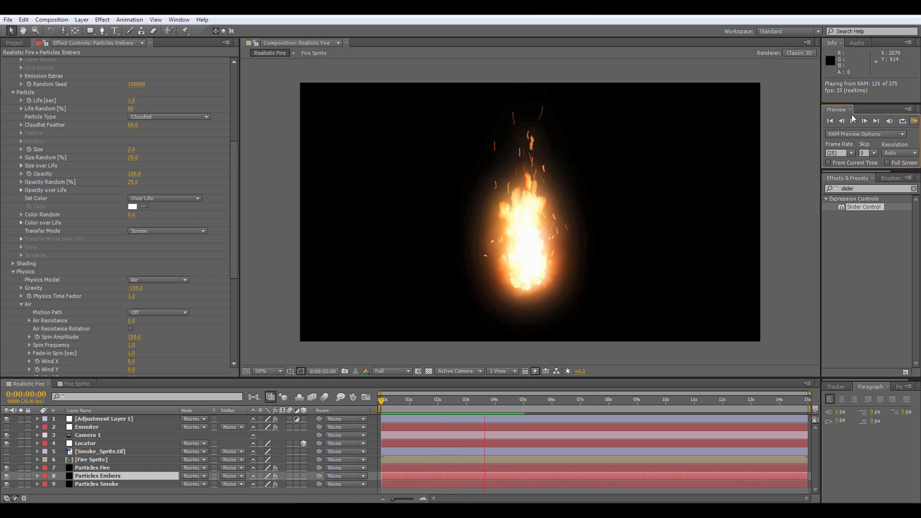
{"action": "key", "text": "space"}
{"action": "left_click", "coordinate": [382, 400]}
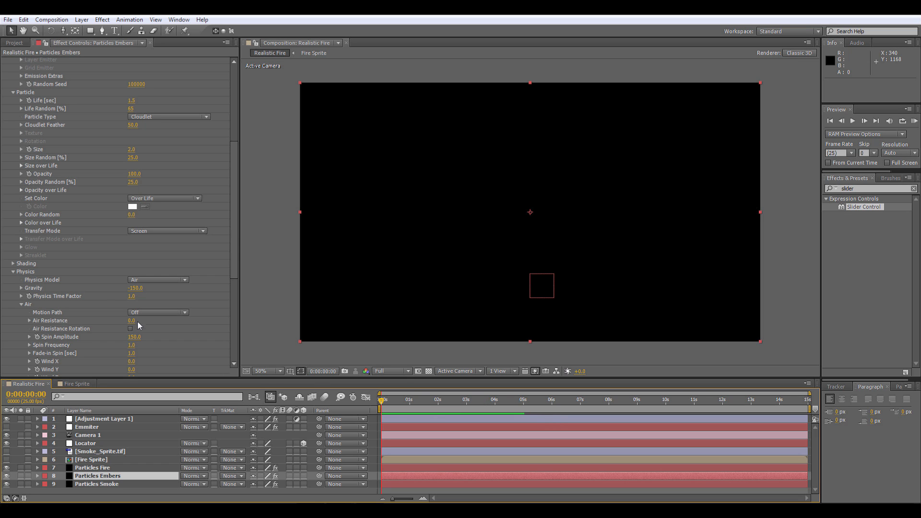
{"action": "left_click_drag", "start_coordinate": [234, 222], "coordinate": [253, 148]}
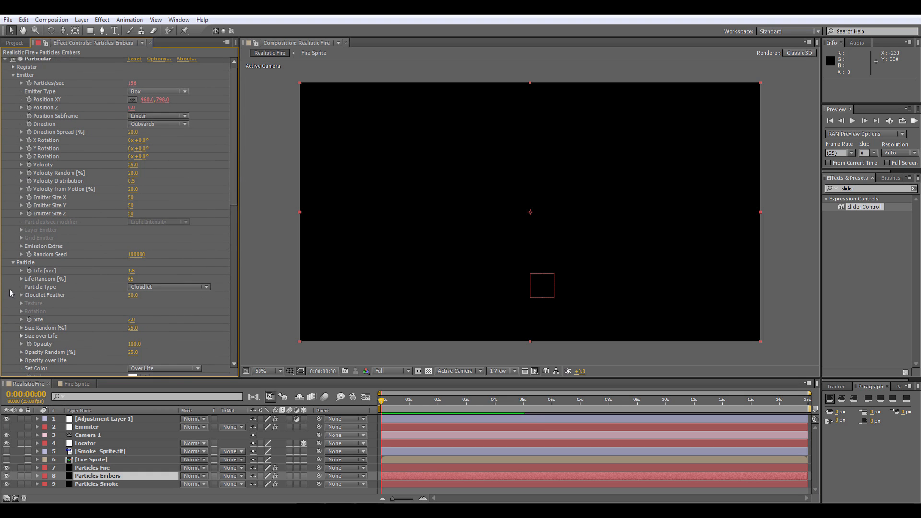
- Inspect the Mesh Warp grid on Adjustment Layer 1, then run another RAM preview of the composition
{"action": "left_click", "coordinate": [97, 420]}
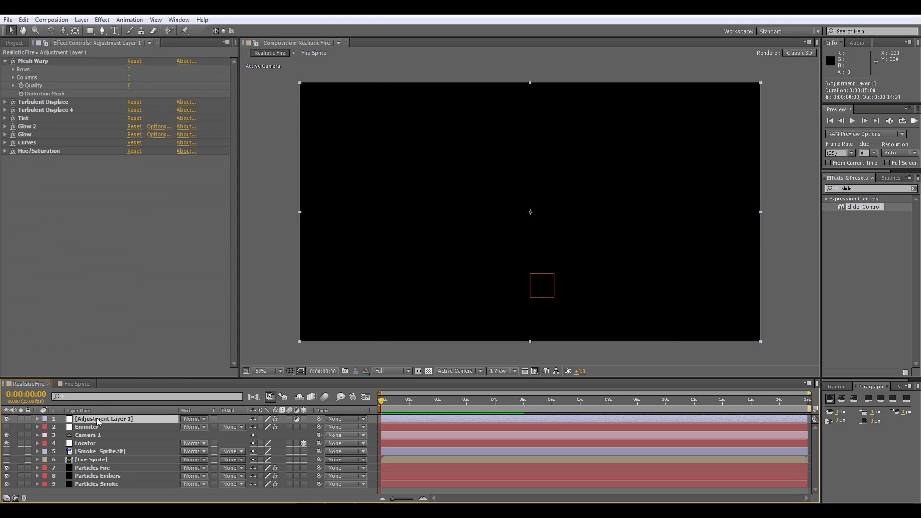
{"action": "left_click", "coordinate": [36, 62]}
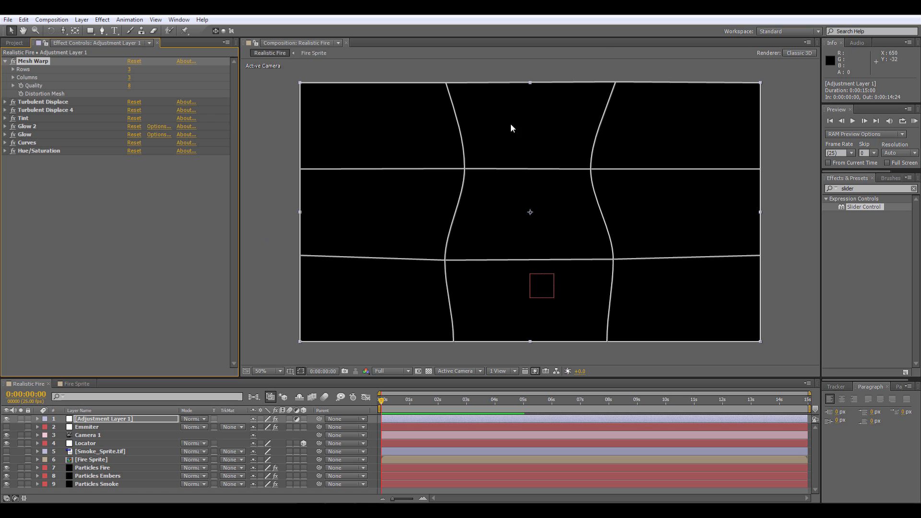
{"action": "left_click", "coordinate": [260, 211]}
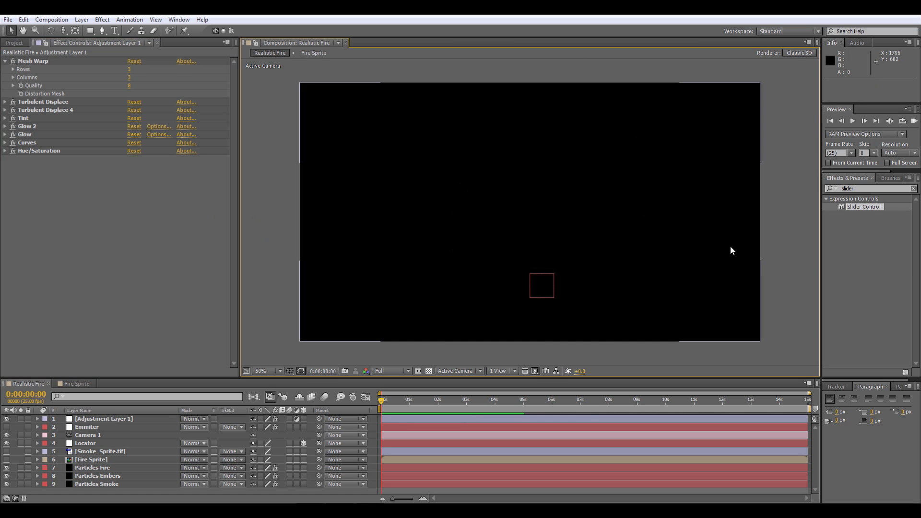
{"action": "left_click", "coordinate": [914, 122]}
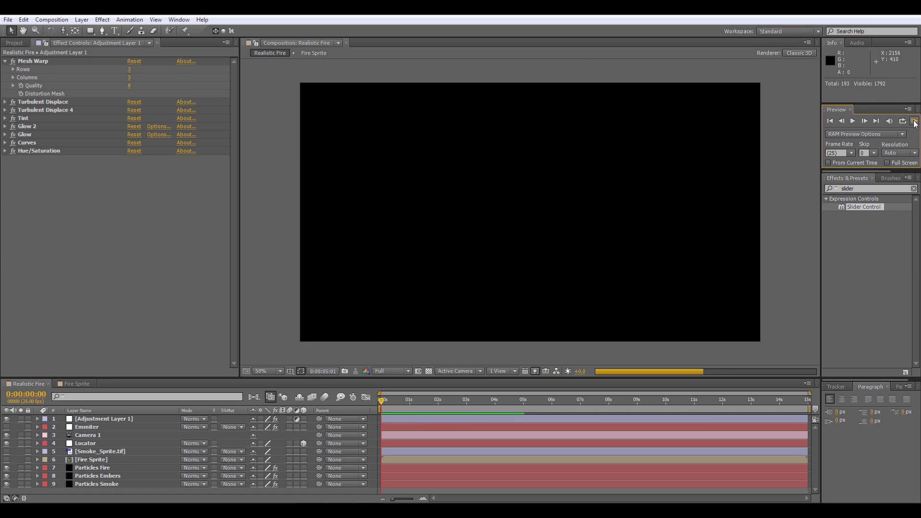